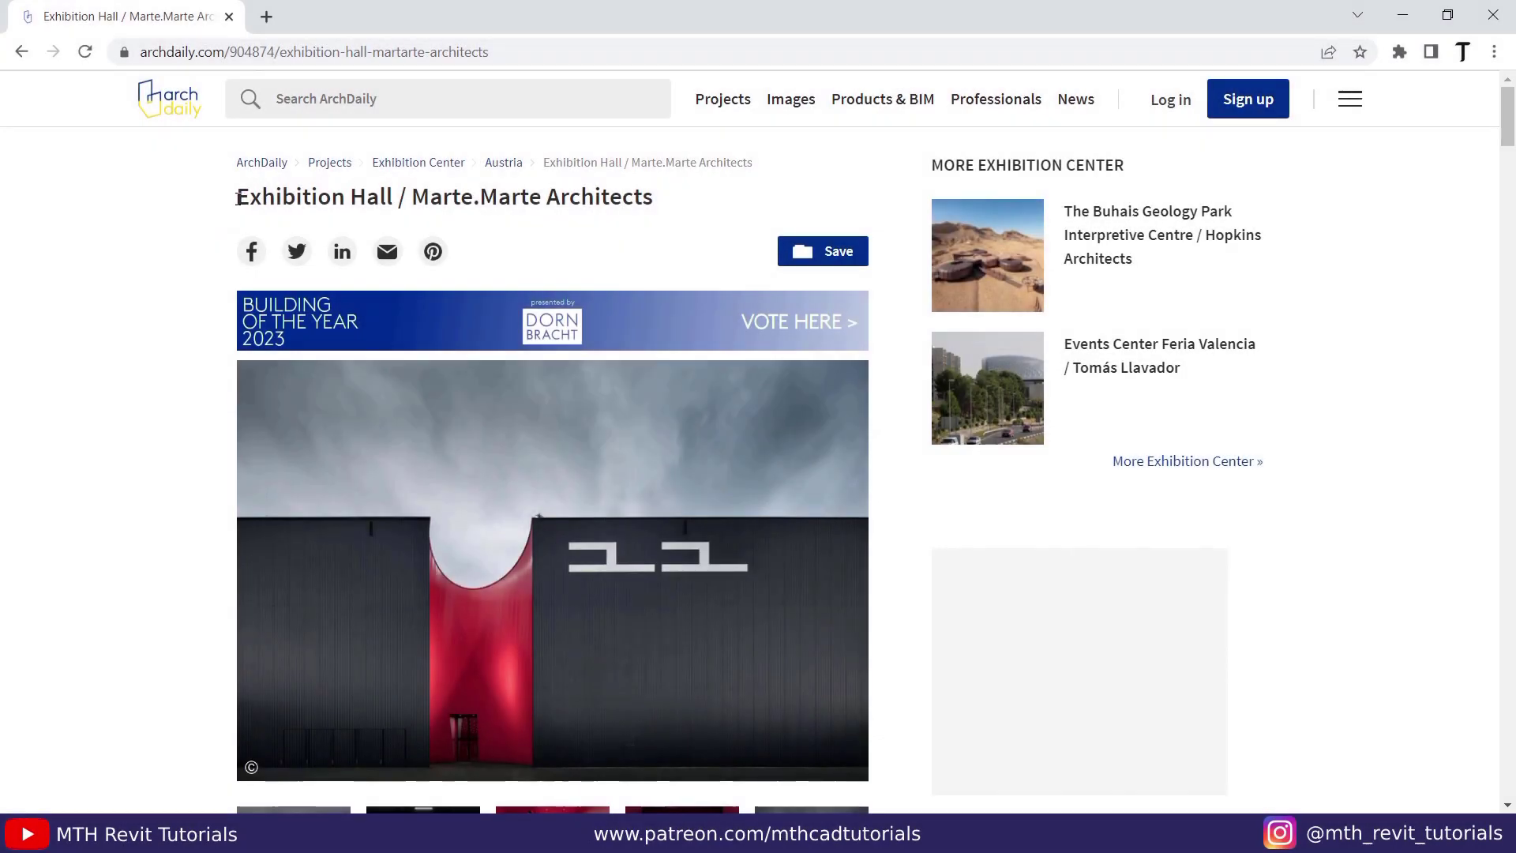
- Look over the Exhibition Hall / Marte.Marte Architects project page and its photo of the red curved entrance
{"action": "left_click_drag", "start_coordinate": [237, 199], "coordinate": [630, 210]}
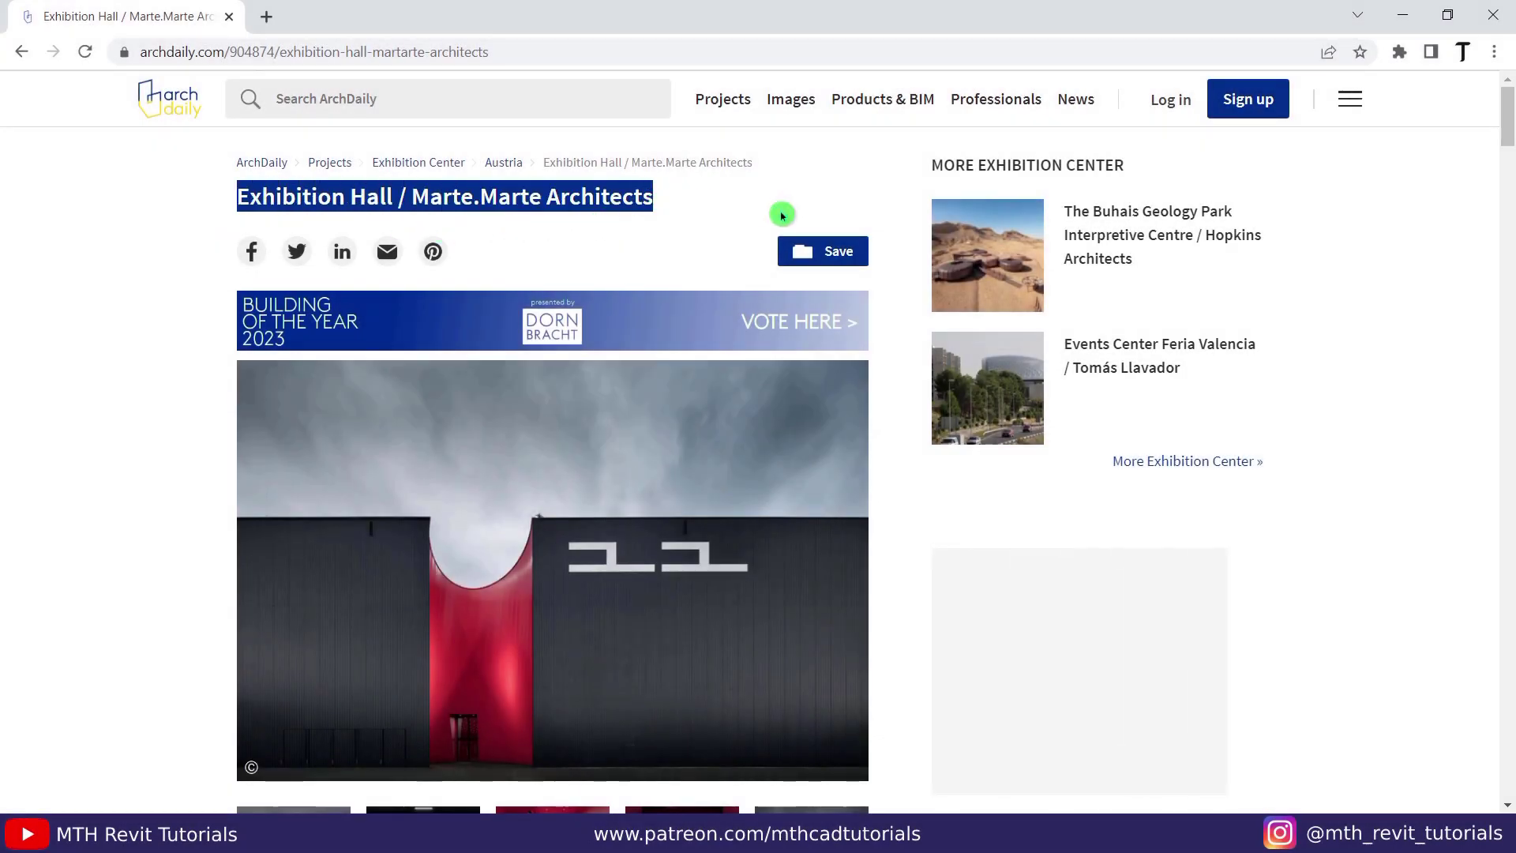
{"action": "scroll", "coordinate": [978, 442], "scroll_direction": "down", "scroll_amount": 6}
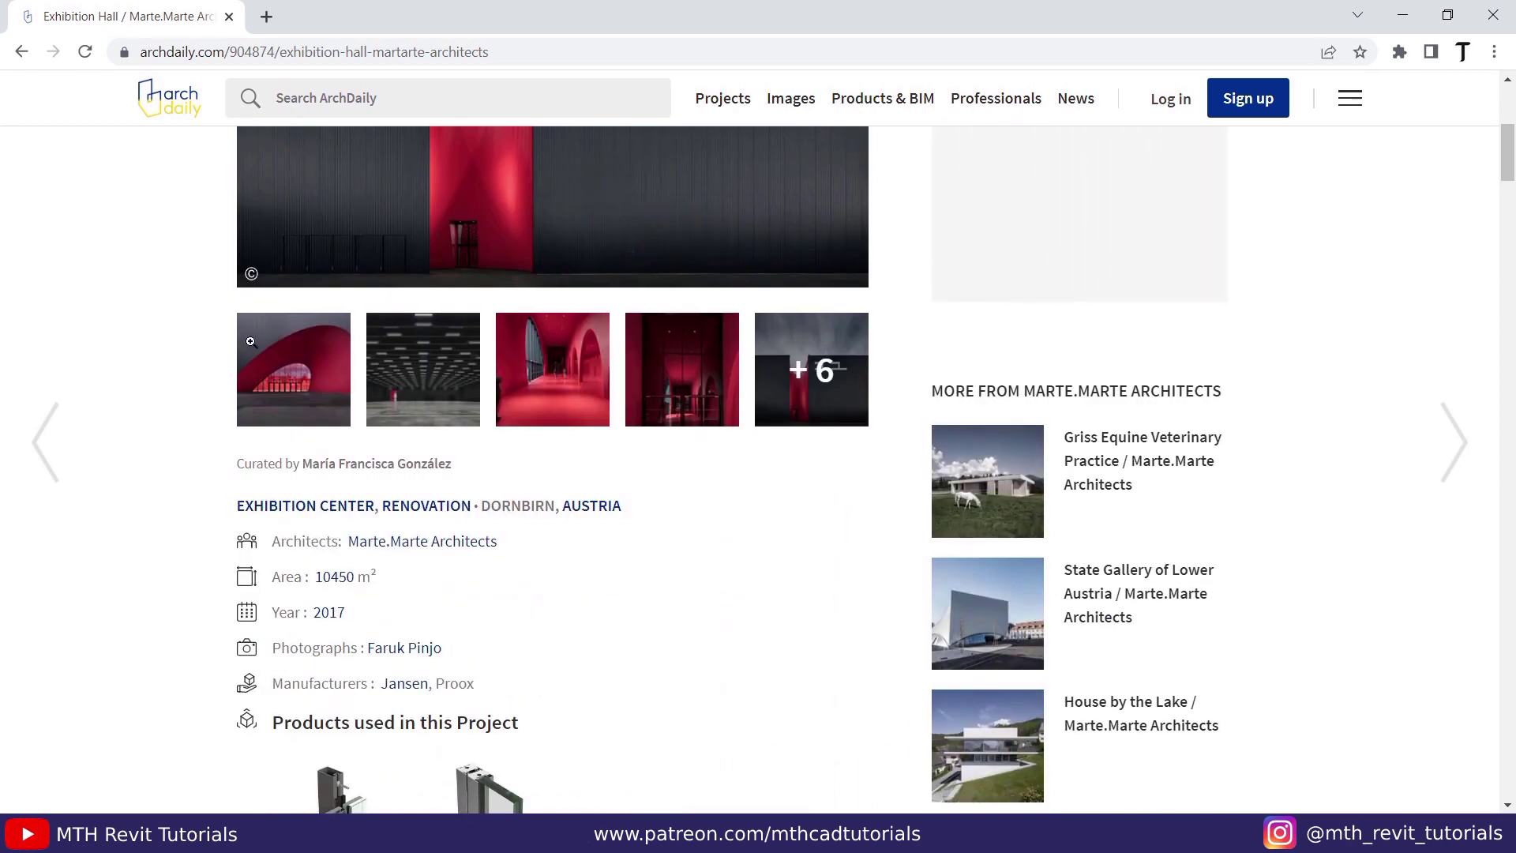
{"action": "left_click", "coordinate": [295, 375]}
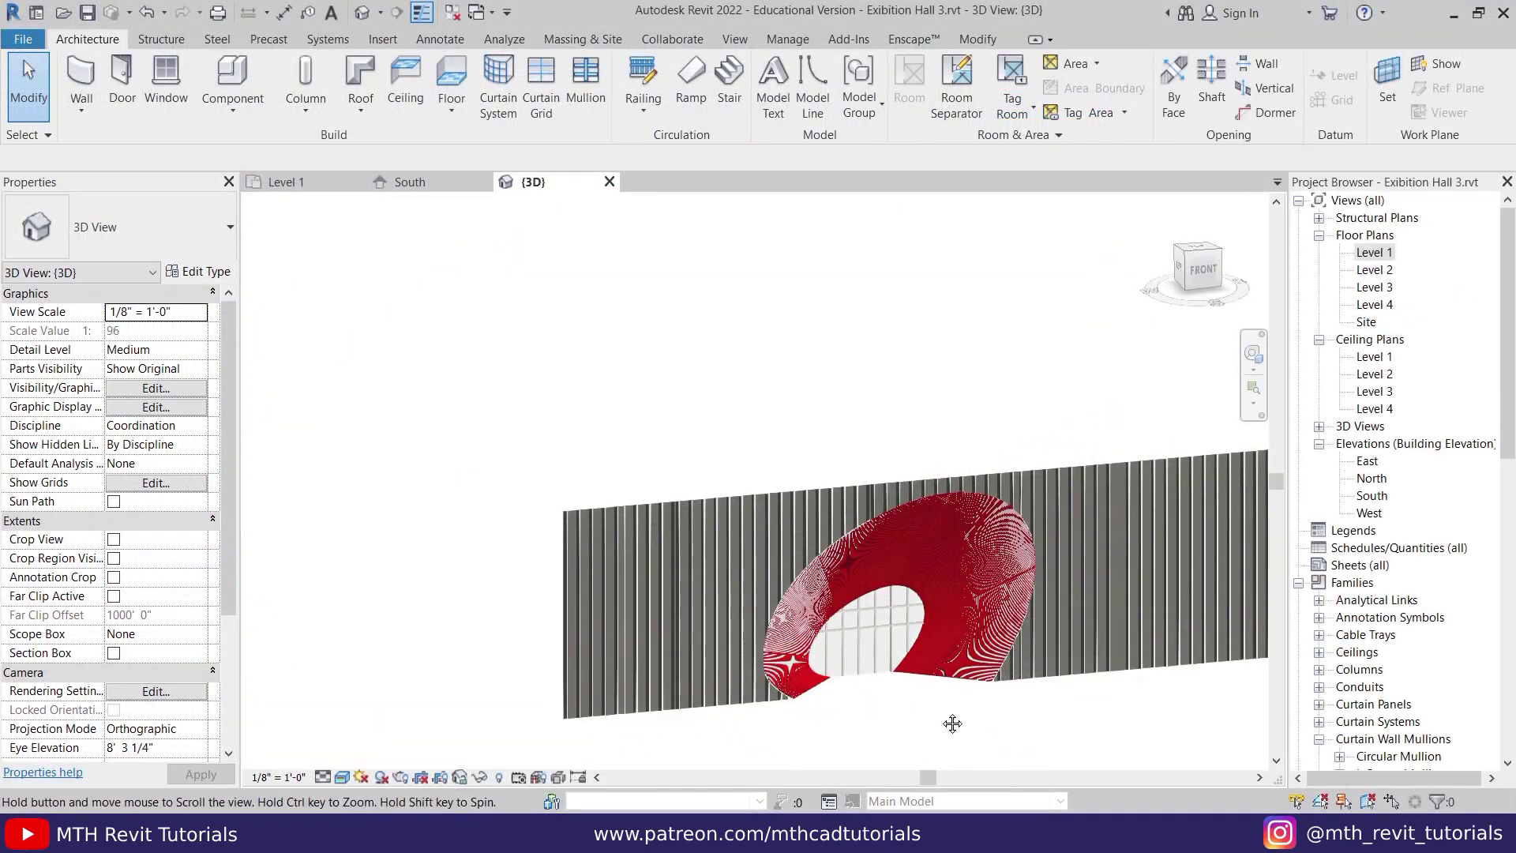
- Switch to Revit and examine the red curved entrance of the finished exhibition hall model in the 3D view
{"action": "scroll", "coordinate": [1030, 769], "scroll_direction": "up", "scroll_amount": 3}
{"action": "scroll", "coordinate": [667, 620], "scroll_direction": "up", "scroll_amount": 5}
{"action": "middle_click_drag", "start_coordinate": [850, 624], "coordinate": [656, 750]}
{"action": "middle_click_drag", "start_coordinate": [1008, 704], "coordinate": [907, 718], "text": "shift"}
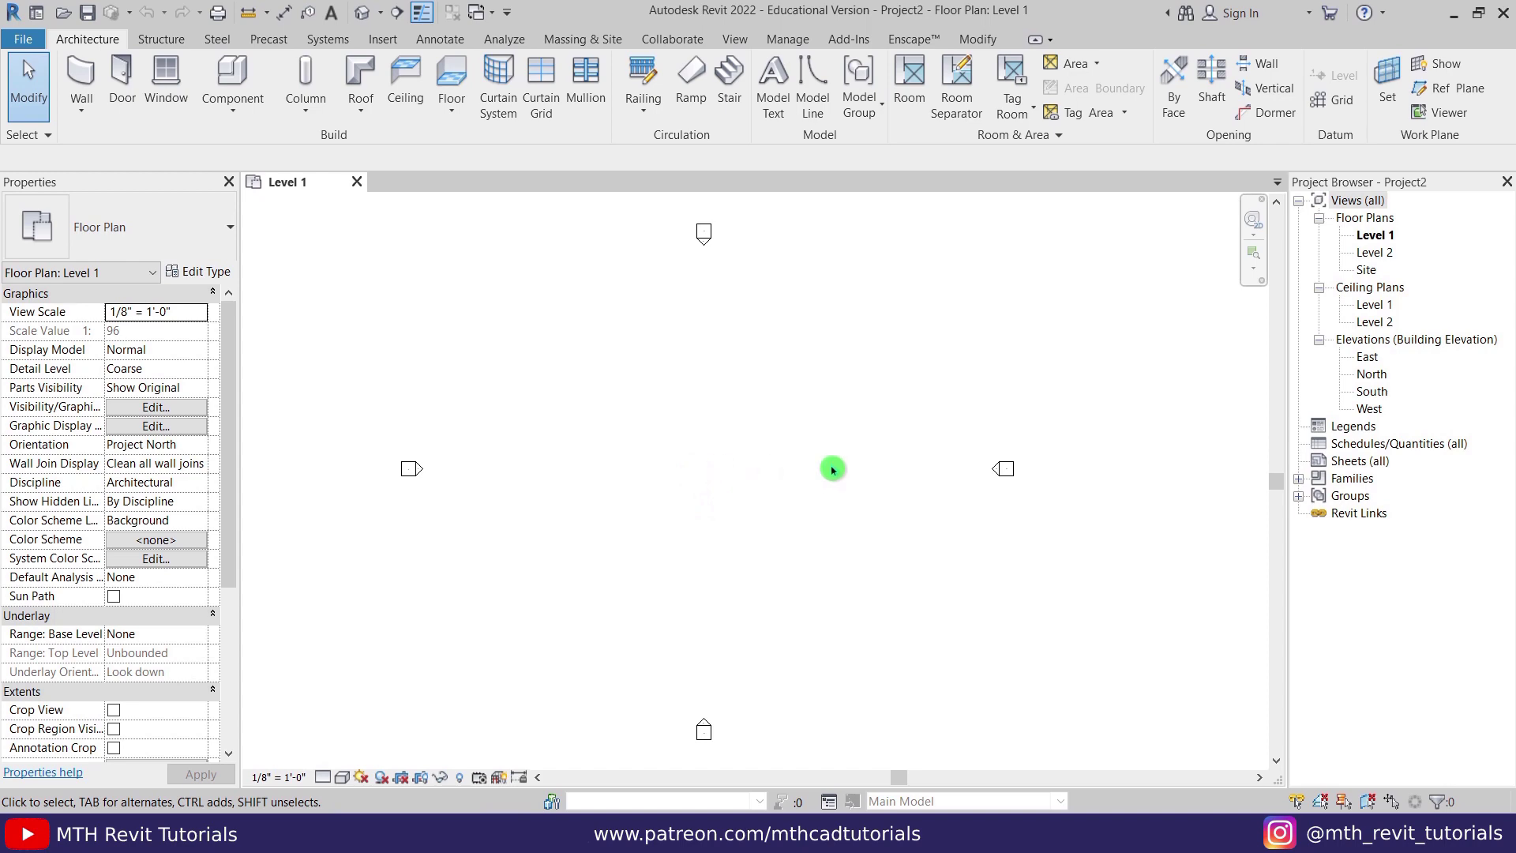
- In the South elevation of the new project, draw a level at 20'-0" aligned with the ends of the existing levels
{"action": "double_click", "coordinate": [1374, 392]}
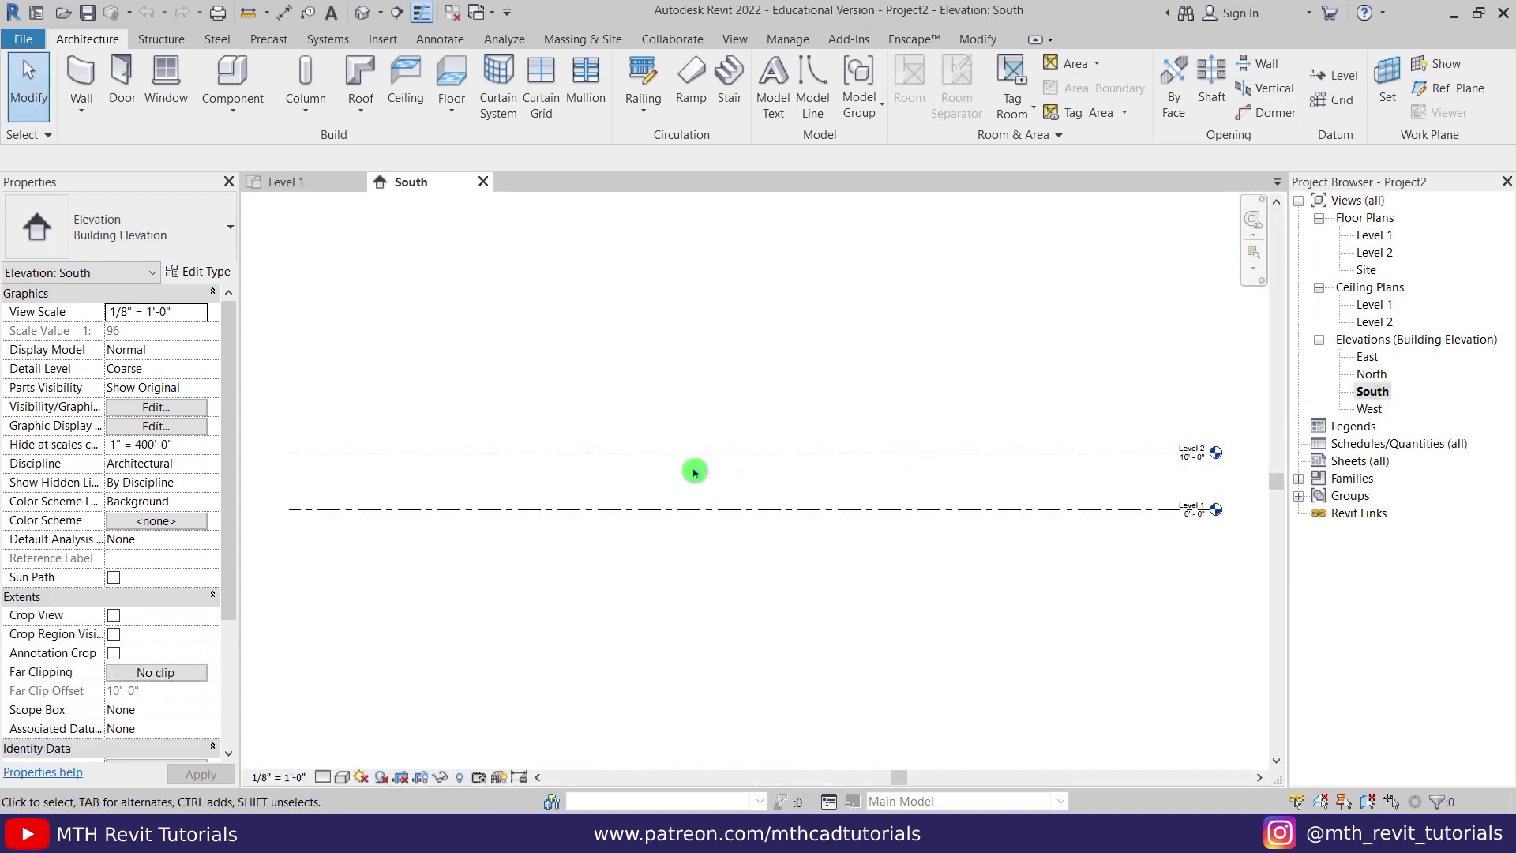
{"action": "left_click", "coordinate": [609, 453]}
{"action": "key", "text": "l"}
{"action": "key", "text": "l"}
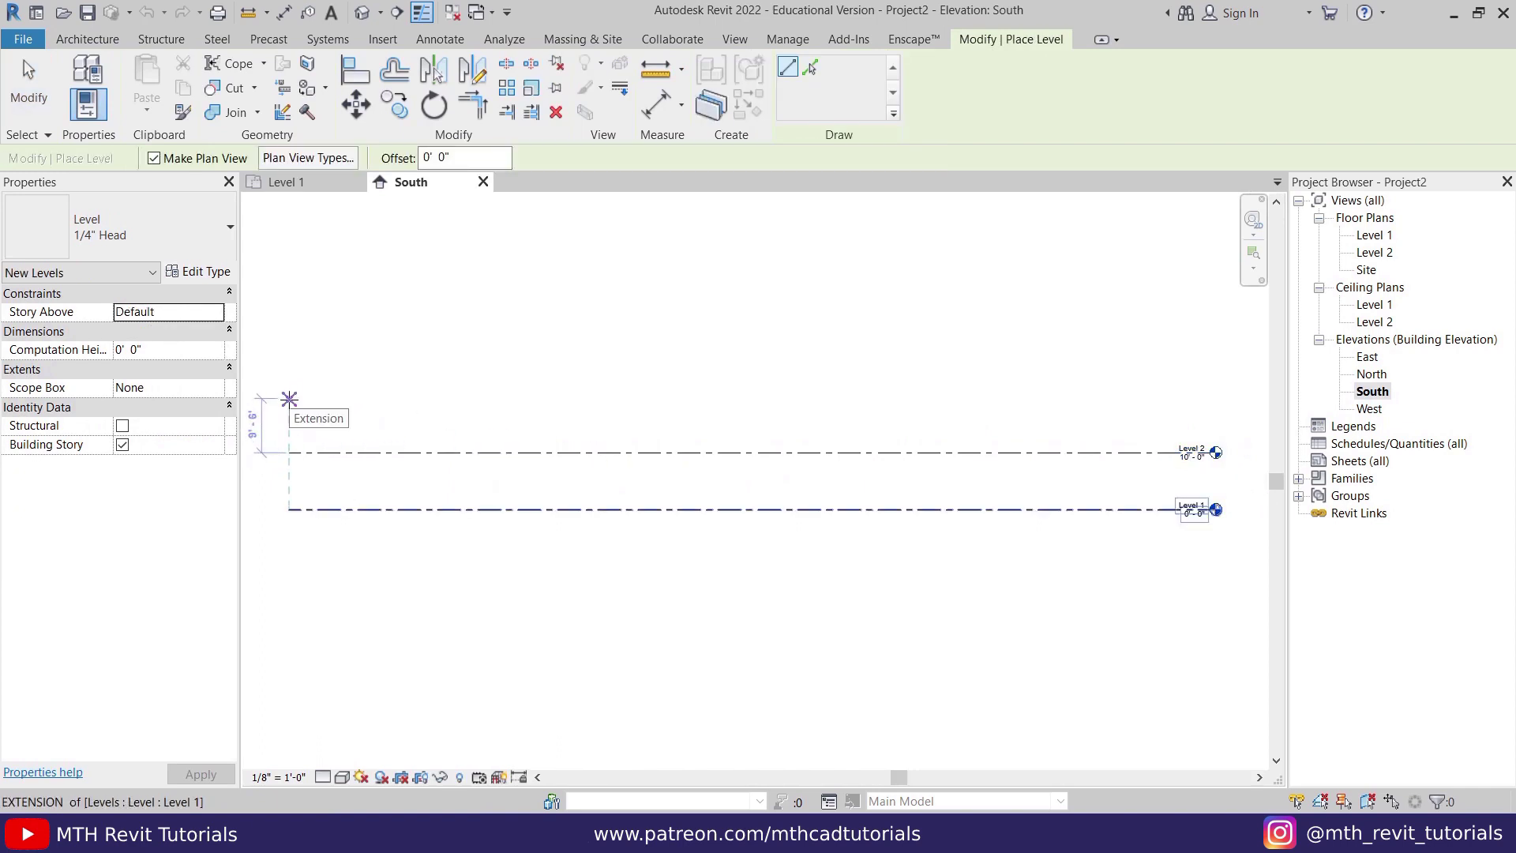
{"action": "left_click", "coordinate": [289, 397]}
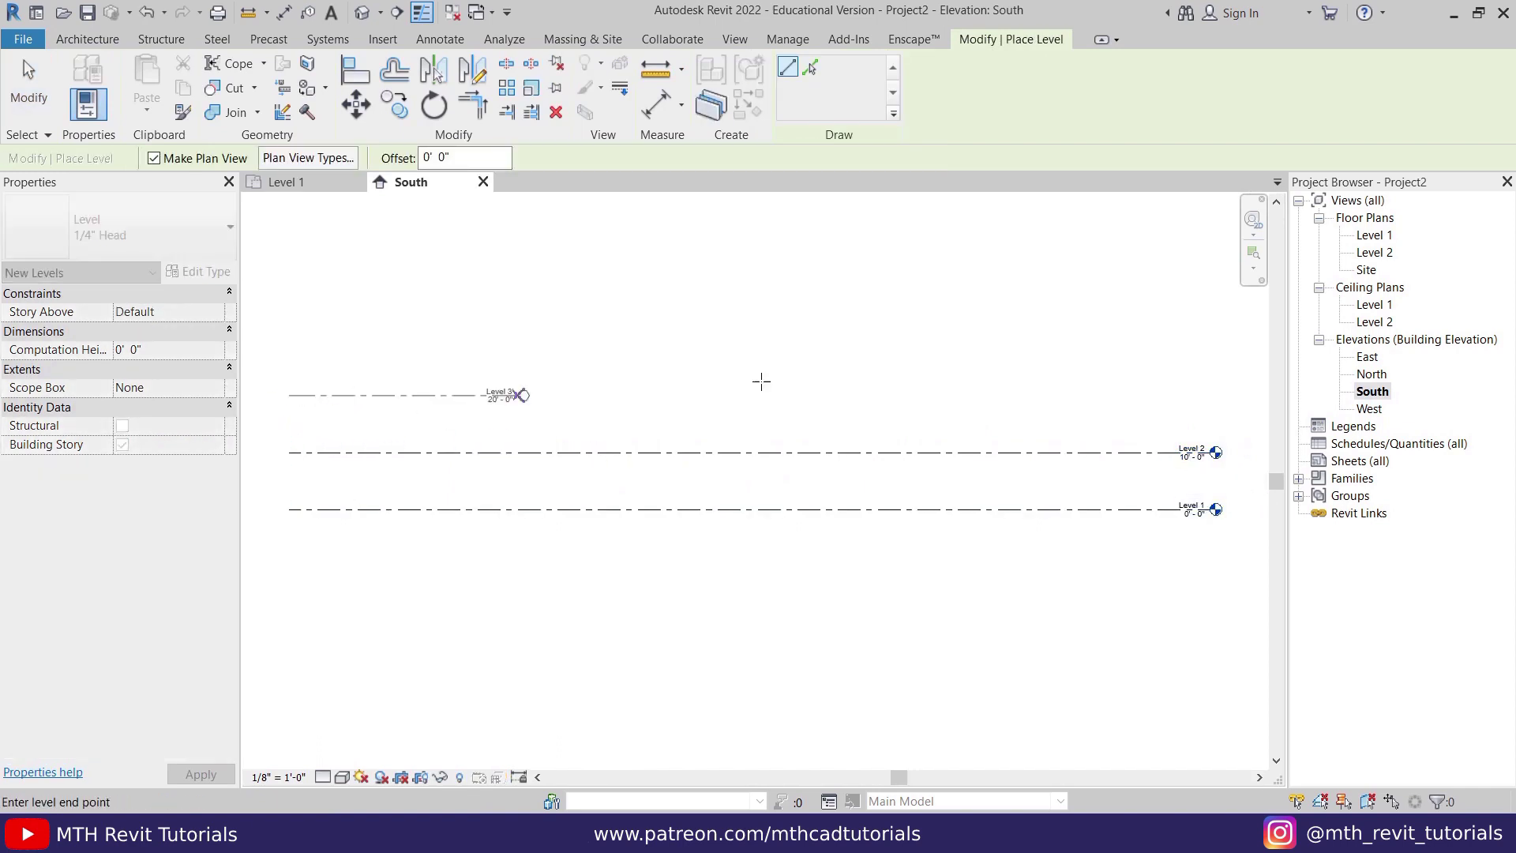
{"action": "left_click", "coordinate": [1189, 395]}
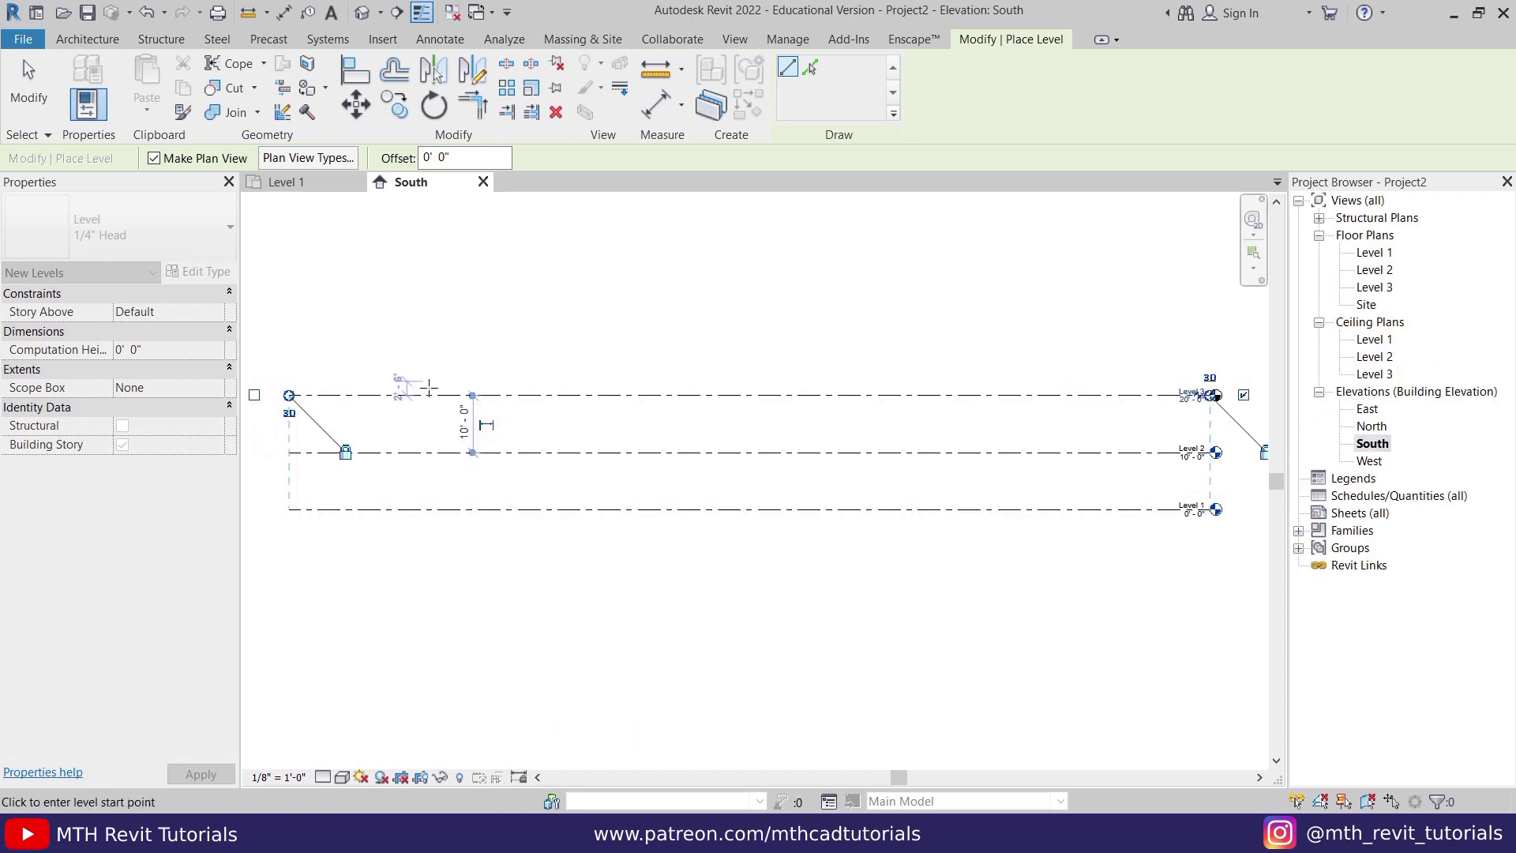
- Draw another level at 30'-0" above the others, aligned with their ends
{"action": "left_click", "coordinate": [289, 338]}
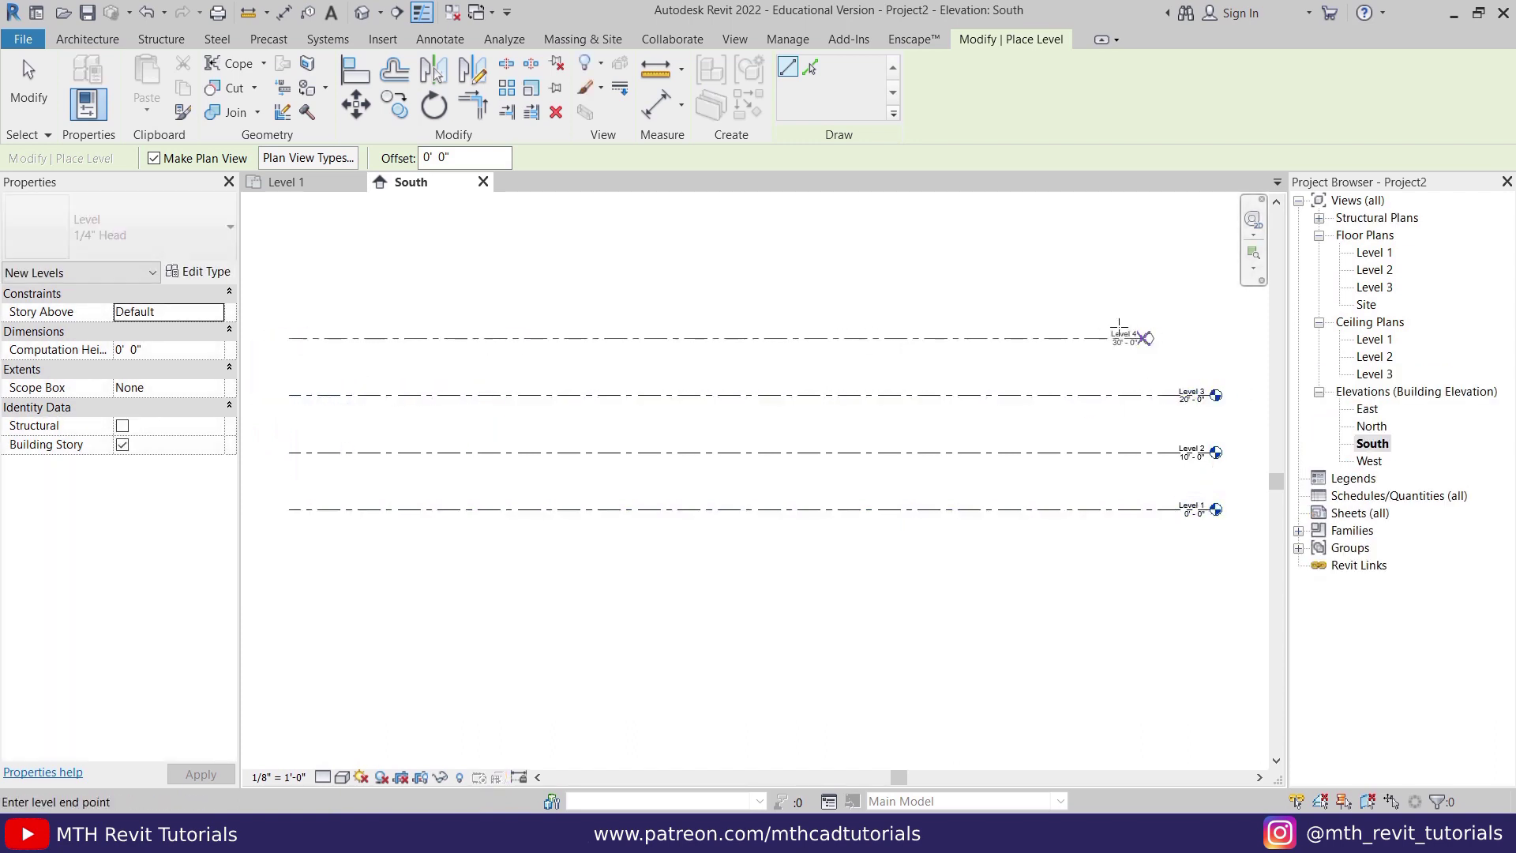
{"action": "left_click", "coordinate": [1209, 338]}
{"action": "key", "text": "Escape"}
{"action": "key", "text": "Escape"}
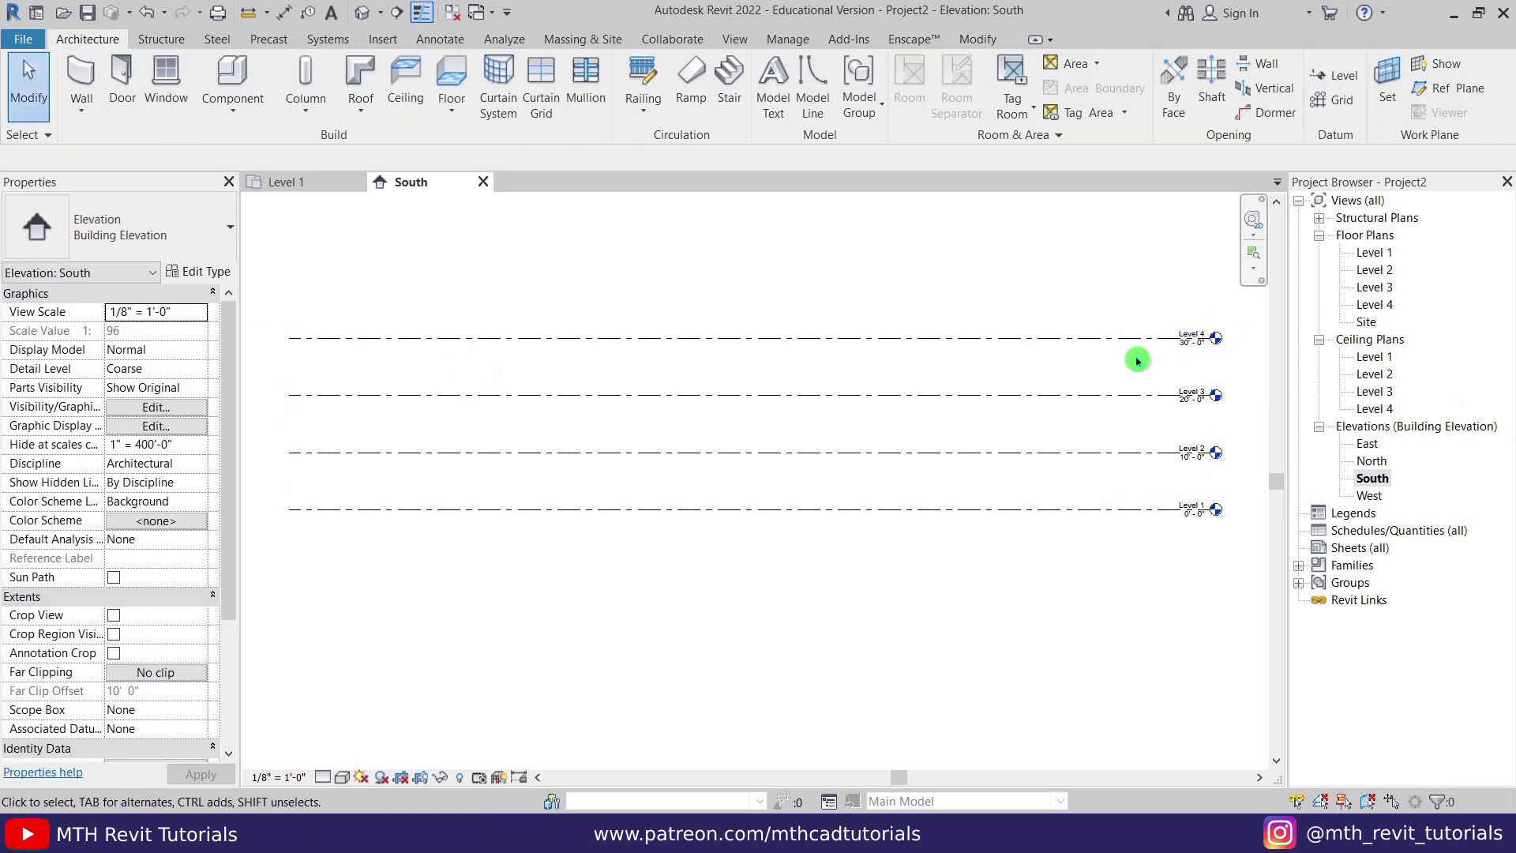
{"action": "scroll", "coordinate": [759, 450], "scroll_direction": "down", "scroll_amount": 2}
{"action": "middle_click_drag", "start_coordinate": [758, 450], "coordinate": [708, 535]}
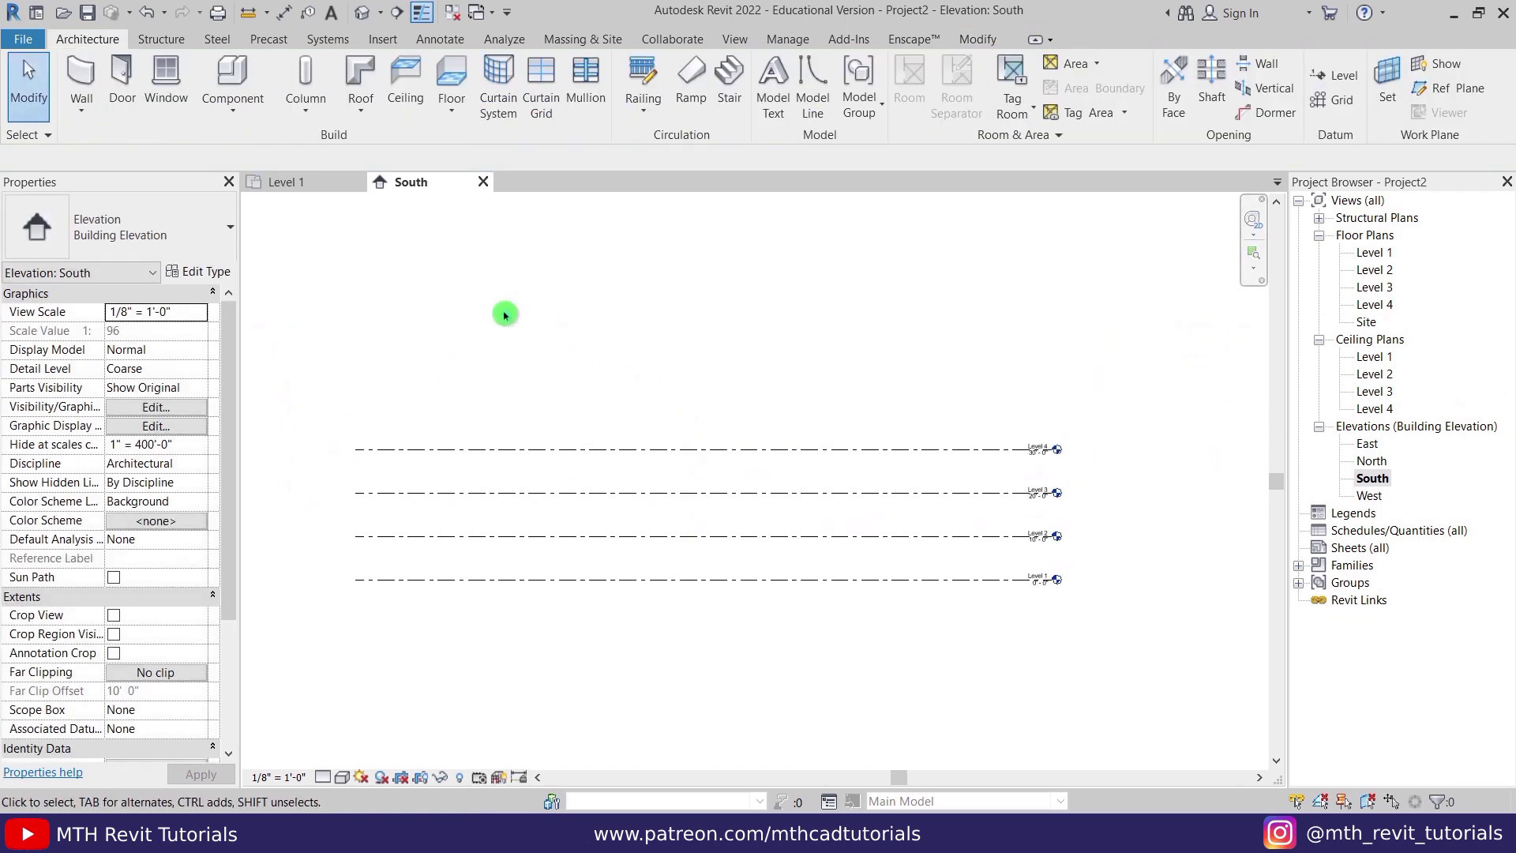
- In the Level 1 floor plan, turn on Show Mass Form and Floors and start an in-place mass named Mass 1
{"action": "left_click", "coordinate": [294, 181]}
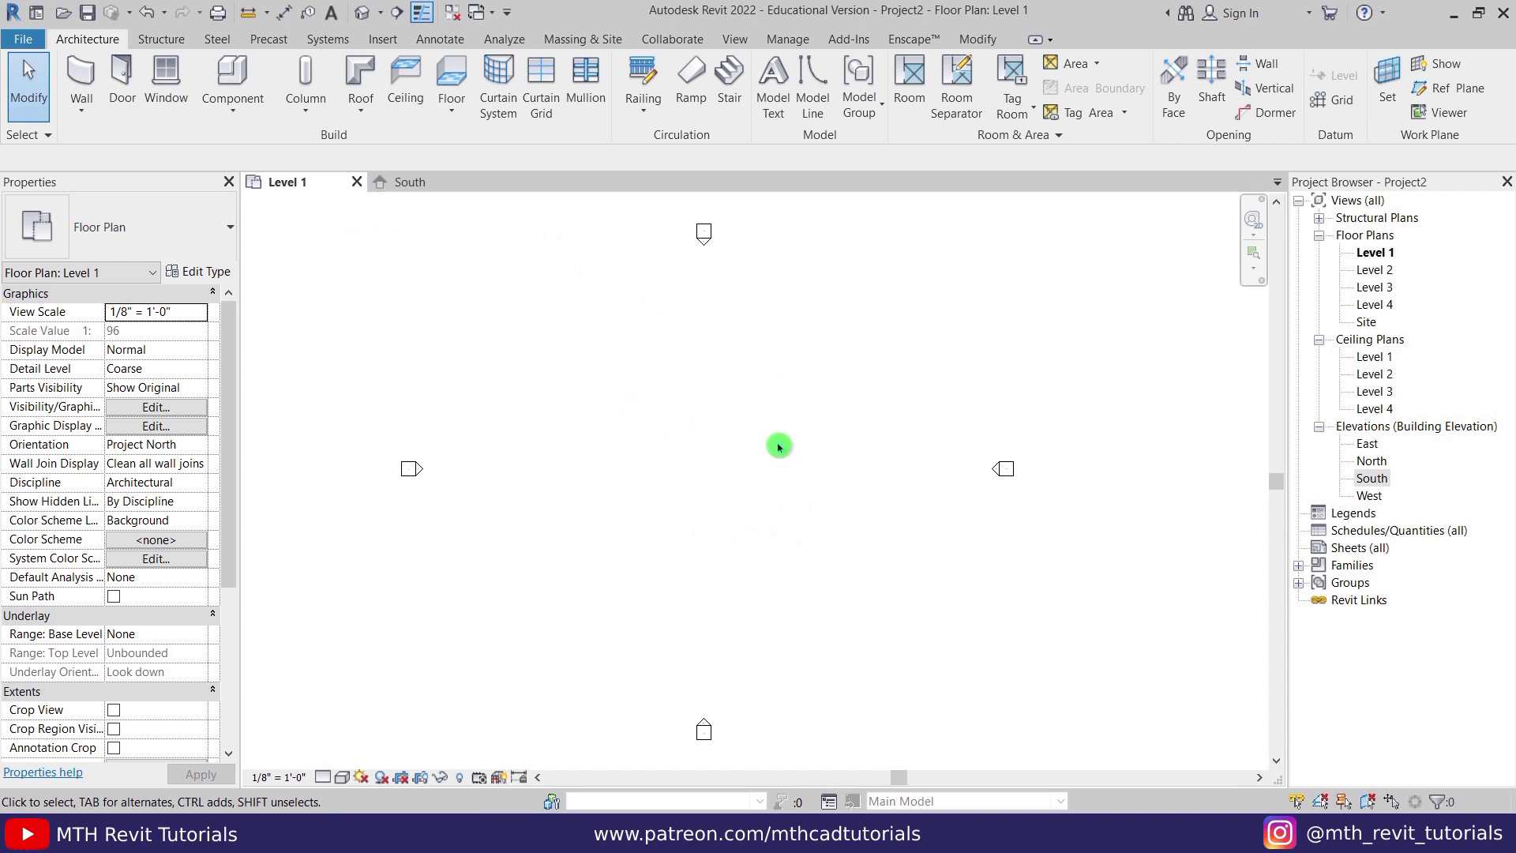
{"action": "left_click", "coordinate": [585, 40]}
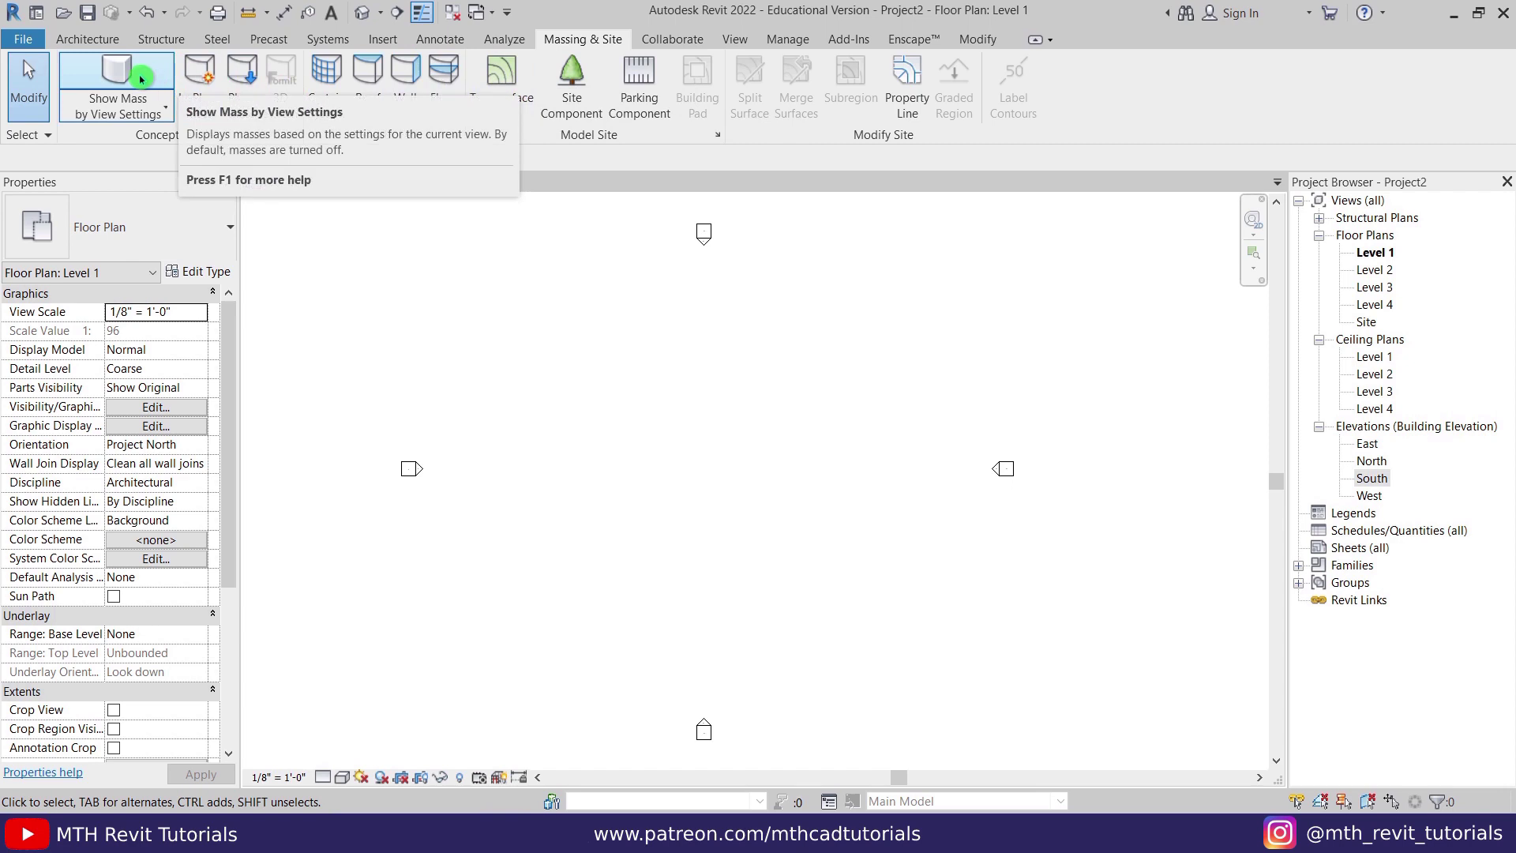
{"action": "left_click", "coordinate": [117, 73]}
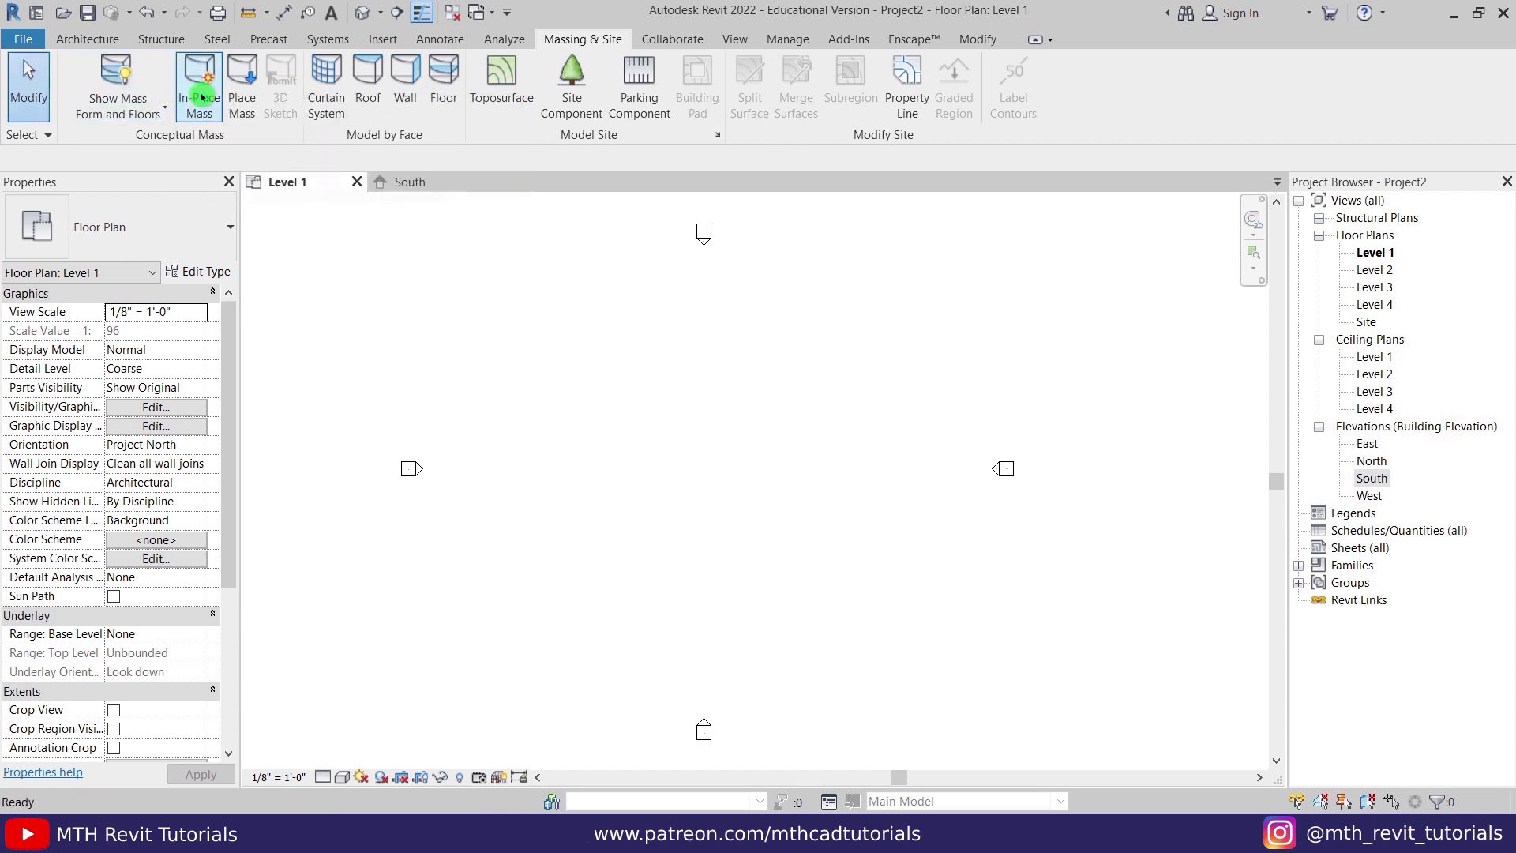
{"action": "left_click", "coordinate": [212, 115]}
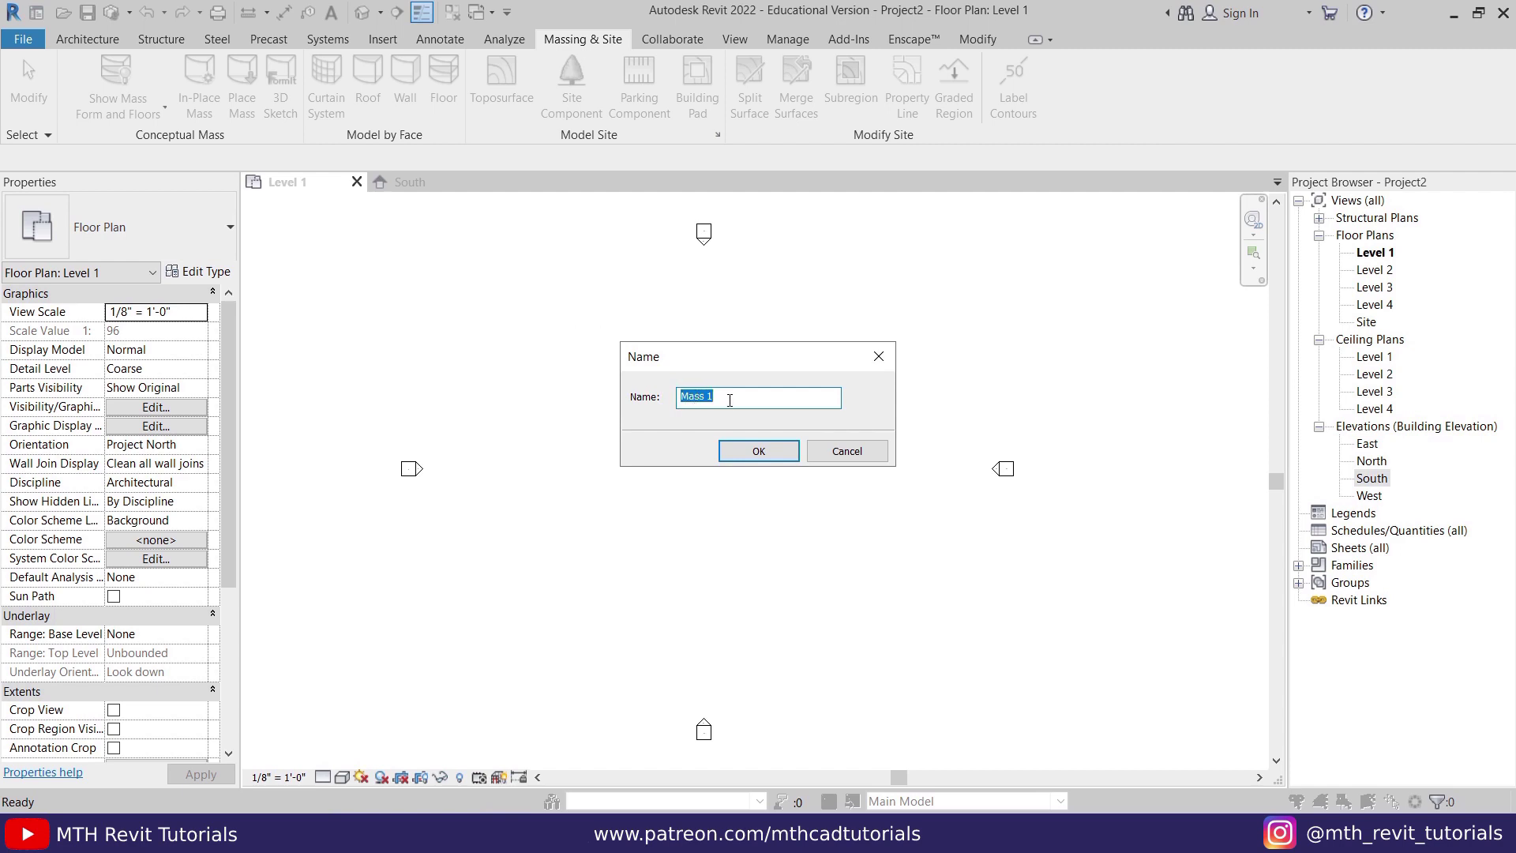
{"action": "left_click", "coordinate": [758, 451]}
- Draw two parallel horizontal reference planes of equal length about 14' apart near the middle of the plan
{"action": "scroll", "coordinate": [751, 482], "scroll_direction": "up", "scroll_amount": 2}
{"action": "middle_click_drag", "start_coordinate": [741, 514], "coordinate": [676, 537]}
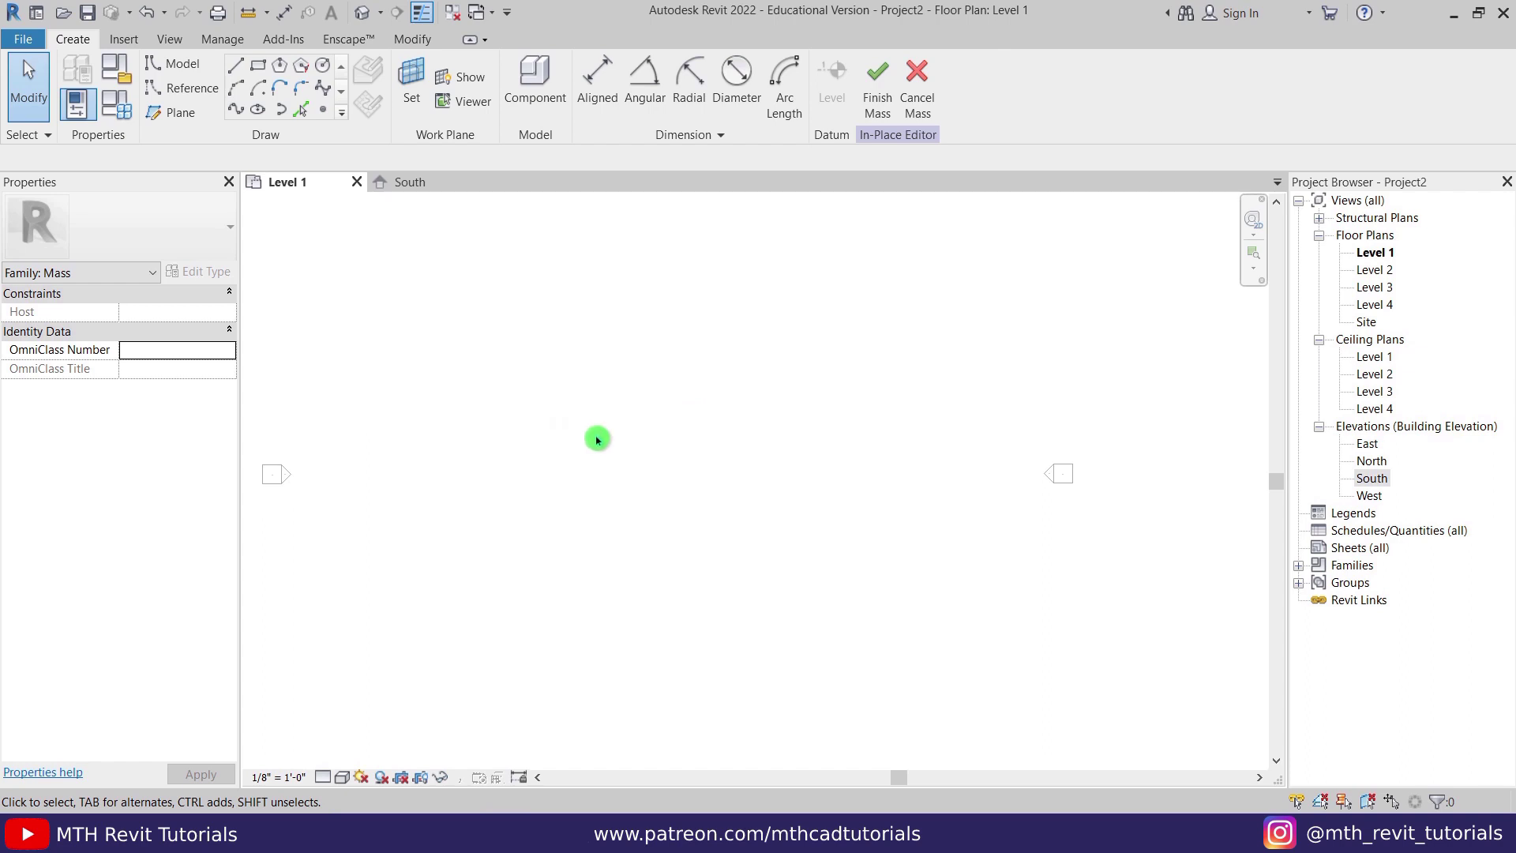
{"action": "left_click", "coordinate": [188, 116]}
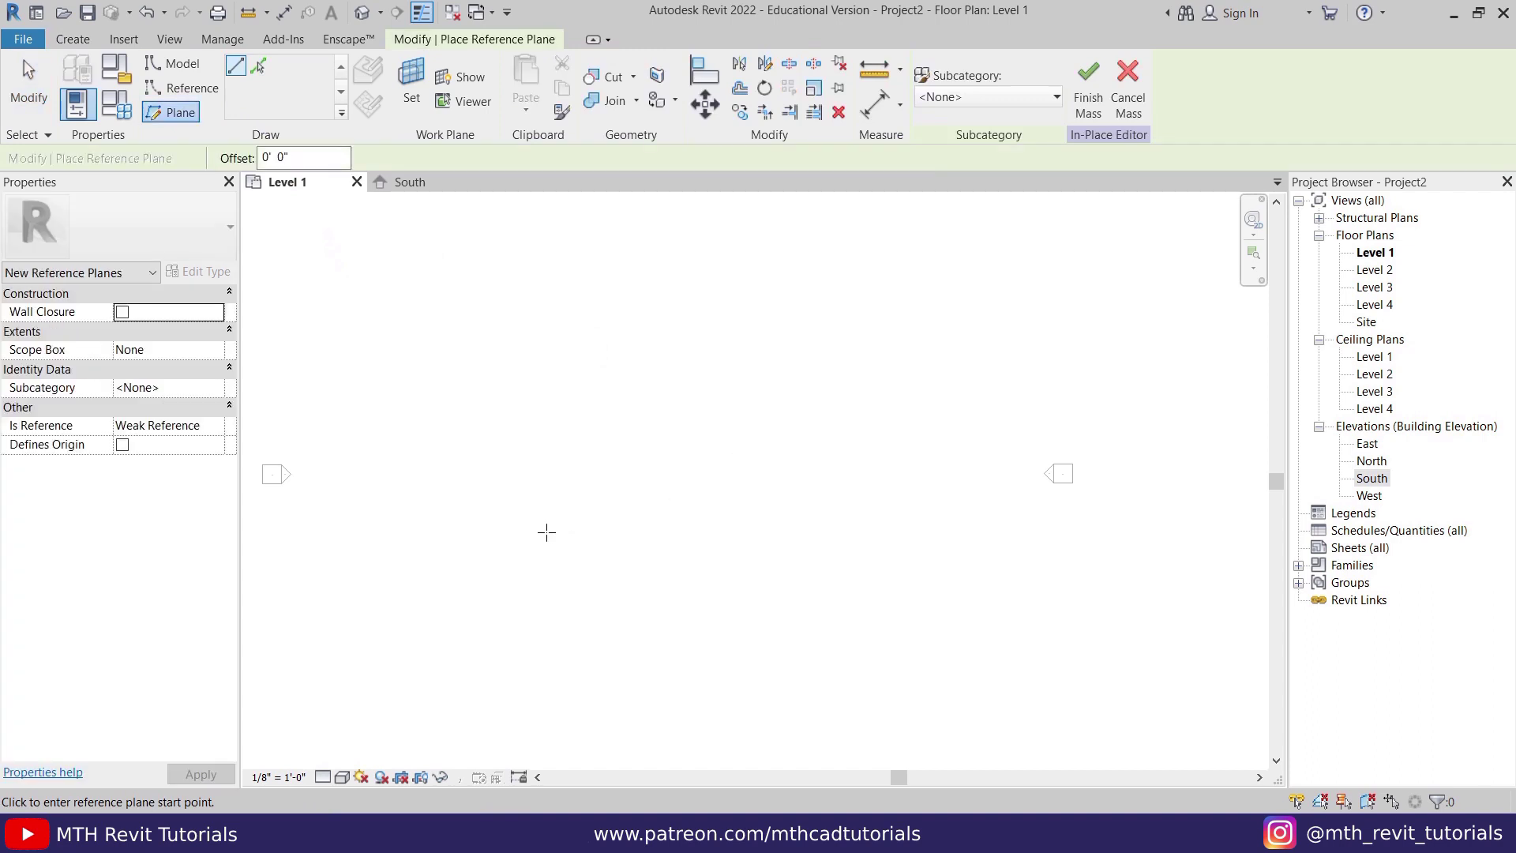
{"action": "left_click", "coordinate": [509, 501]}
{"action": "left_click", "coordinate": [865, 501]}
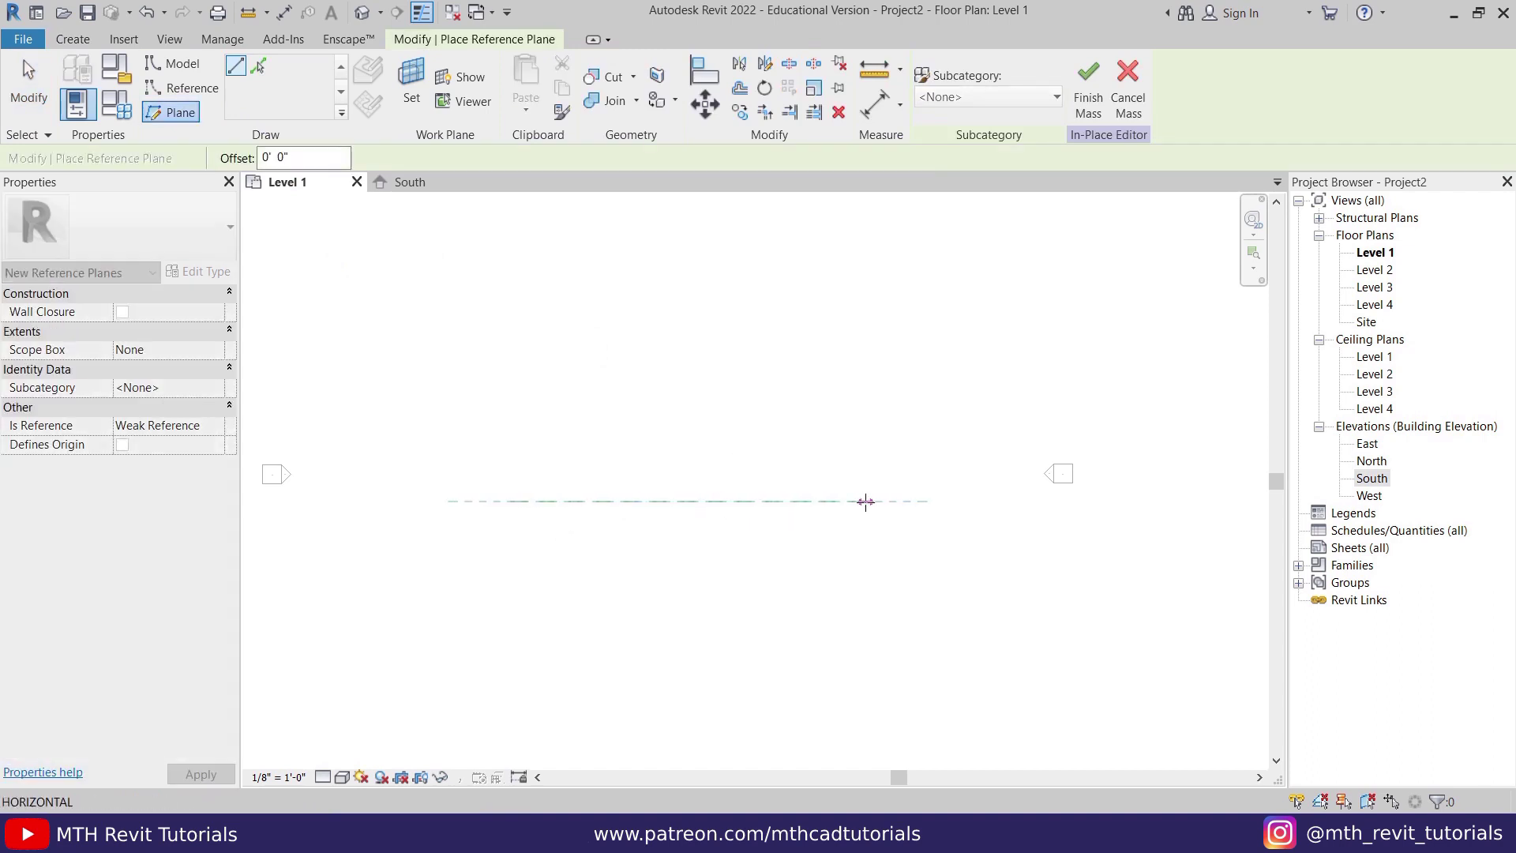
{"action": "left_click", "coordinate": [509, 435]}
{"action": "left_click", "coordinate": [866, 434]}
{"action": "key", "text": "Escape"}
{"action": "key", "text": "Escape"}
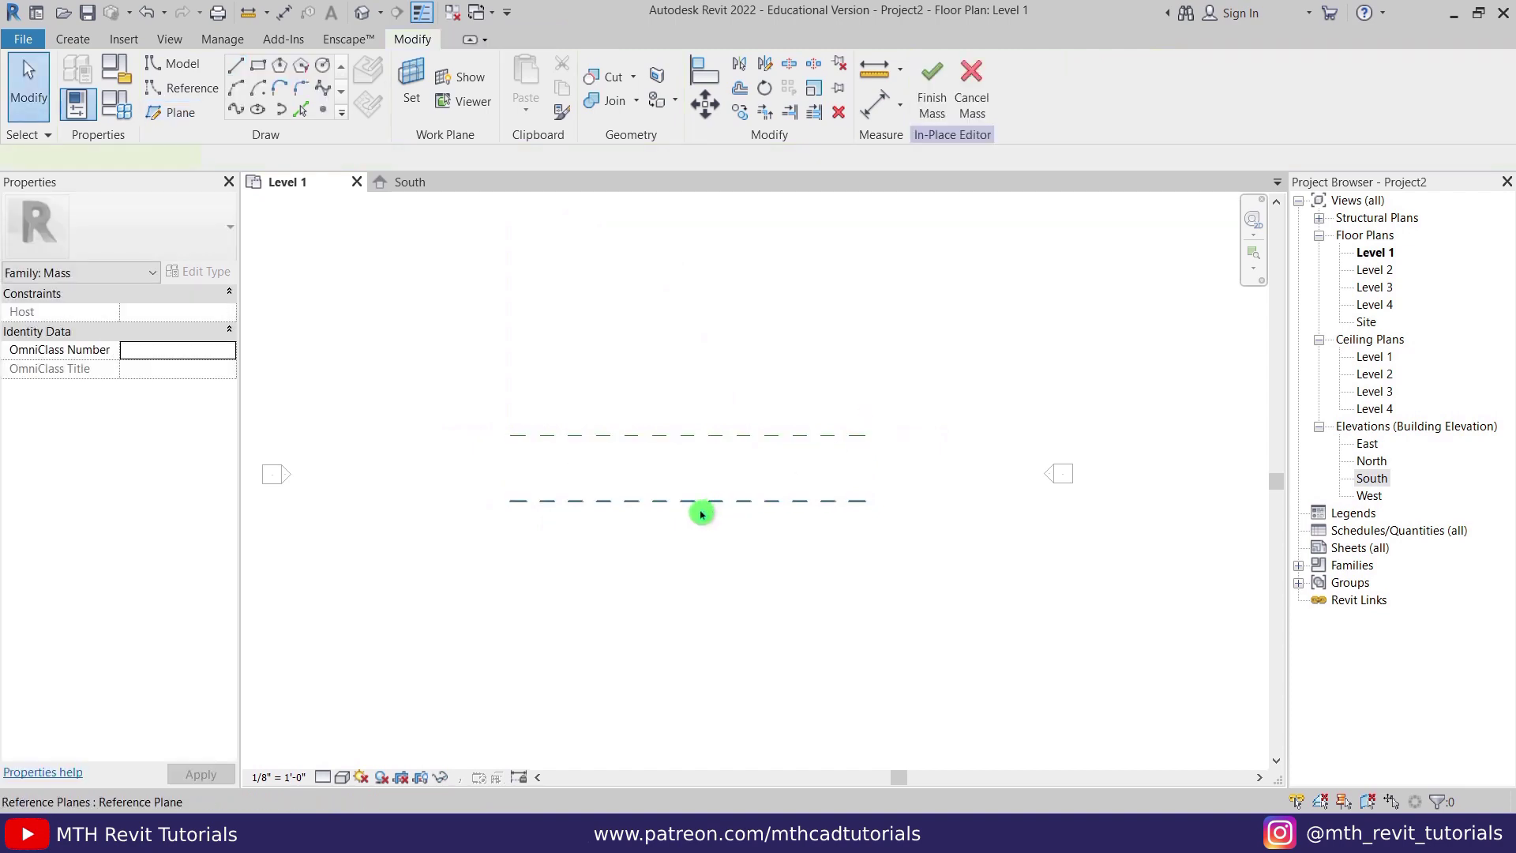
- Name the lower reference plane A and the upper reference plane B
{"action": "left_click", "coordinate": [616, 504]}
{"action": "left_click", "coordinate": [318, 444]}
{"action": "left_click", "coordinate": [190, 393]}
{"action": "type", "text": "A"}
{"action": "left_click", "coordinate": [382, 429]}
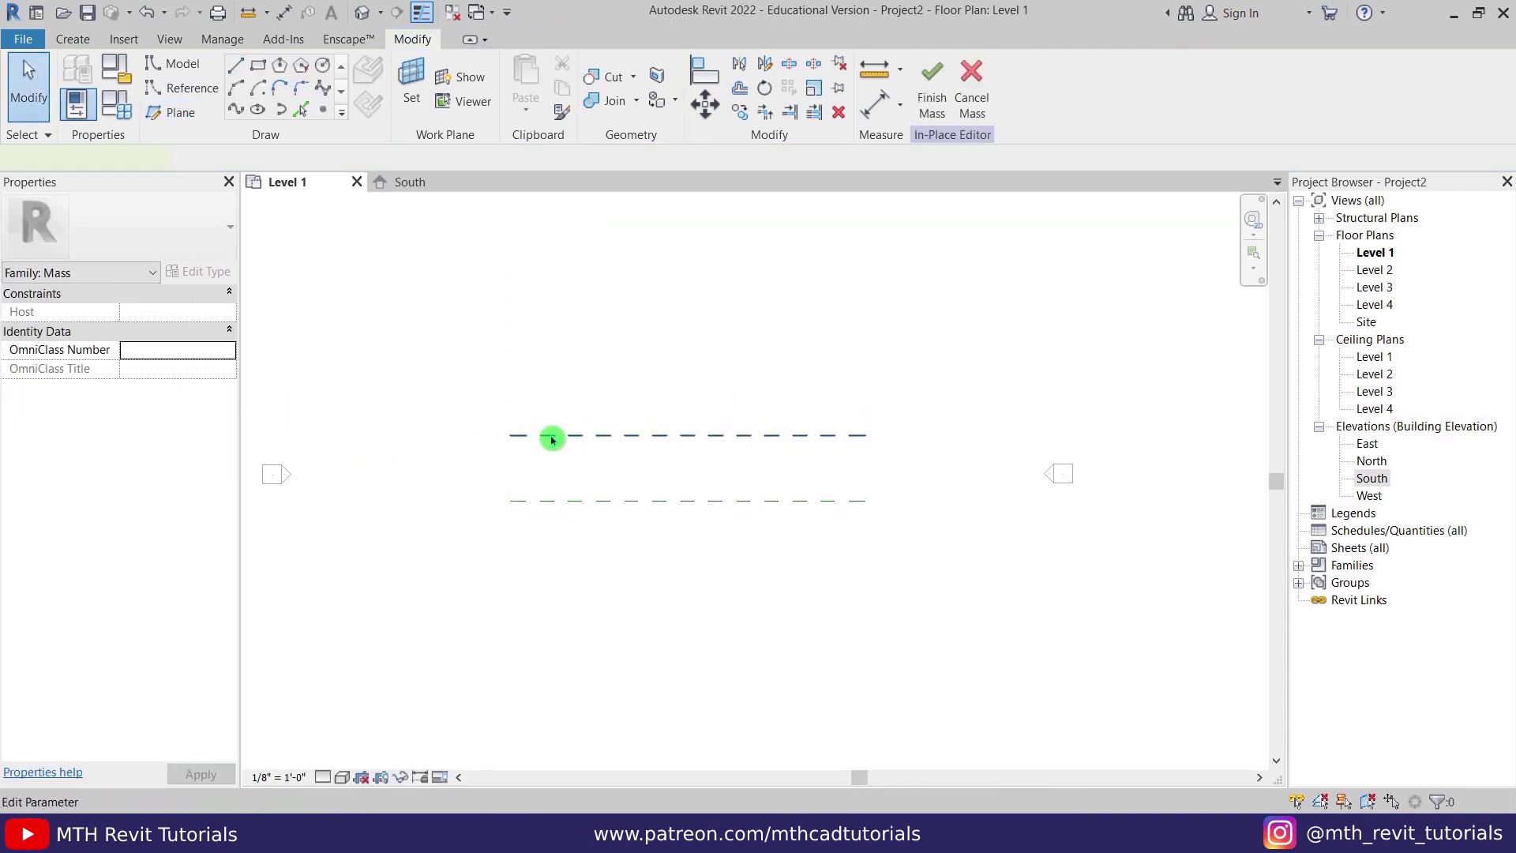
{"action": "left_click", "coordinate": [552, 435]}
{"action": "left_click", "coordinate": [150, 396]}
{"action": "type", "text": "B"}
{"action": "left_click", "coordinate": [637, 511]}
- Set the distance between reference planes A and B to 10' by moving plane B
{"action": "scroll", "coordinate": [671, 502], "scroll_direction": "up", "scroll_amount": 2}
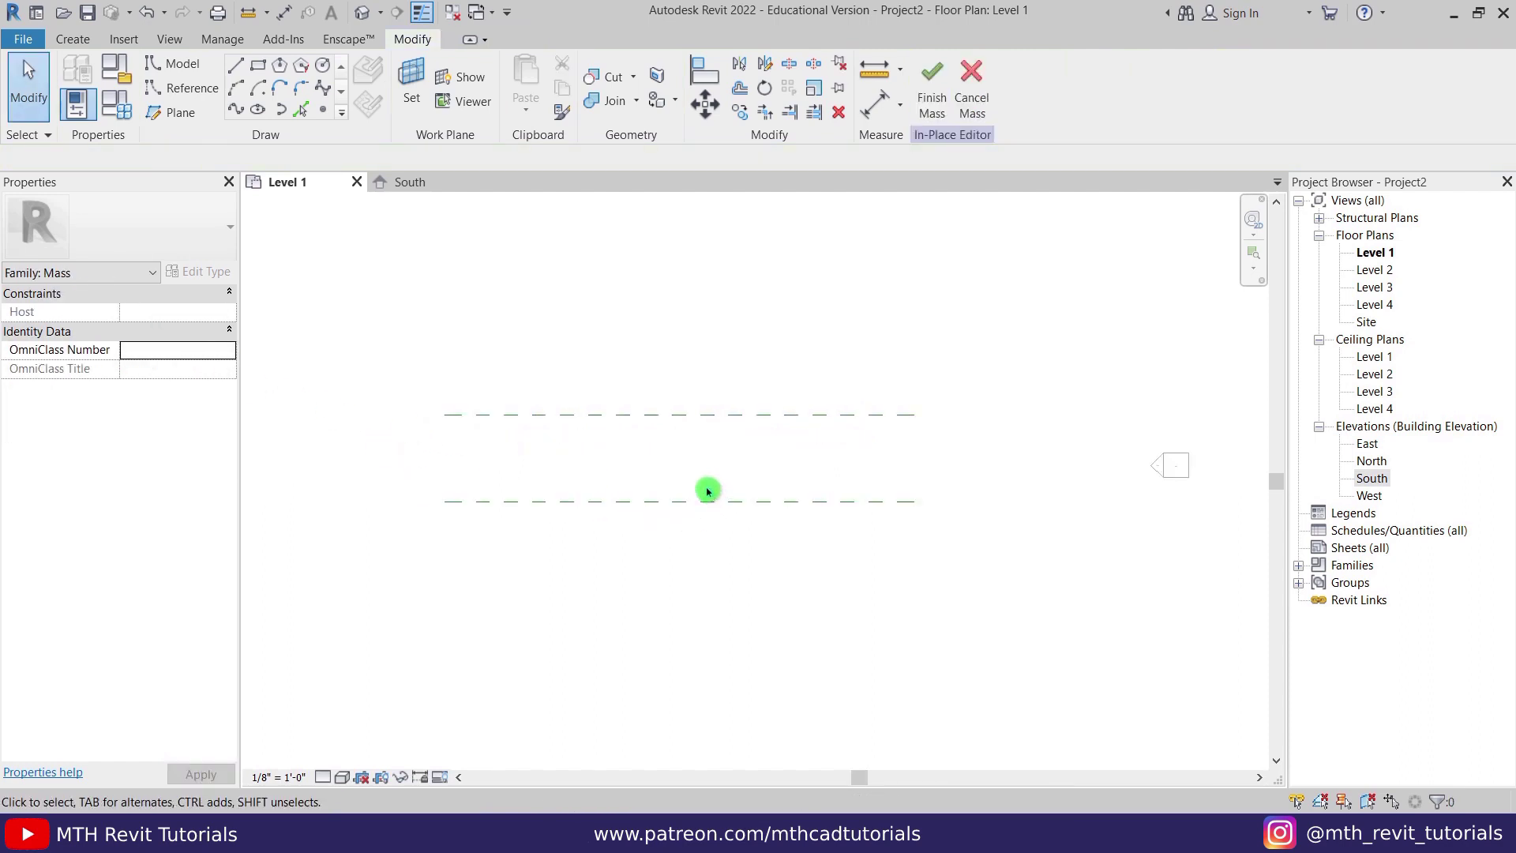
{"action": "left_click", "coordinate": [690, 424]}
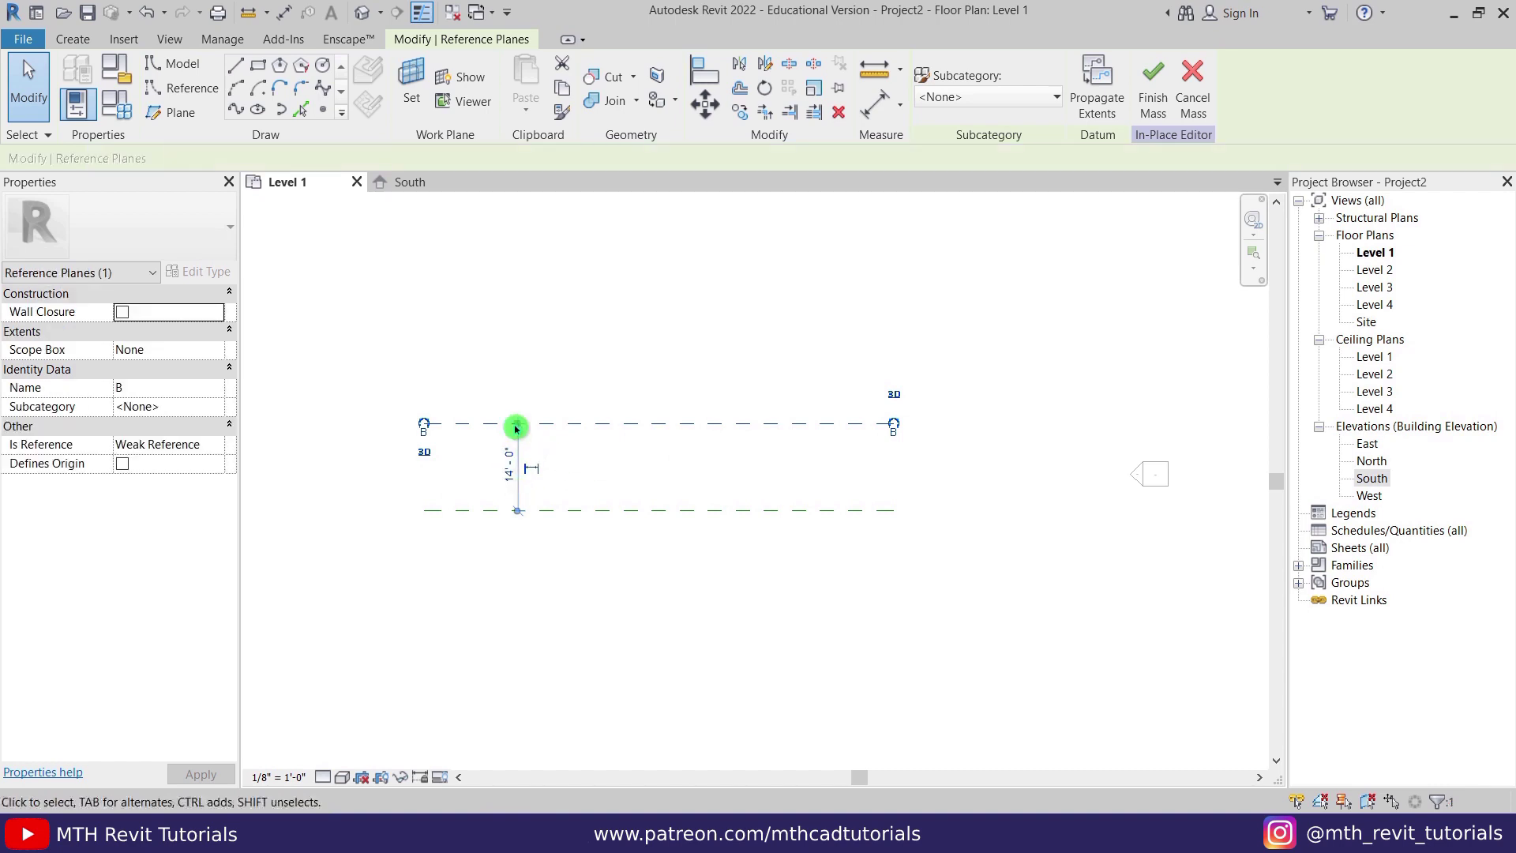
{"action": "left_click", "coordinate": [509, 475]}
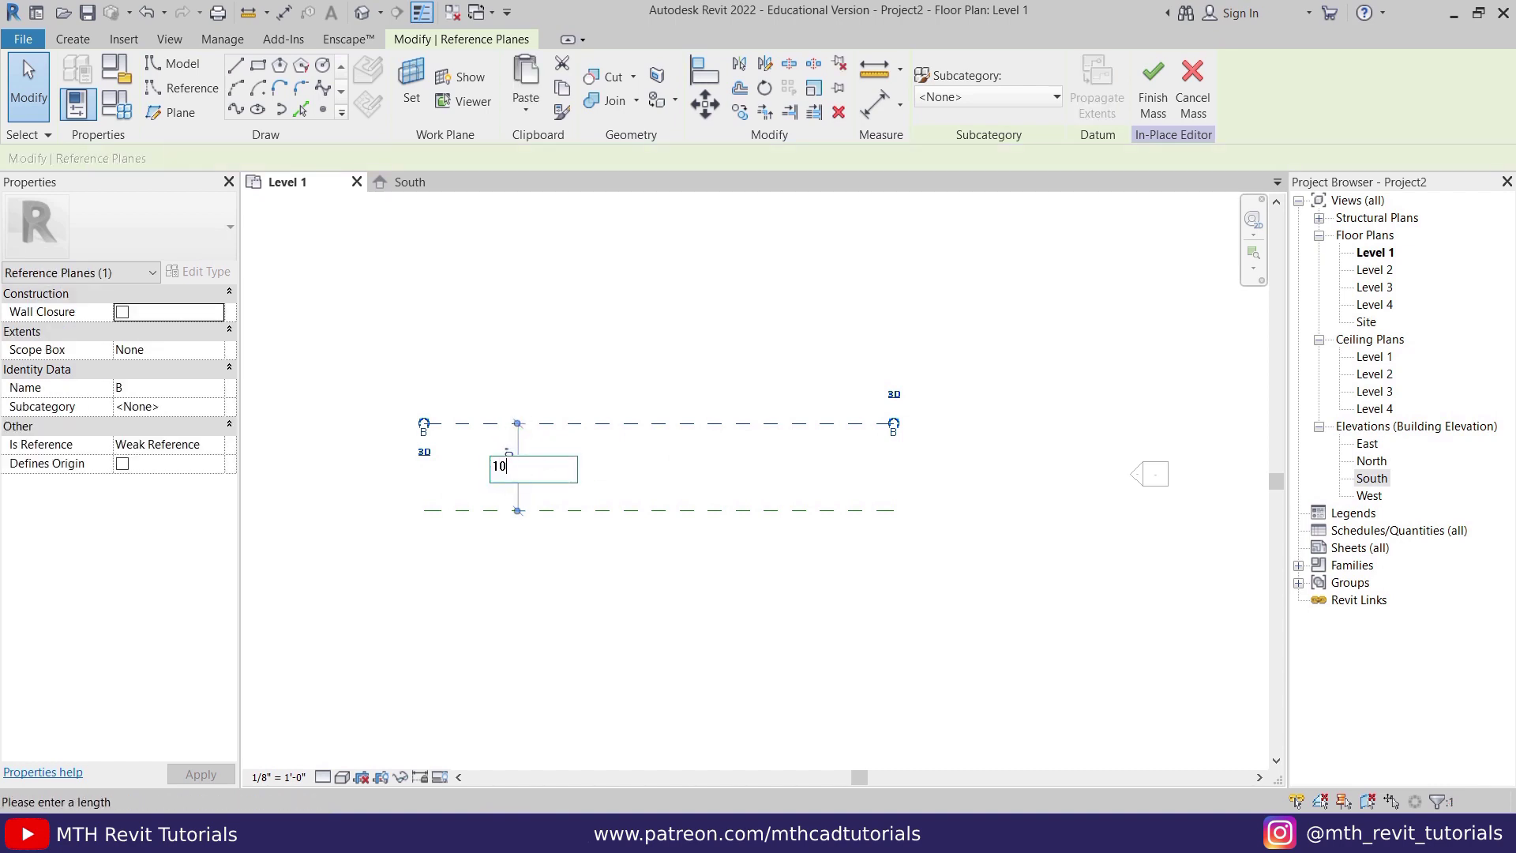
{"action": "type", "text": "10'"}
{"action": "key", "text": "Return"}
{"action": "left_click", "coordinate": [653, 548]}
{"action": "scroll", "coordinate": [690, 380], "scroll_direction": "down", "scroll_amount": 2}
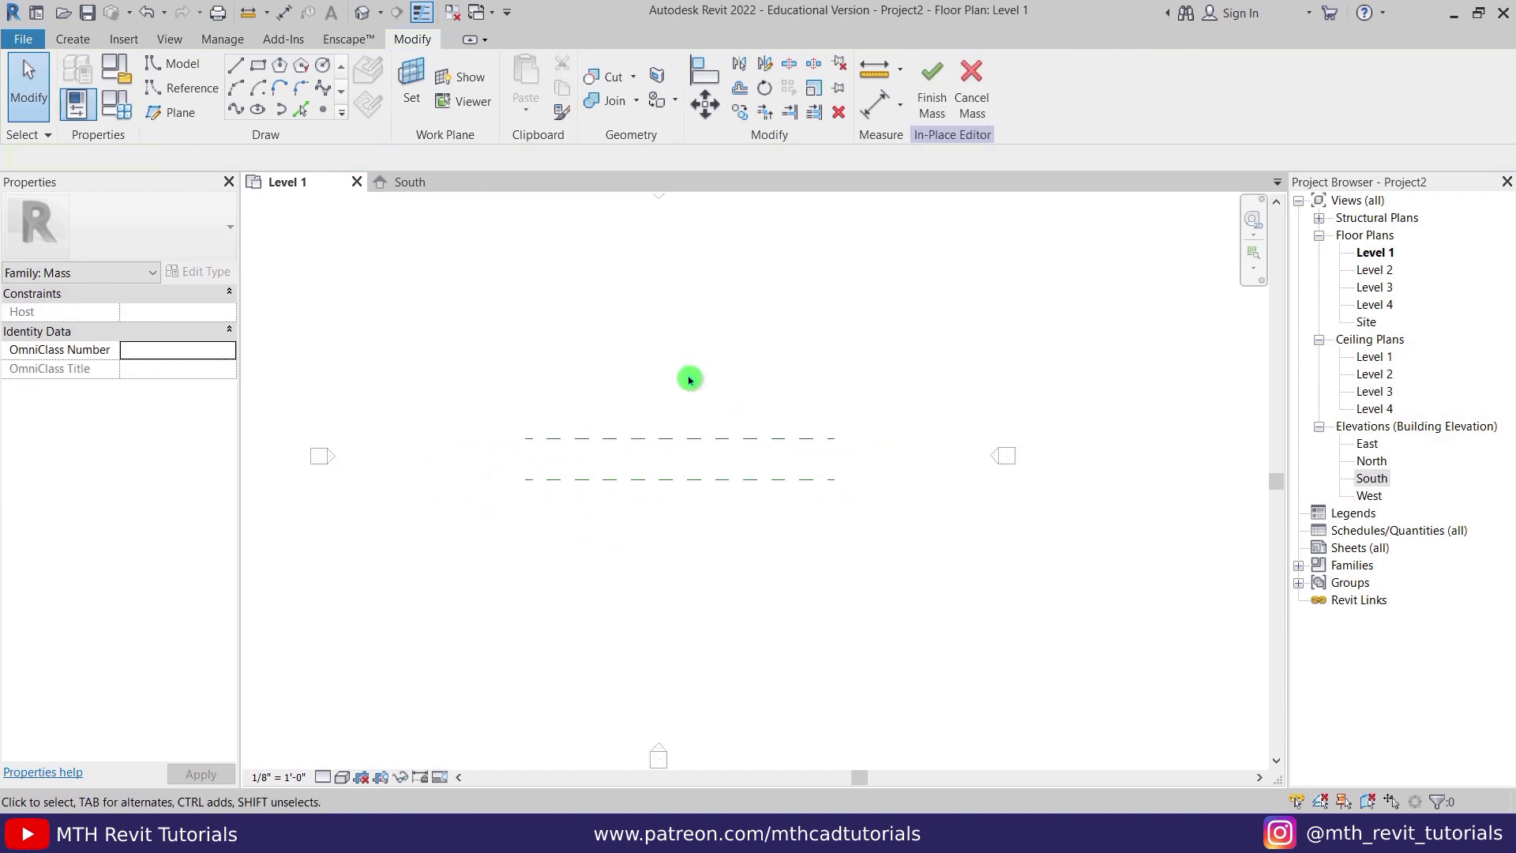
- In the South elevation, start a model spline with Reference Plane : A as its work plane
{"action": "left_click", "coordinate": [424, 188]}
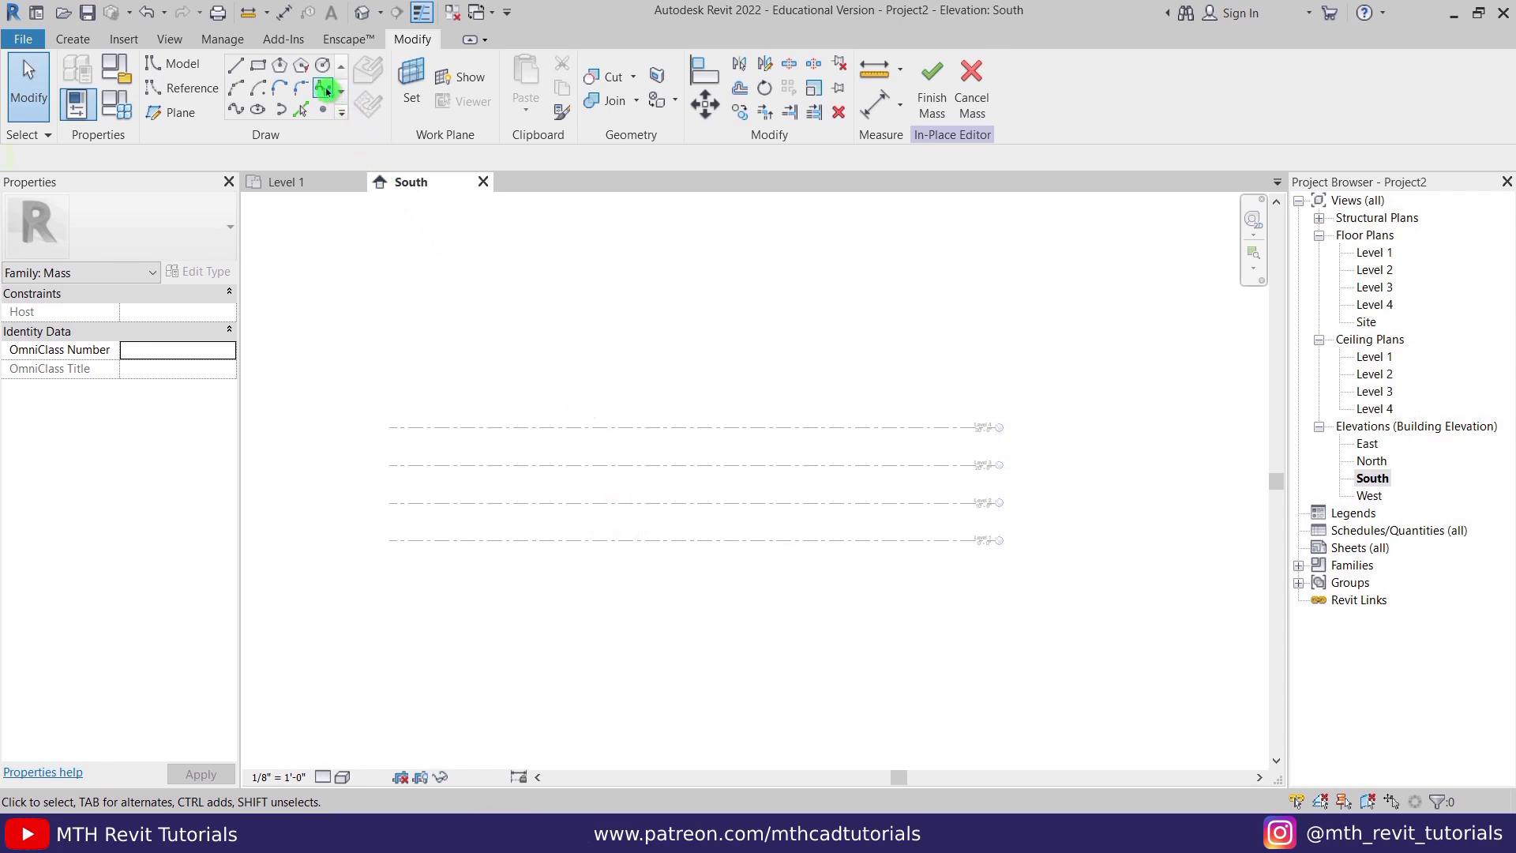
{"action": "left_click", "coordinate": [328, 92]}
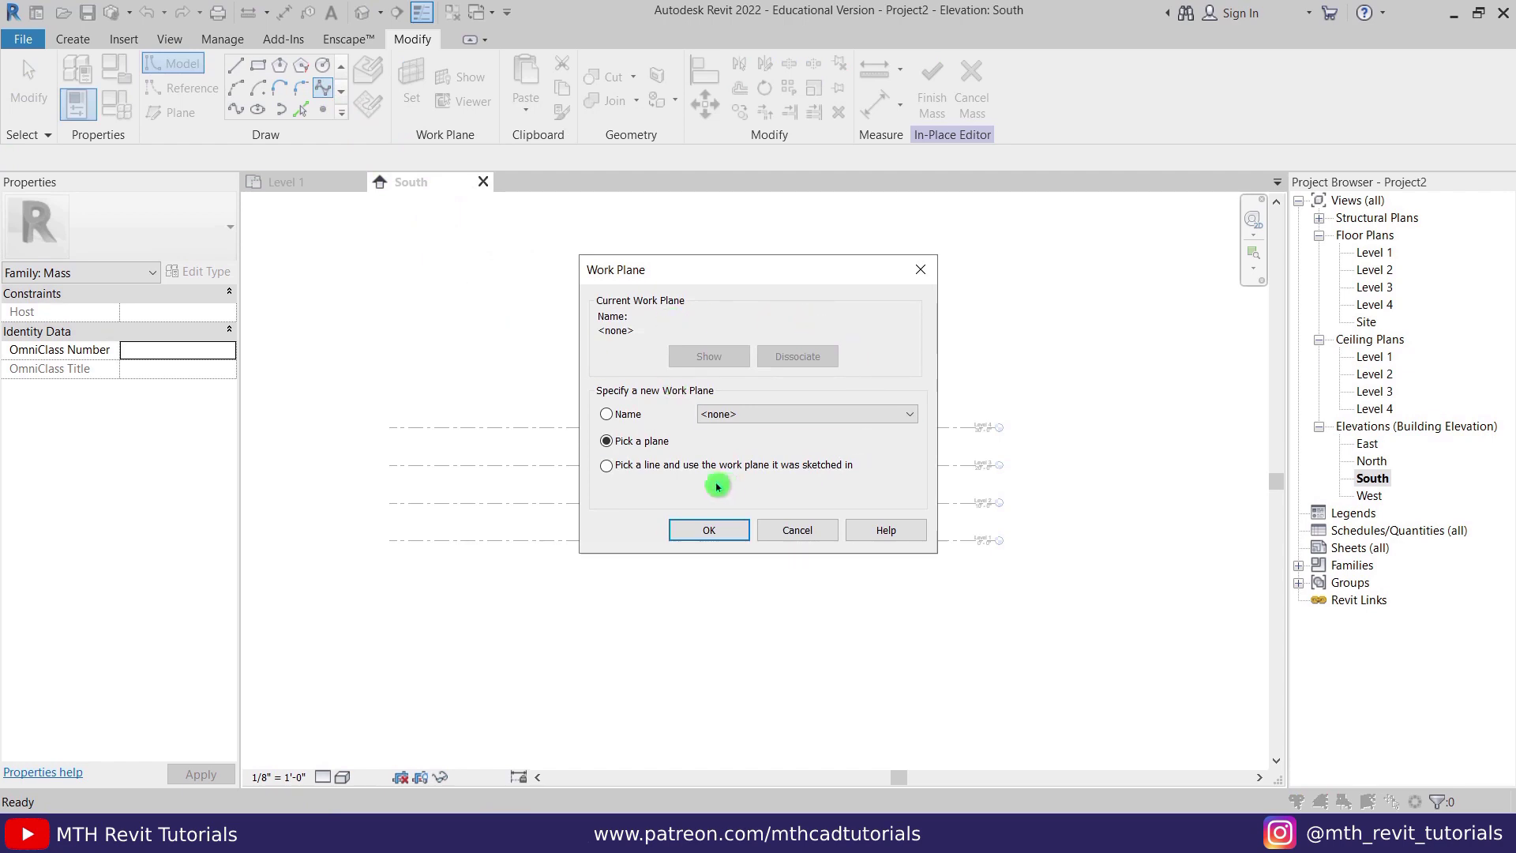
{"action": "left_click", "coordinate": [738, 414]}
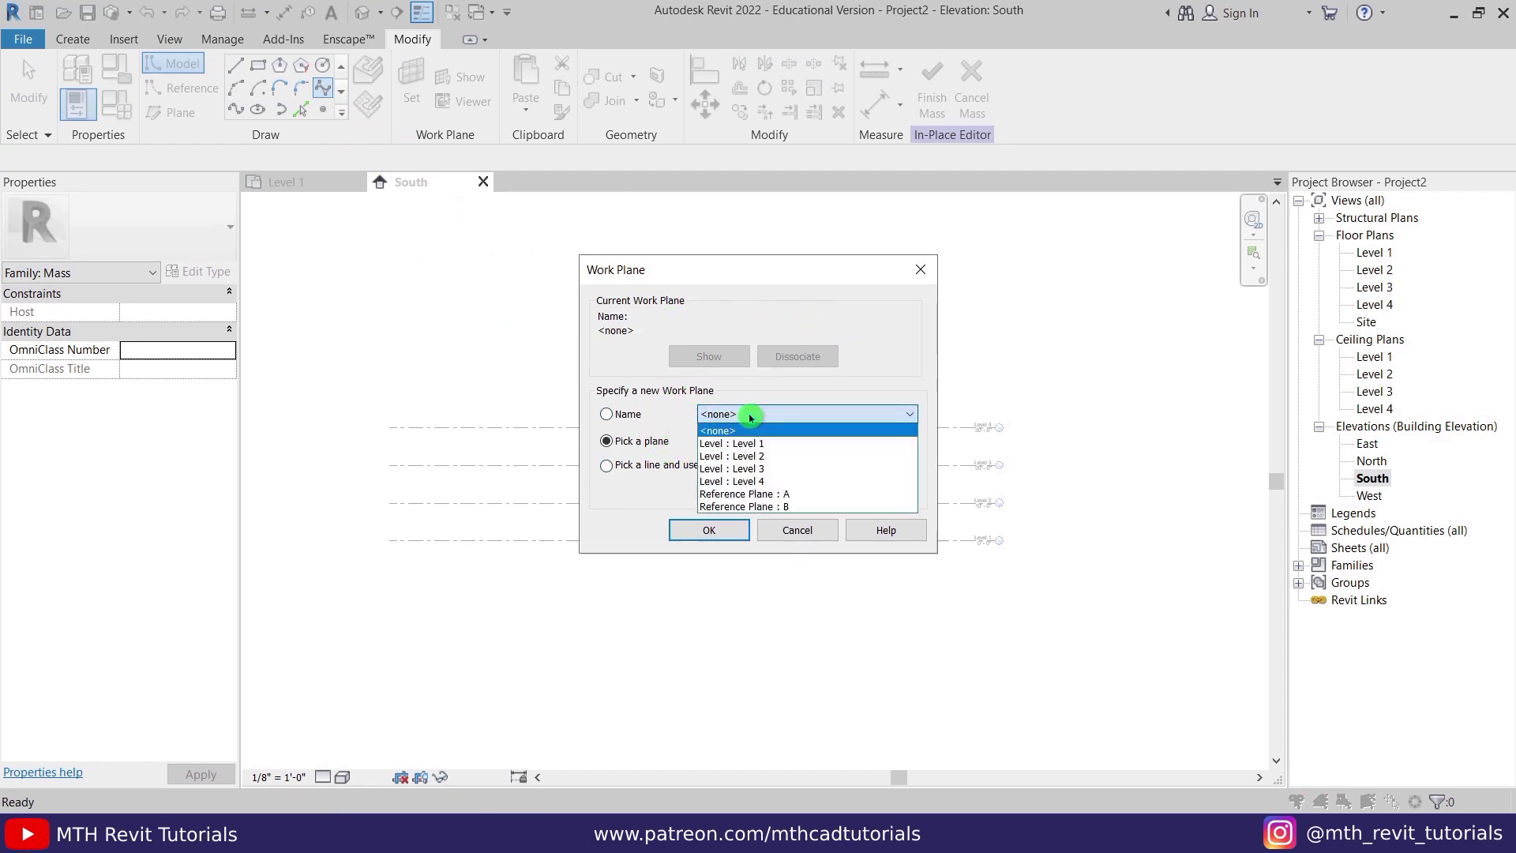
{"action": "left_click", "coordinate": [797, 495]}
{"action": "left_click", "coordinate": [709, 530]}
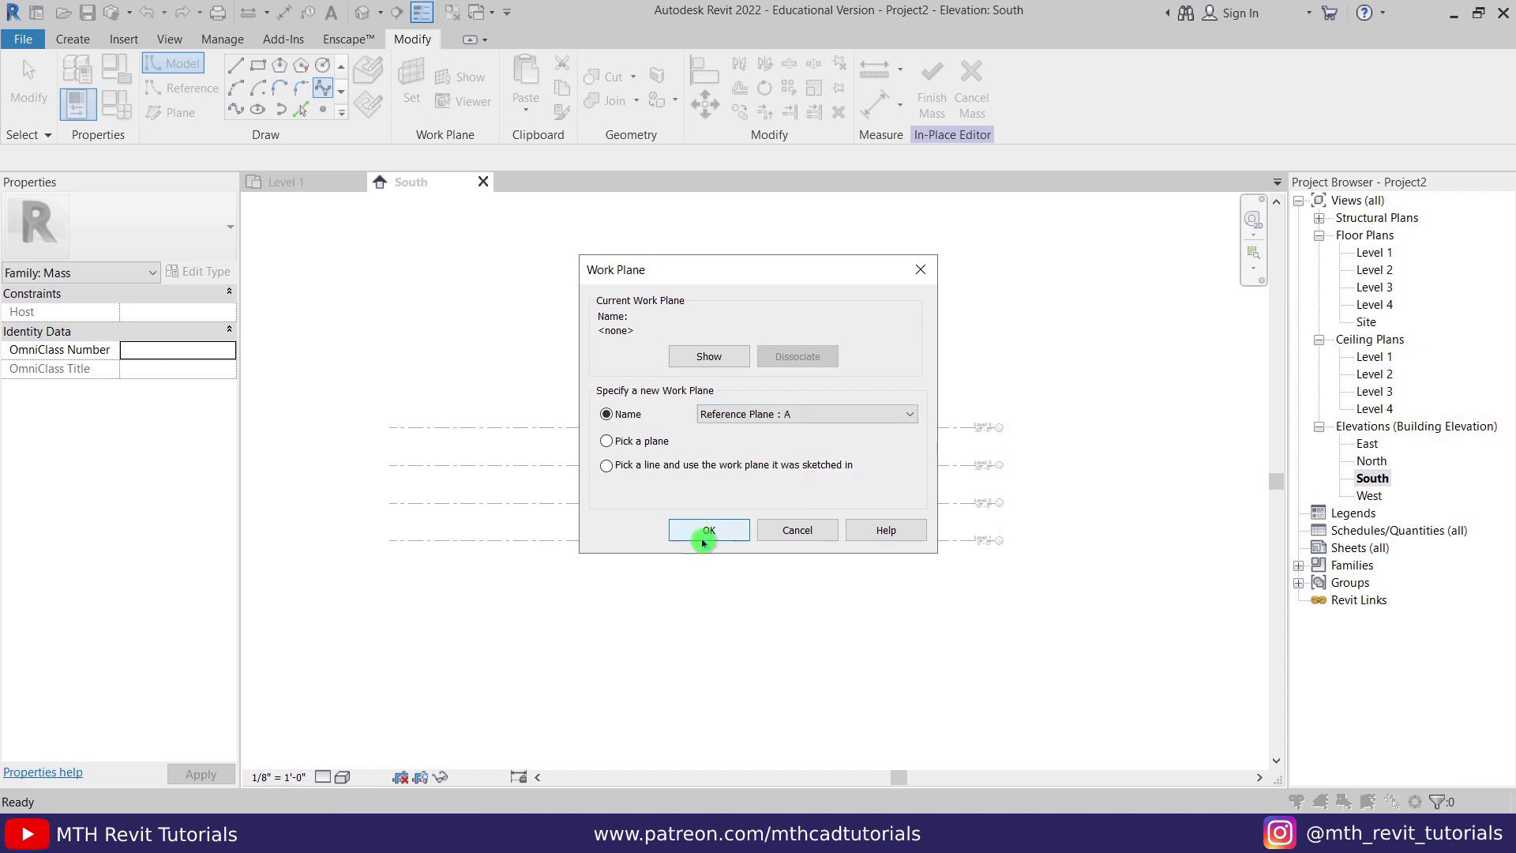
- Draw an open, left-leaning arch-shaped spline that starts and ends on Level 1 and peaks just below Level 4
{"action": "left_click", "coordinate": [571, 398]}
{"action": "left_click", "coordinate": [853, 544]}
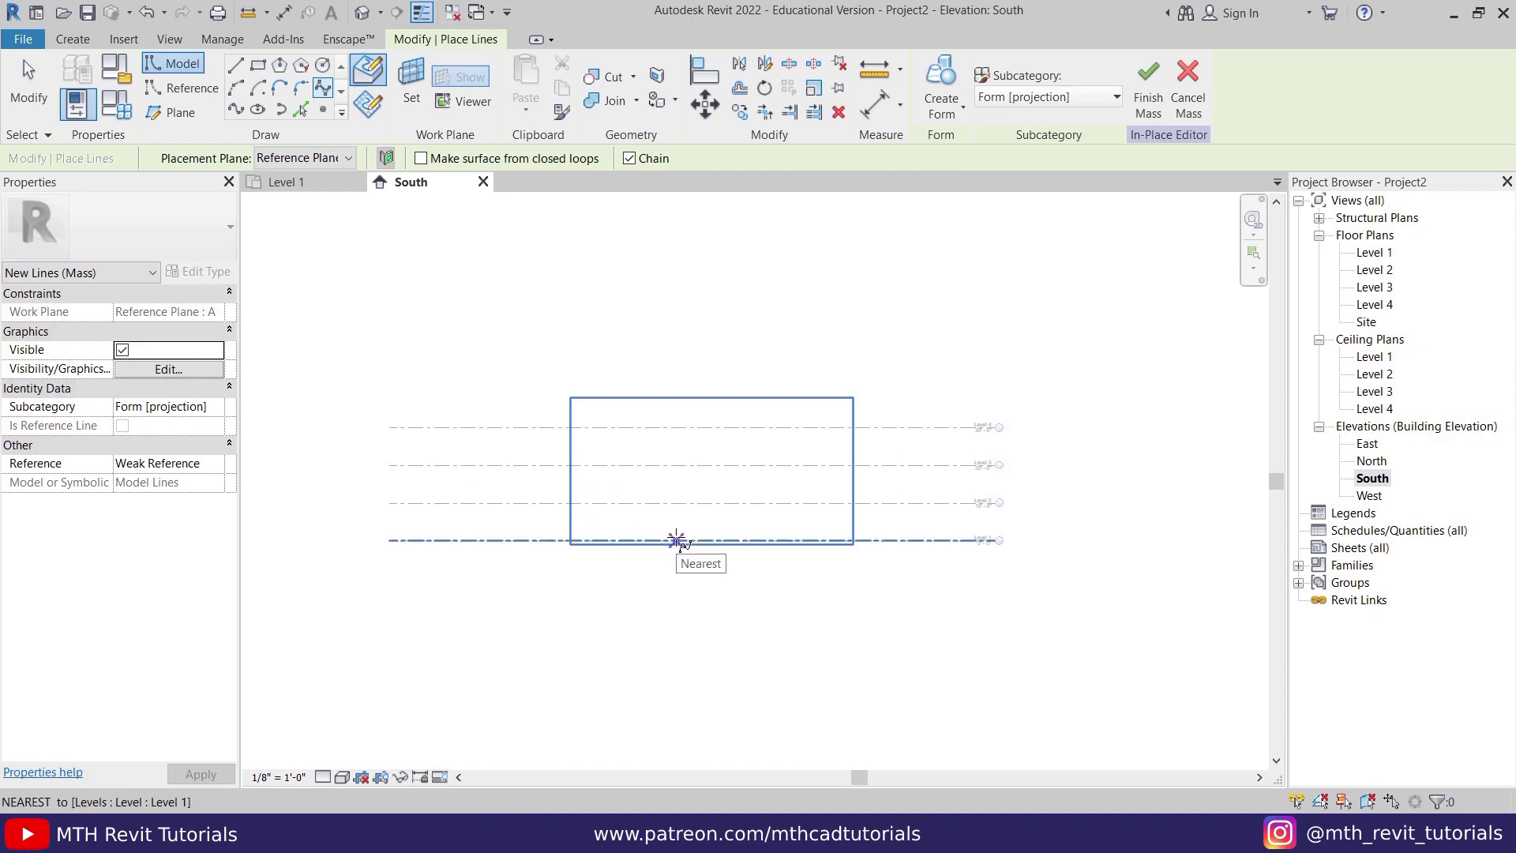
{"action": "scroll", "coordinate": [677, 541], "scroll_direction": "up", "scroll_amount": 2}
{"action": "left_click", "coordinate": [660, 542]}
{"action": "left_click", "coordinate": [688, 474]}
{"action": "left_click", "coordinate": [693, 406]}
{"action": "left_click", "coordinate": [589, 384]}
{"action": "left_click", "coordinate": [474, 466]}
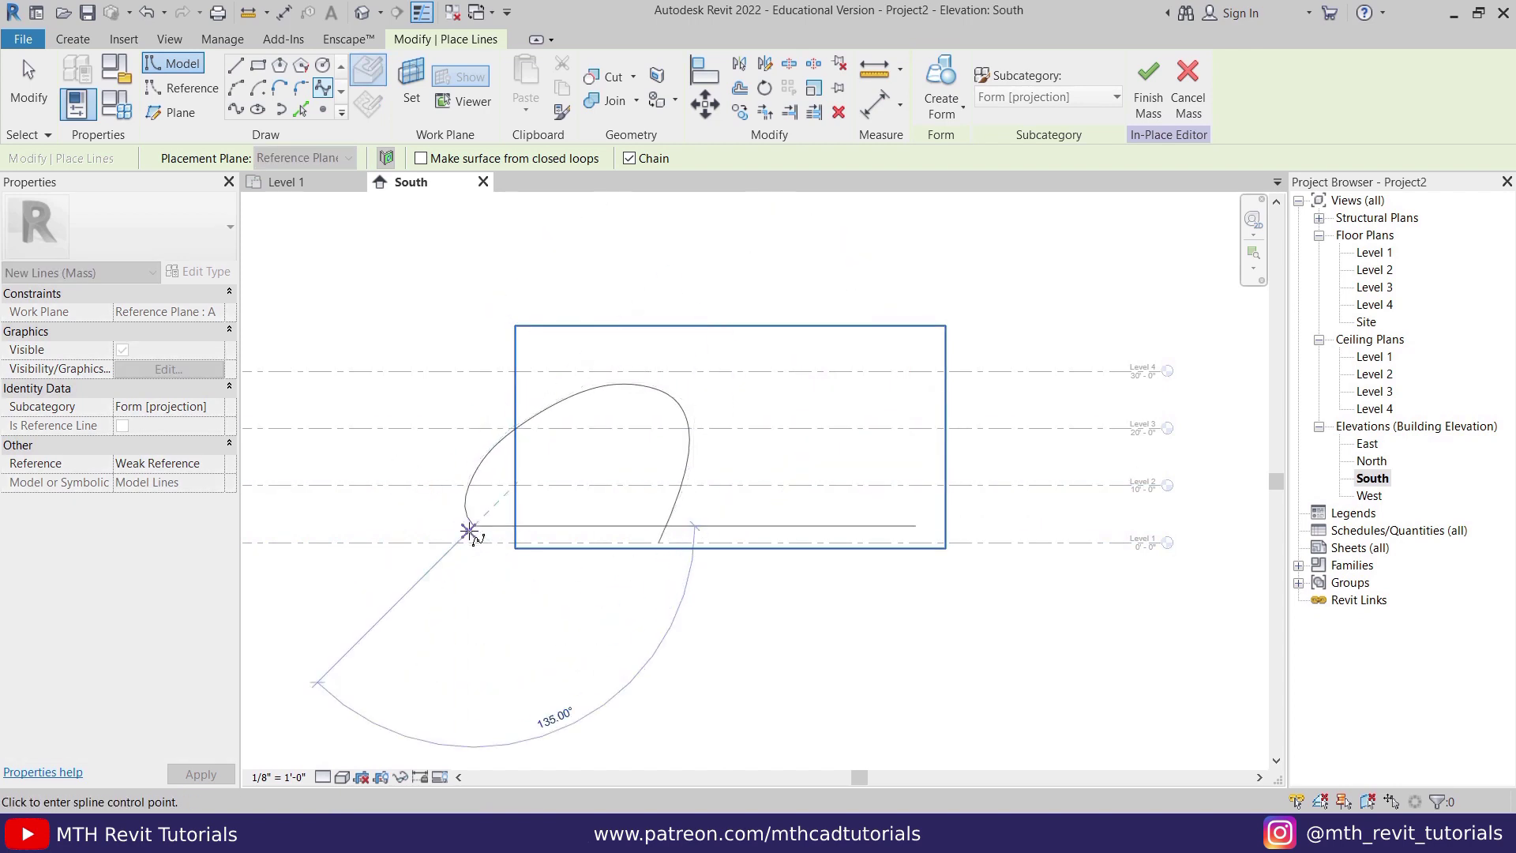
{"action": "left_click", "coordinate": [491, 541]}
{"action": "key", "text": "Escape"}
{"action": "key", "text": "Escape"}
- Reshape the left side of the spline by adjusting its control point near the base and moving the one at Level 3 outward
{"action": "scroll", "coordinate": [485, 497], "scroll_direction": "up", "scroll_amount": 2}
{"action": "scroll", "coordinate": [465, 512], "scroll_direction": "up", "scroll_amount": 3}
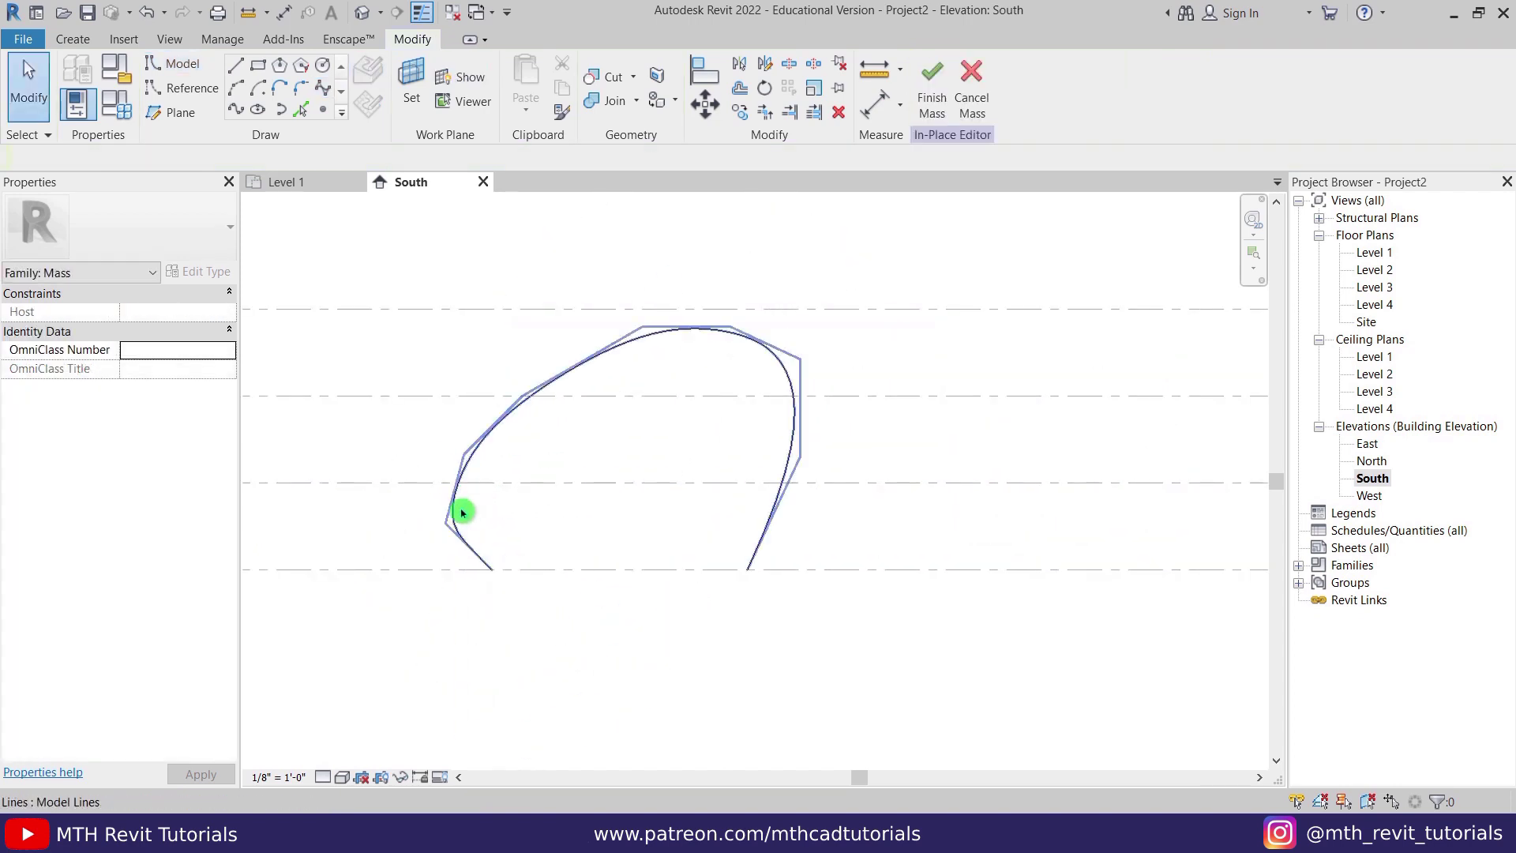
{"action": "left_click", "coordinate": [440, 507]}
{"action": "left_click_drag", "start_coordinate": [481, 542], "coordinate": [474, 565]}
{"action": "left_click", "coordinate": [609, 497]}
{"action": "left_click", "coordinate": [542, 444]}
{"action": "left_click", "coordinate": [524, 469]}
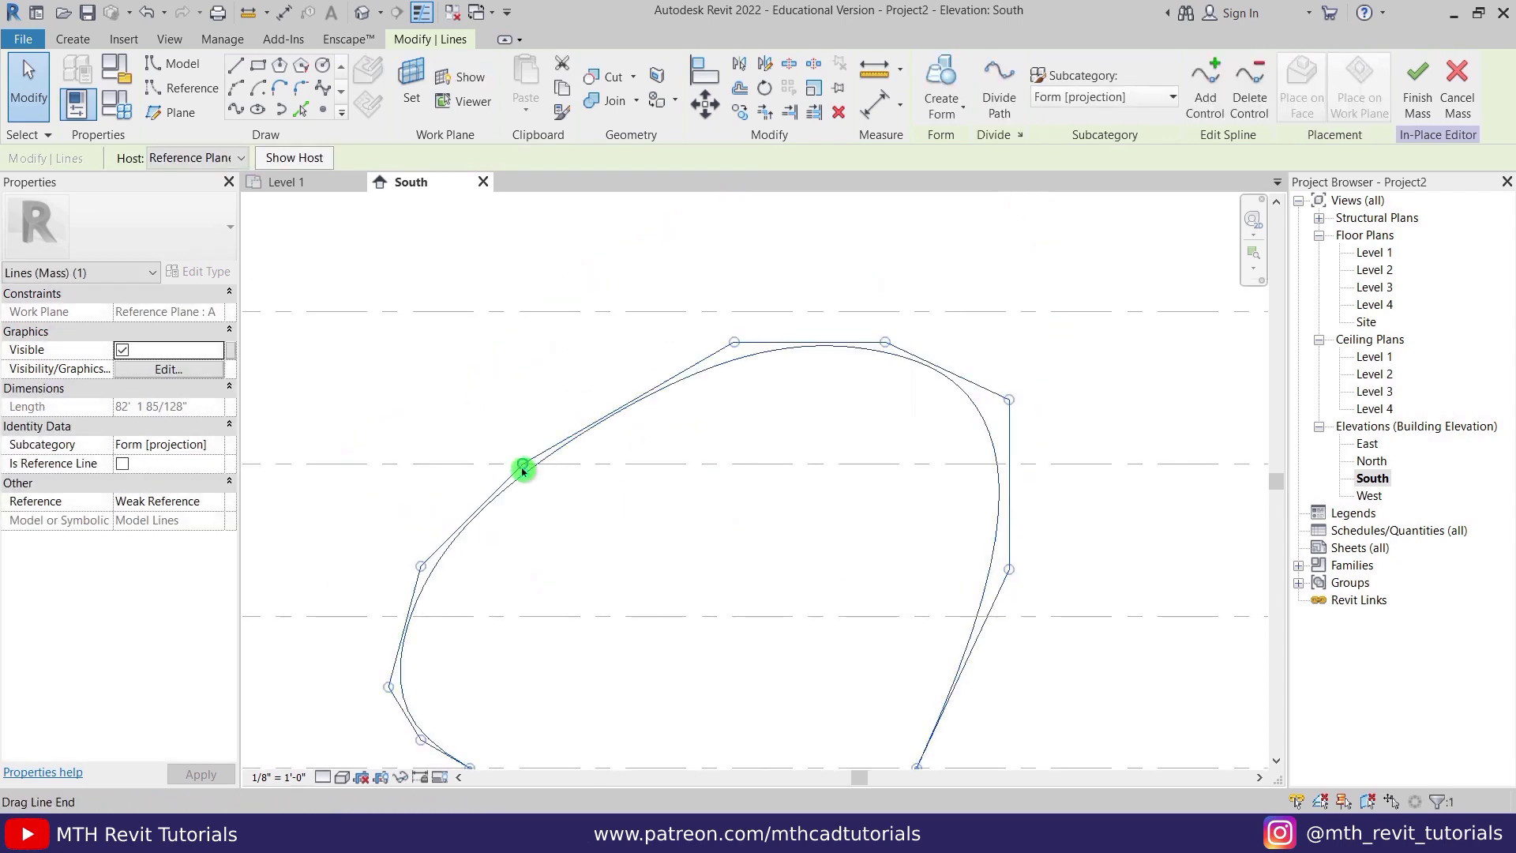
{"action": "left_click_drag", "start_coordinate": [524, 469], "coordinate": [517, 445]}
{"action": "left_click", "coordinate": [789, 471]}
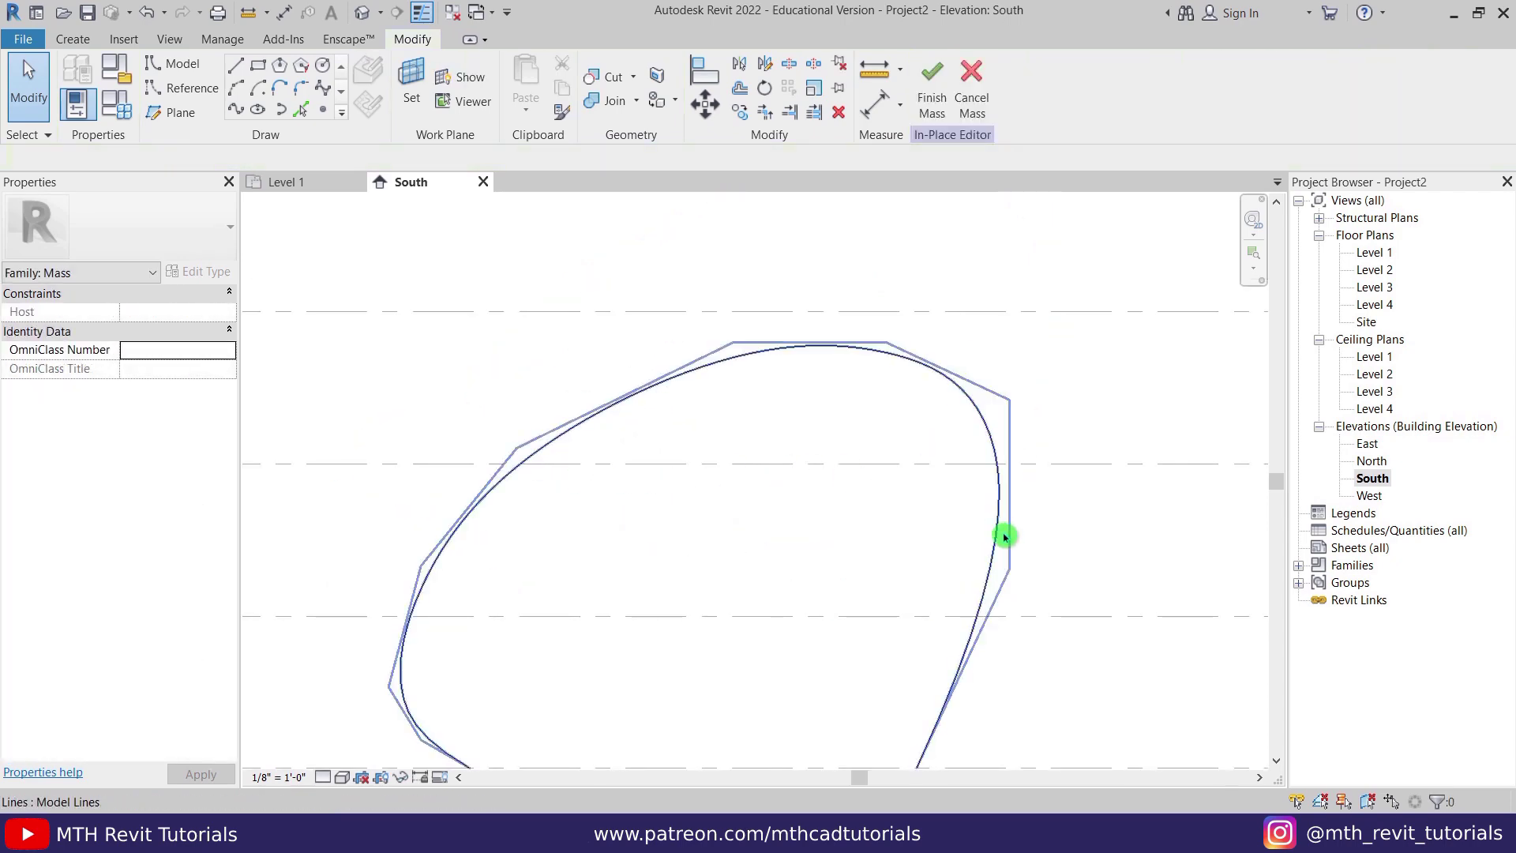
- Move the spline's lower right control point outward to round the right side of the arch
{"action": "left_click", "coordinate": [1012, 568]}
{"action": "left_click_drag", "start_coordinate": [1012, 569], "coordinate": [1041, 583]}
{"action": "left_click", "coordinate": [687, 637]}
{"action": "scroll", "coordinate": [703, 609], "scroll_direction": "down", "scroll_amount": 2}
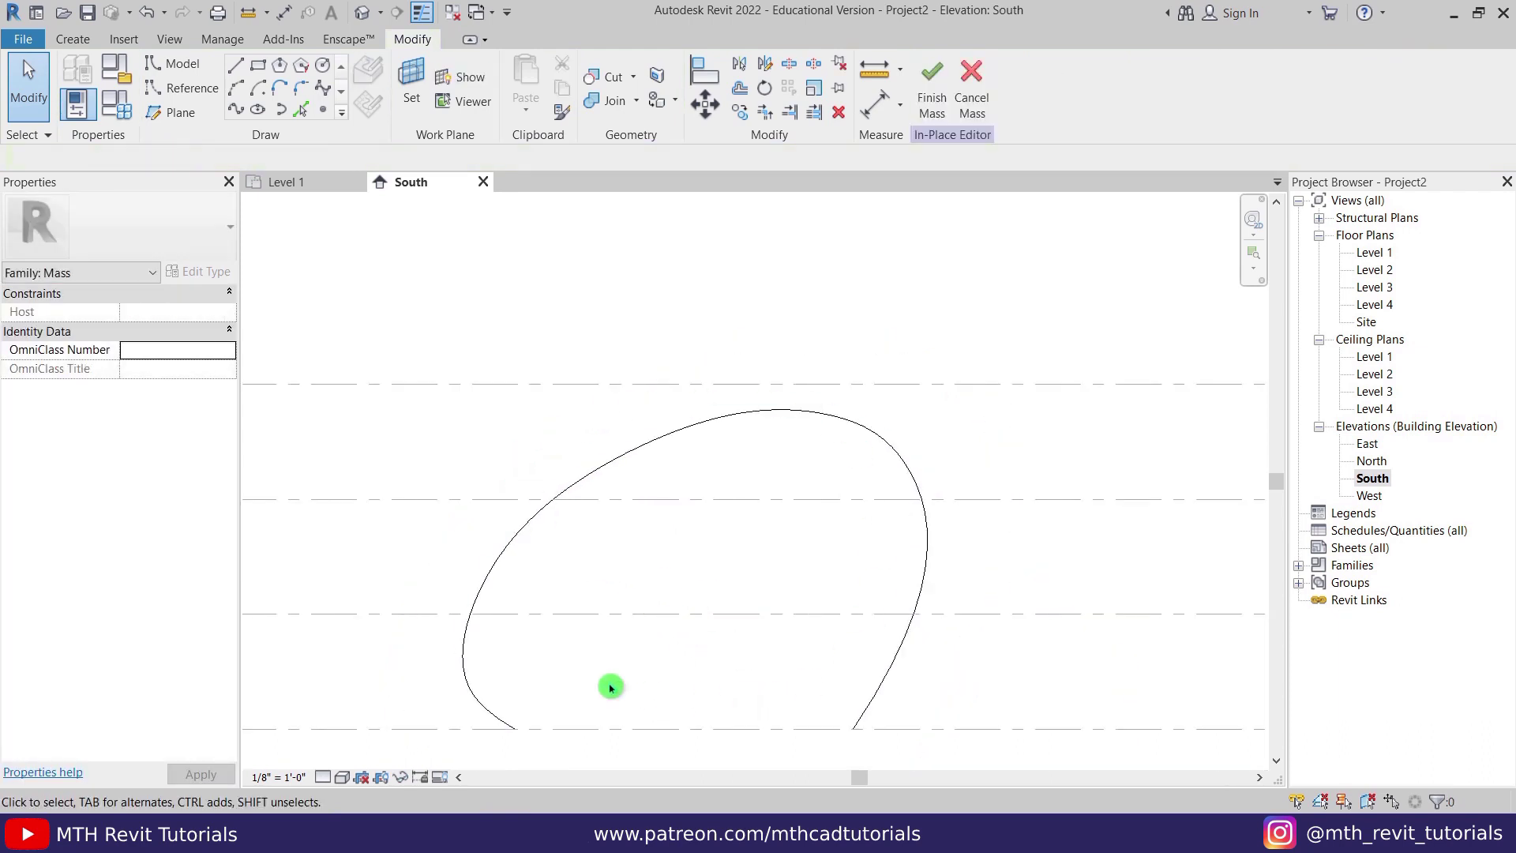
{"action": "scroll", "coordinate": [778, 443], "scroll_direction": "down", "scroll_amount": 1}
{"action": "middle_click_drag", "start_coordinate": [765, 481], "coordinate": [742, 532]}
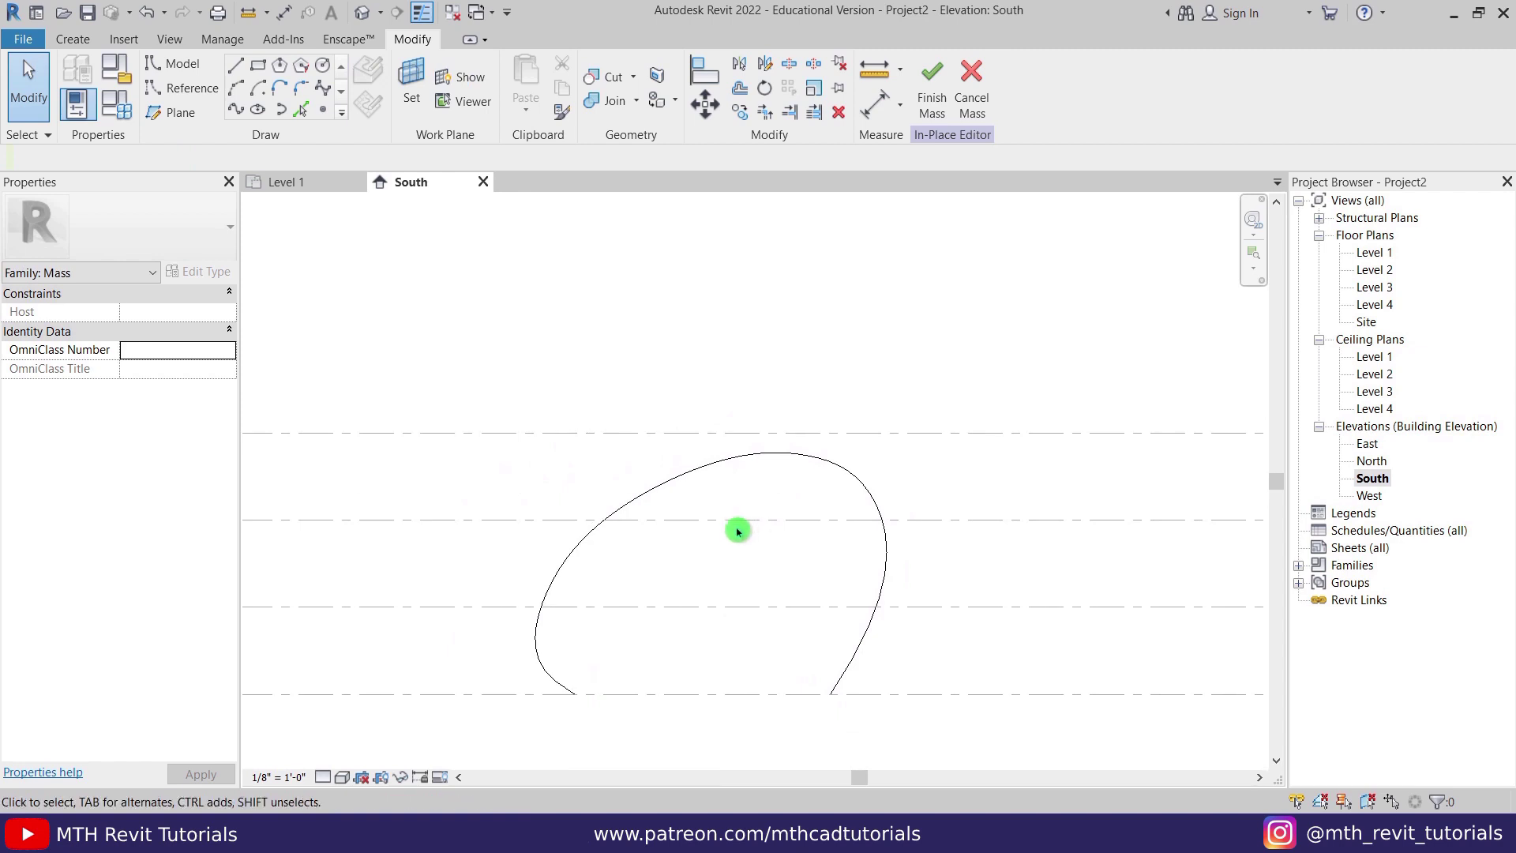
- Set Reference Plane : B as the active work plane for the next profile
{"action": "left_click", "coordinate": [412, 90]}
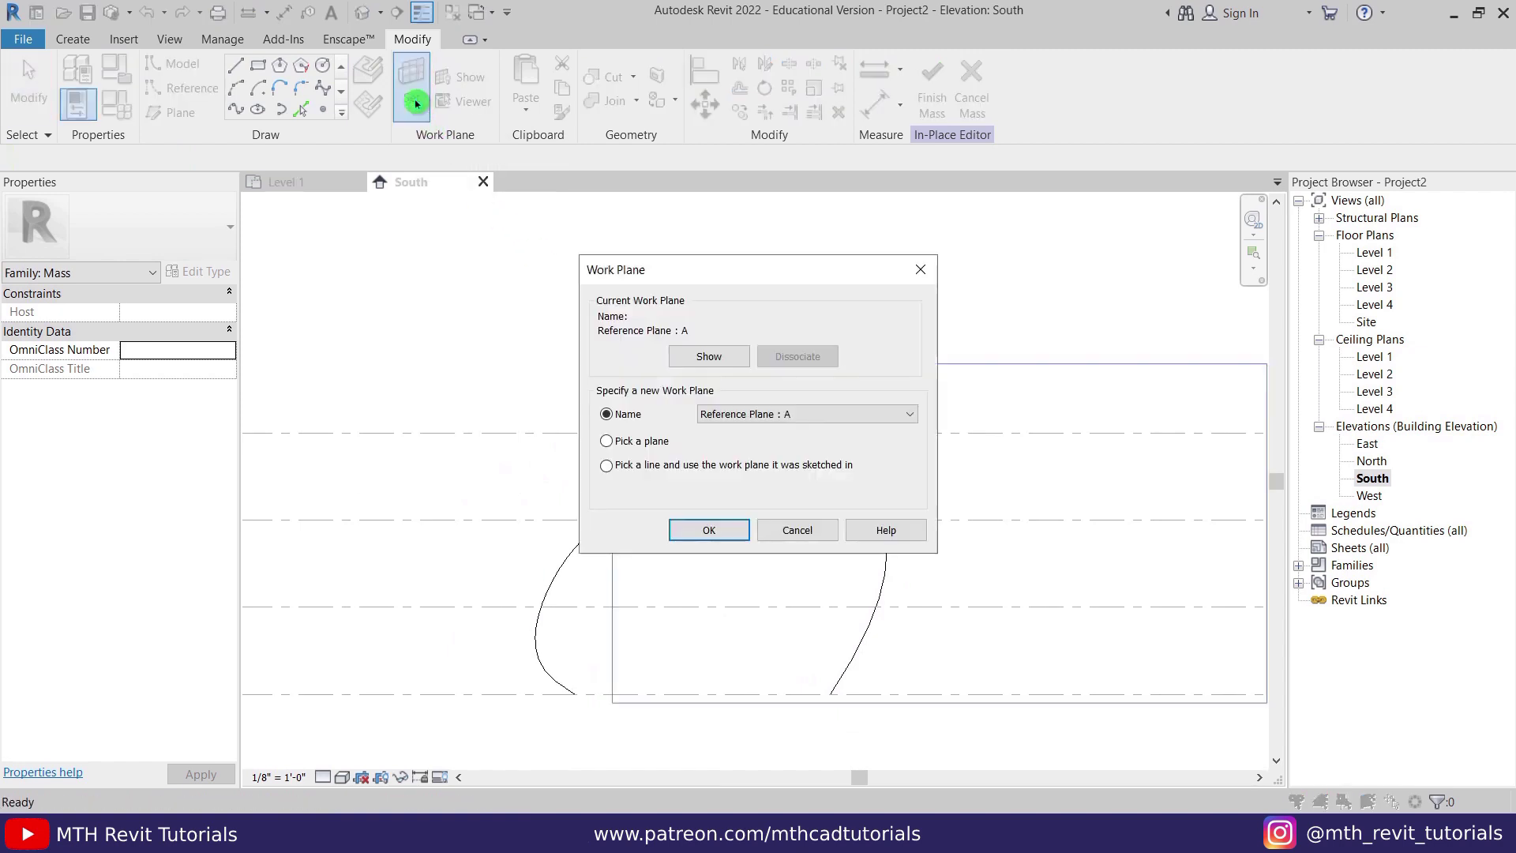
{"action": "left_click", "coordinate": [783, 414]}
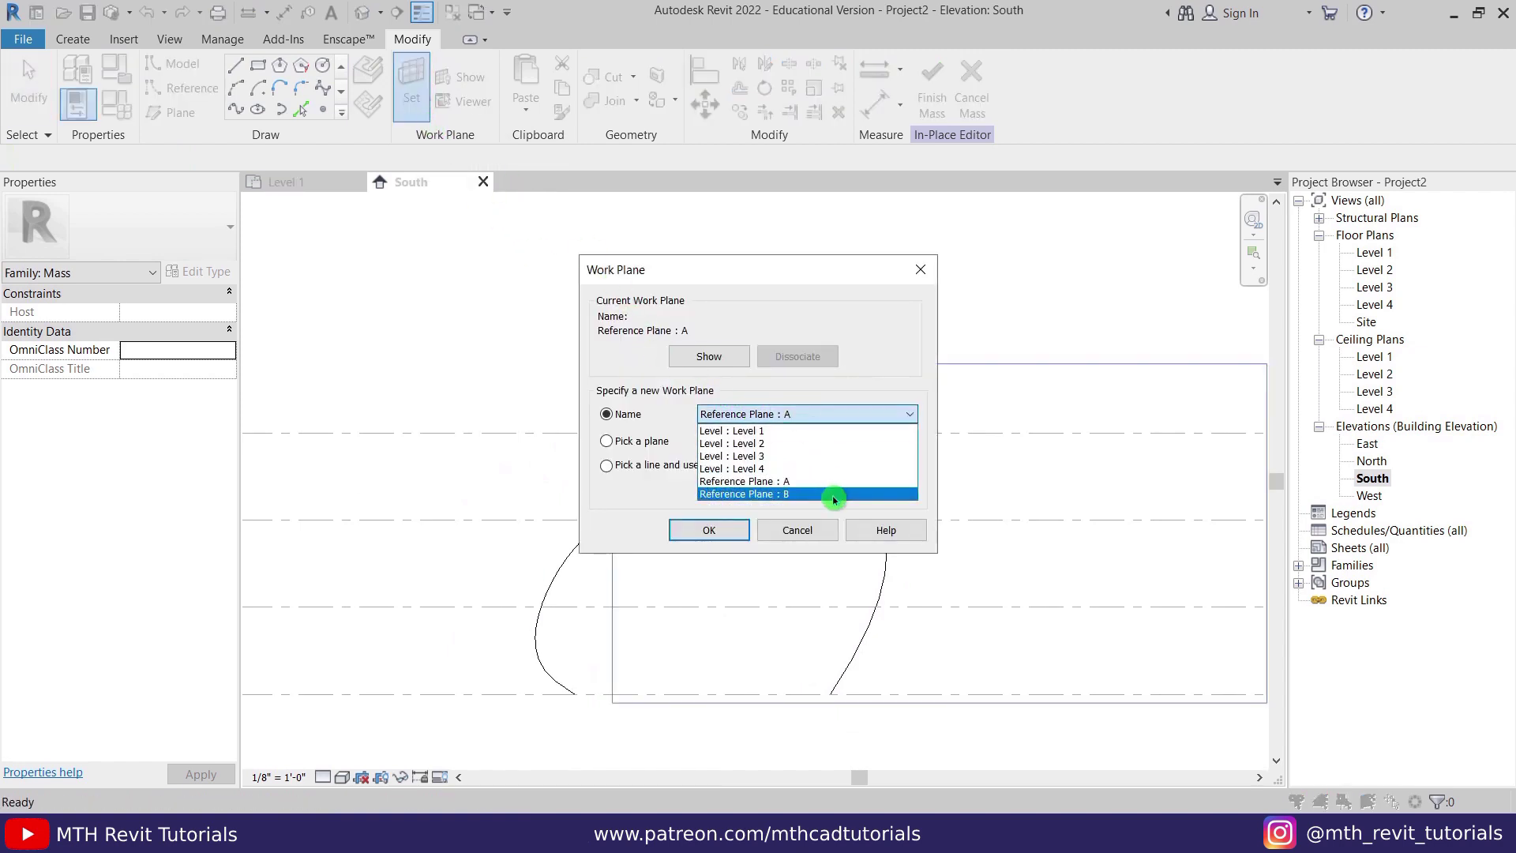
{"action": "left_click", "coordinate": [804, 496]}
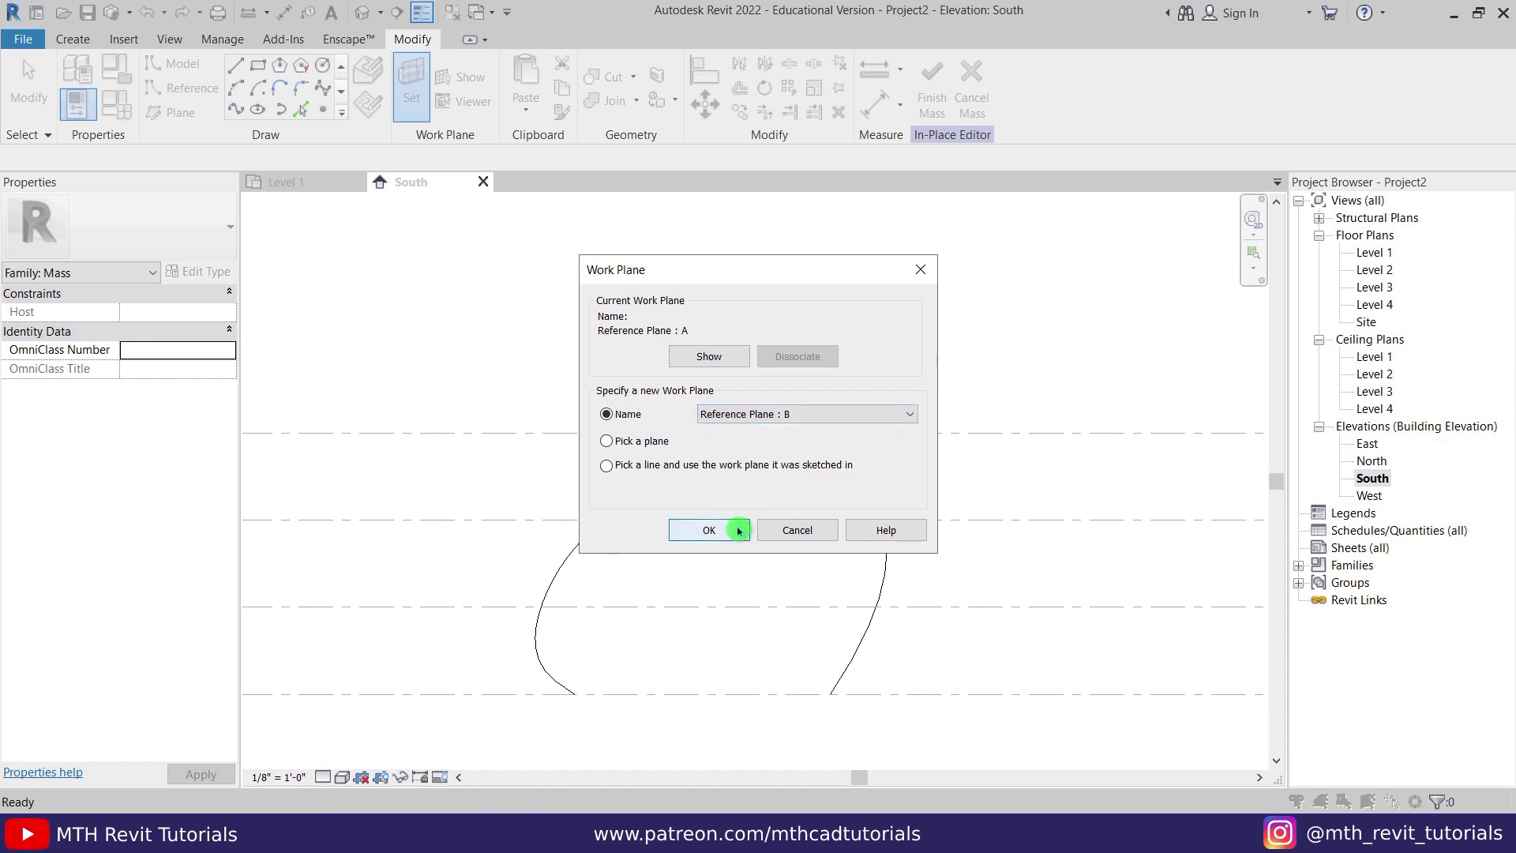
{"action": "left_click", "coordinate": [709, 530]}
{"action": "middle_click_drag", "start_coordinate": [690, 591], "coordinate": [702, 534]}
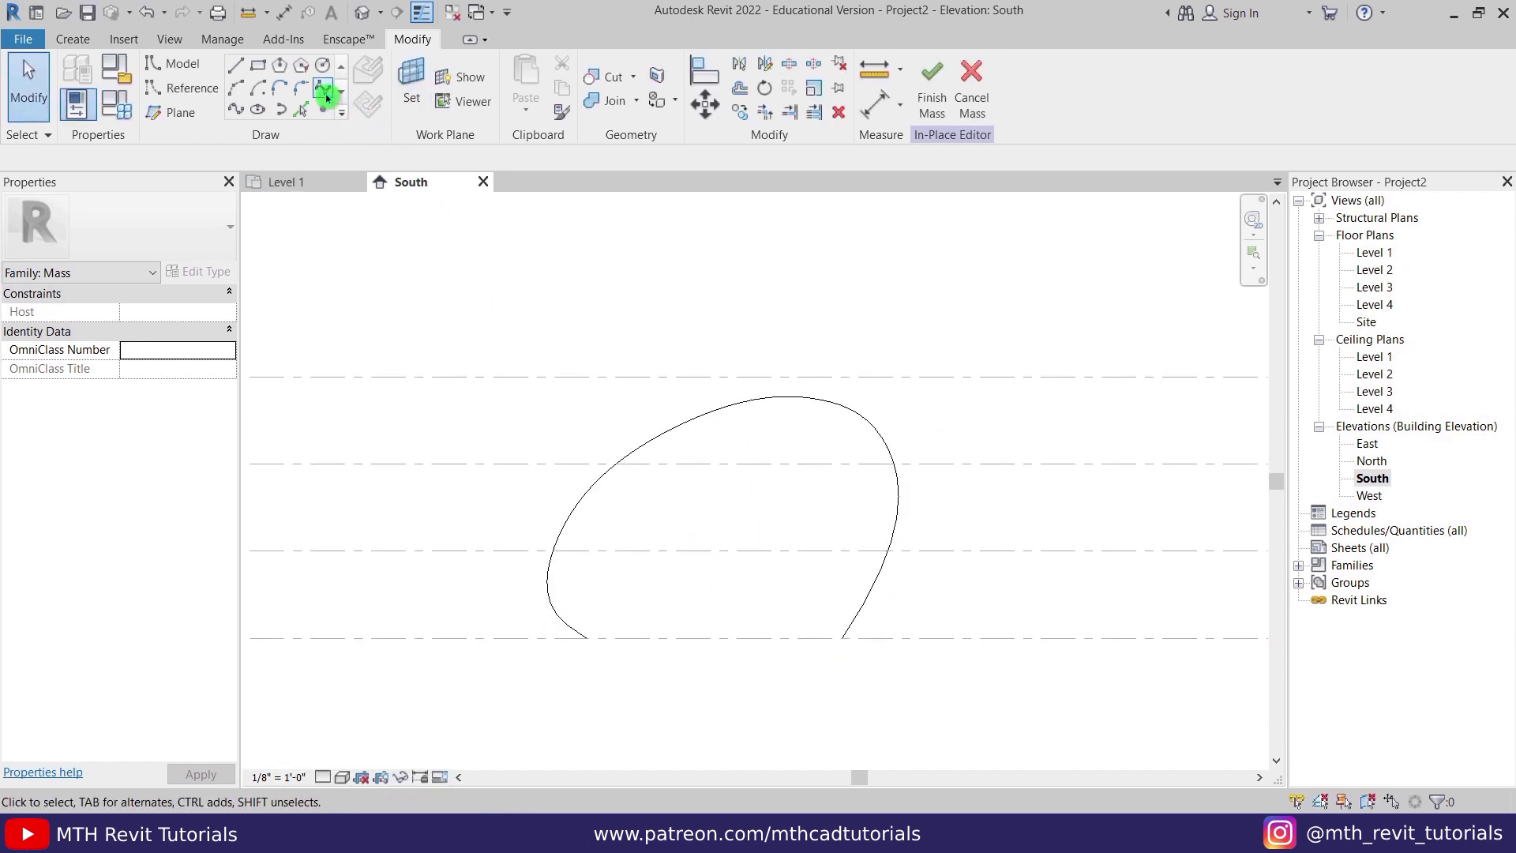
- Draw a smaller open, arch-shaped spline inside the large one, starting and ending on Level 1 and peaking just above Level 2
{"action": "left_click", "coordinate": [323, 87]}
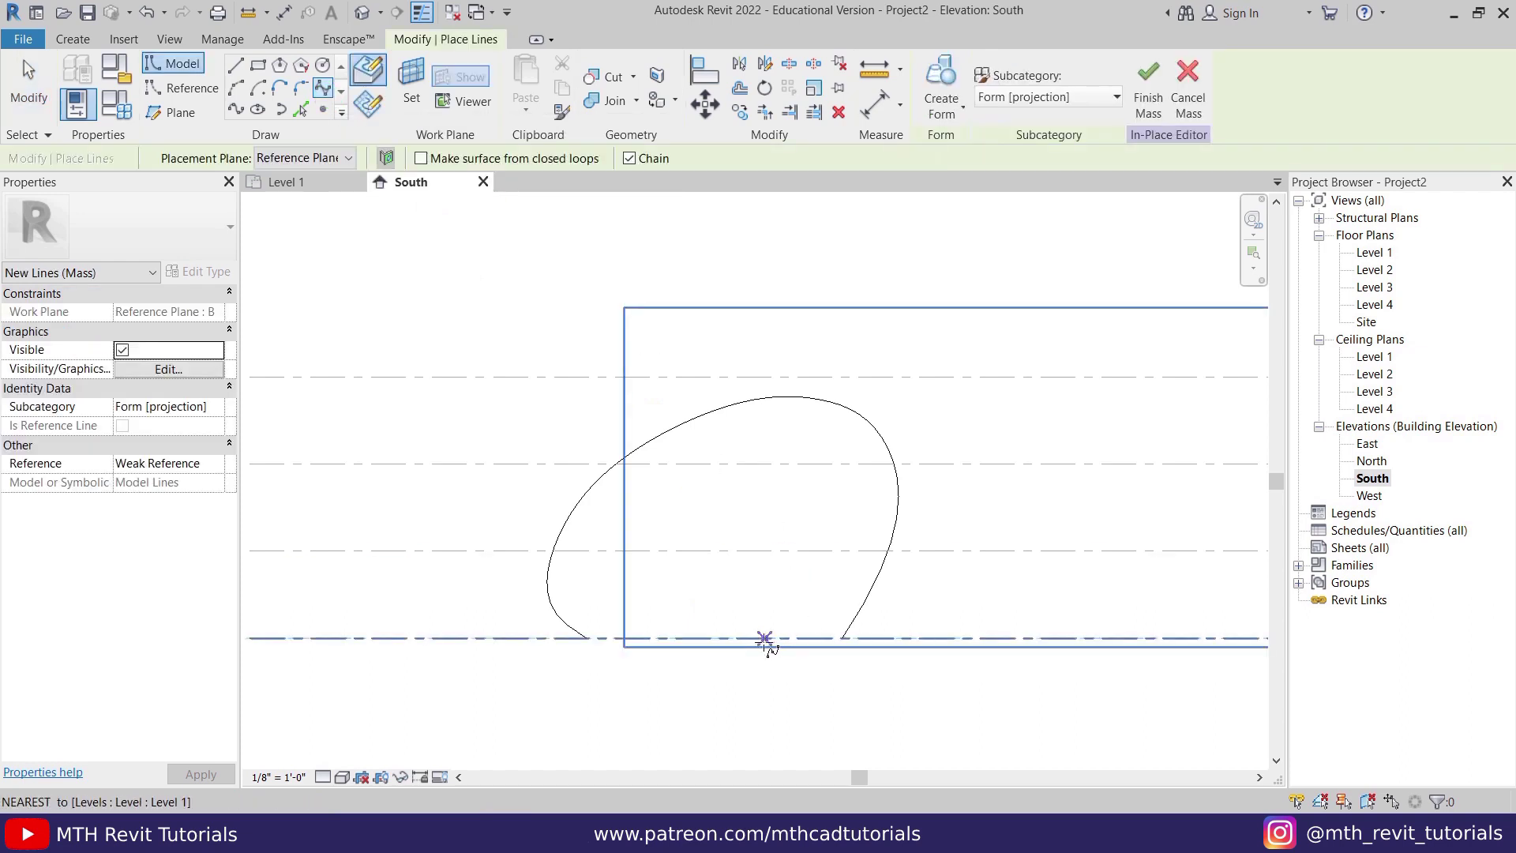
{"action": "left_click", "coordinate": [746, 636]}
{"action": "left_click", "coordinate": [777, 573]}
{"action": "left_click", "coordinate": [765, 528]}
{"action": "left_click", "coordinate": [649, 568]}
{"action": "left_click", "coordinate": [641, 611]}
{"action": "left_click", "coordinate": [705, 639]}
{"action": "key", "text": "Escape"}
- Reshape the inner spline by adjusting its left control points and moving its right-side control point outward to round the arch
{"action": "scroll", "coordinate": [705, 638], "scroll_direction": "up", "scroll_amount": 3}
{"action": "left_click_drag", "start_coordinate": [643, 643], "coordinate": [711, 521]}
{"action": "left_click_drag", "start_coordinate": [615, 564], "coordinate": [642, 561]}
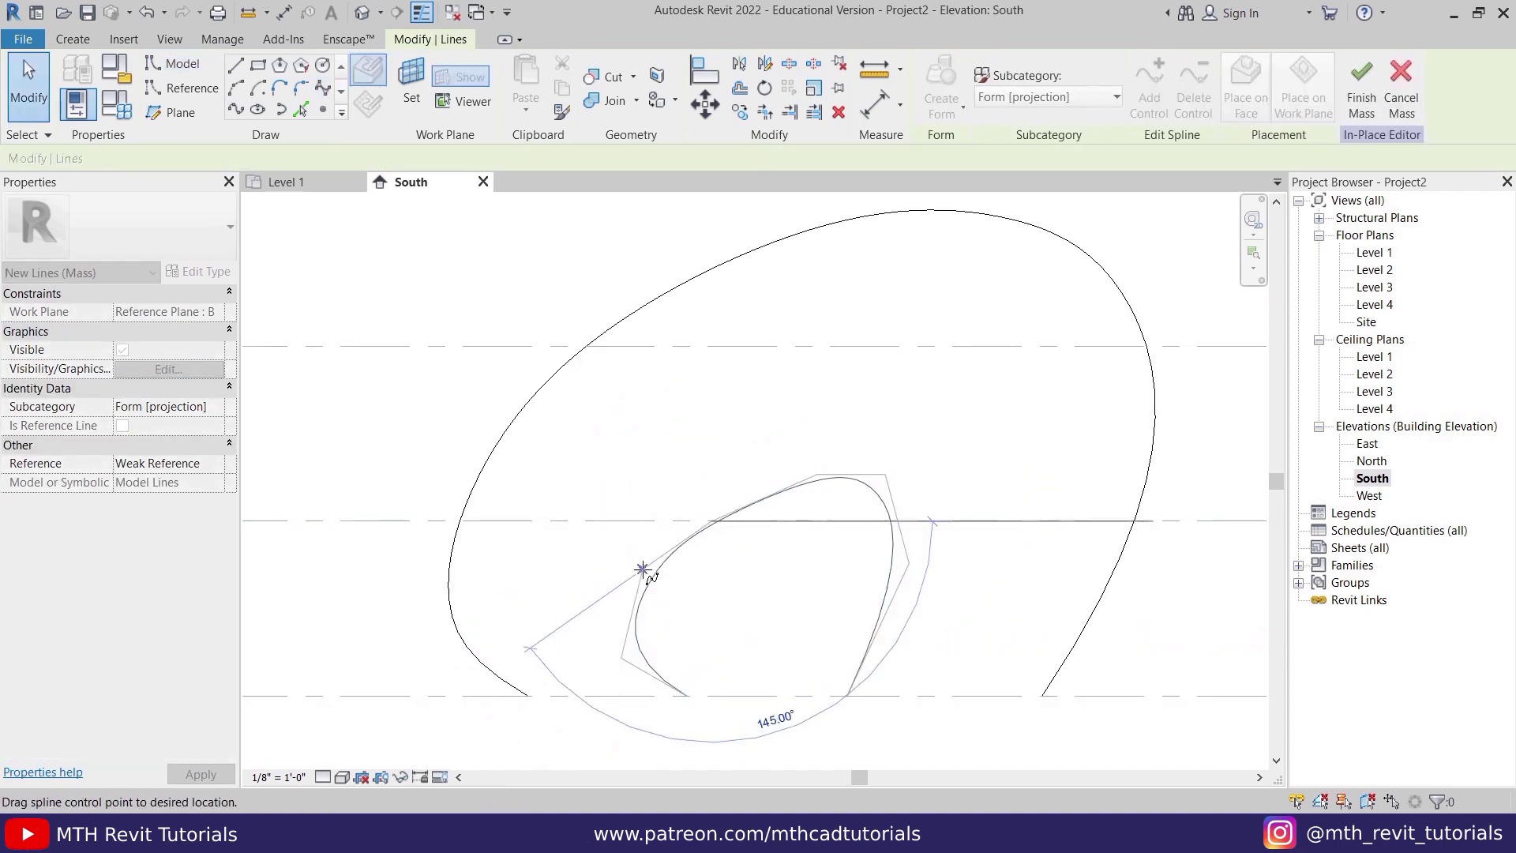
{"action": "left_click_drag", "start_coordinate": [624, 658], "coordinate": [612, 677]}
{"action": "left_click_drag", "start_coordinate": [1037, 474], "coordinate": [884, 453]}
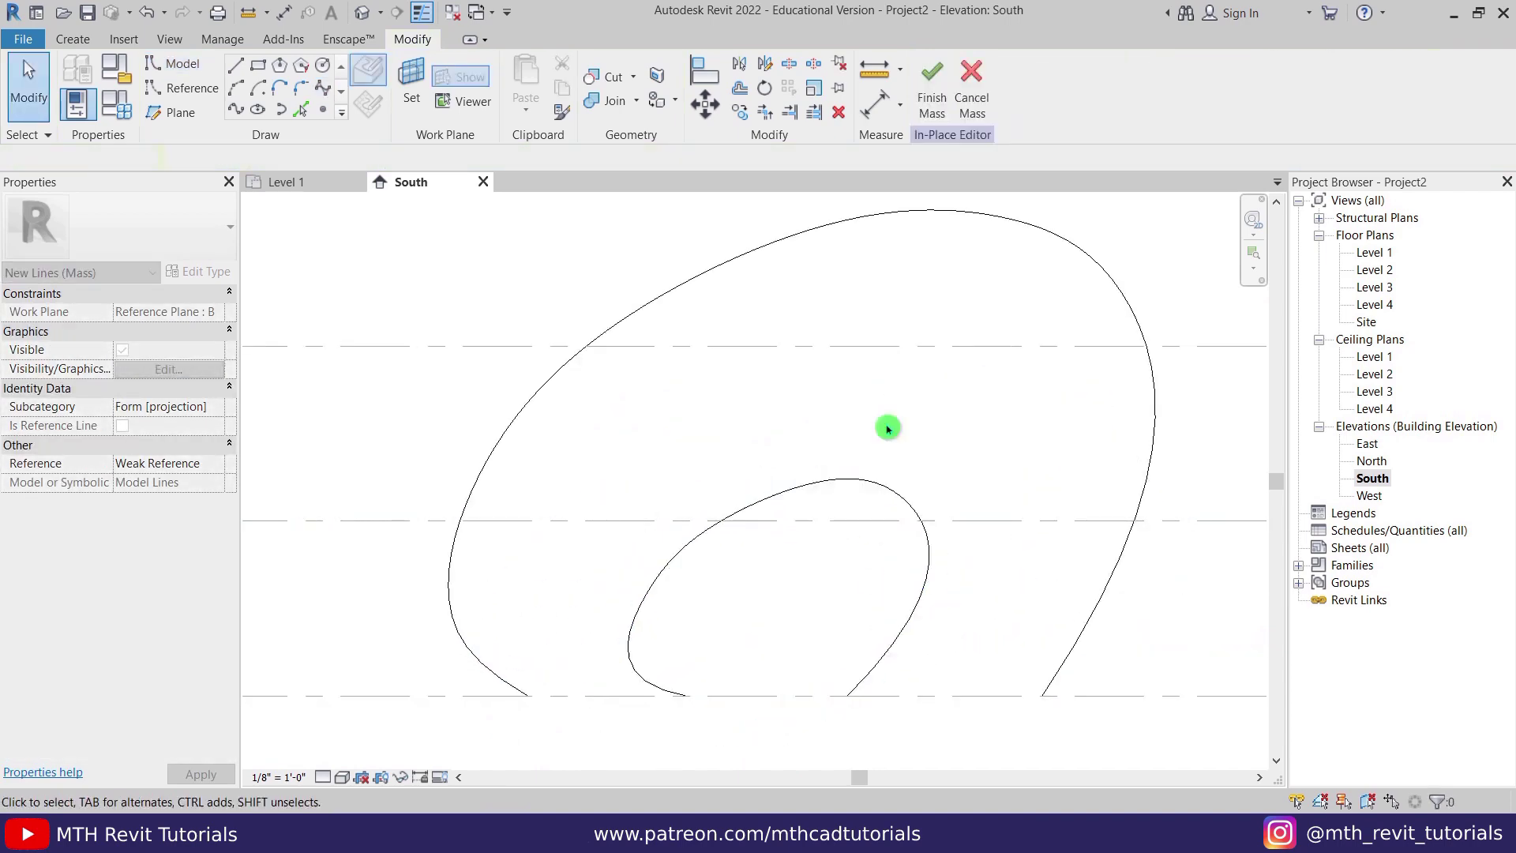
{"action": "key", "text": "Escape"}
- Copy the outer spline horizontally along Level 1, about 164' to the right, beyond the ends of the level lines
{"action": "scroll", "coordinate": [843, 622], "scroll_direction": "down", "scroll_amount": 2}
{"action": "scroll", "coordinate": [525, 461], "scroll_direction": "down", "scroll_amount": 2}
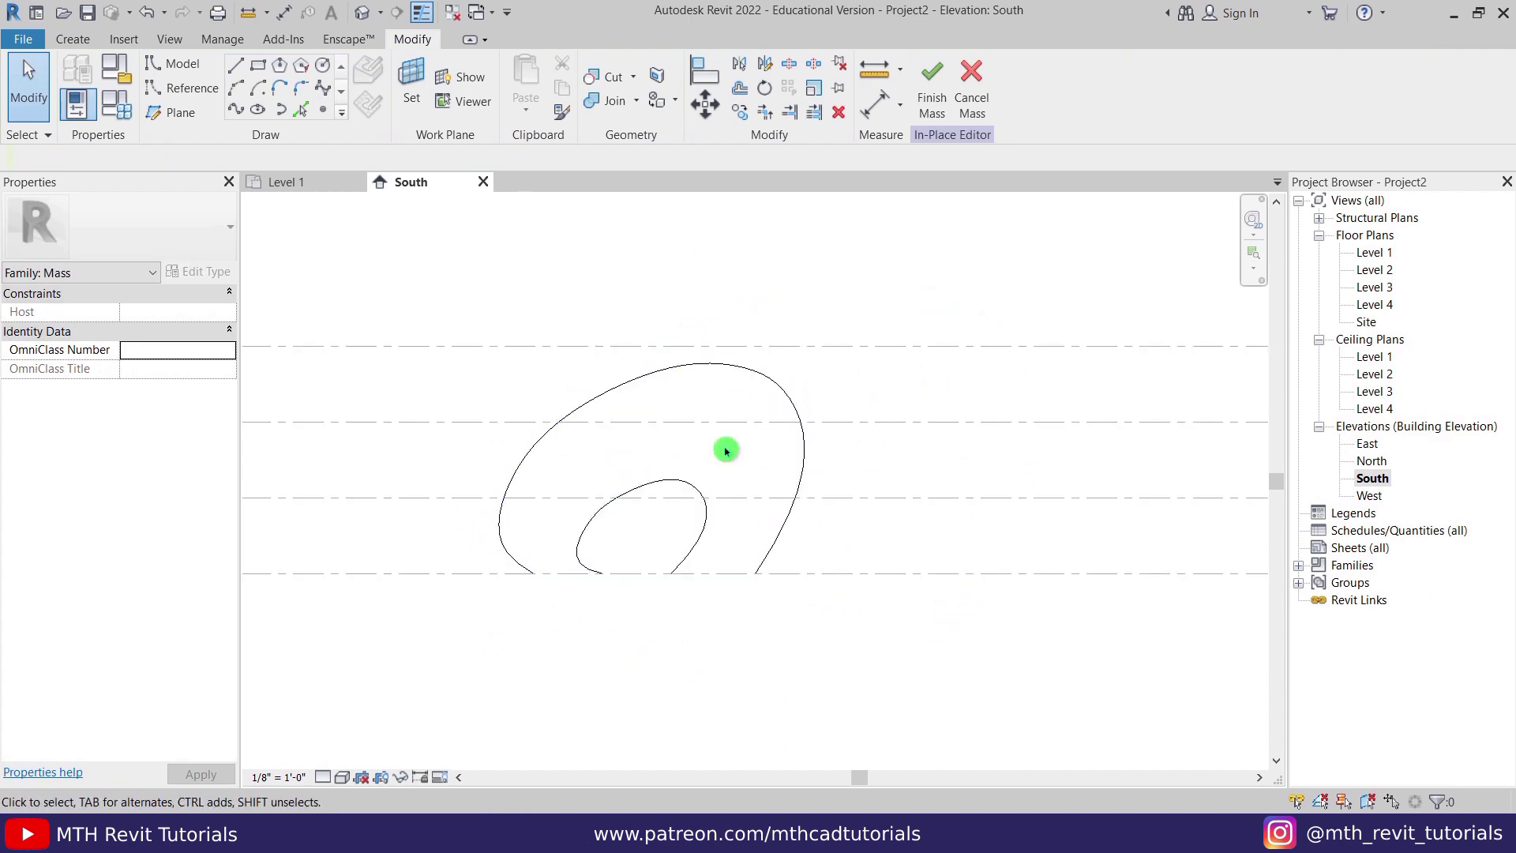
{"action": "scroll", "coordinate": [495, 486], "scroll_direction": "down", "scroll_amount": 2}
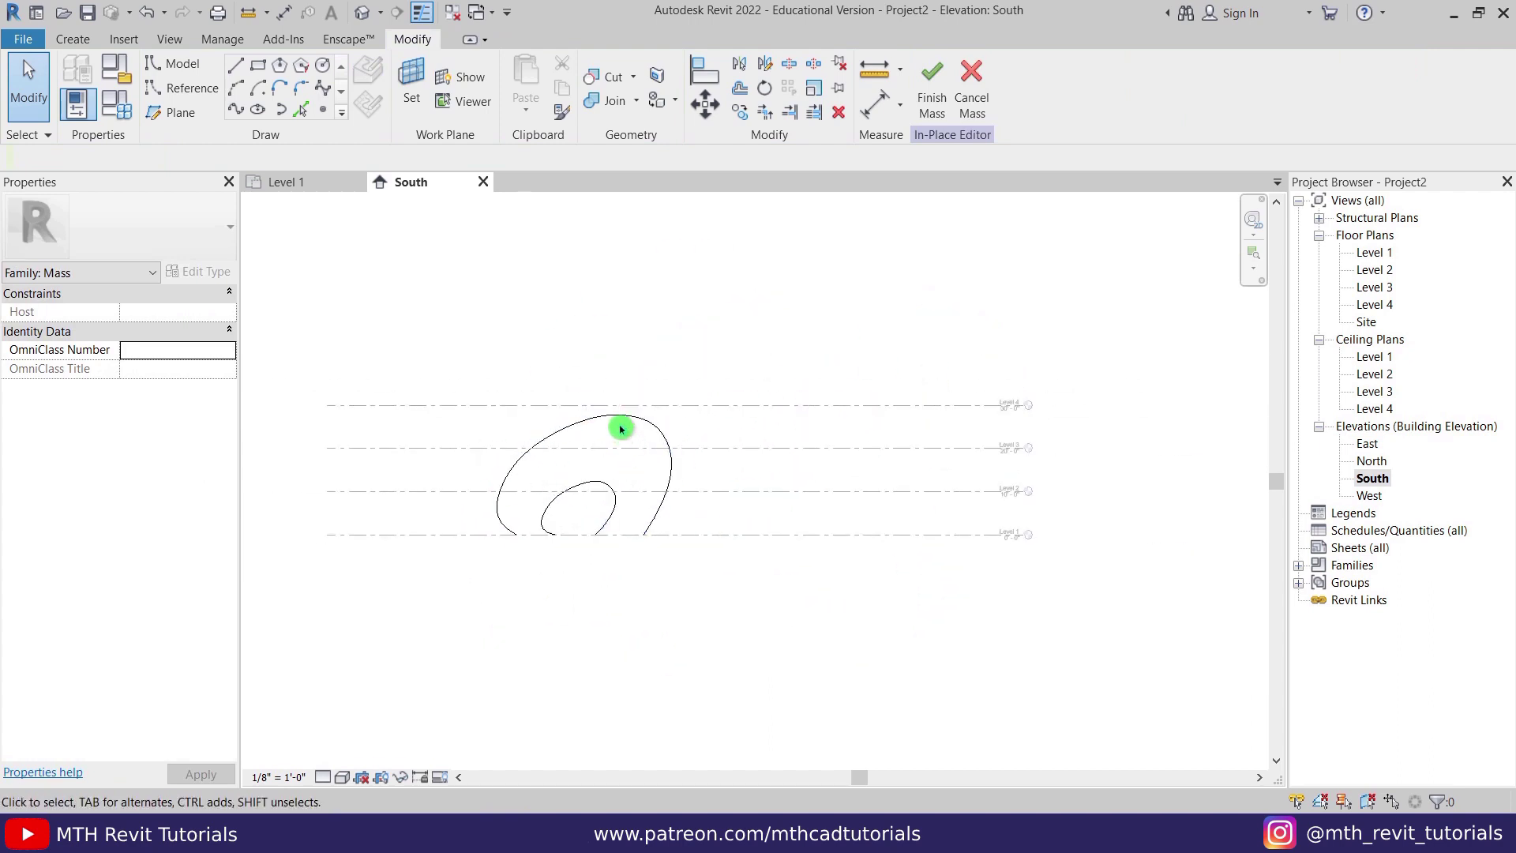
{"action": "left_click", "coordinate": [644, 425]}
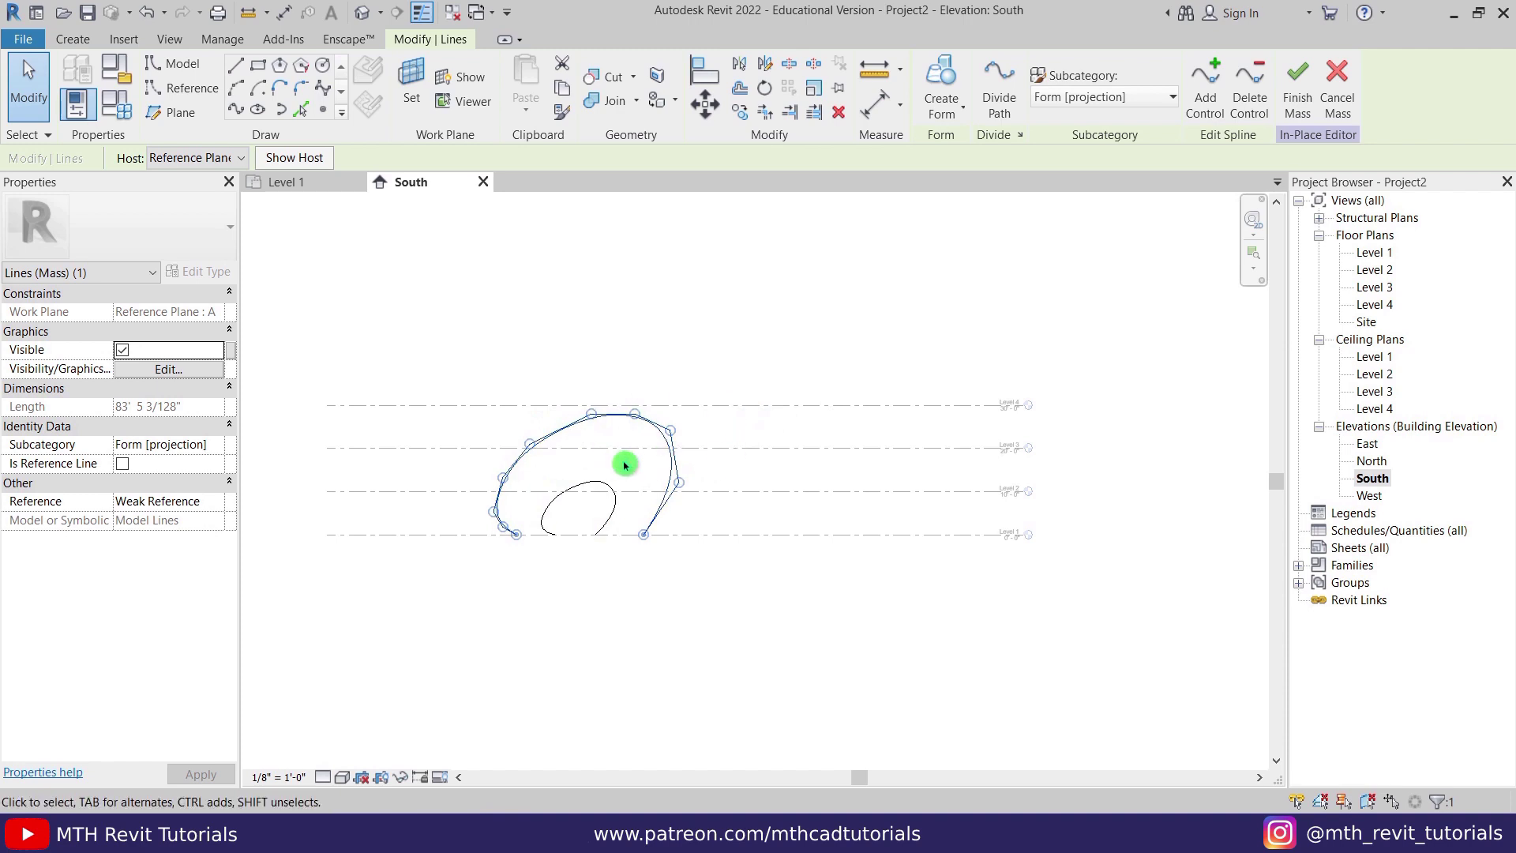
{"action": "key", "text": "c"}
{"action": "key", "text": "o"}
{"action": "left_click", "coordinate": [527, 549]}
{"action": "middle_click_drag", "start_coordinate": [954, 532], "coordinate": [667, 532]}
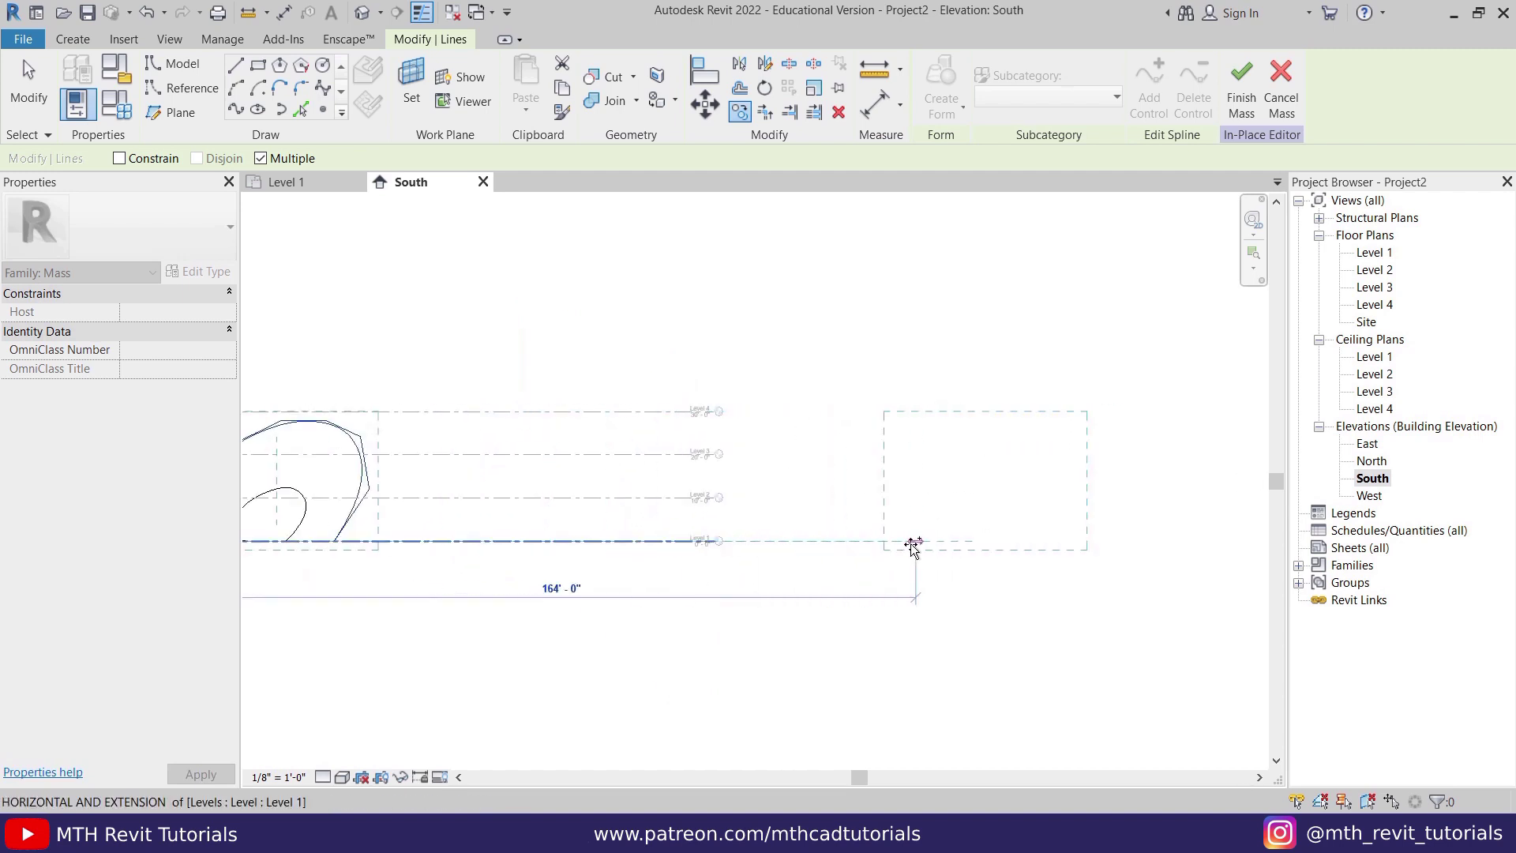
{"action": "left_click", "coordinate": [913, 545]}
{"action": "middle_click_drag", "start_coordinate": [542, 555], "coordinate": [718, 579]}
{"action": "key", "text": "Escape"}
{"action": "left_click", "coordinate": [540, 268]}
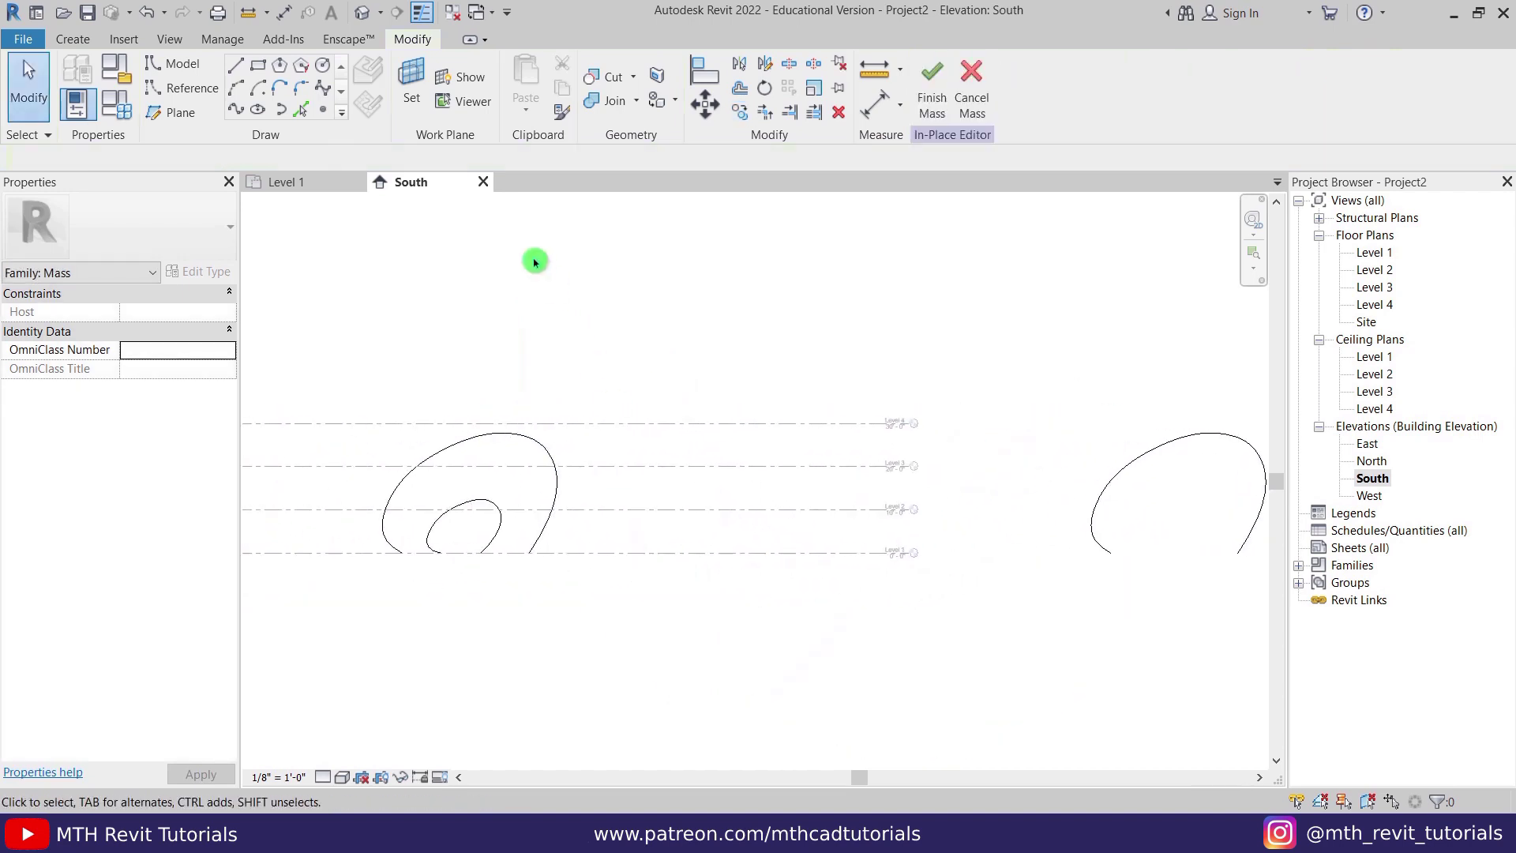
- In the default 3D view, create a form between the original outer spline and the inner spline and orbit around it
{"action": "left_click", "coordinate": [362, 12]}
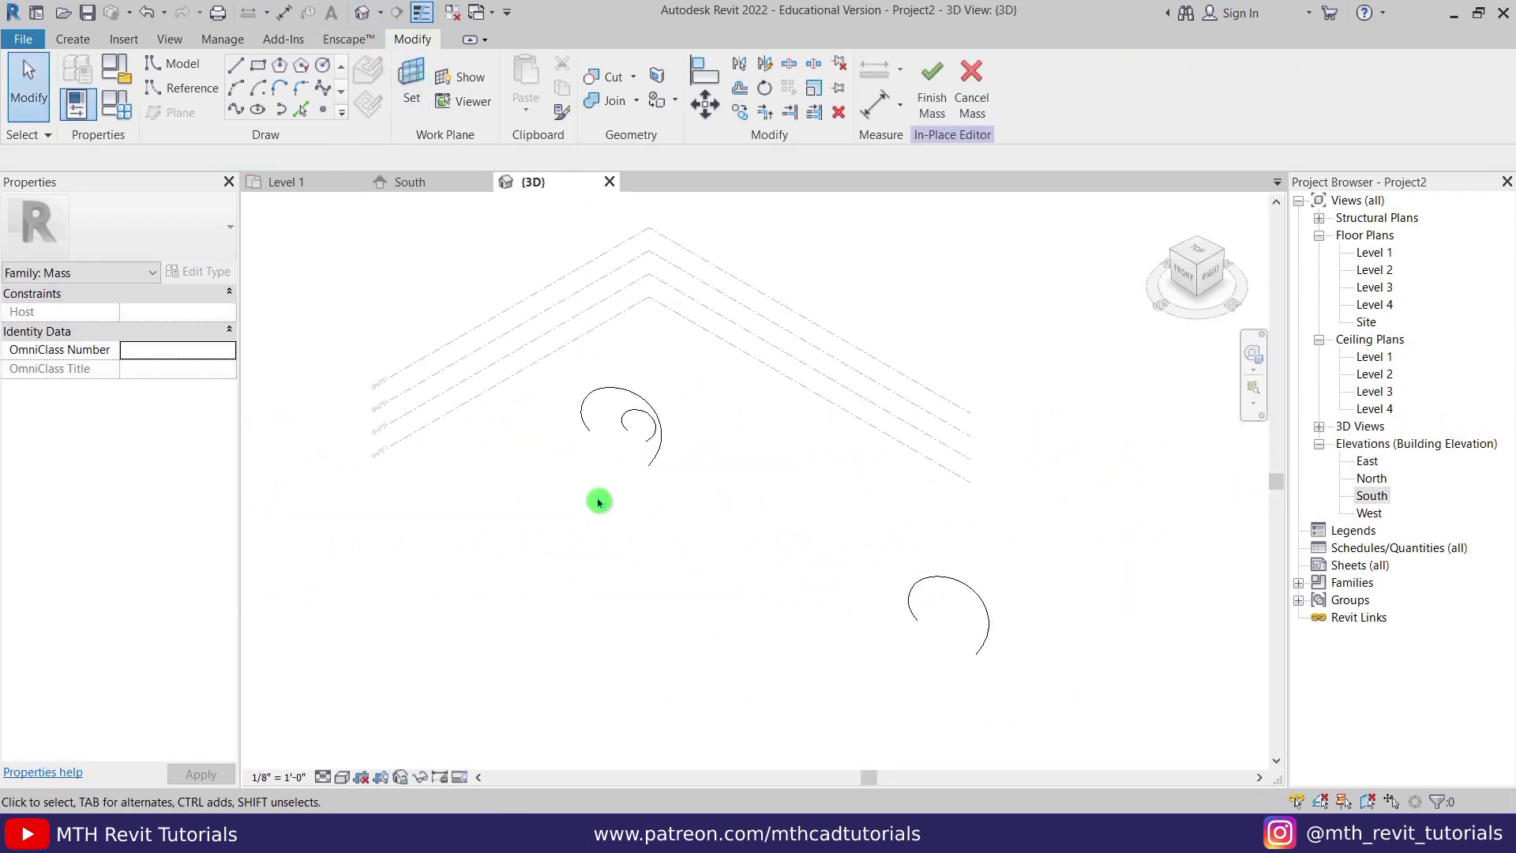
{"action": "scroll", "coordinate": [624, 410], "scroll_direction": "up", "scroll_amount": 3}
{"action": "scroll", "coordinate": [671, 490], "scroll_direction": "up", "scroll_amount": 1}
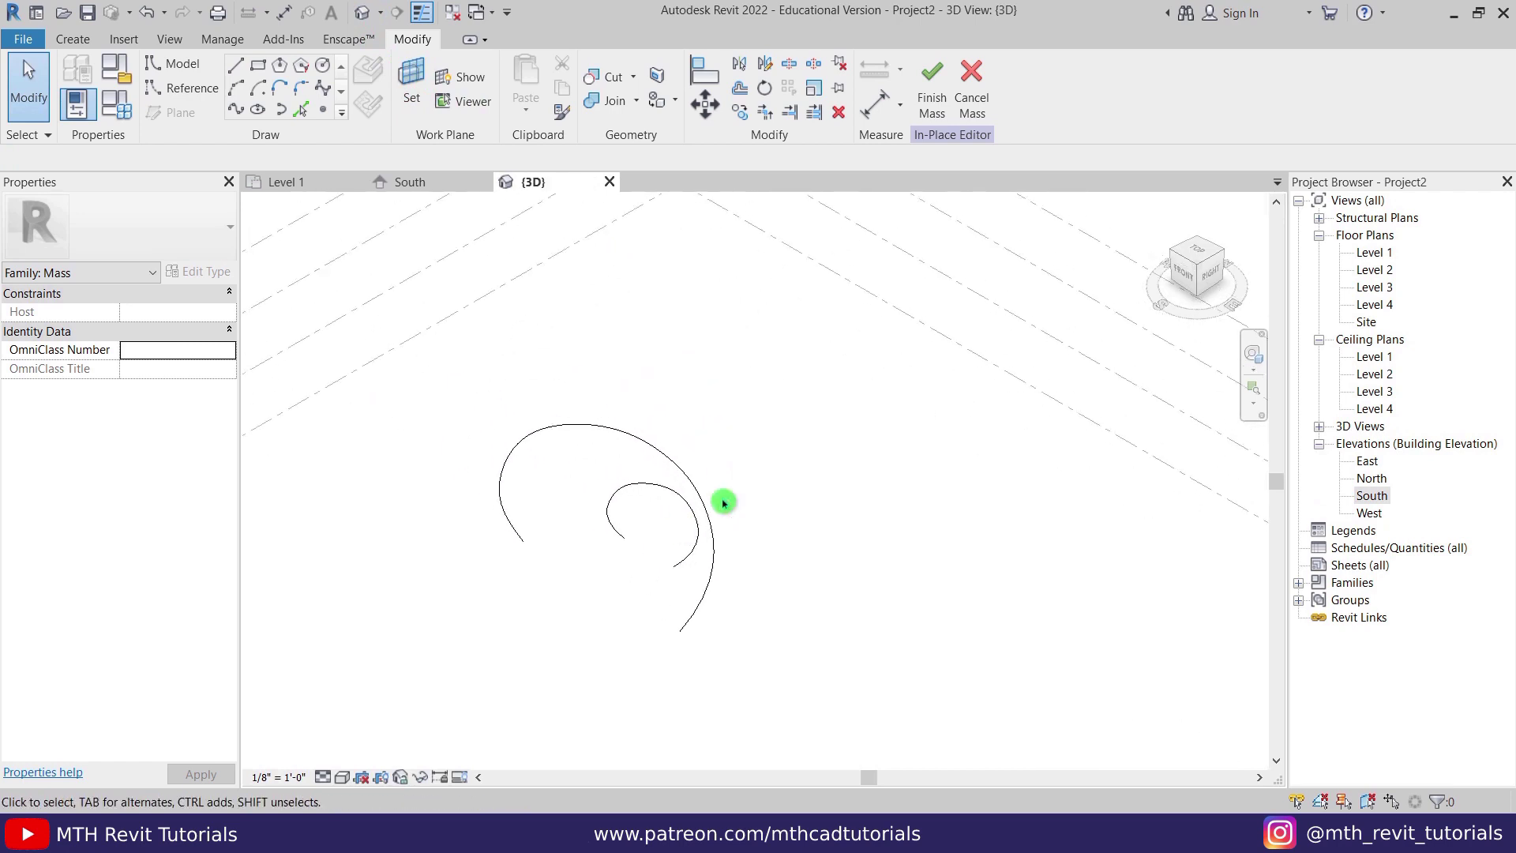
{"action": "left_click_drag", "start_coordinate": [829, 330], "coordinate": [653, 495]}
{"action": "left_click_drag", "start_coordinate": [587, 542], "coordinate": [590, 536]}
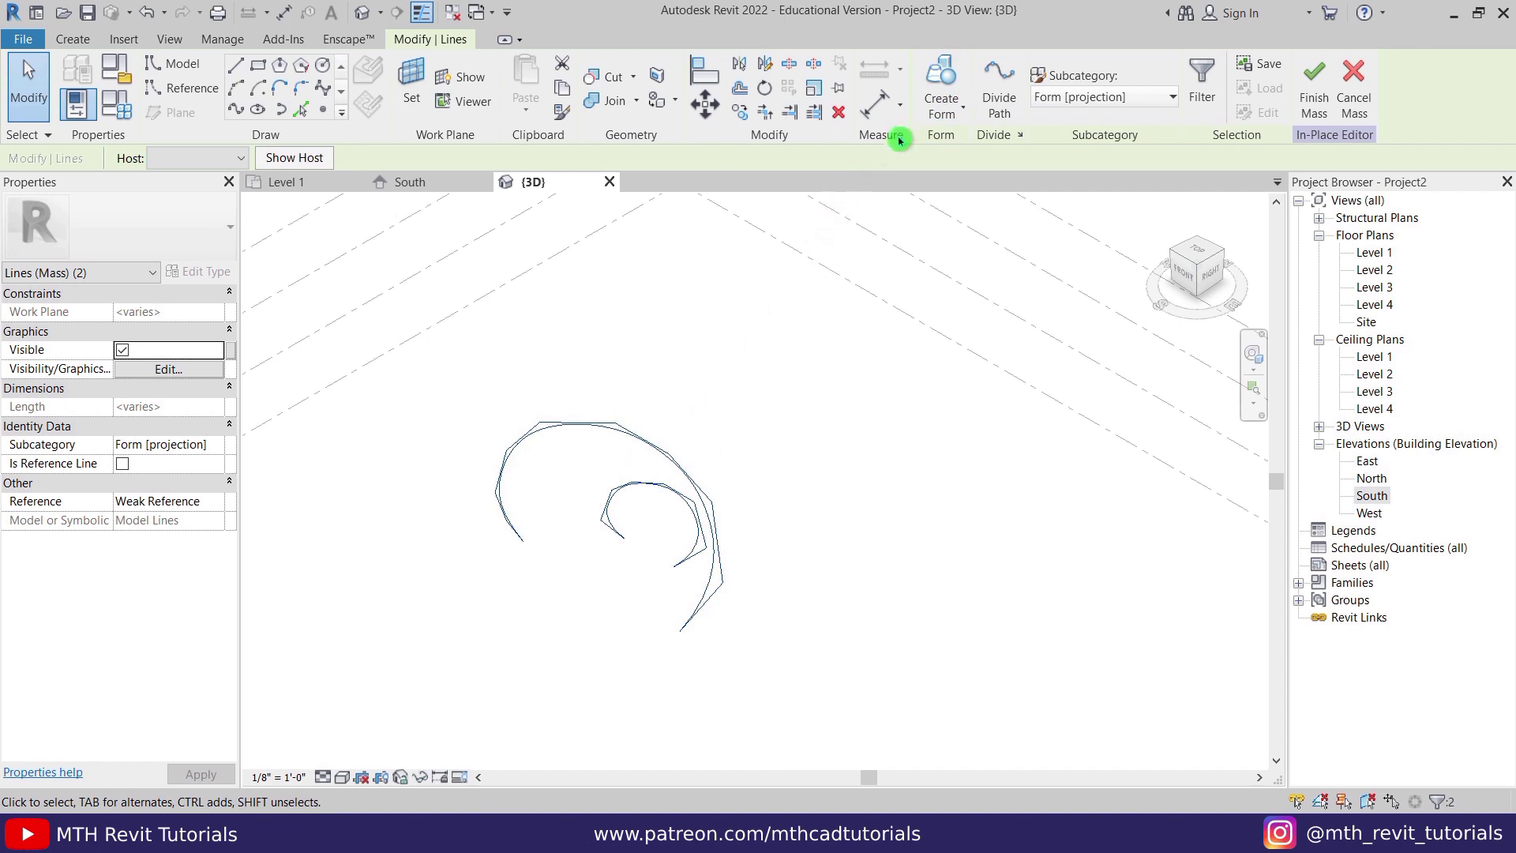
{"action": "left_click", "coordinate": [947, 85]}
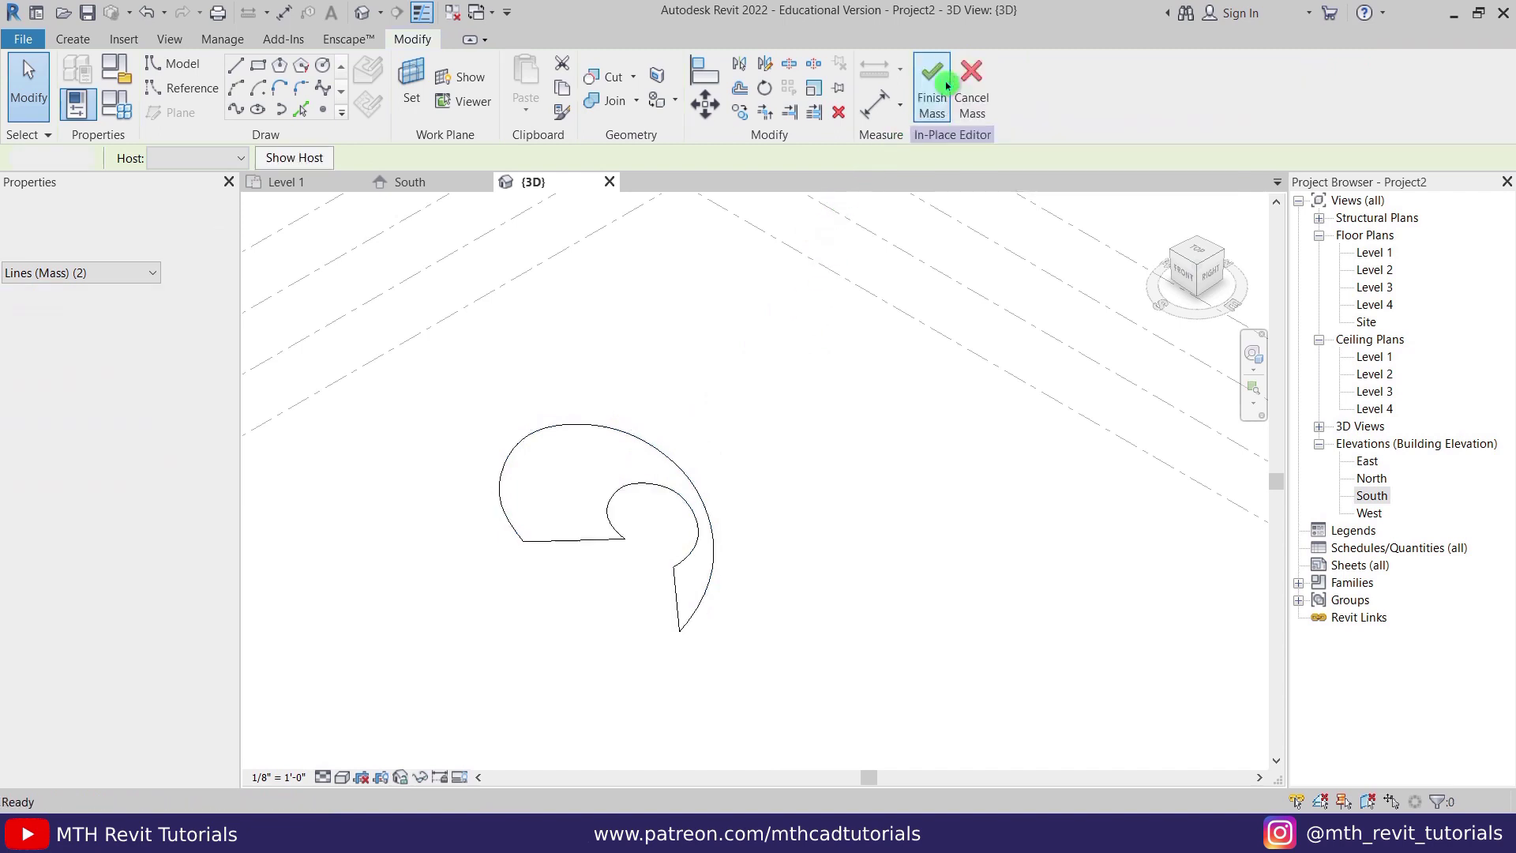
{"action": "mouse_move", "coordinate": [602, 640]}
{"action": "middle_mouse_down", "text": "shift"}
{"action": "mouse_move", "coordinate": [629, 666]}
{"action": "mouse_move", "coordinate": [548, 677]}
{"action": "mouse_move", "coordinate": [614, 616]}
{"action": "middle_mouse_up", "text": "shift"}
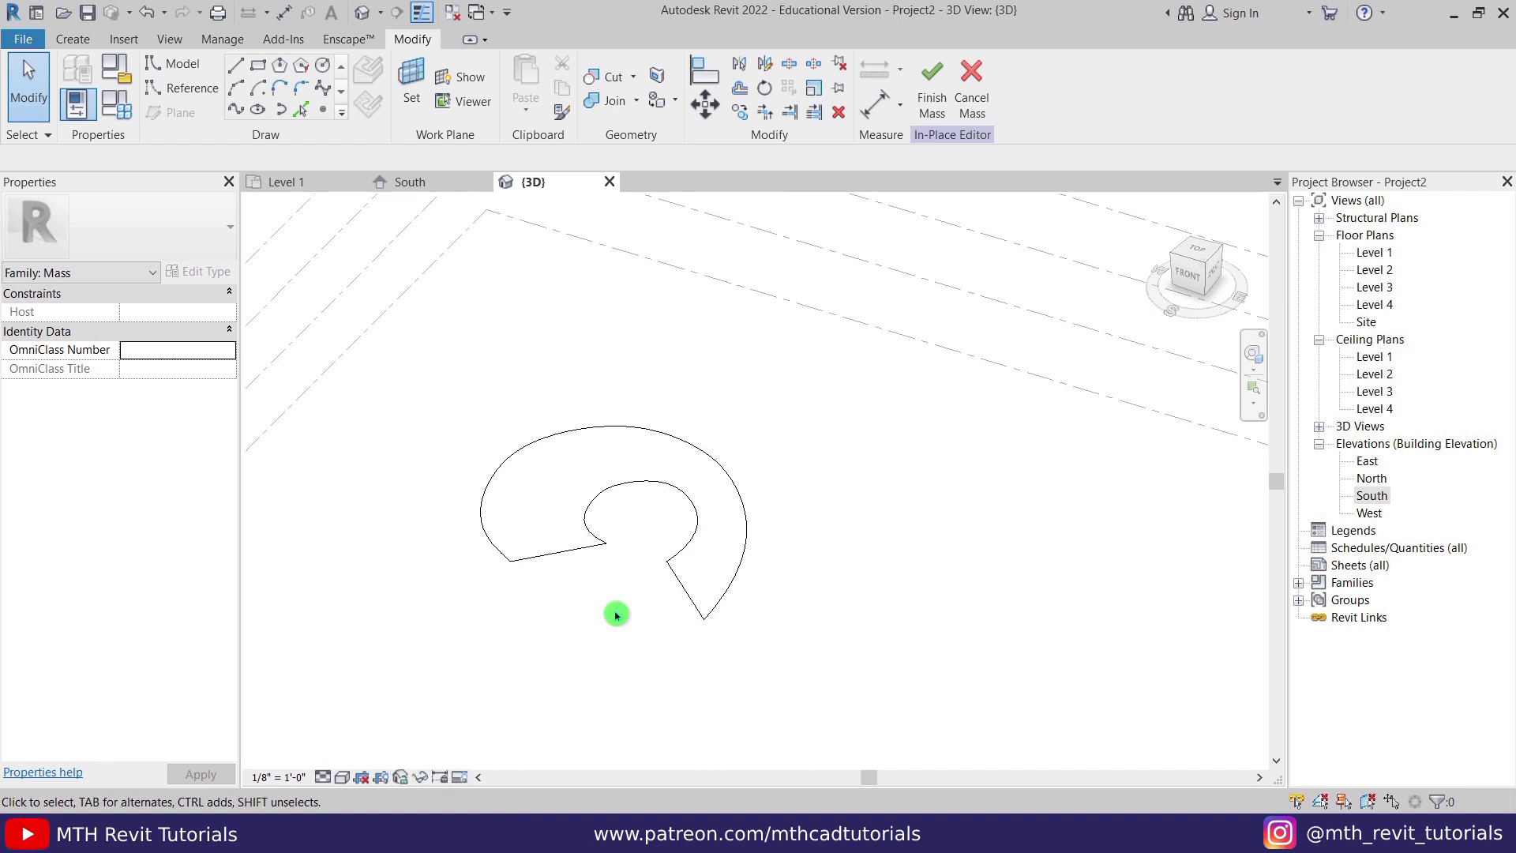
{"action": "middle_click_drag", "start_coordinate": [616, 615], "coordinate": [544, 579], "text": "shift"}
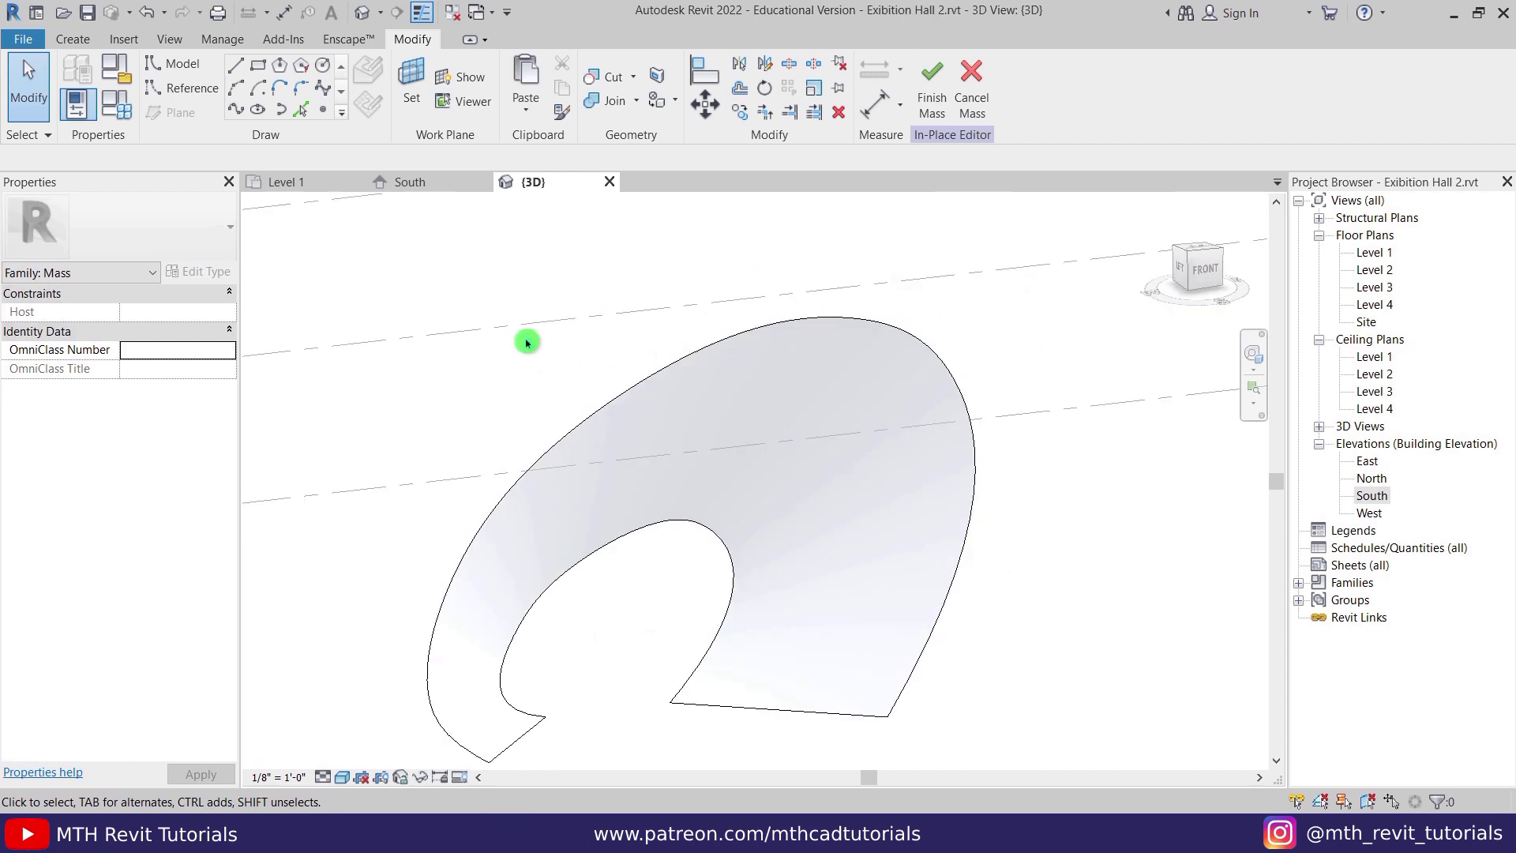
- In the Level 1 floor plan, draw a 130' horizontal model line along Reference Plane A, starting left of the entrance form
{"action": "left_click", "coordinate": [310, 188]}
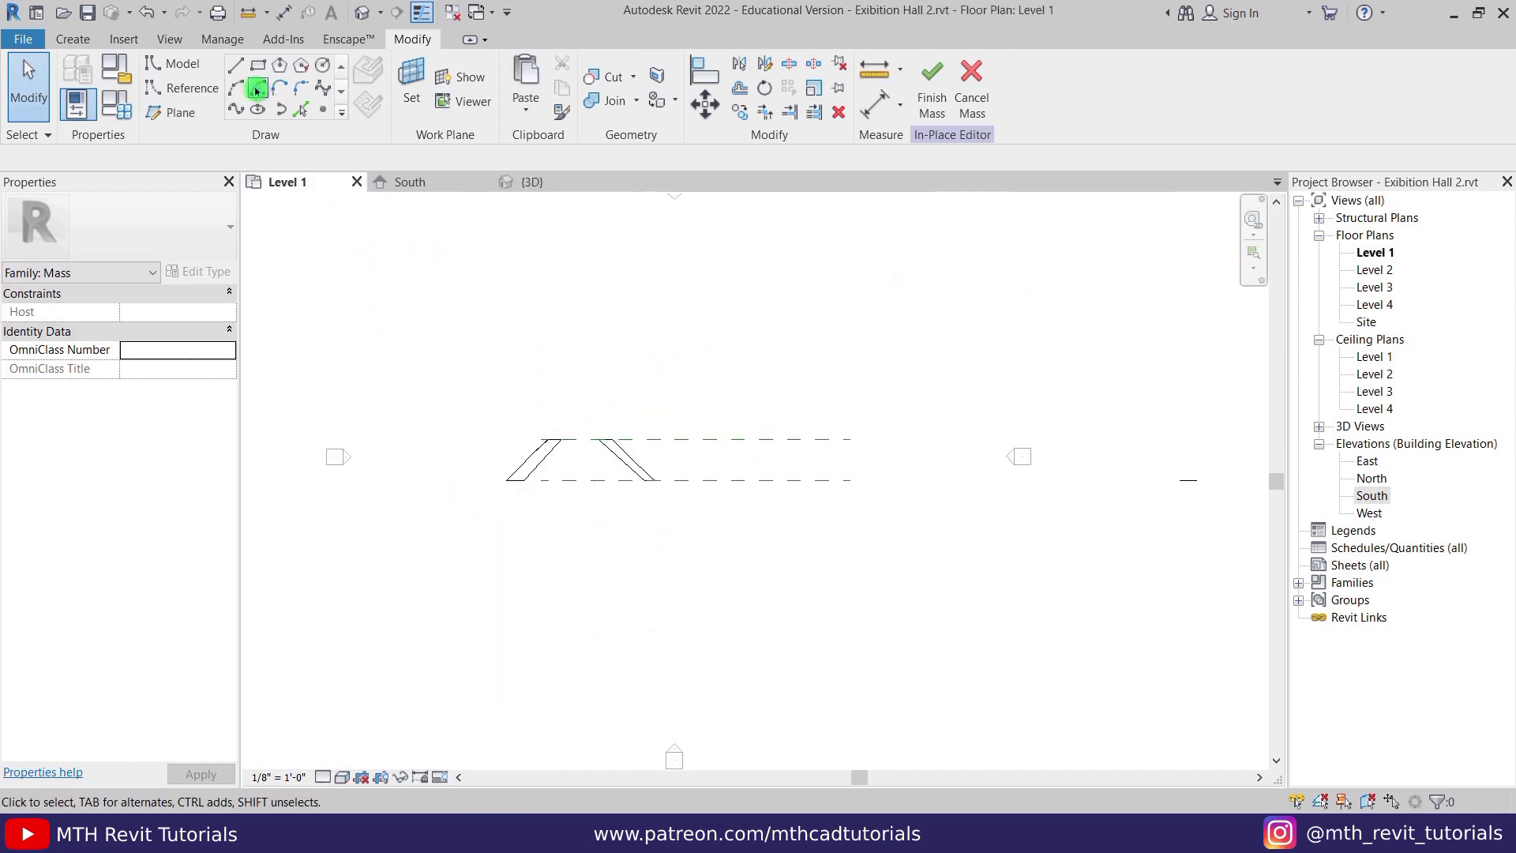
{"action": "left_click", "coordinate": [237, 71]}
{"action": "left_click", "coordinate": [378, 481]}
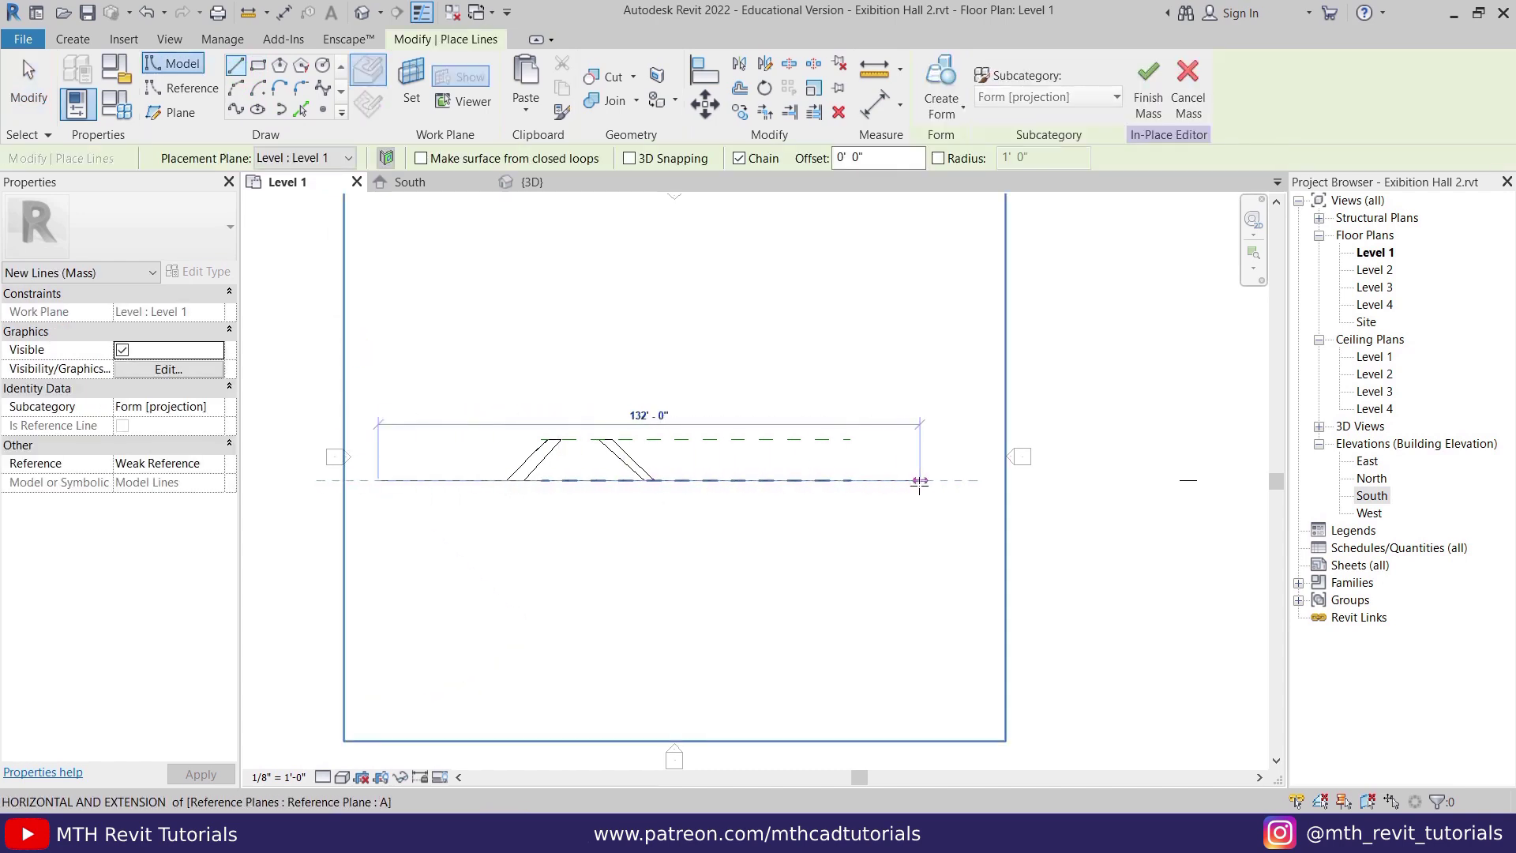
{"action": "type", "text": "13"}
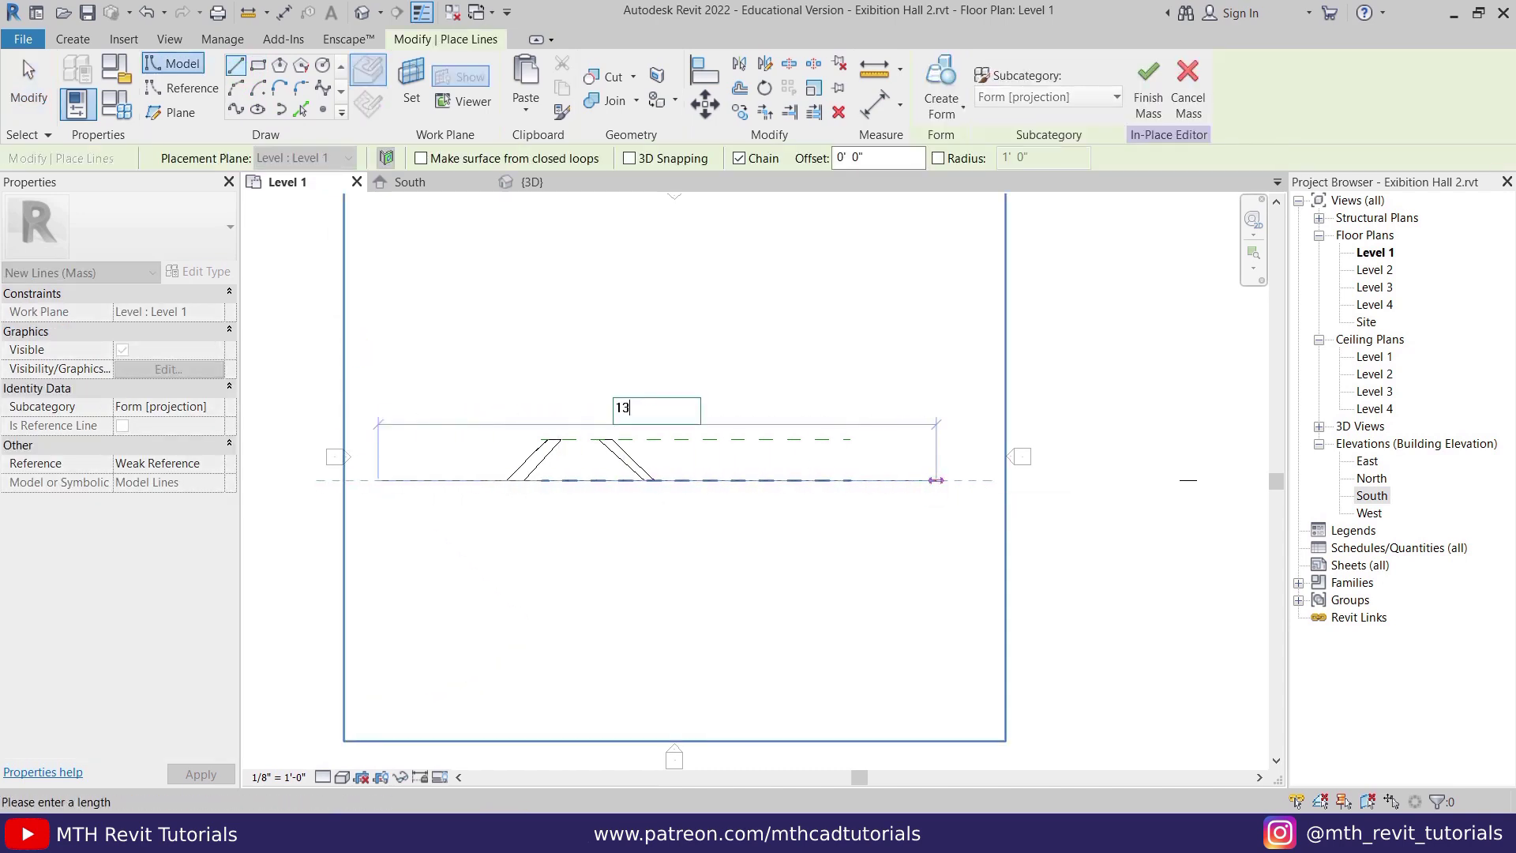
{"action": "type", "text": "0"}
{"action": "key", "text": "Return"}
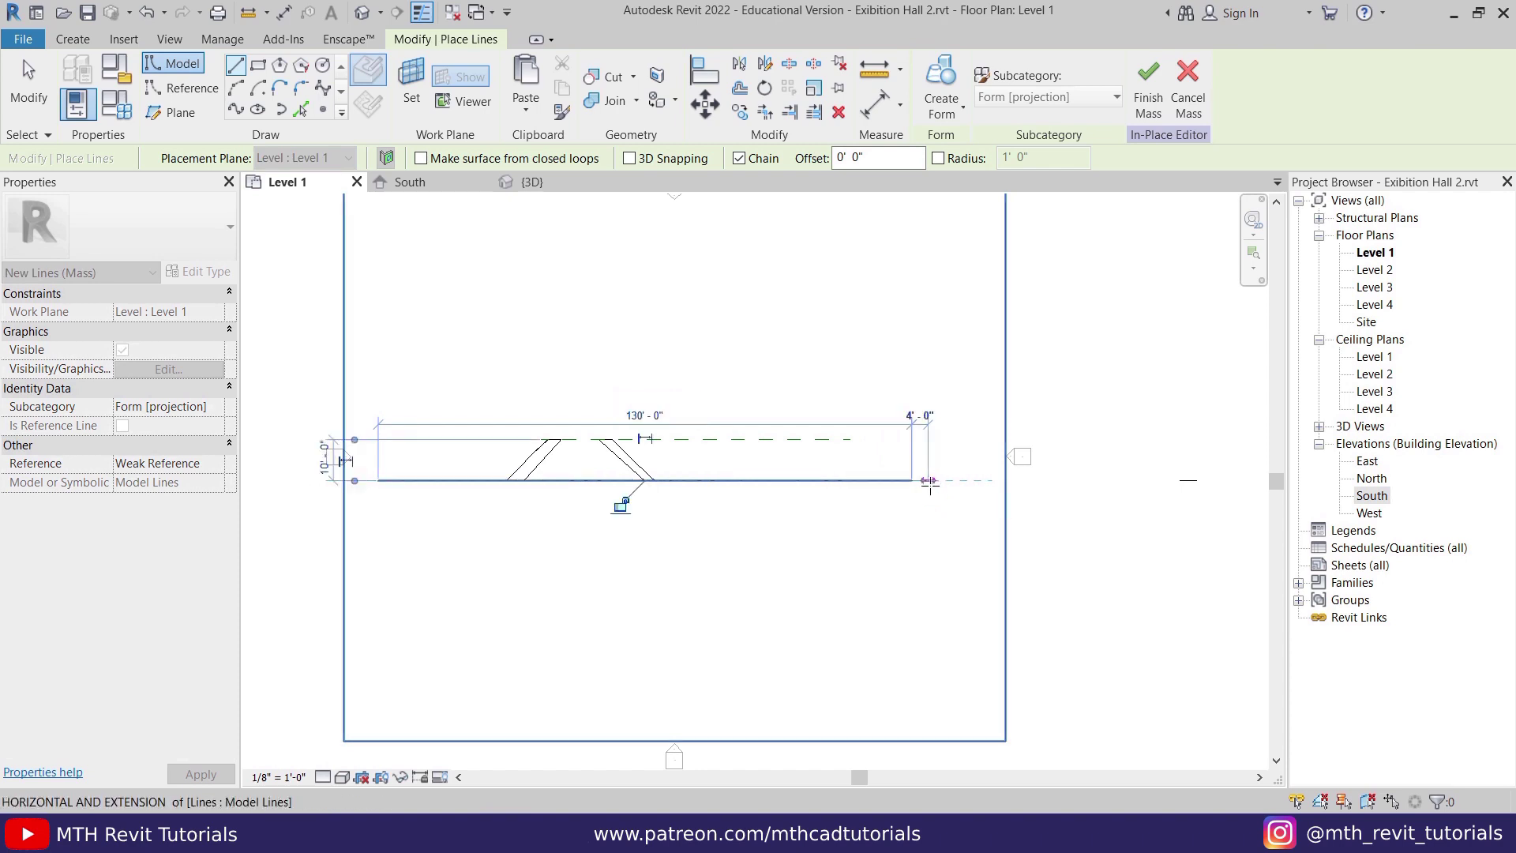
{"action": "key", "text": "Escape"}
{"action": "key", "text": "Escape"}
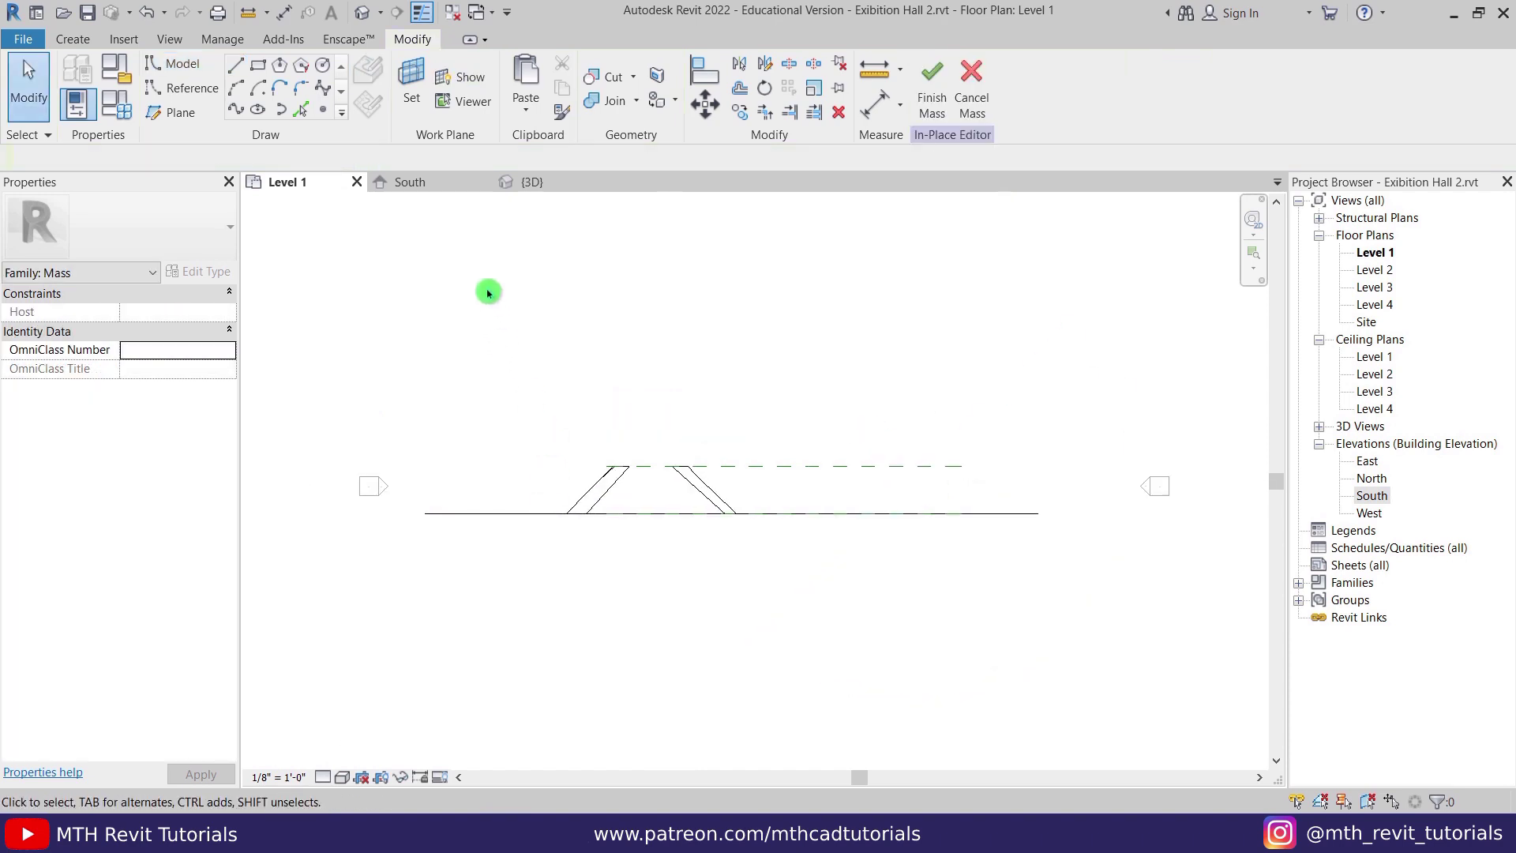
- In the 3D view, copy the 130' line to the clipboard and paste it aligned to Level 4
{"action": "left_click", "coordinate": [532, 182]}
{"action": "middle_click_drag", "start_coordinate": [639, 403], "coordinate": [638, 452], "text": "shift"}
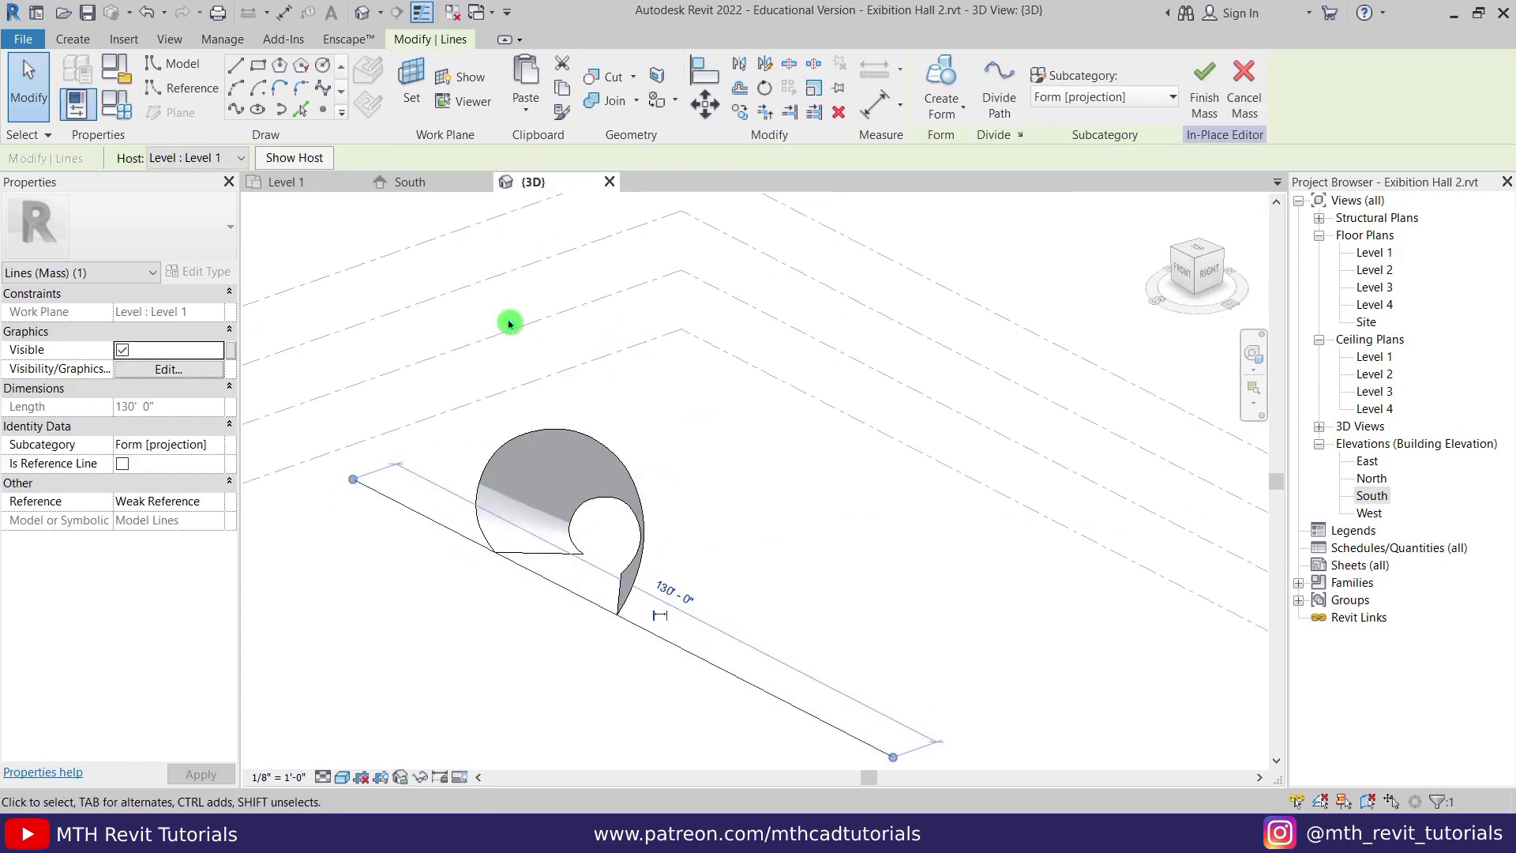
{"action": "left_click", "coordinate": [570, 95]}
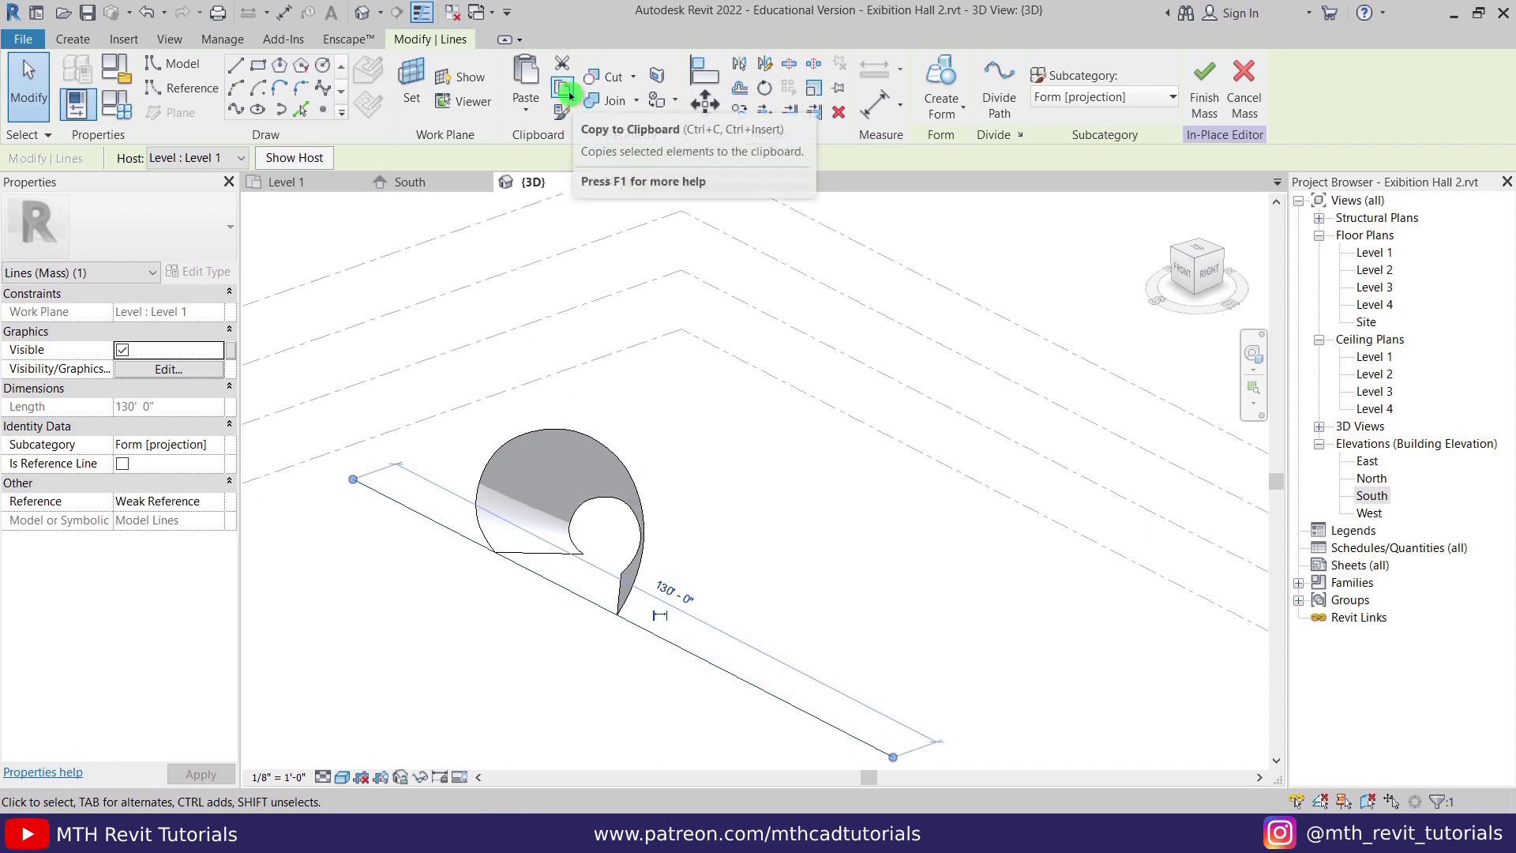
{"action": "left_click", "coordinate": [527, 112]}
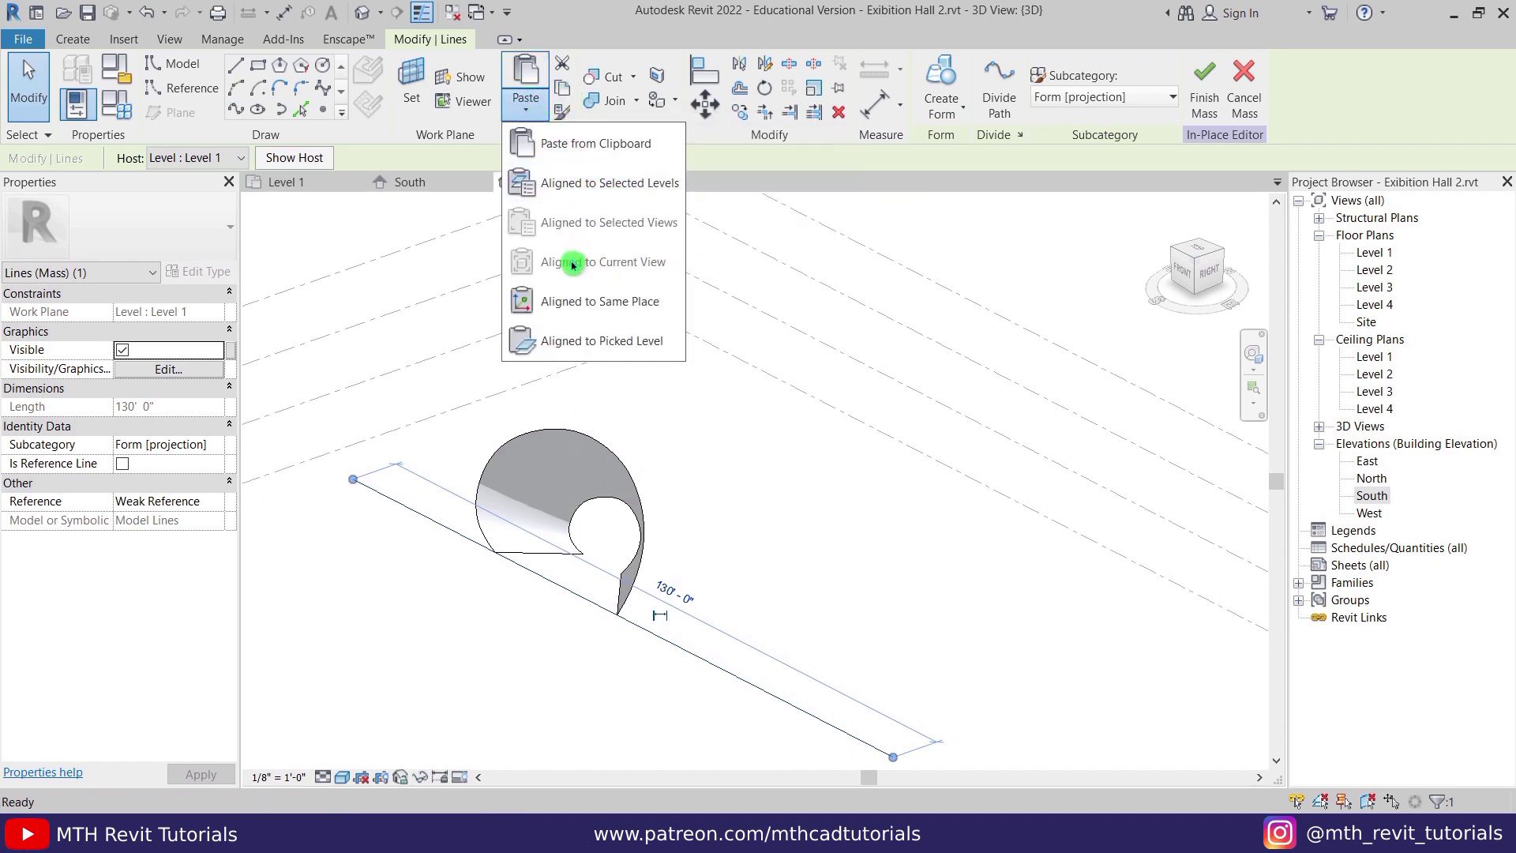
{"action": "left_click", "coordinate": [624, 197]}
{"action": "left_click", "coordinate": [718, 285]}
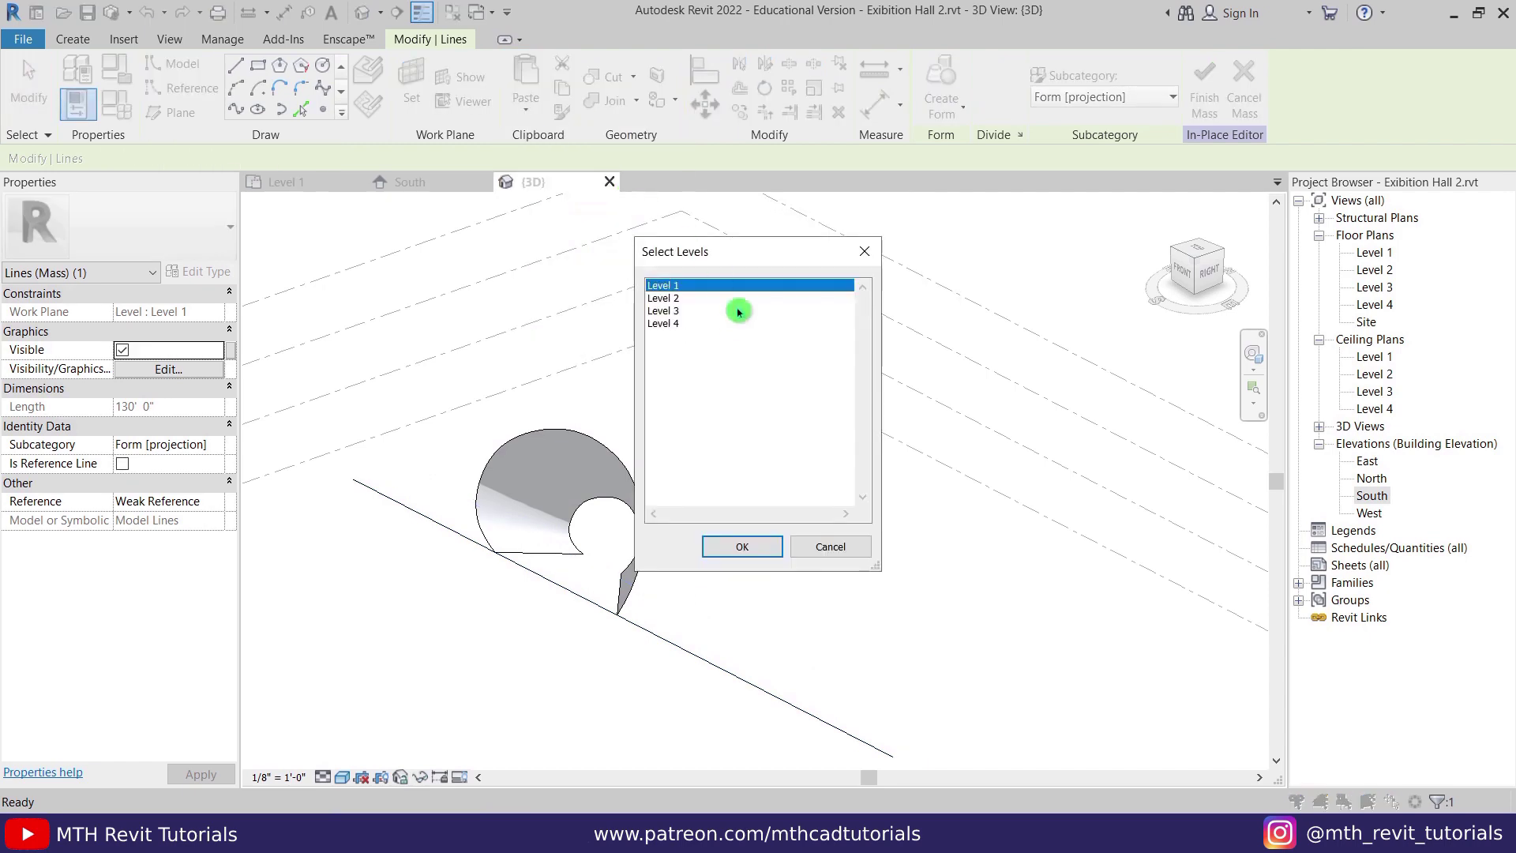
{"action": "left_click", "coordinate": [678, 324]}
{"action": "left_click", "coordinate": [728, 545]}
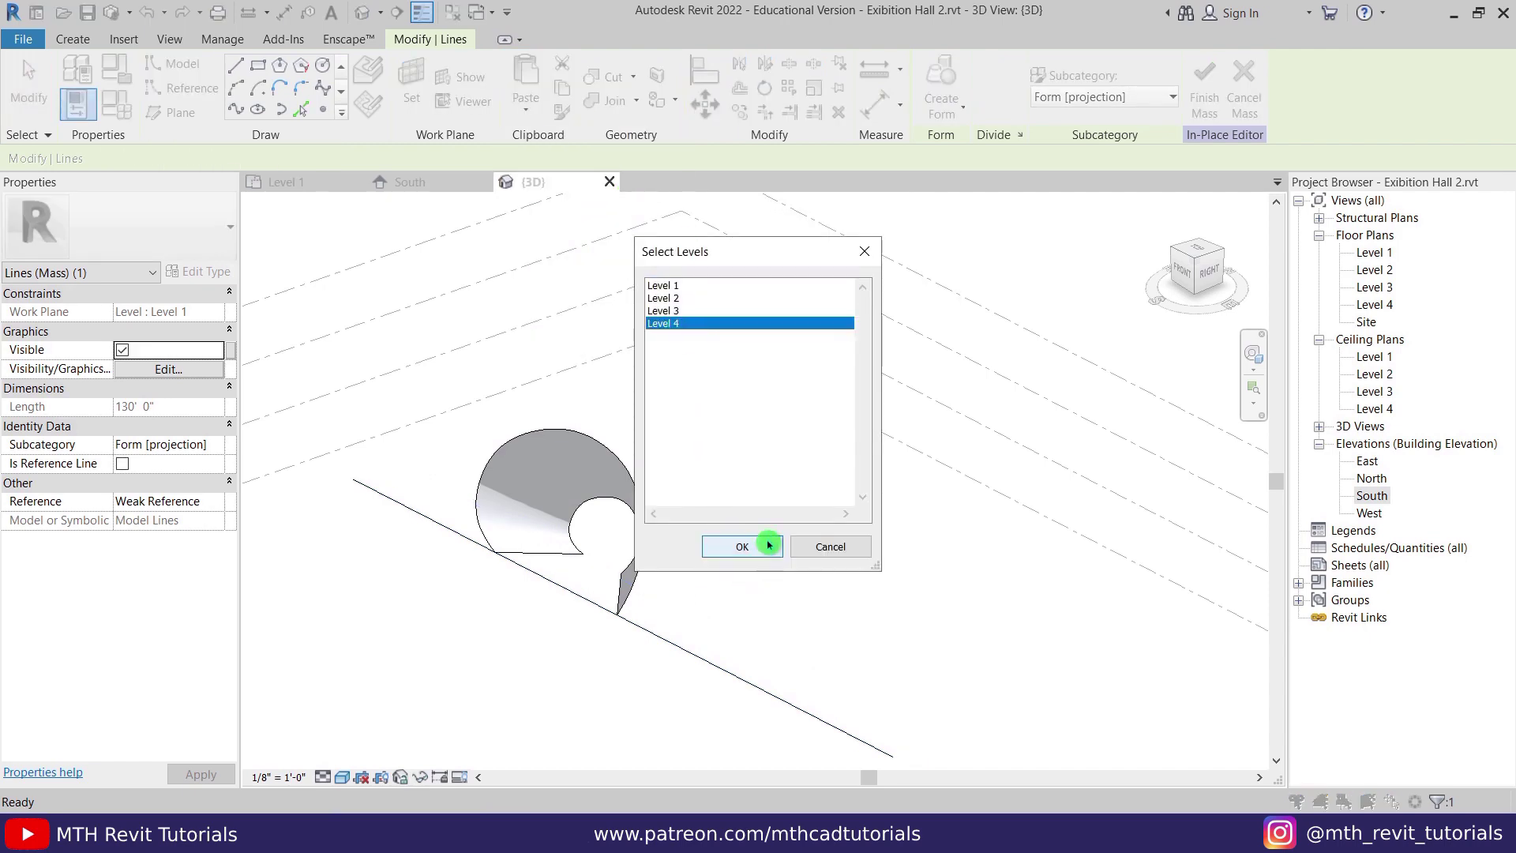
{"action": "middle_click_drag", "start_coordinate": [714, 540], "coordinate": [748, 629], "text": "shift"}
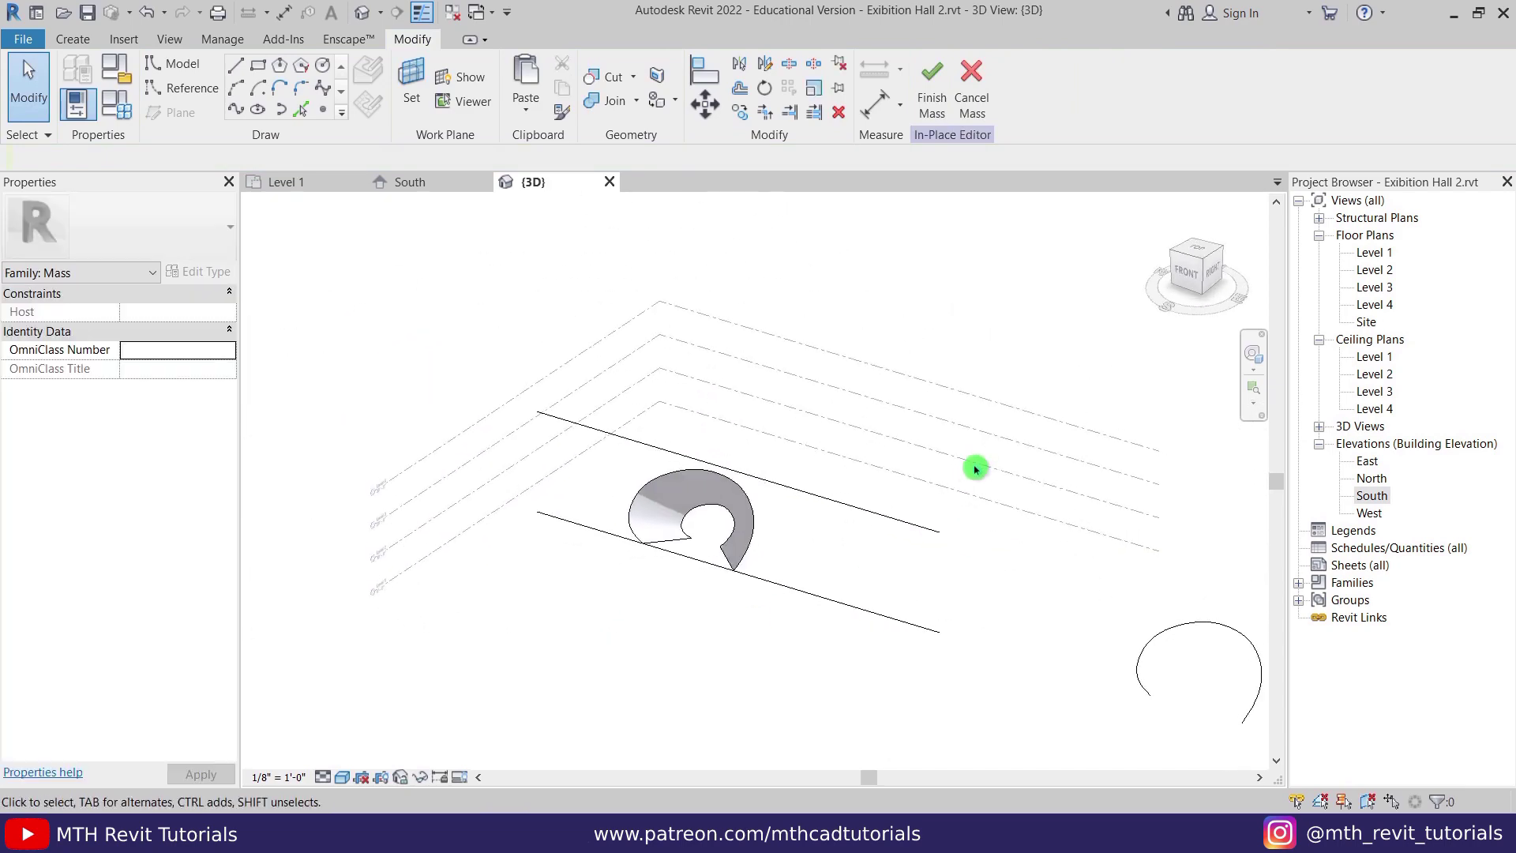
- Create a form from the two parallel 130' lines, choosing the flat planar surface option
{"action": "left_click_drag", "start_coordinate": [997, 456], "coordinate": [843, 635]}
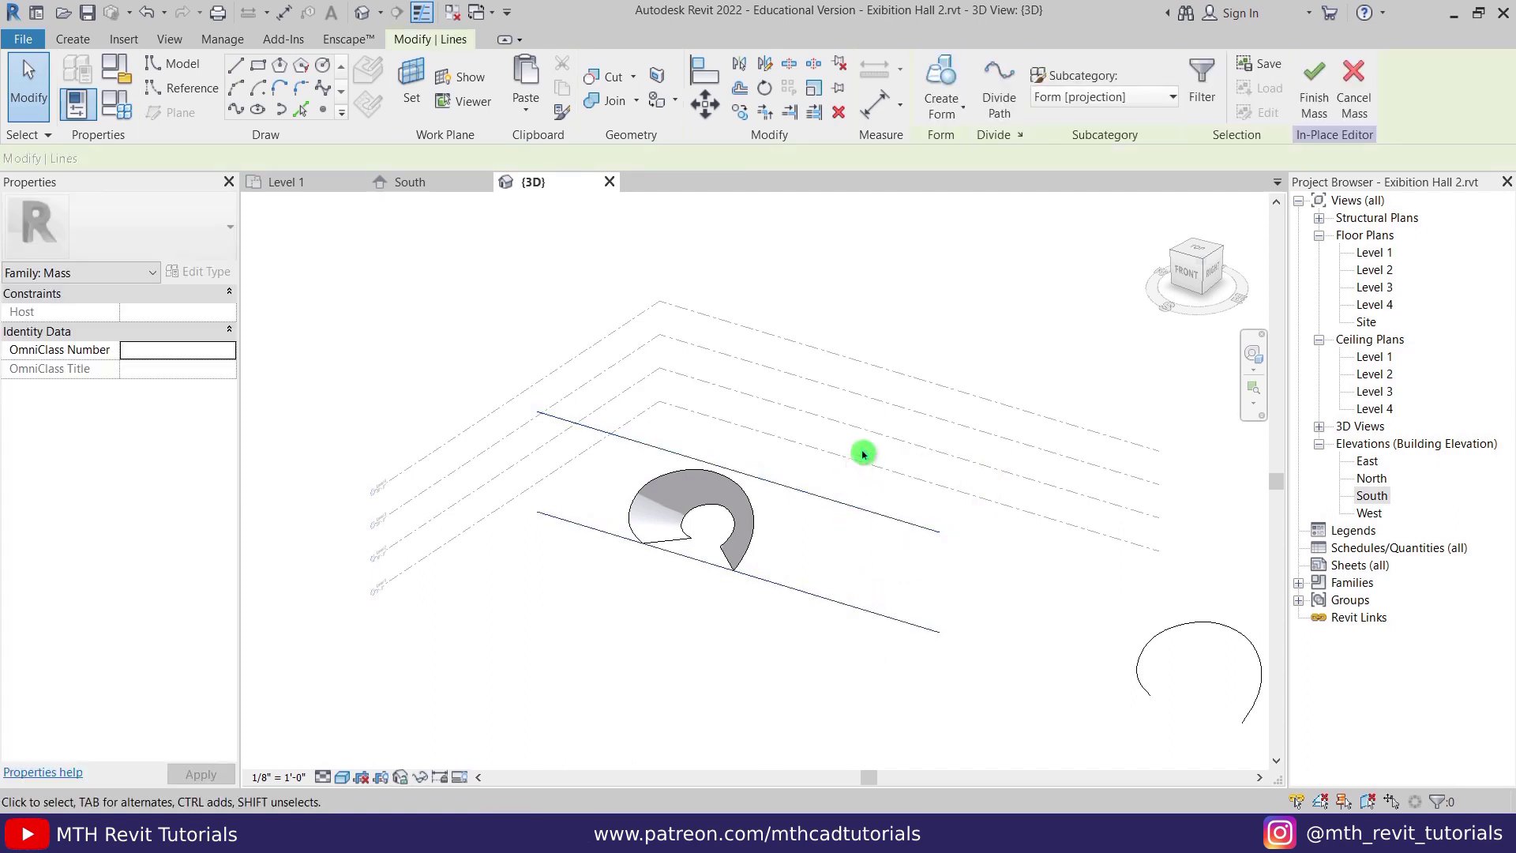
{"action": "left_click", "coordinate": [944, 80]}
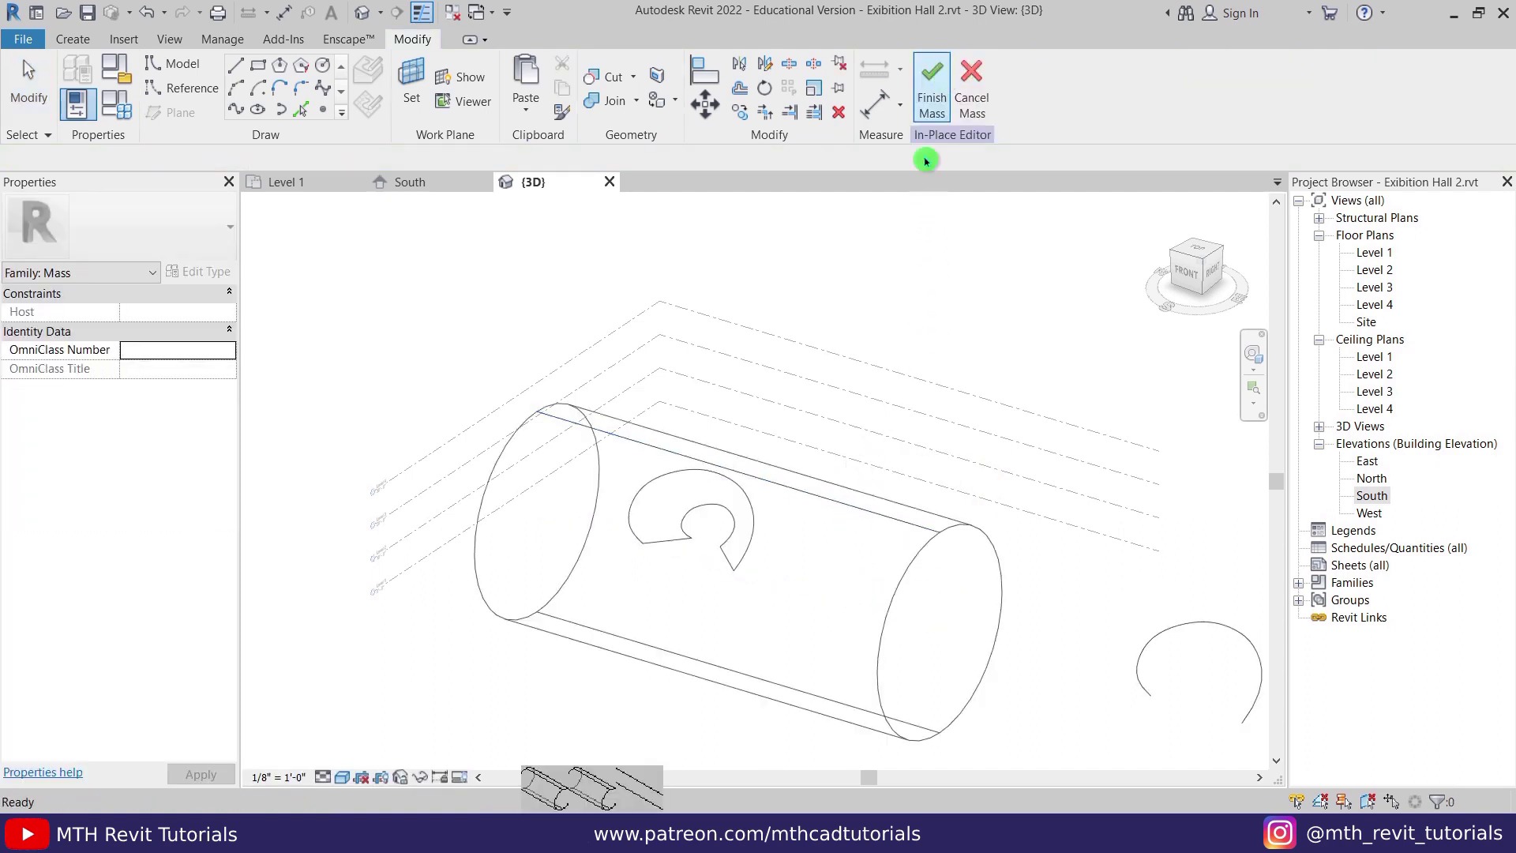
{"action": "left_click", "coordinate": [658, 795]}
{"action": "scroll", "coordinate": [746, 612], "scroll_direction": "up", "scroll_amount": 2}
{"action": "middle_click_drag", "start_coordinate": [738, 619], "coordinate": [1075, 488], "text": "shift"}
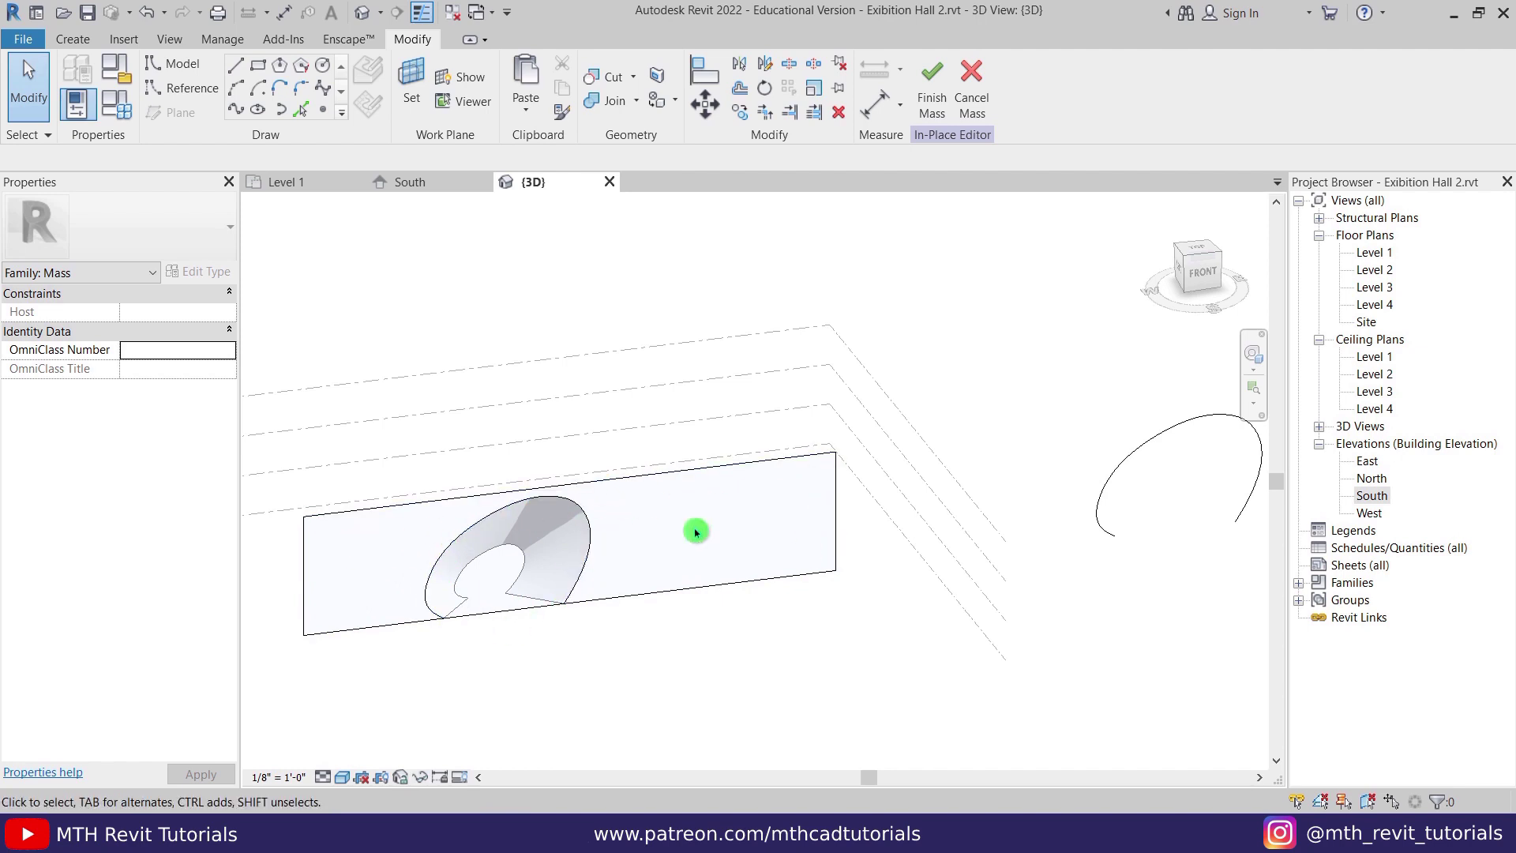
- Return to the South elevation and select the copied outer spline beyond the level ends
{"action": "left_click", "coordinate": [425, 188]}
{"action": "scroll", "coordinate": [904, 597], "scroll_direction": "up", "scroll_amount": 2}
{"action": "left_click", "coordinate": [923, 593]}
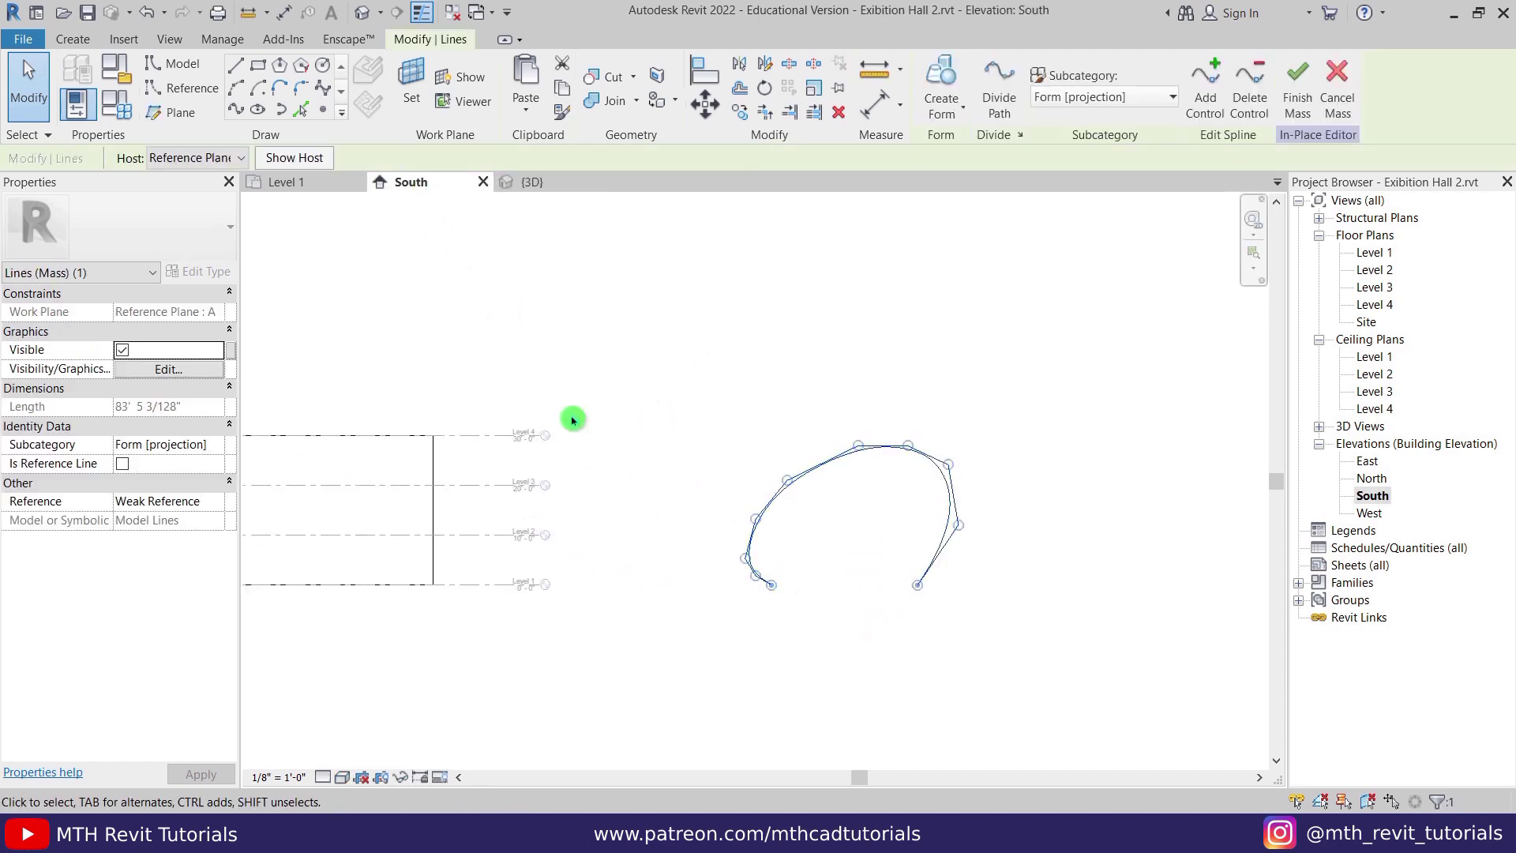
{"action": "left_click", "coordinate": [234, 67]}
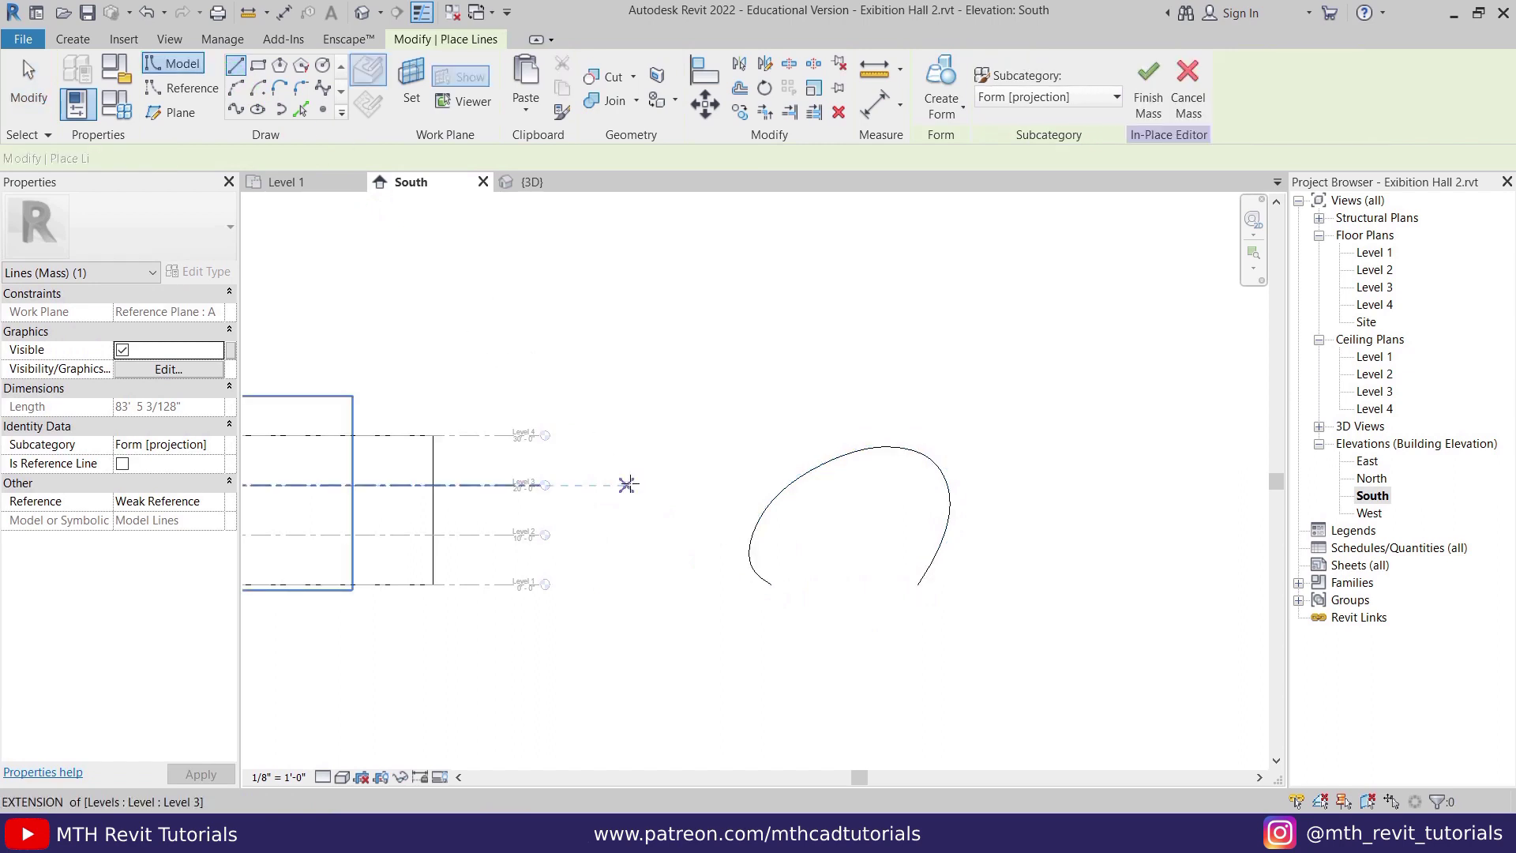
{"action": "scroll", "coordinate": [779, 583], "scroll_direction": "up", "scroll_amount": 1}
{"action": "key", "text": "Escape"}
{"action": "key", "text": "Escape"}
{"action": "left_click", "coordinate": [674, 503]}
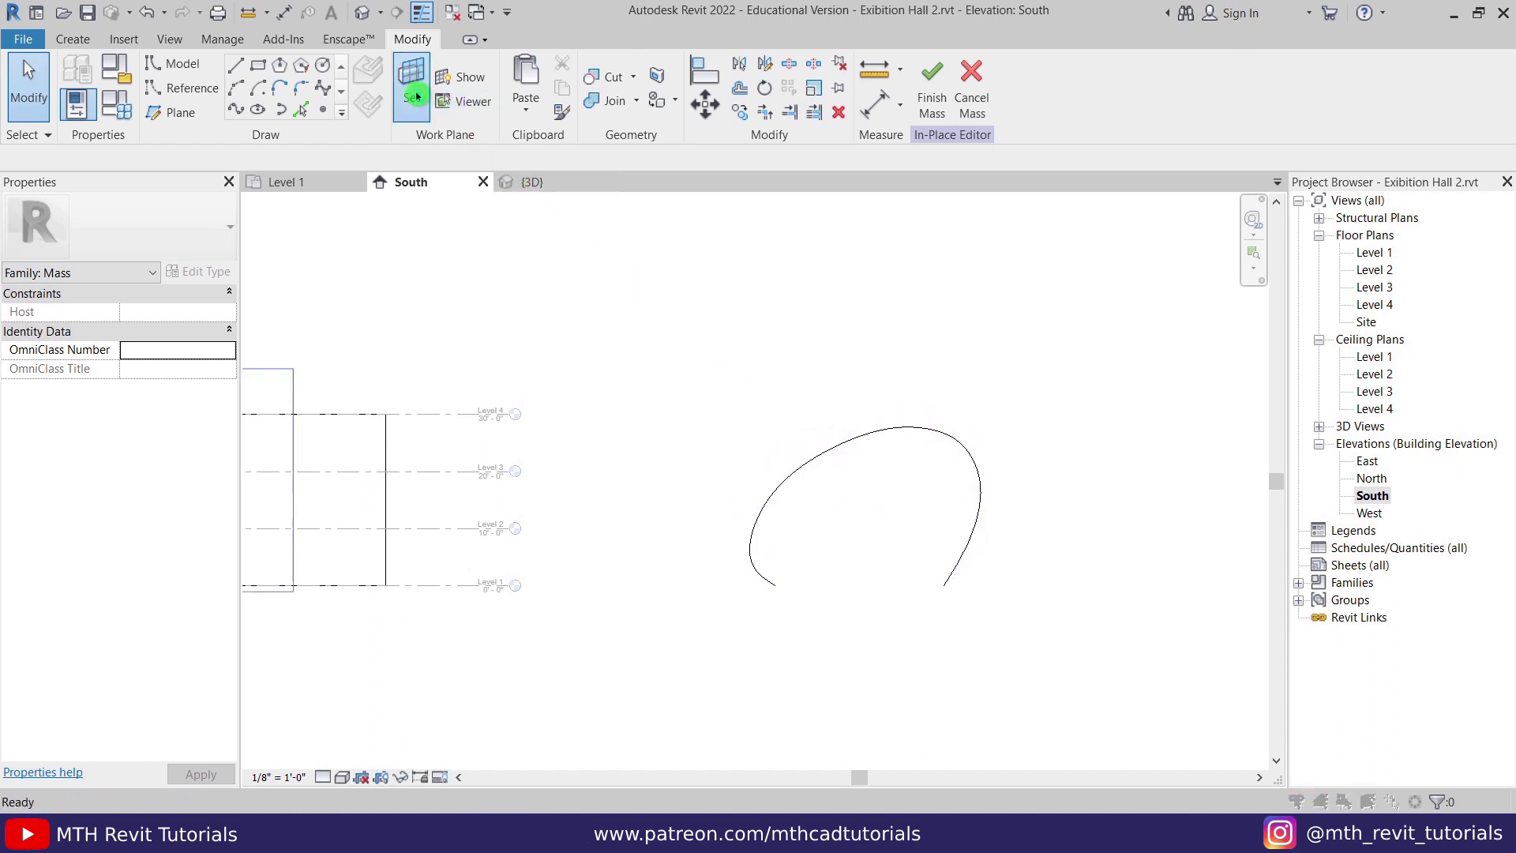
- Set the work plane to Reference Plane : A and draw a straight line closing the copied spline's open base
{"action": "left_click", "coordinate": [416, 97]}
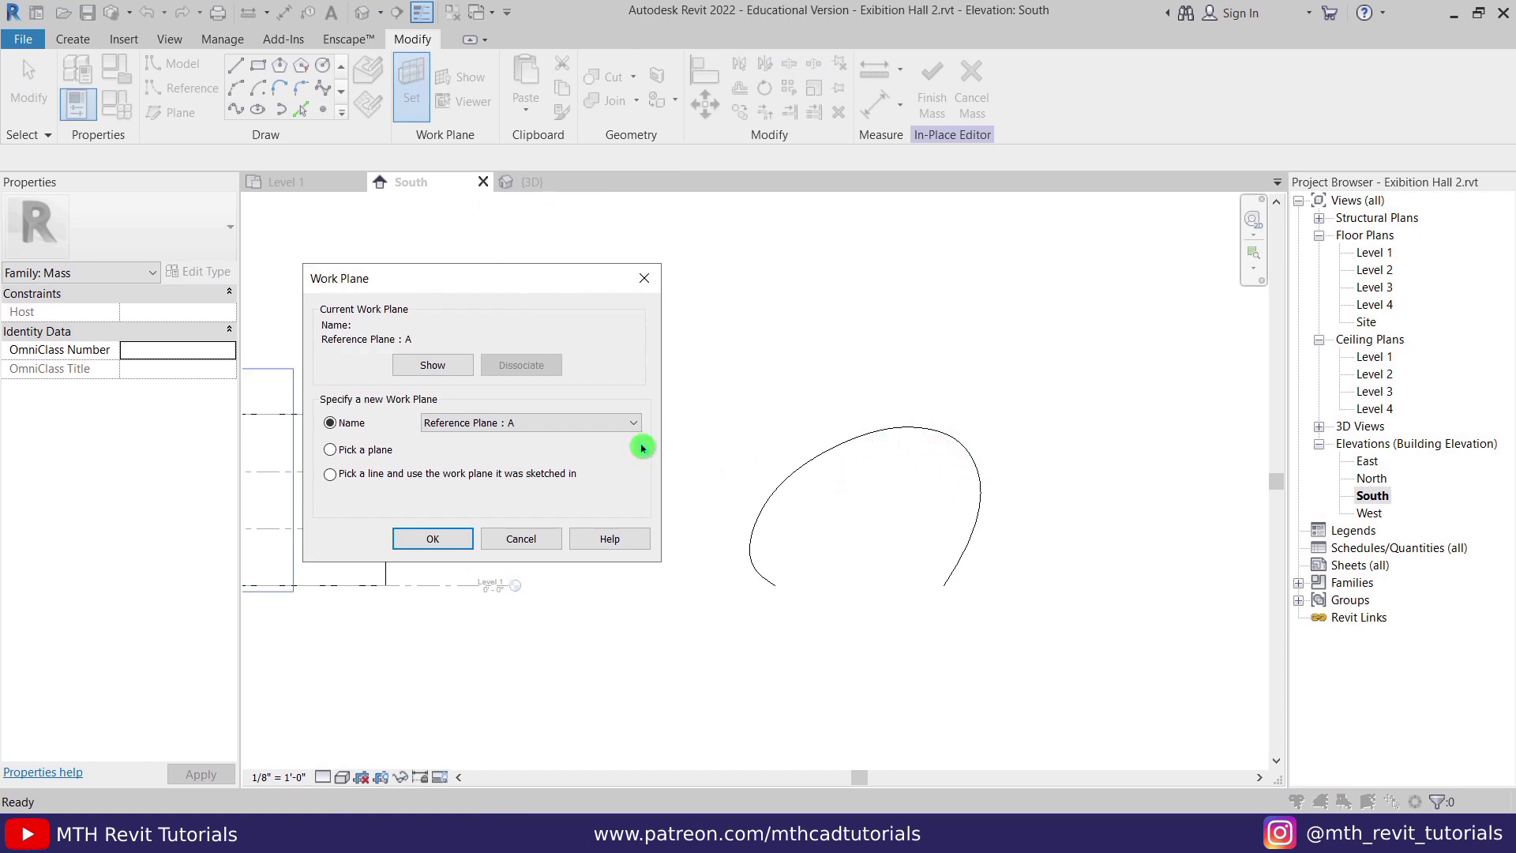
{"action": "left_click", "coordinate": [531, 425]}
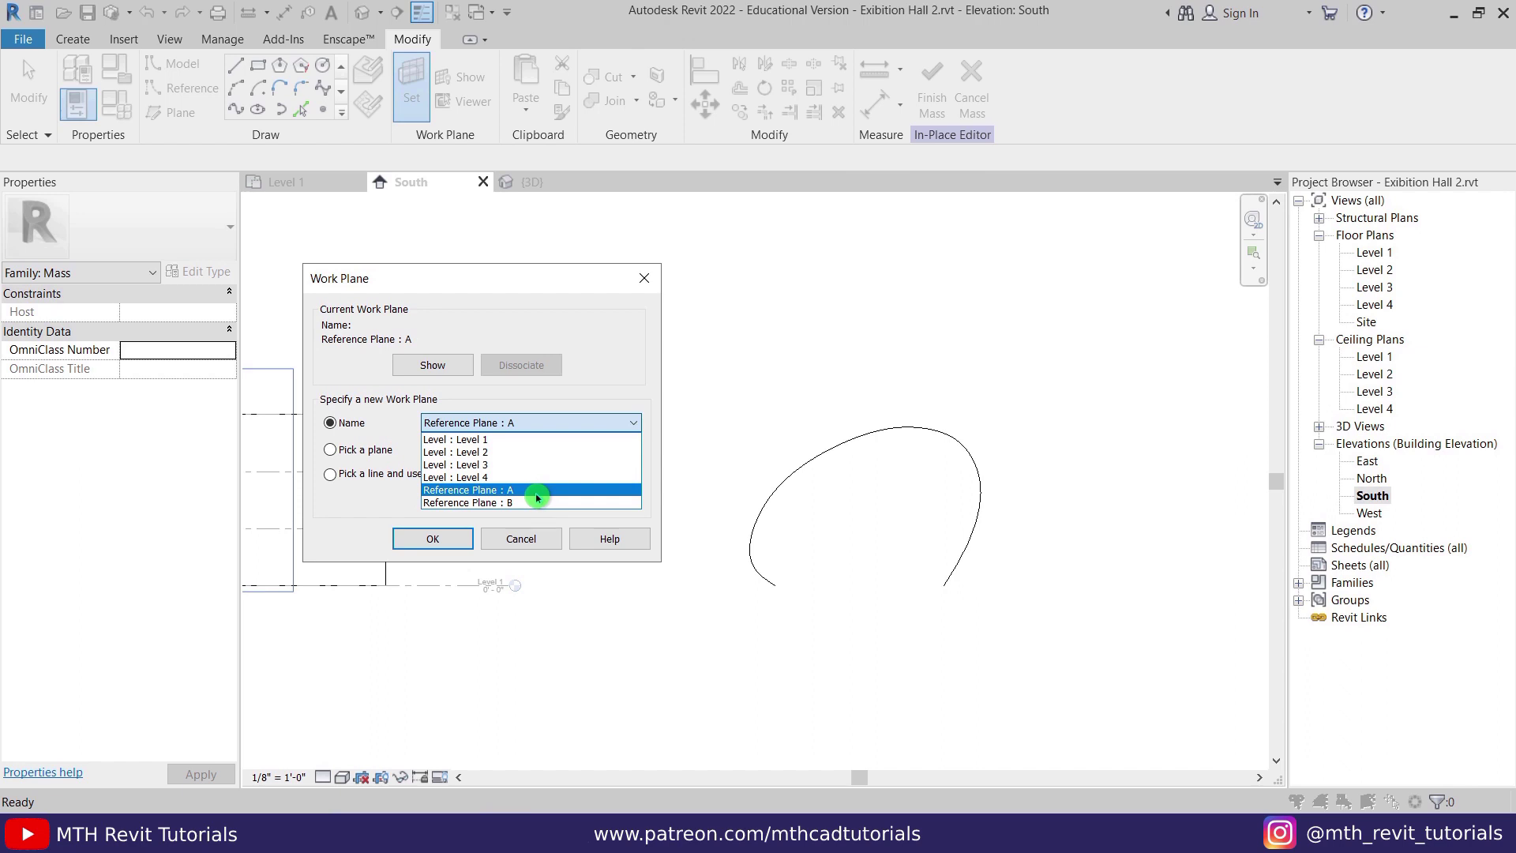
{"action": "left_click", "coordinate": [534, 491]}
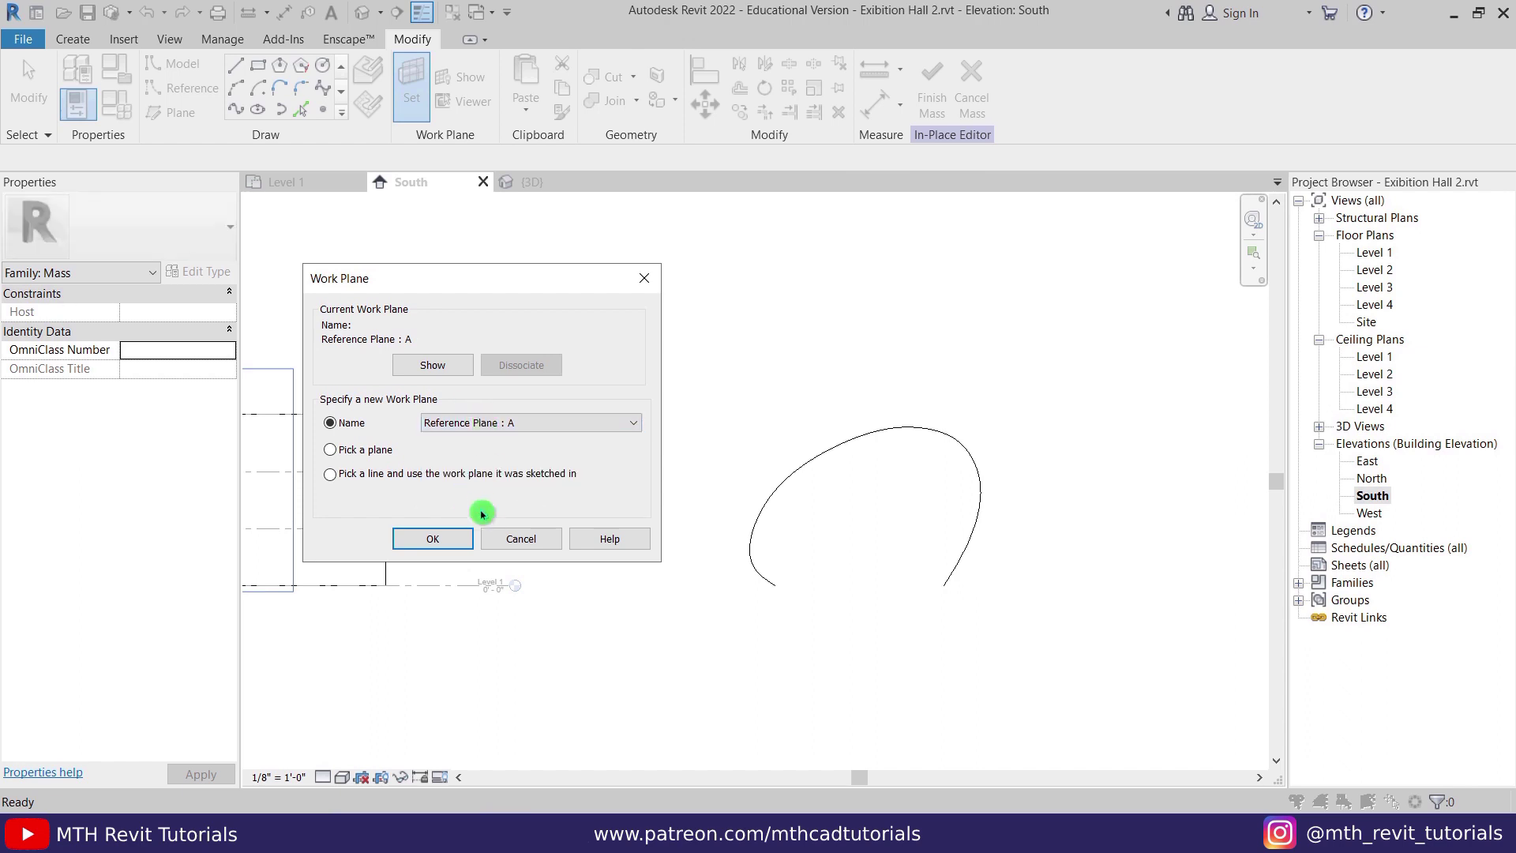
{"action": "left_click", "coordinate": [436, 538]}
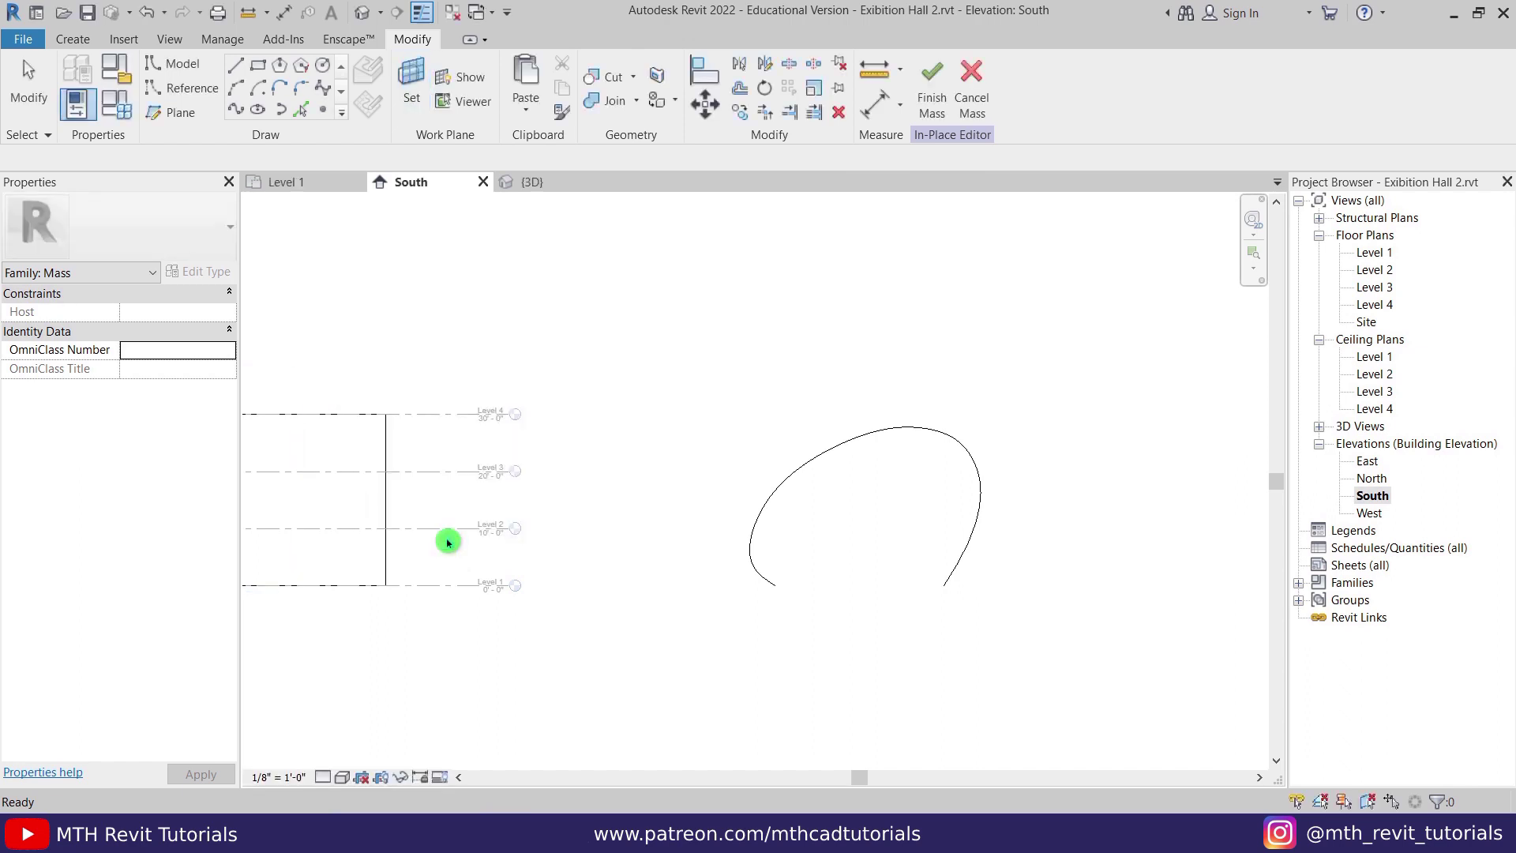
{"action": "left_click", "coordinate": [236, 71]}
{"action": "left_click", "coordinate": [767, 582]}
{"action": "left_click", "coordinate": [945, 585]}
{"action": "key", "text": "Escape"}
{"action": "key", "text": "Escape"}
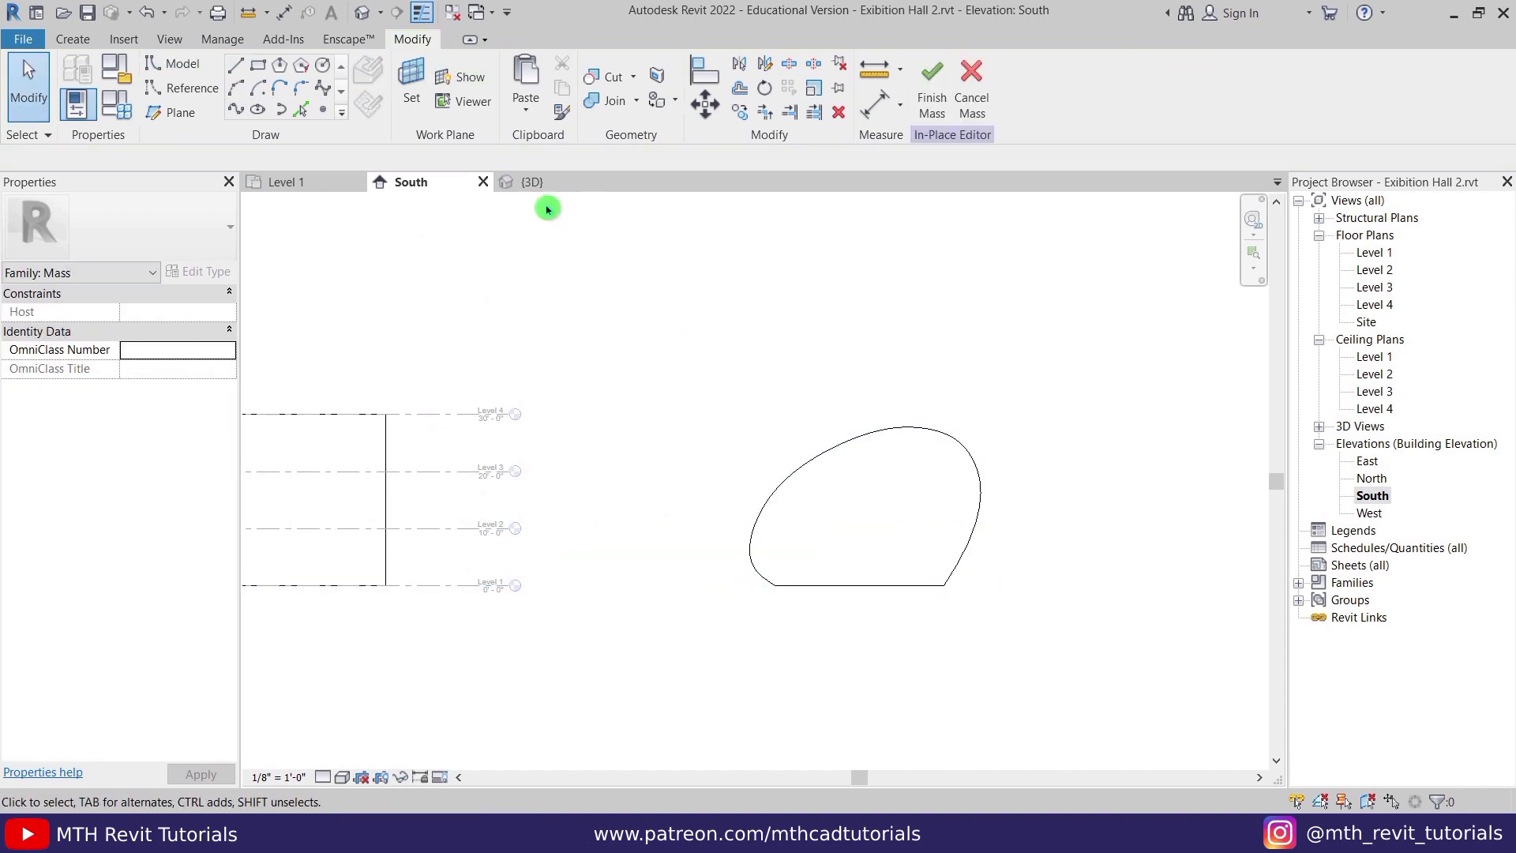
- In the 3D view, select the copied spline together with its closing base line
{"action": "left_click", "coordinate": [531, 182]}
{"action": "middle_click_drag", "start_coordinate": [1015, 525], "coordinate": [988, 345], "text": "shift"}
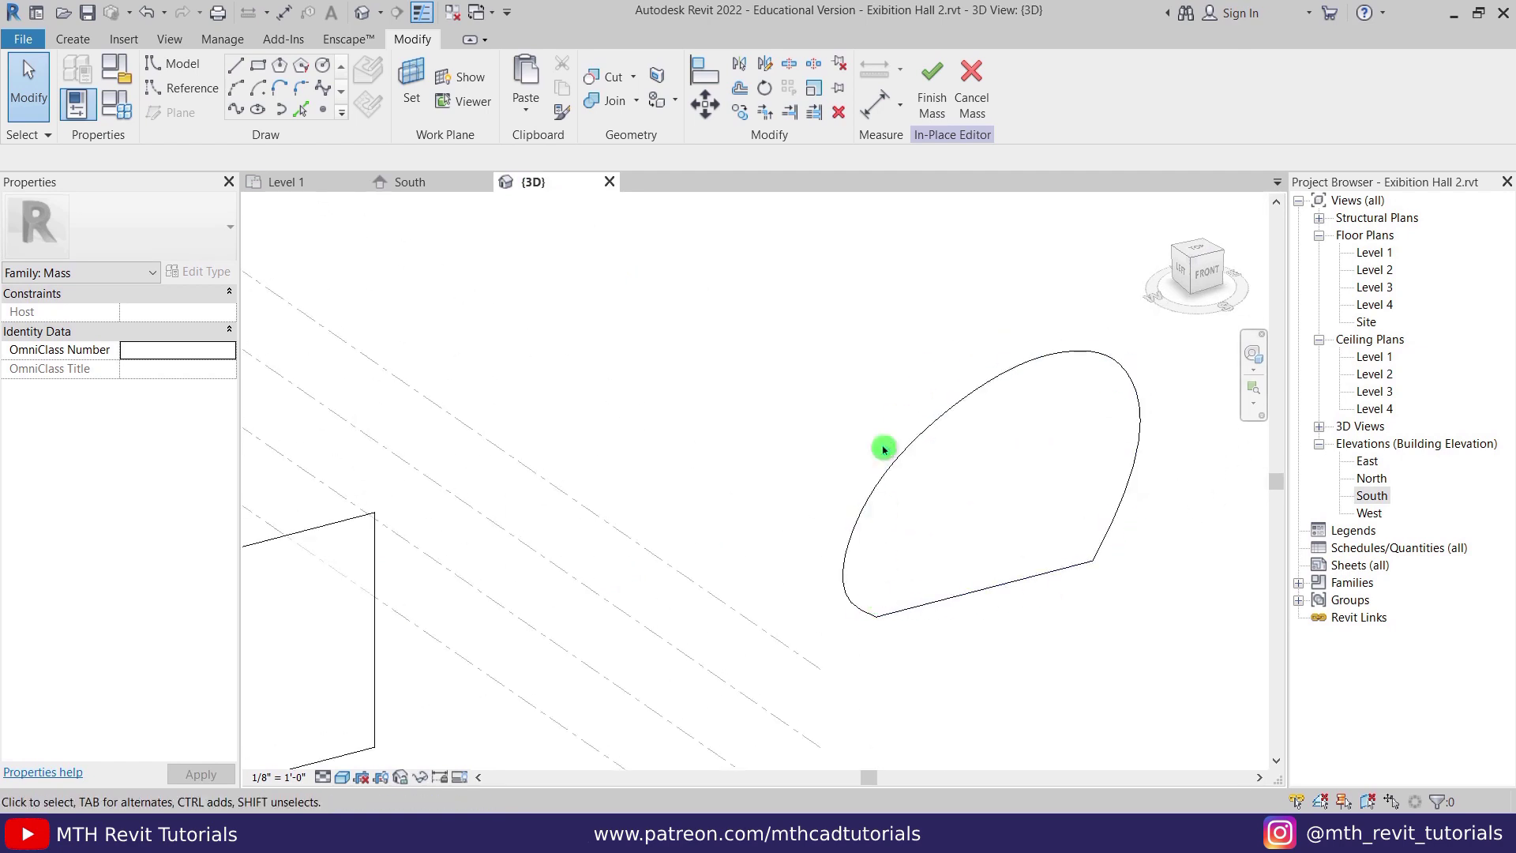
{"action": "left_click", "coordinate": [982, 594]}
{"action": "left_click_drag", "start_coordinate": [1007, 662], "coordinate": [825, 563]}
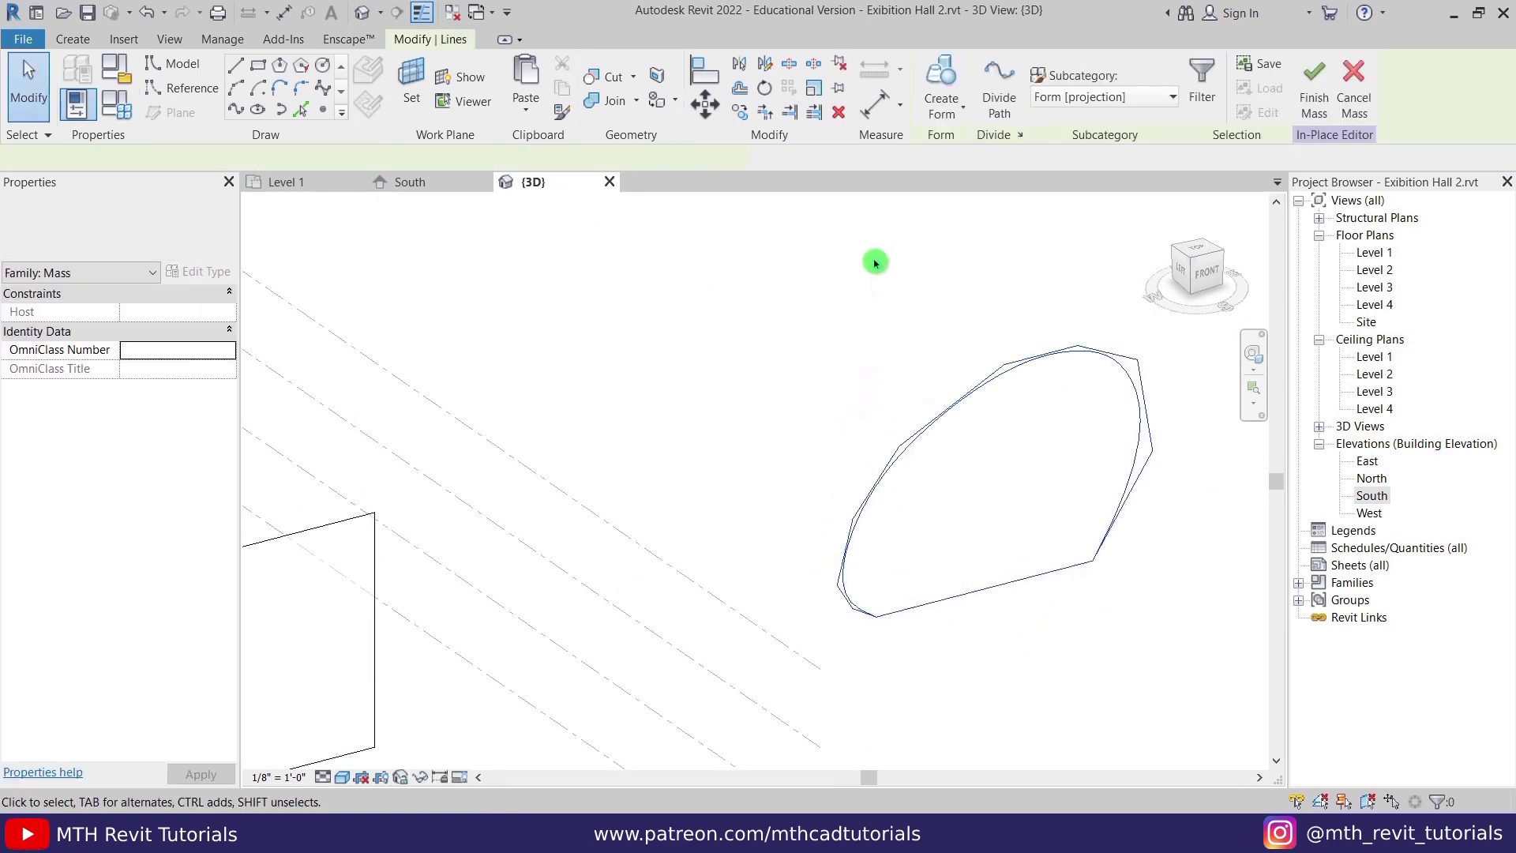
- Try creating a solid form from the closed spline profile
{"action": "left_click", "coordinate": [947, 79]}
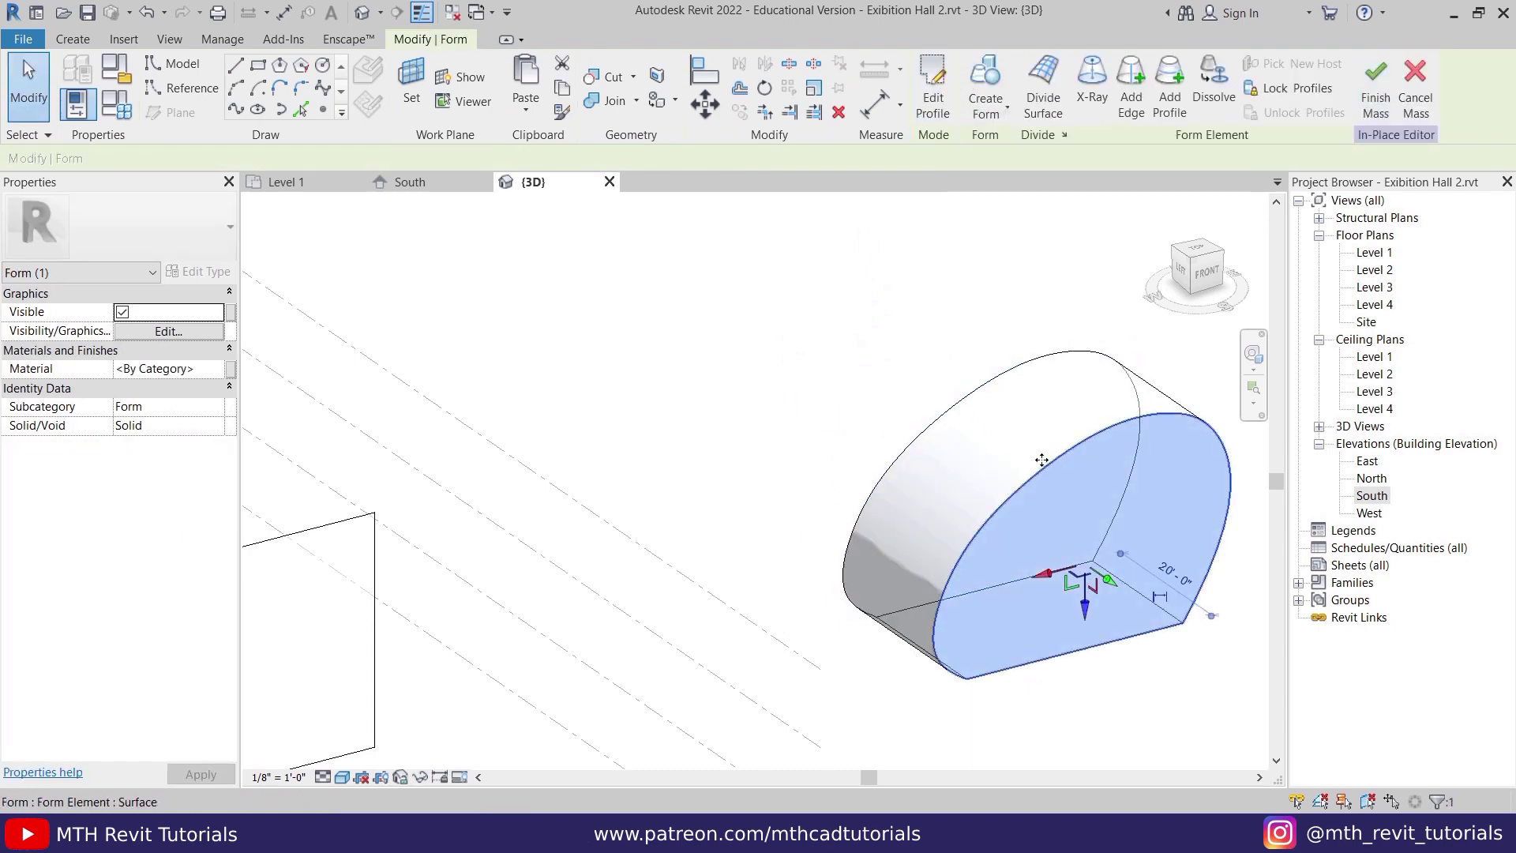
{"action": "left_click", "coordinate": [1021, 412]}
{"action": "middle_click_drag", "start_coordinate": [1022, 412], "coordinate": [576, 525]}
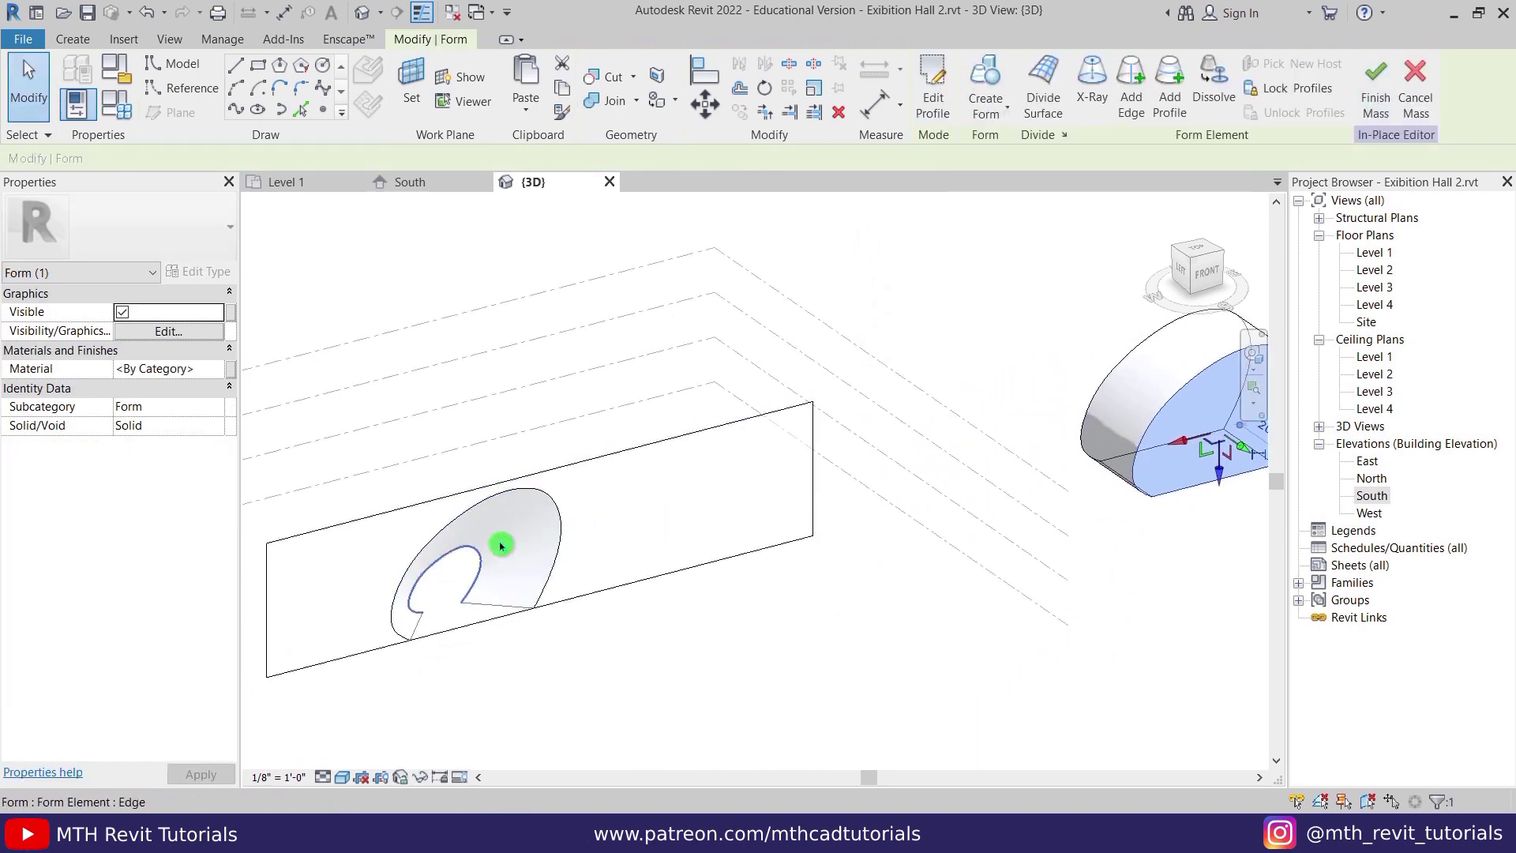
{"action": "middle_click_drag", "start_coordinate": [1026, 467], "coordinate": [887, 424]}
{"action": "scroll", "coordinate": [1003, 458], "scroll_direction": "up", "scroll_amount": 2}
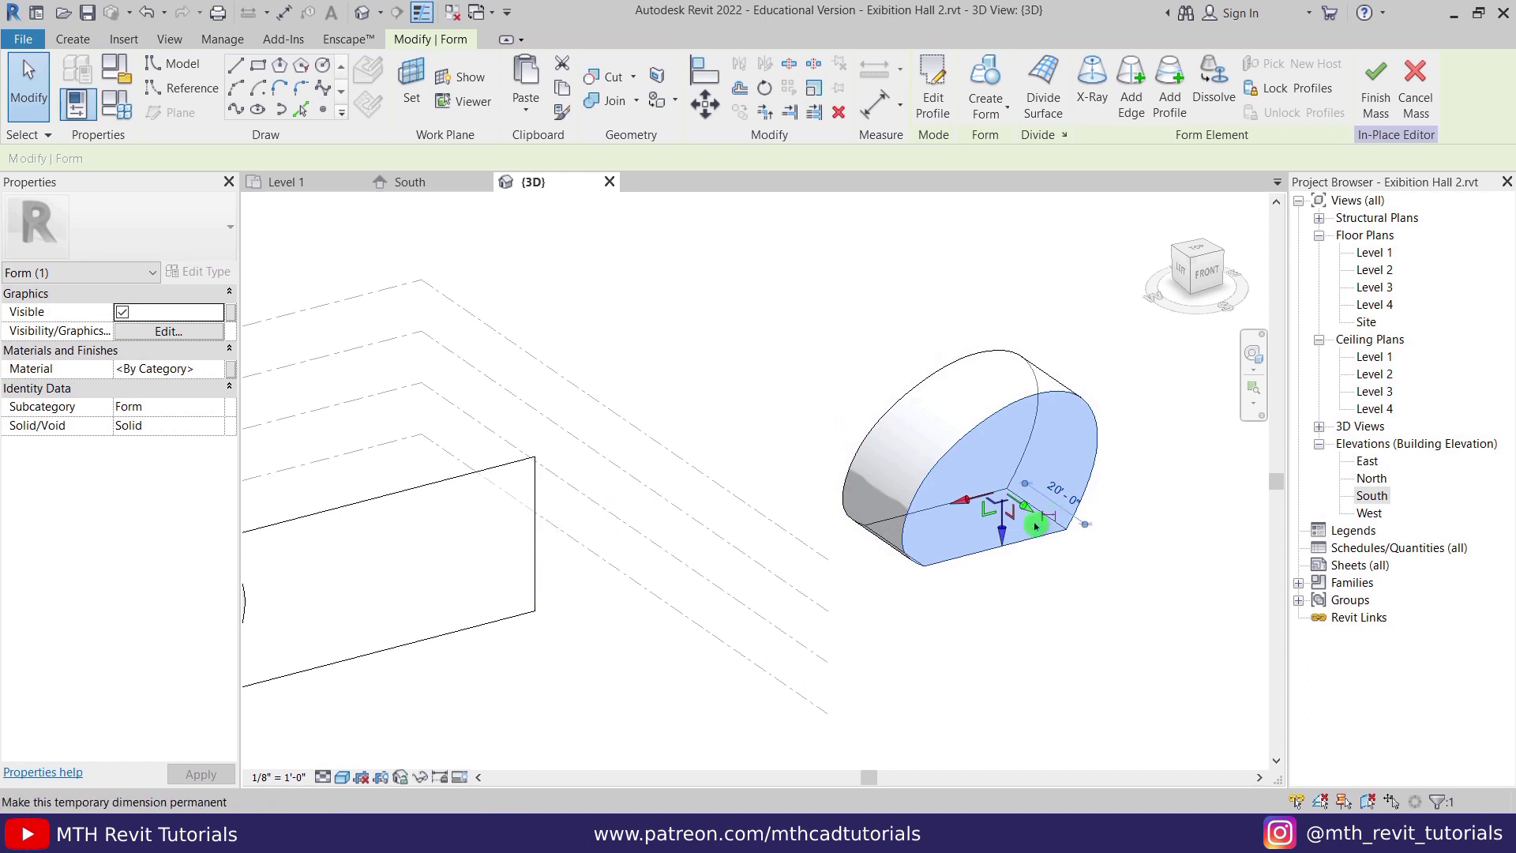
{"action": "left_click_drag", "start_coordinate": [1031, 515], "coordinate": [916, 430]}
{"action": "left_click", "coordinate": [1002, 507]}
{"action": "mouse_move", "coordinate": [1002, 508]}
{"action": "middle_mouse_down"}
{"action": "mouse_move", "coordinate": [1110, 440]}
{"action": "mouse_move", "coordinate": [989, 518]}
{"action": "middle_mouse_up"}
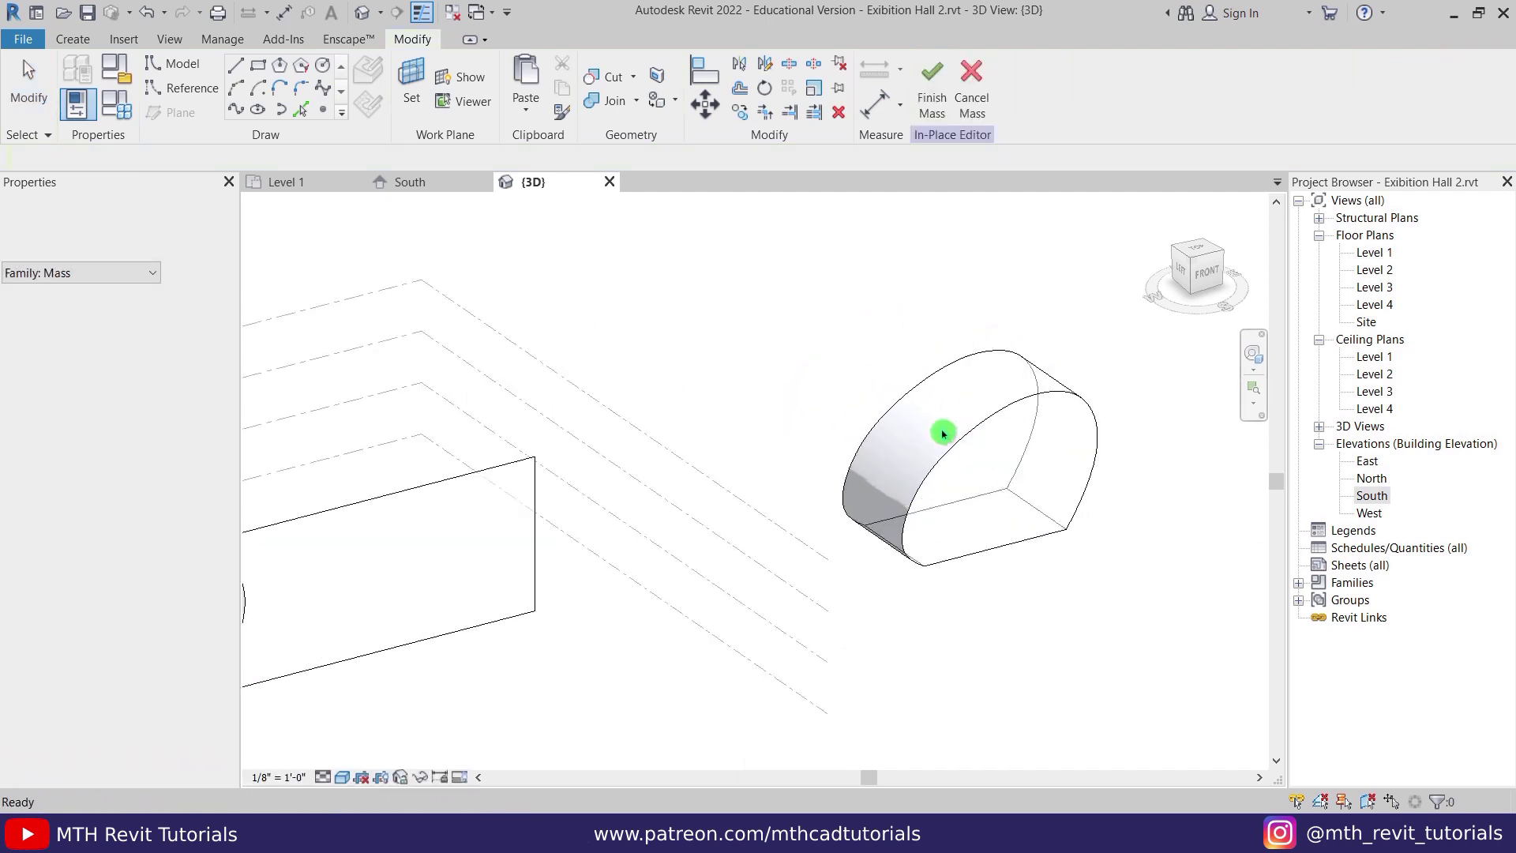
{"action": "scroll", "coordinate": [1059, 446], "scroll_direction": "up", "scroll_amount": 3}
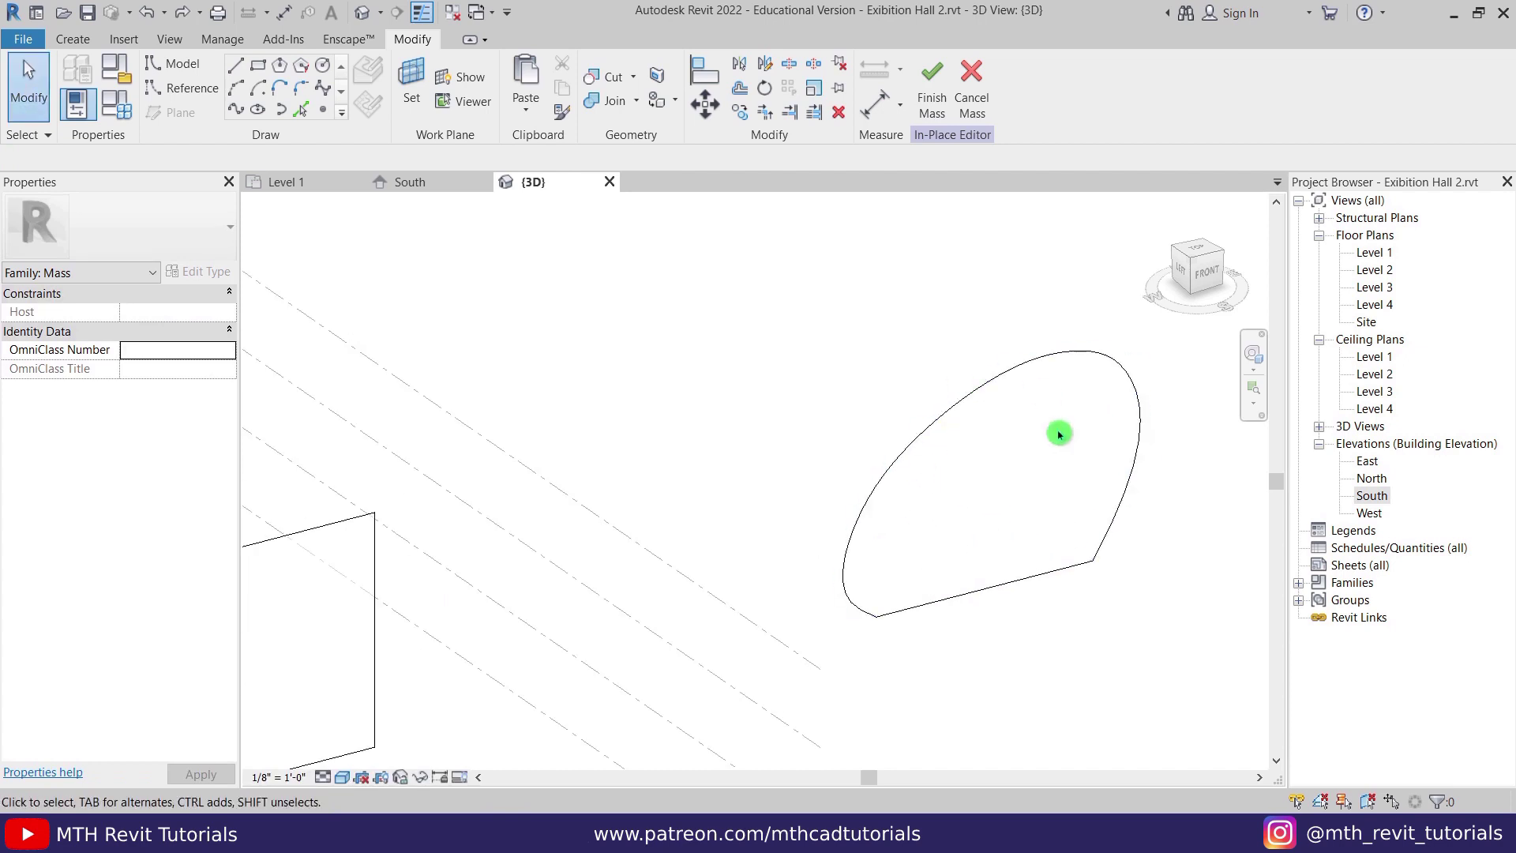
- Create a void form from the closed spline profile and adjust its depth to about 13' - 4"
{"action": "middle_click_drag", "start_coordinate": [1035, 447], "coordinate": [971, 440]}
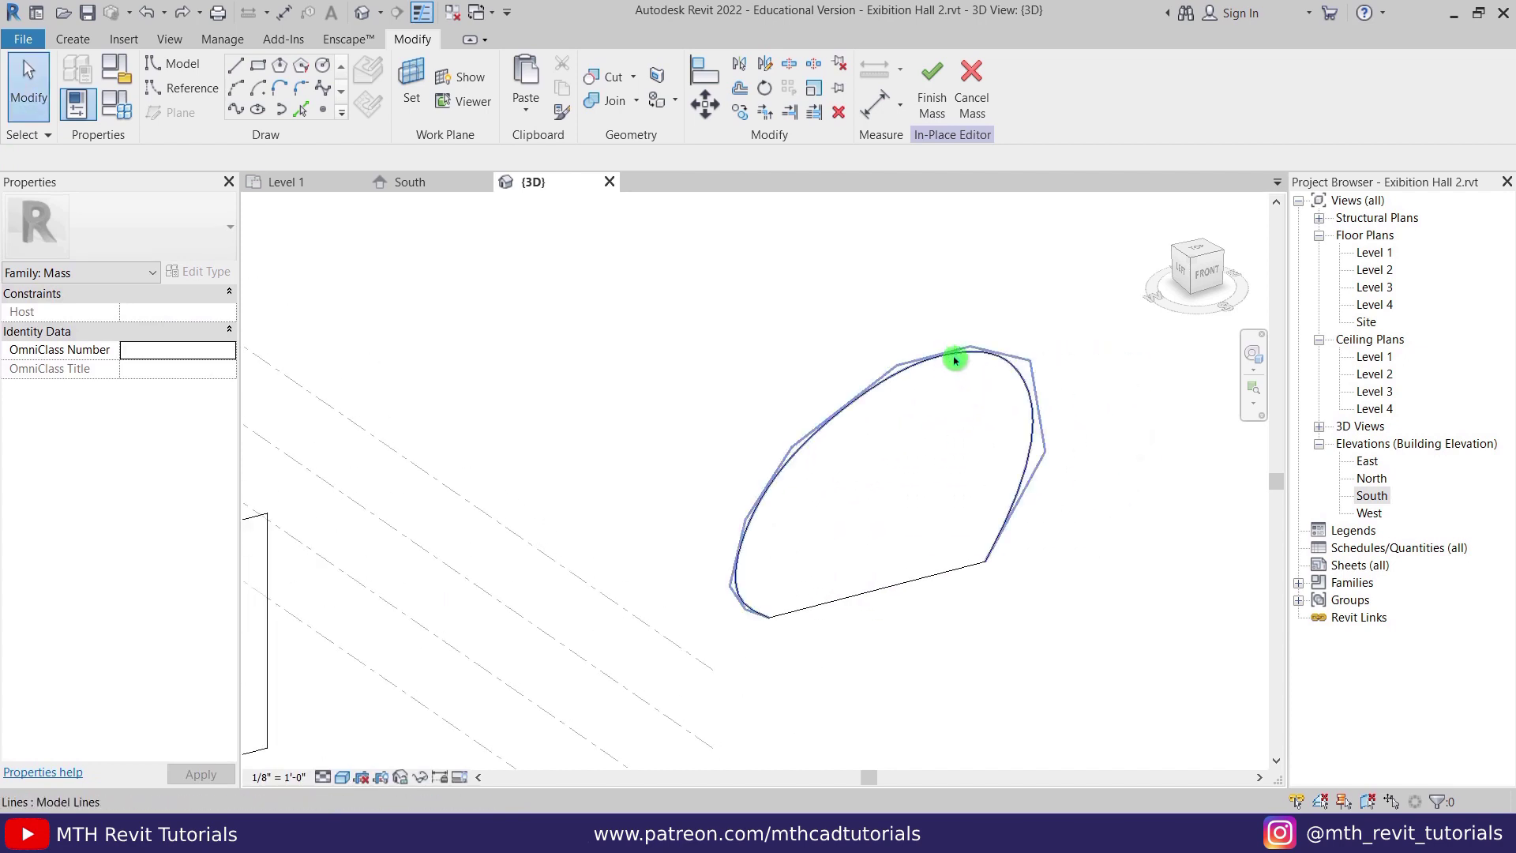
{"action": "left_click_drag", "start_coordinate": [1077, 294], "coordinate": [654, 635]}
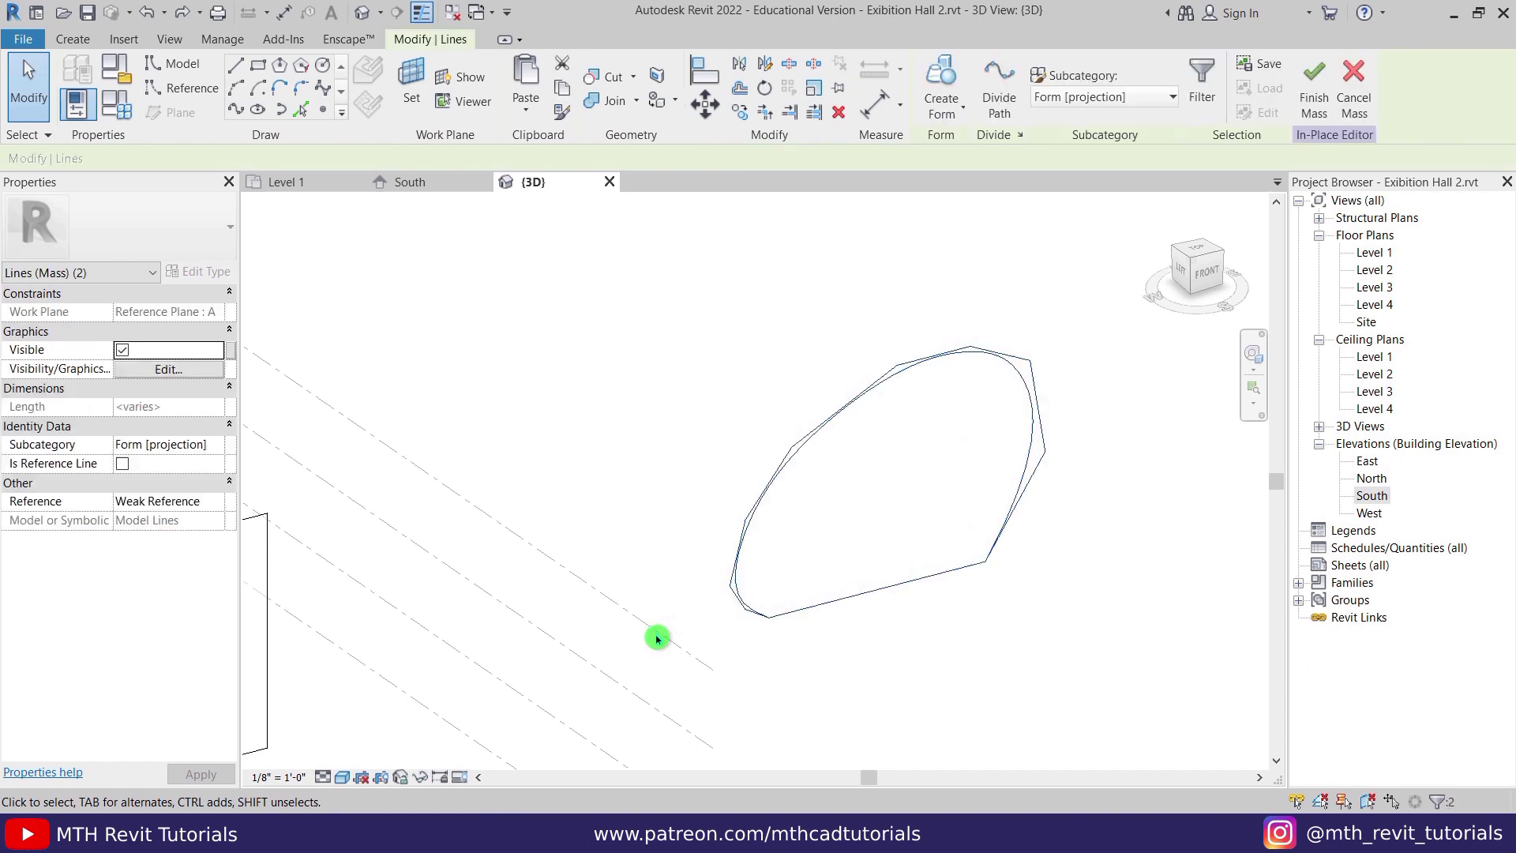
{"action": "left_click", "coordinate": [968, 115]}
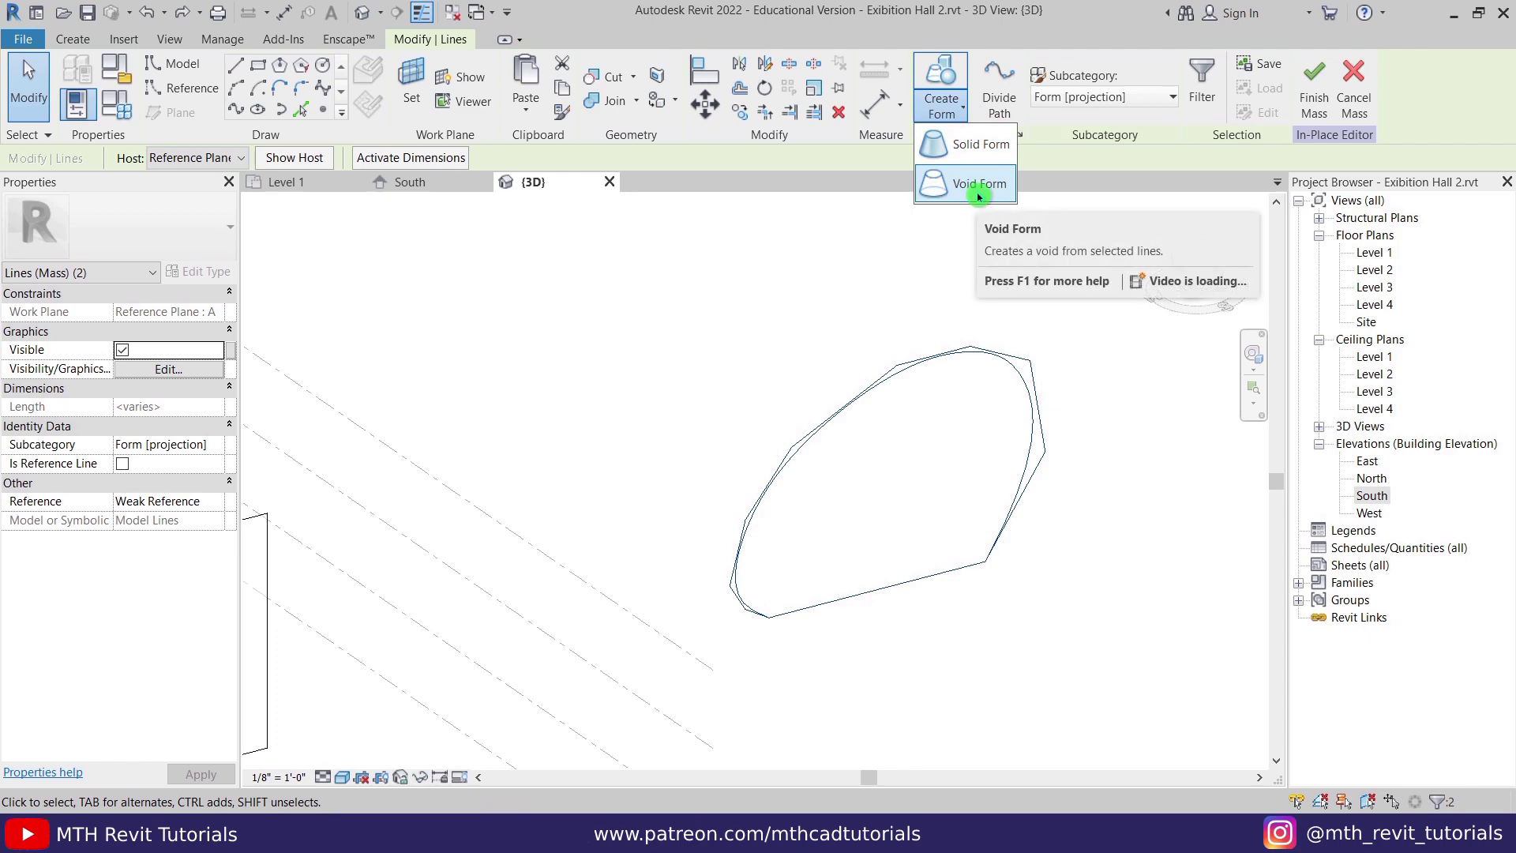
{"action": "left_click", "coordinate": [975, 144]}
{"action": "middle_click_drag", "start_coordinate": [1168, 613], "coordinate": [1054, 508], "text": "shift"}
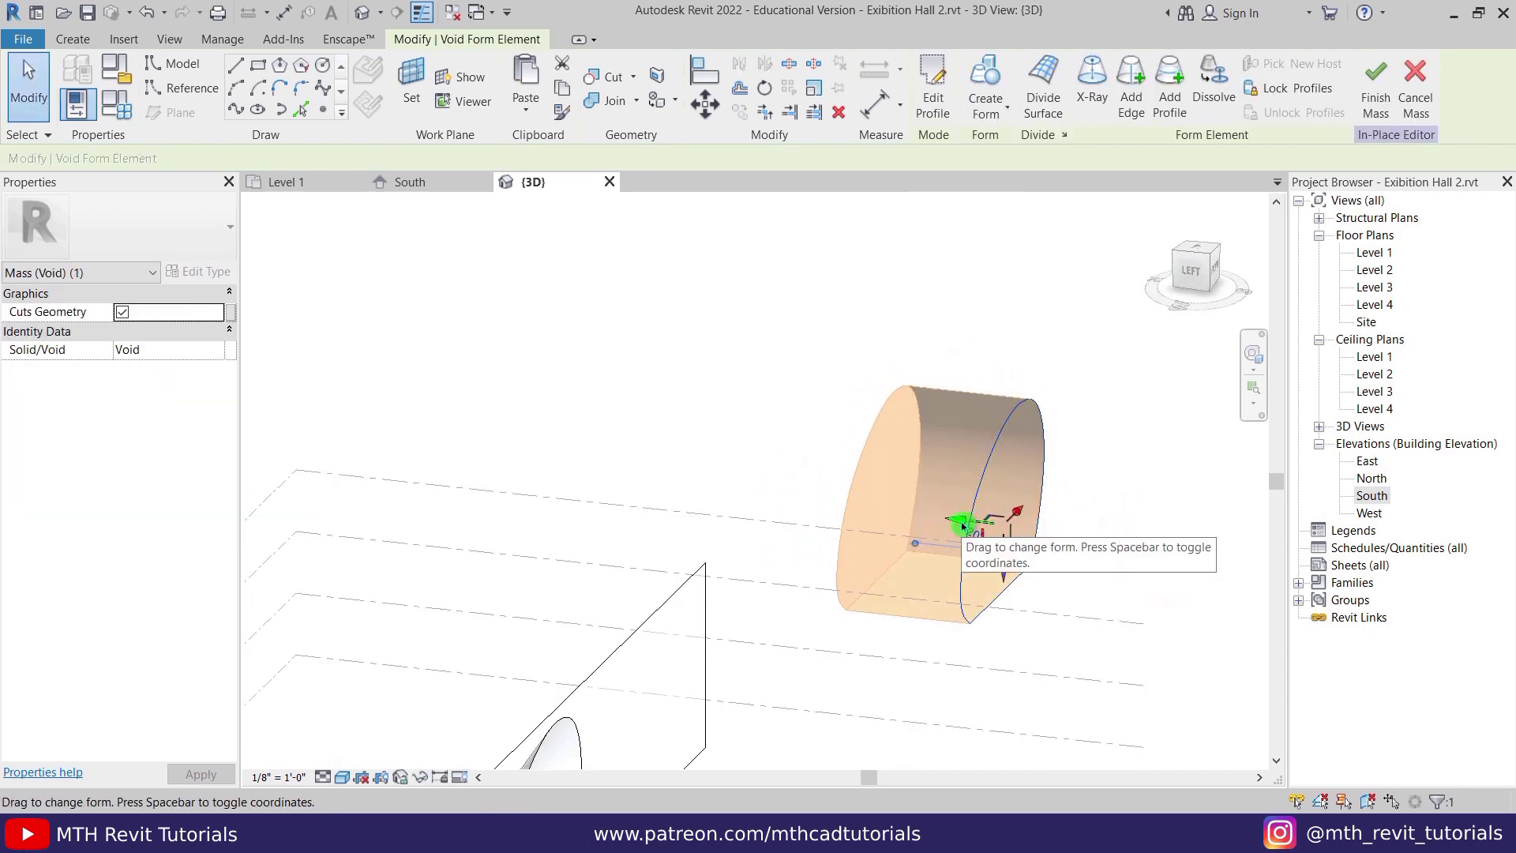
{"action": "left_click_drag", "start_coordinate": [959, 518], "coordinate": [745, 508]}
{"action": "left_click", "coordinate": [1060, 477]}
{"action": "middle_click_drag", "start_coordinate": [1060, 478], "coordinate": [890, 426], "text": "shift"}
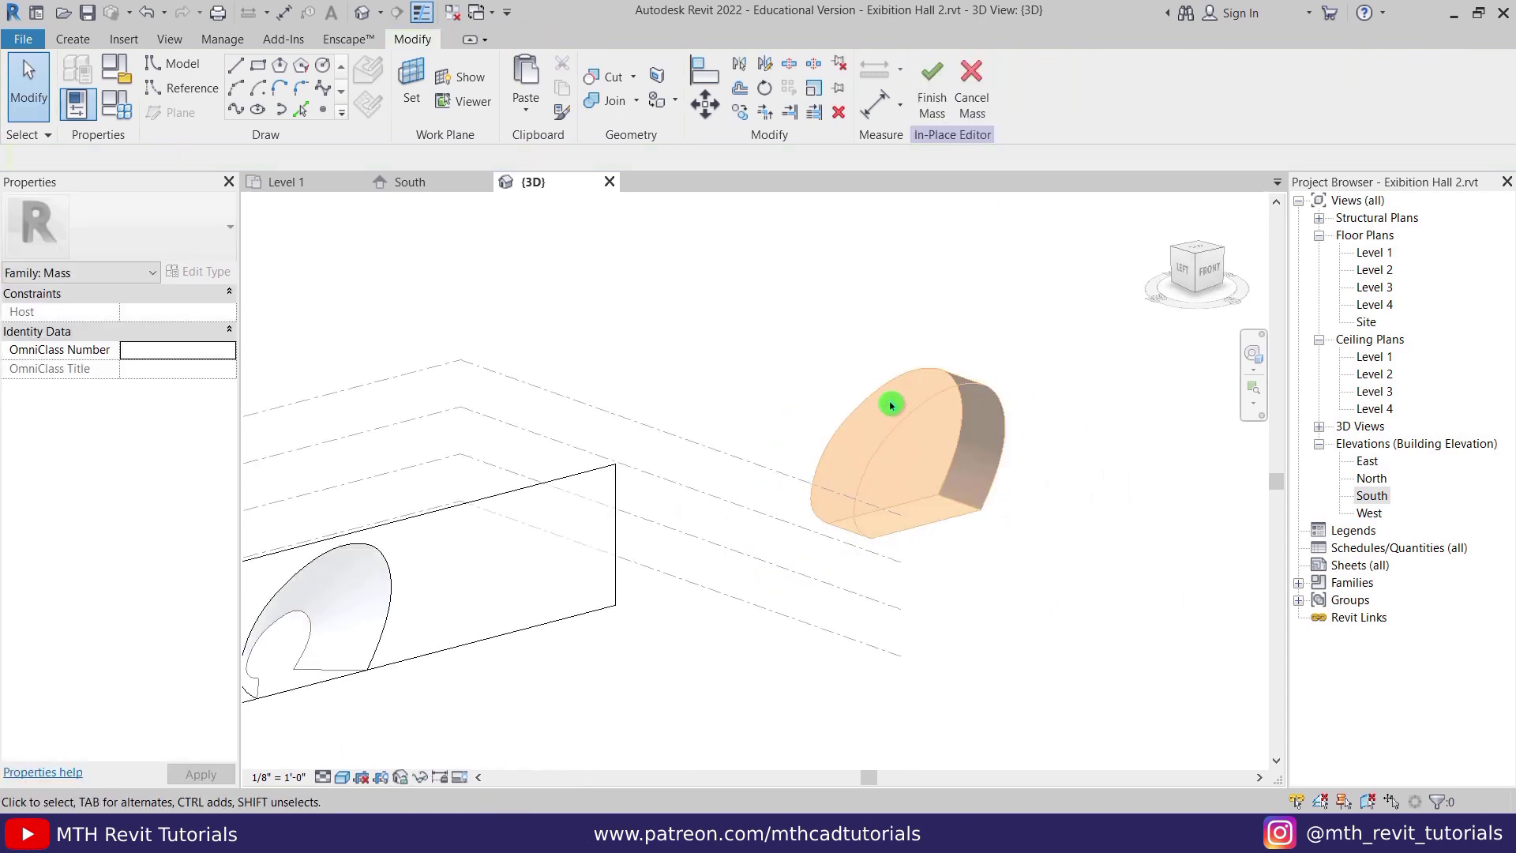
- In the front view, move the void by its lower-right corner onto the entrance form's matching outer base endpoint
{"action": "left_click_drag", "start_coordinate": [796, 330], "coordinate": [1090, 584]}
{"action": "left_click", "coordinate": [1211, 277]}
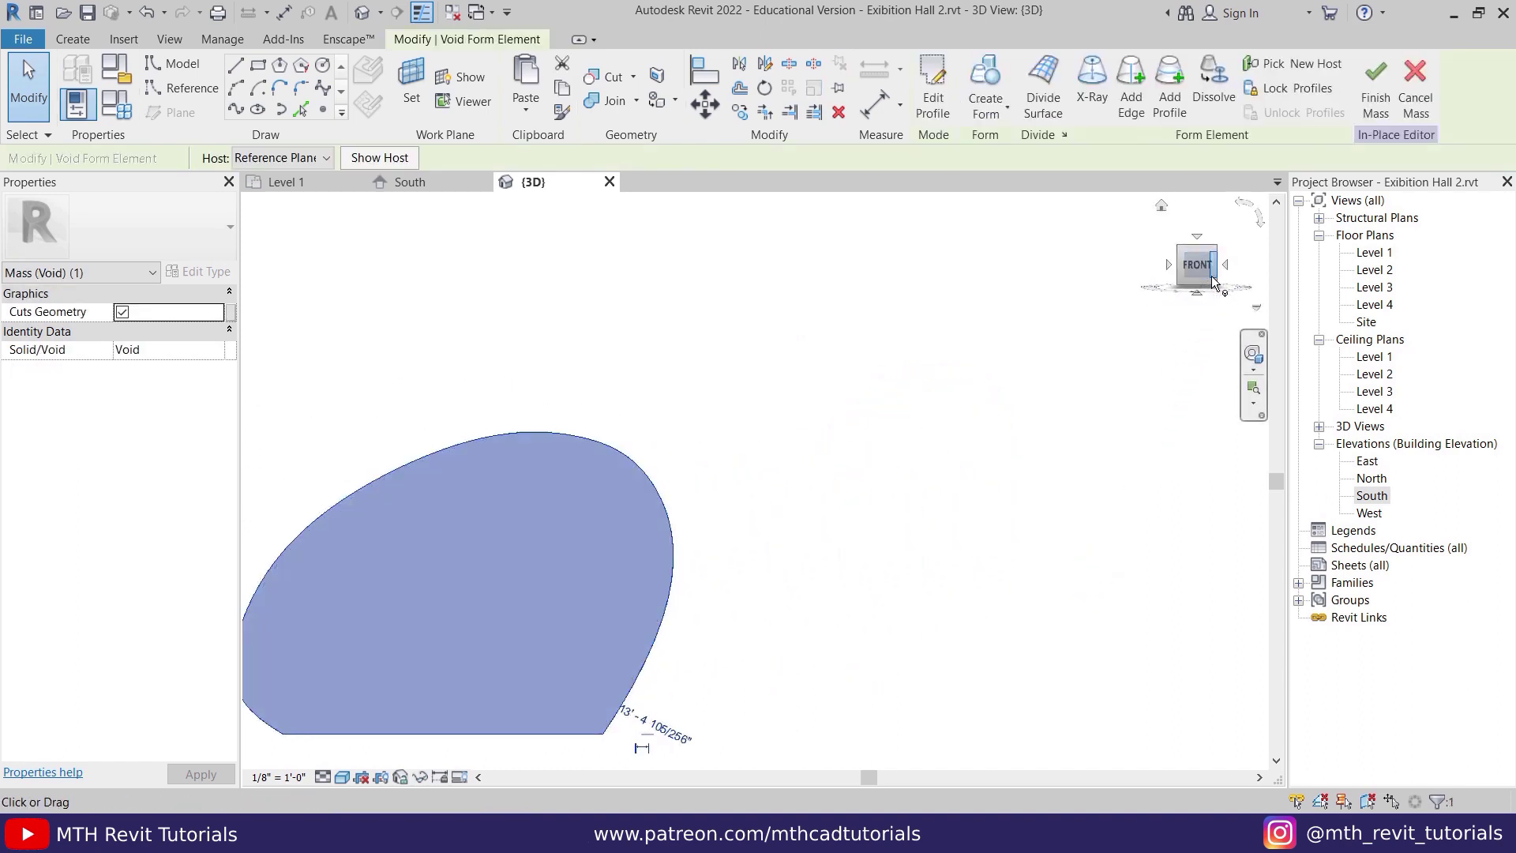
{"action": "left_click", "coordinate": [705, 105]}
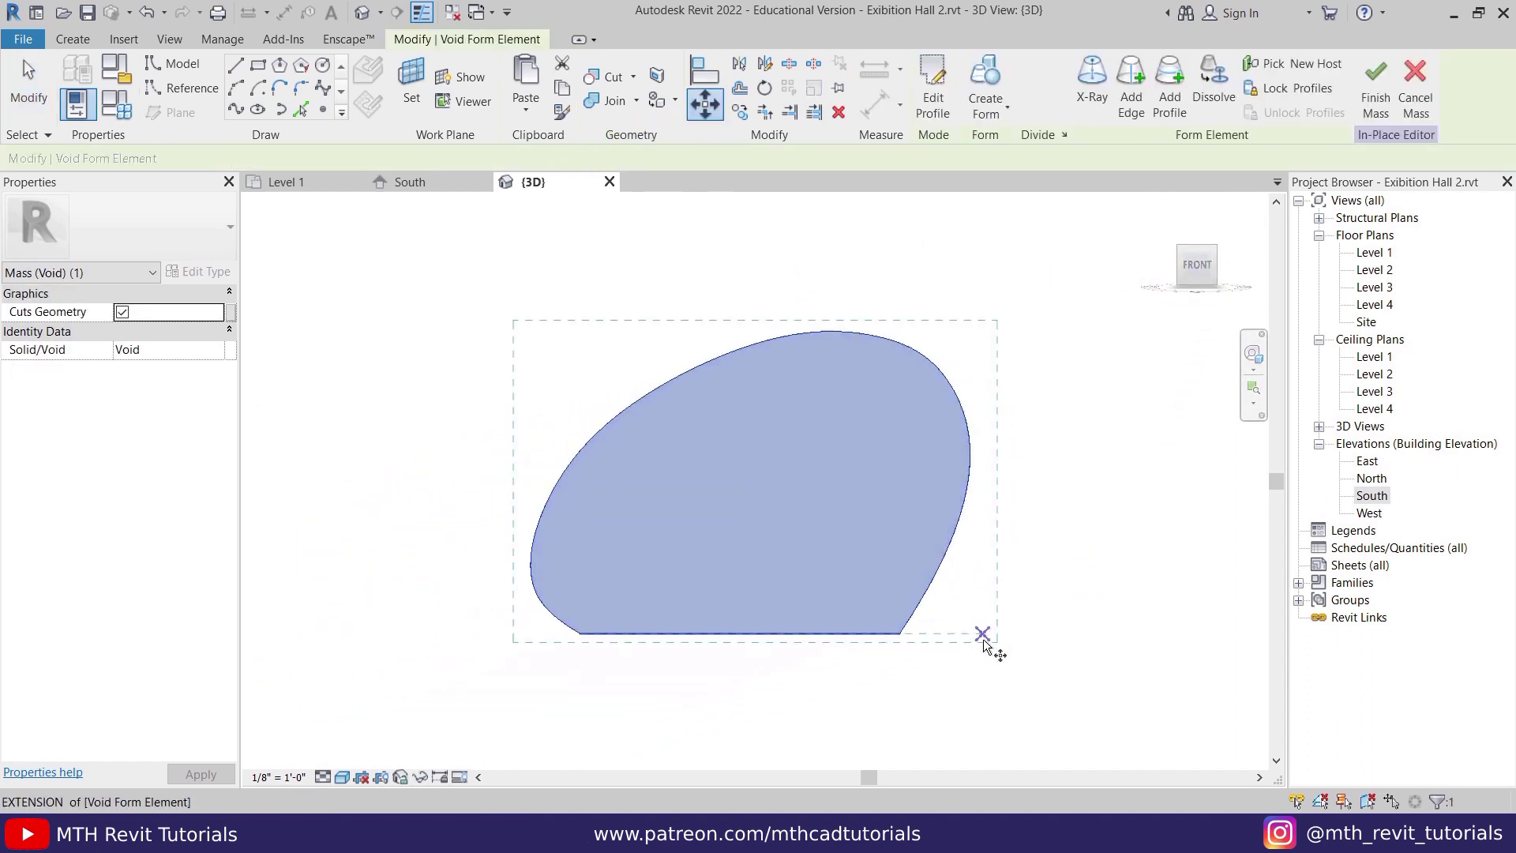
{"action": "left_click", "coordinate": [906, 633]}
{"action": "scroll", "coordinate": [906, 634], "scroll_direction": "down", "scroll_amount": 3}
{"action": "scroll", "coordinate": [686, 636], "scroll_direction": "up", "scroll_amount": 5}
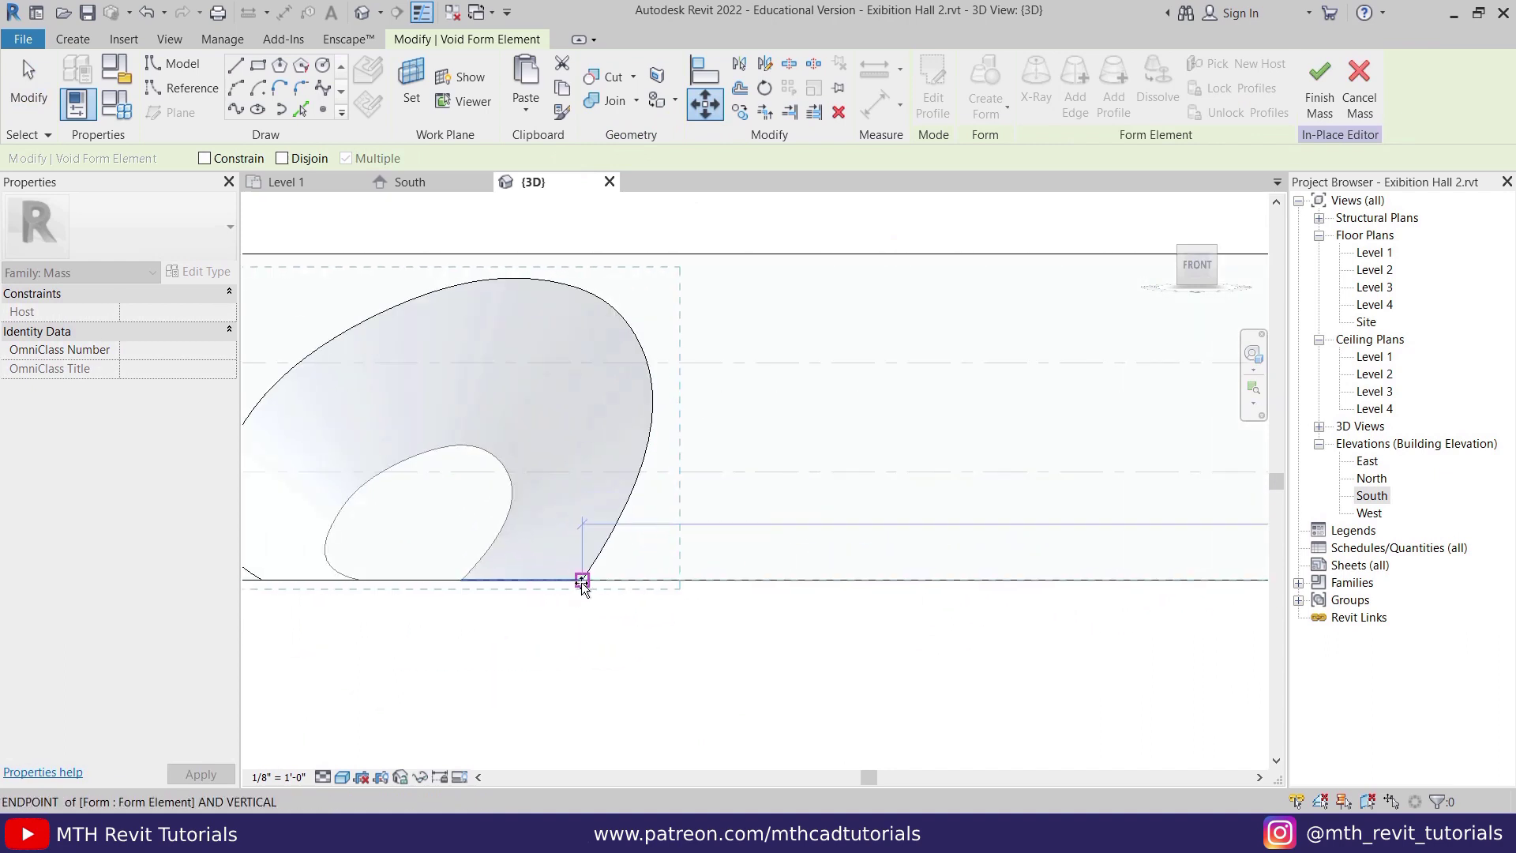
{"action": "left_click", "coordinate": [667, 579]}
{"action": "key", "text": "Escape"}
- Cut the flat facade surface with the void form to open it around the curved entrance
{"action": "scroll", "coordinate": [762, 501], "scroll_direction": "down", "scroll_amount": 3}
{"action": "middle_click_drag", "start_coordinate": [762, 500], "coordinate": [795, 420], "text": "shift"}
{"action": "scroll", "coordinate": [796, 419], "scroll_direction": "up", "scroll_amount": 2}
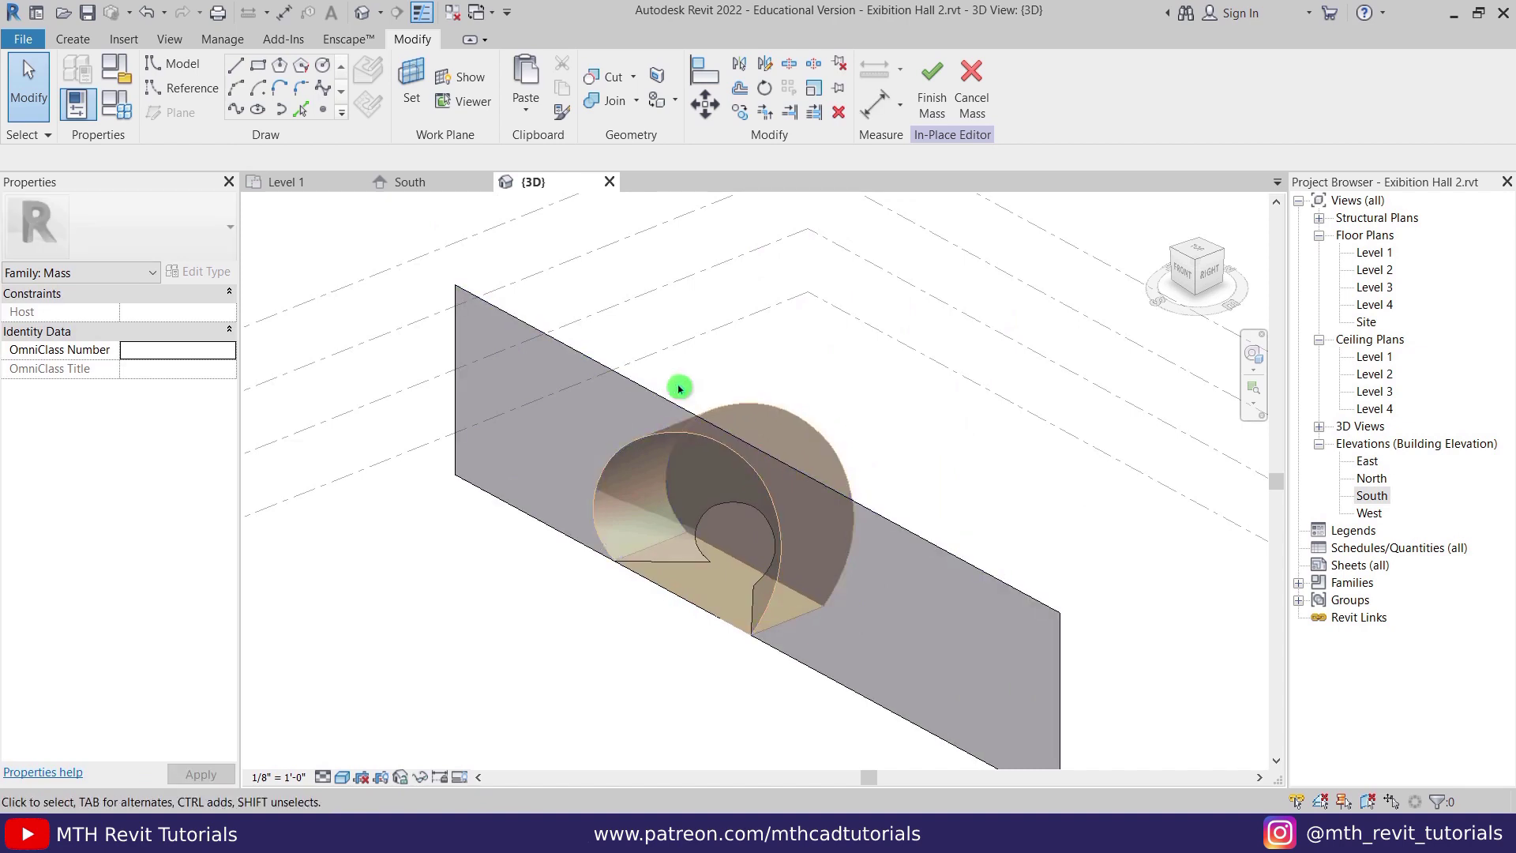
{"action": "left_click", "coordinate": [616, 81]}
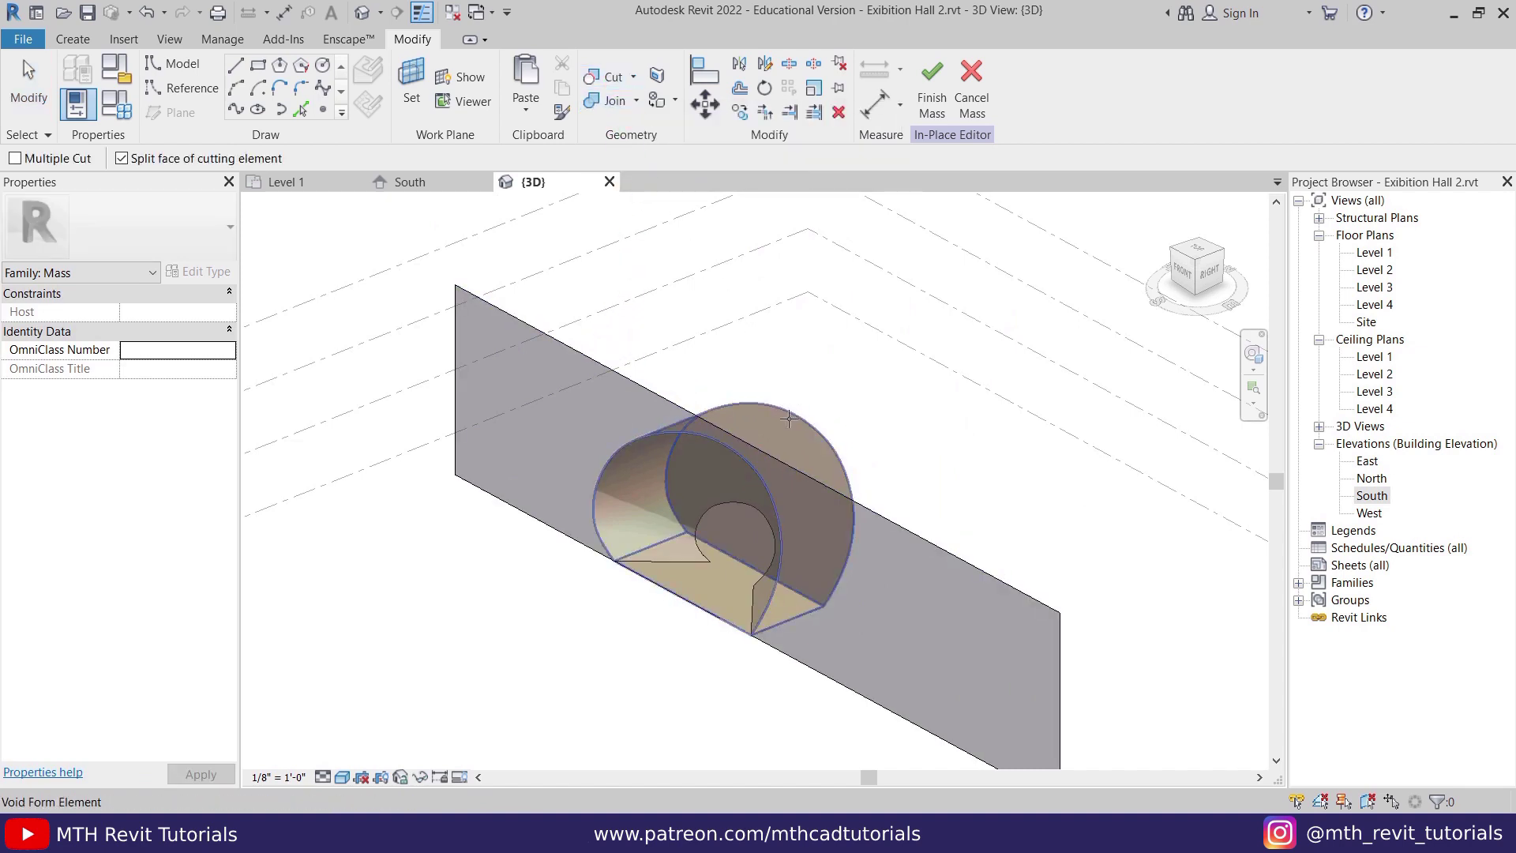
{"action": "left_click", "coordinate": [790, 419]}
{"action": "left_click", "coordinate": [646, 387]}
{"action": "key", "text": "Escape"}
- Finish the in-place mass with the cut facade and entrance form
{"action": "middle_click_drag", "start_coordinate": [639, 570], "coordinate": [806, 440], "text": "shift"}
{"action": "scroll", "coordinate": [917, 361], "scroll_direction": "up", "scroll_amount": 3}
{"action": "middle_click_drag", "start_coordinate": [985, 528], "coordinate": [339, 592], "text": "shift"}
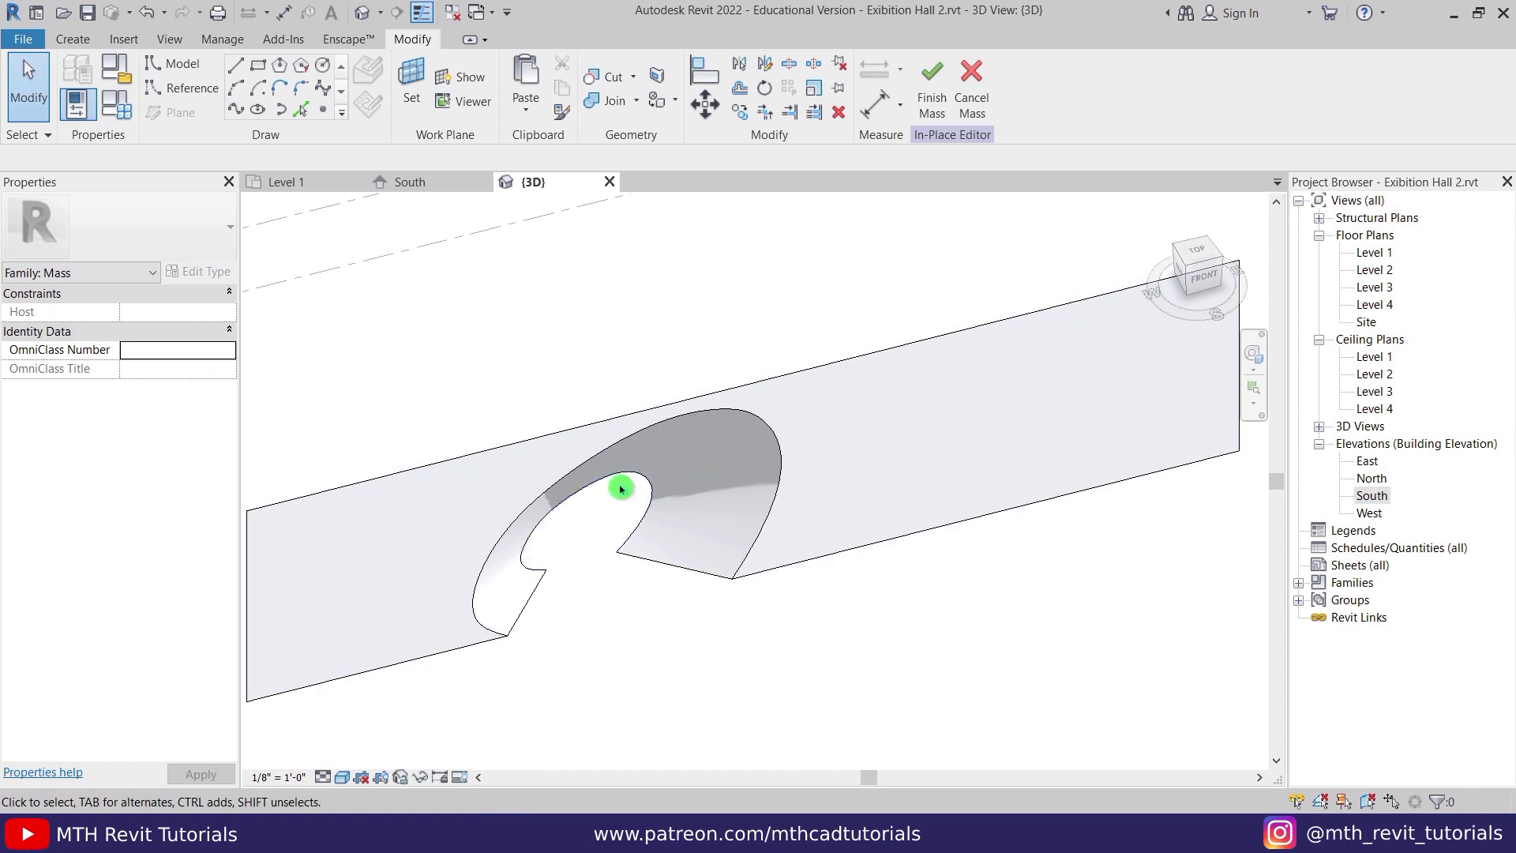
{"action": "left_click", "coordinate": [932, 99]}
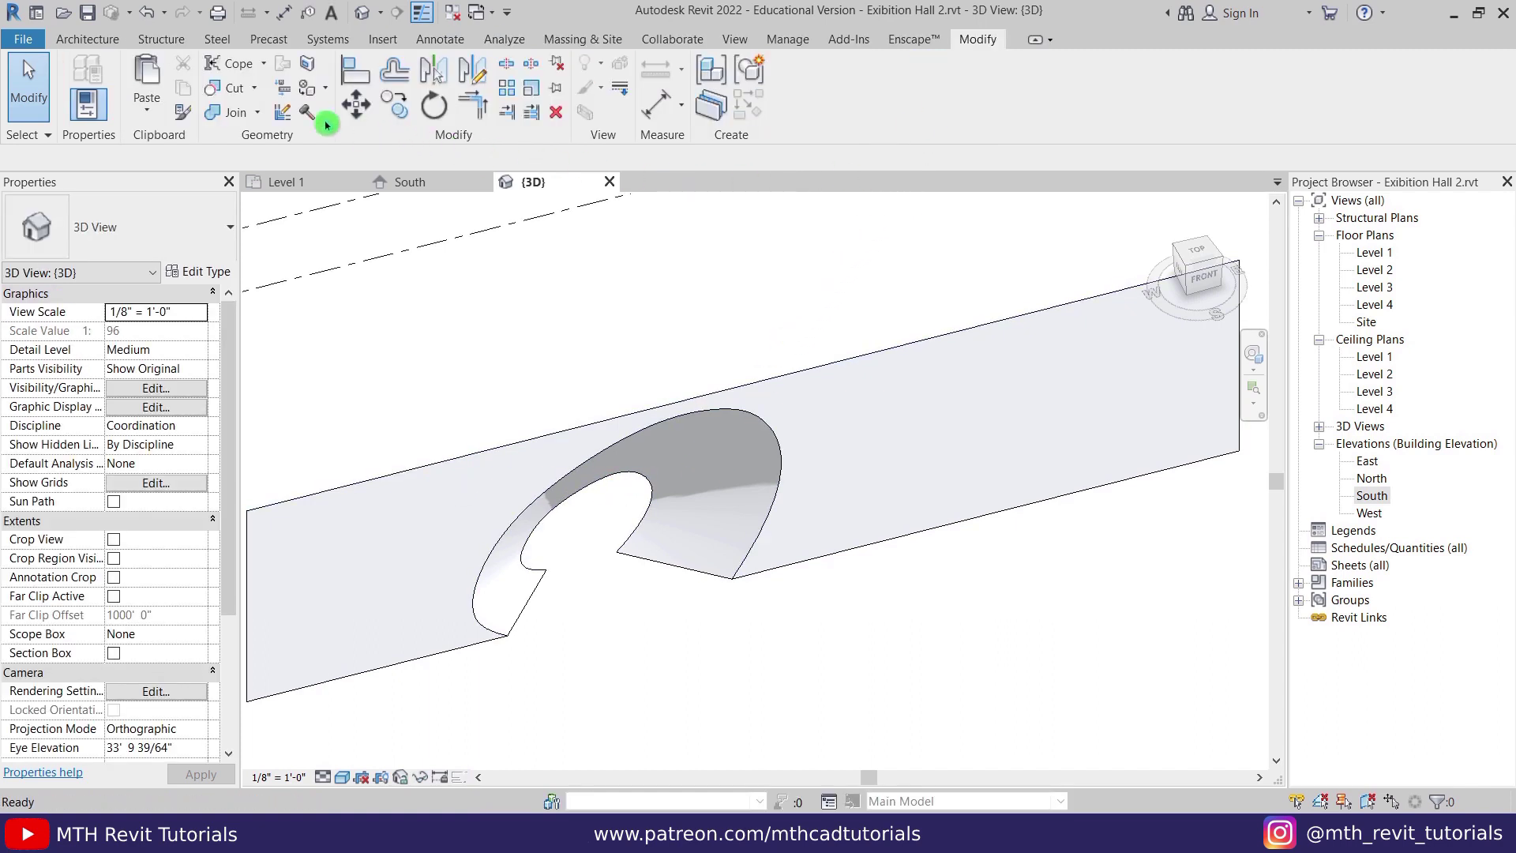
- Start a curtain system by face and open the type properties of the 5' x 10' curtain system
{"action": "left_click", "coordinate": [91, 44]}
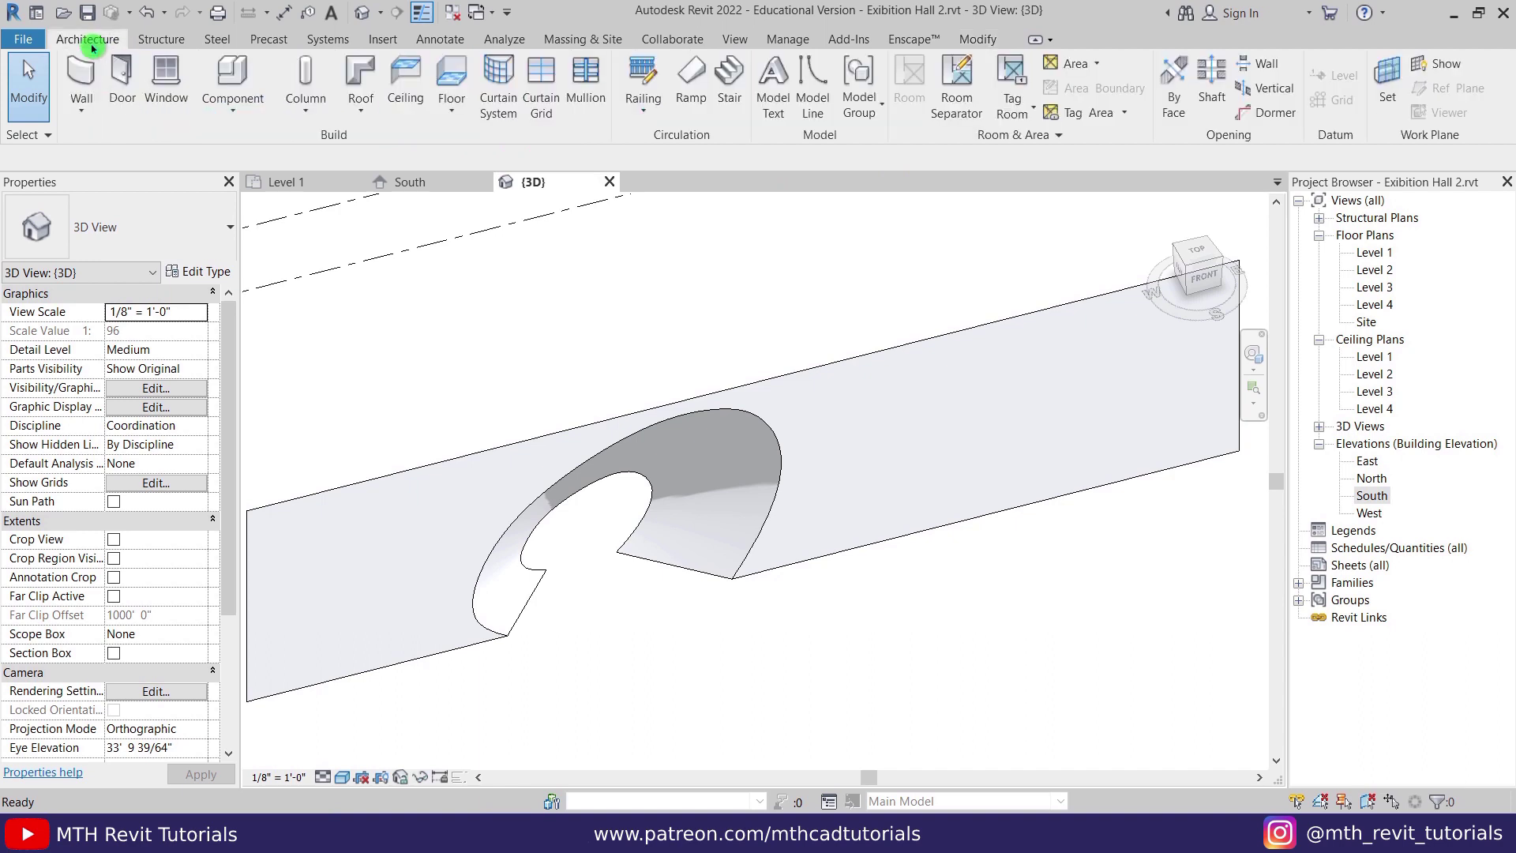
{"action": "left_click", "coordinate": [506, 113]}
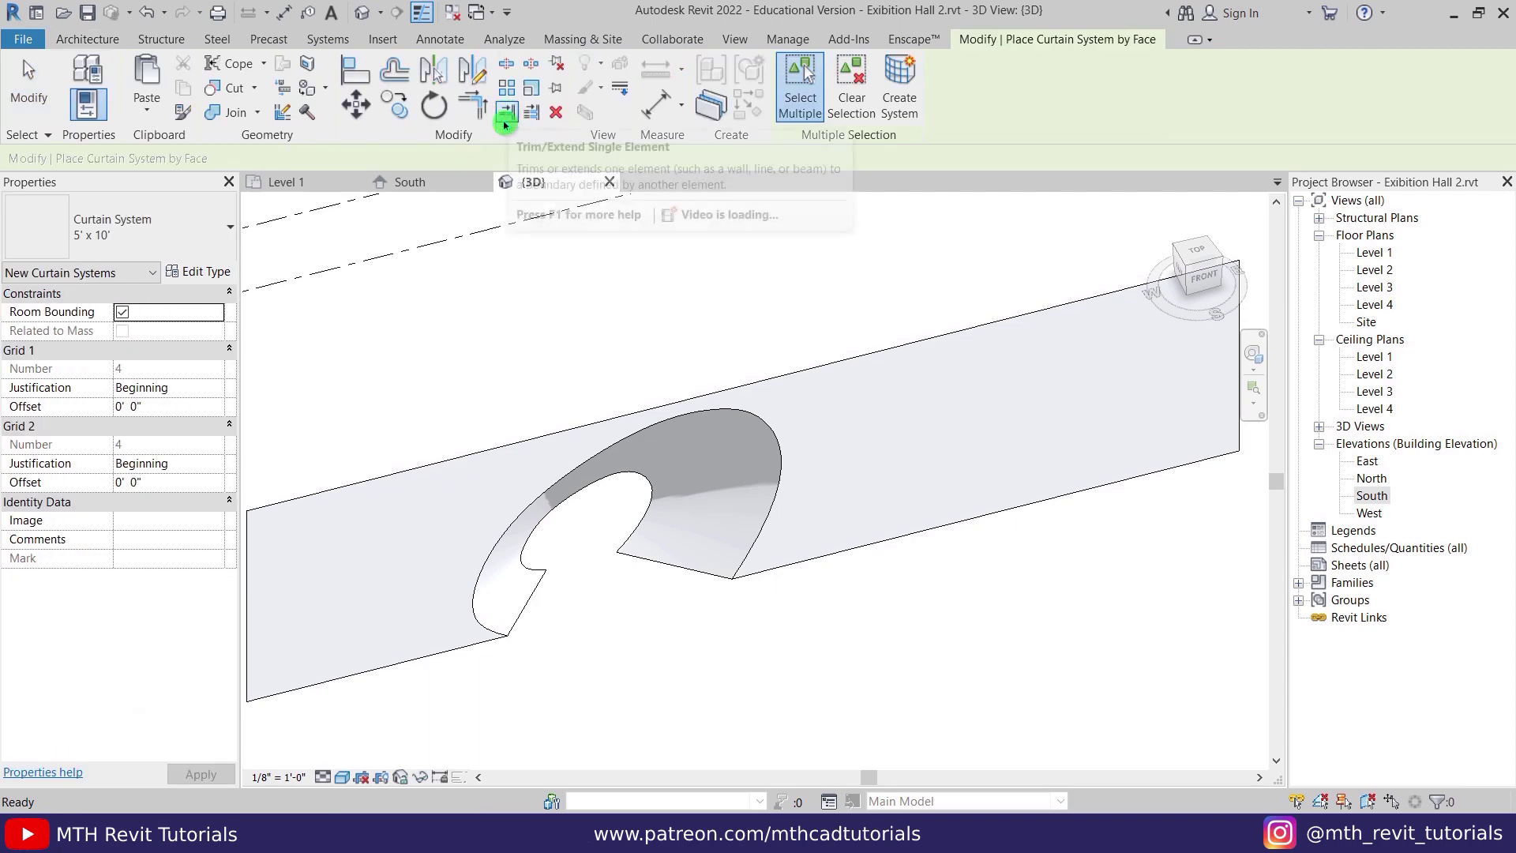
{"action": "left_click", "coordinate": [206, 273]}
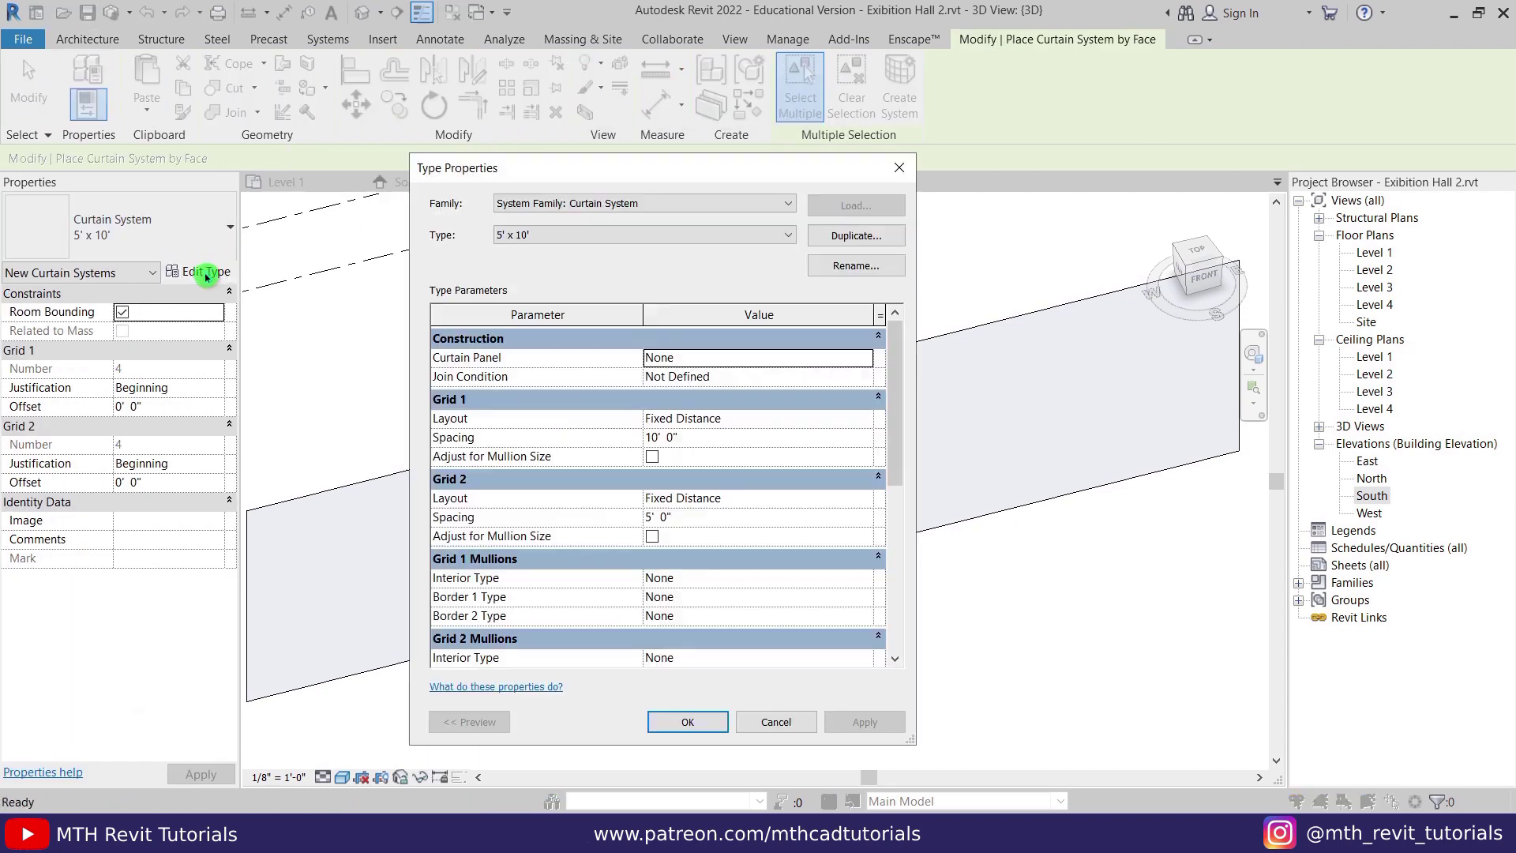
{"action": "left_click", "coordinate": [839, 240]}
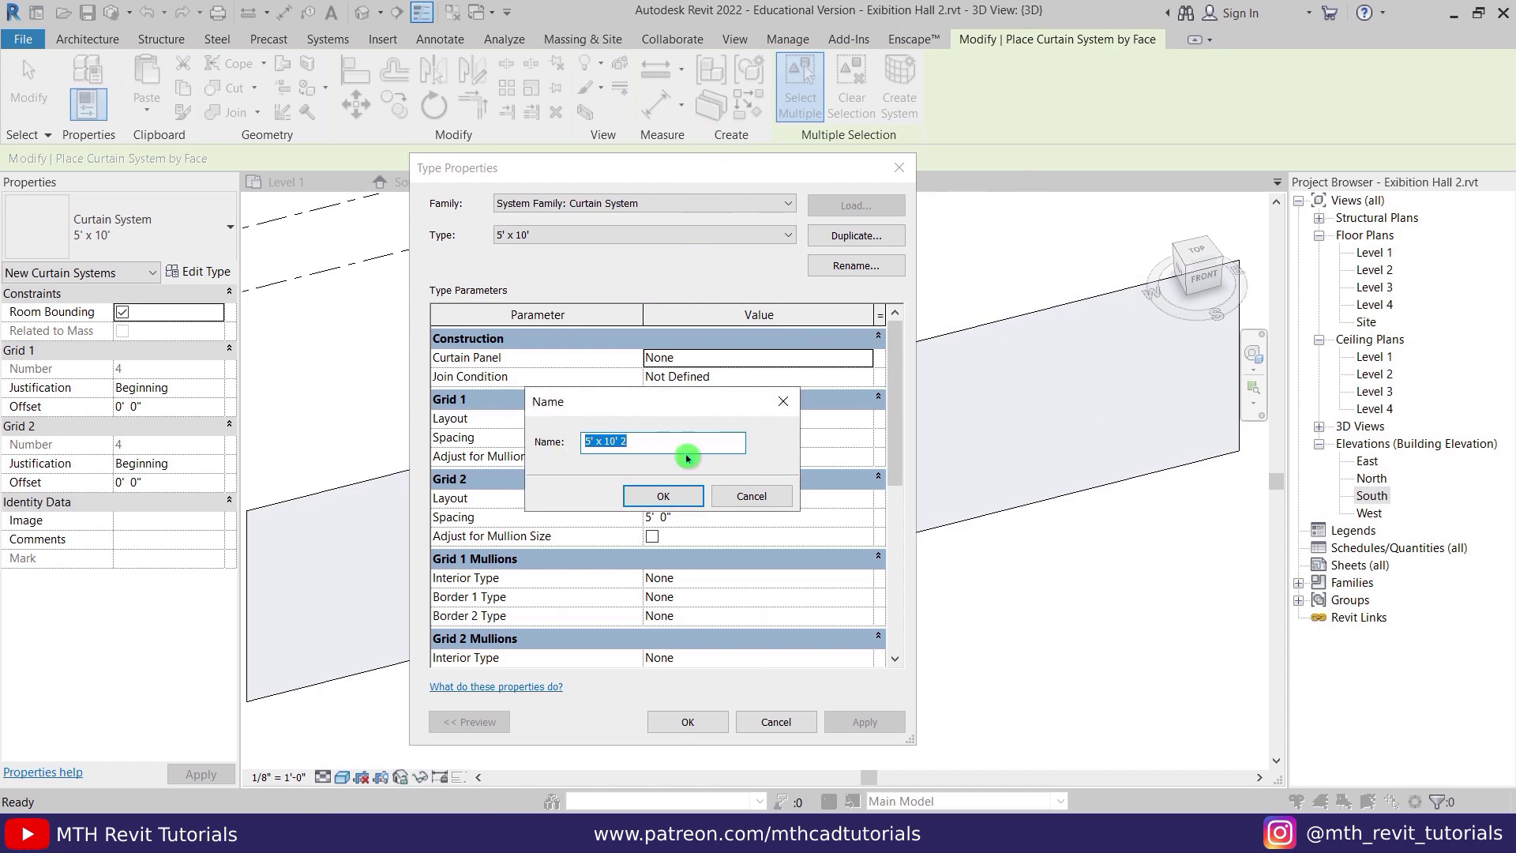
{"action": "left_click", "coordinate": [784, 401]}
{"action": "left_click_drag", "start_coordinate": [738, 161], "coordinate": [458, 184]}
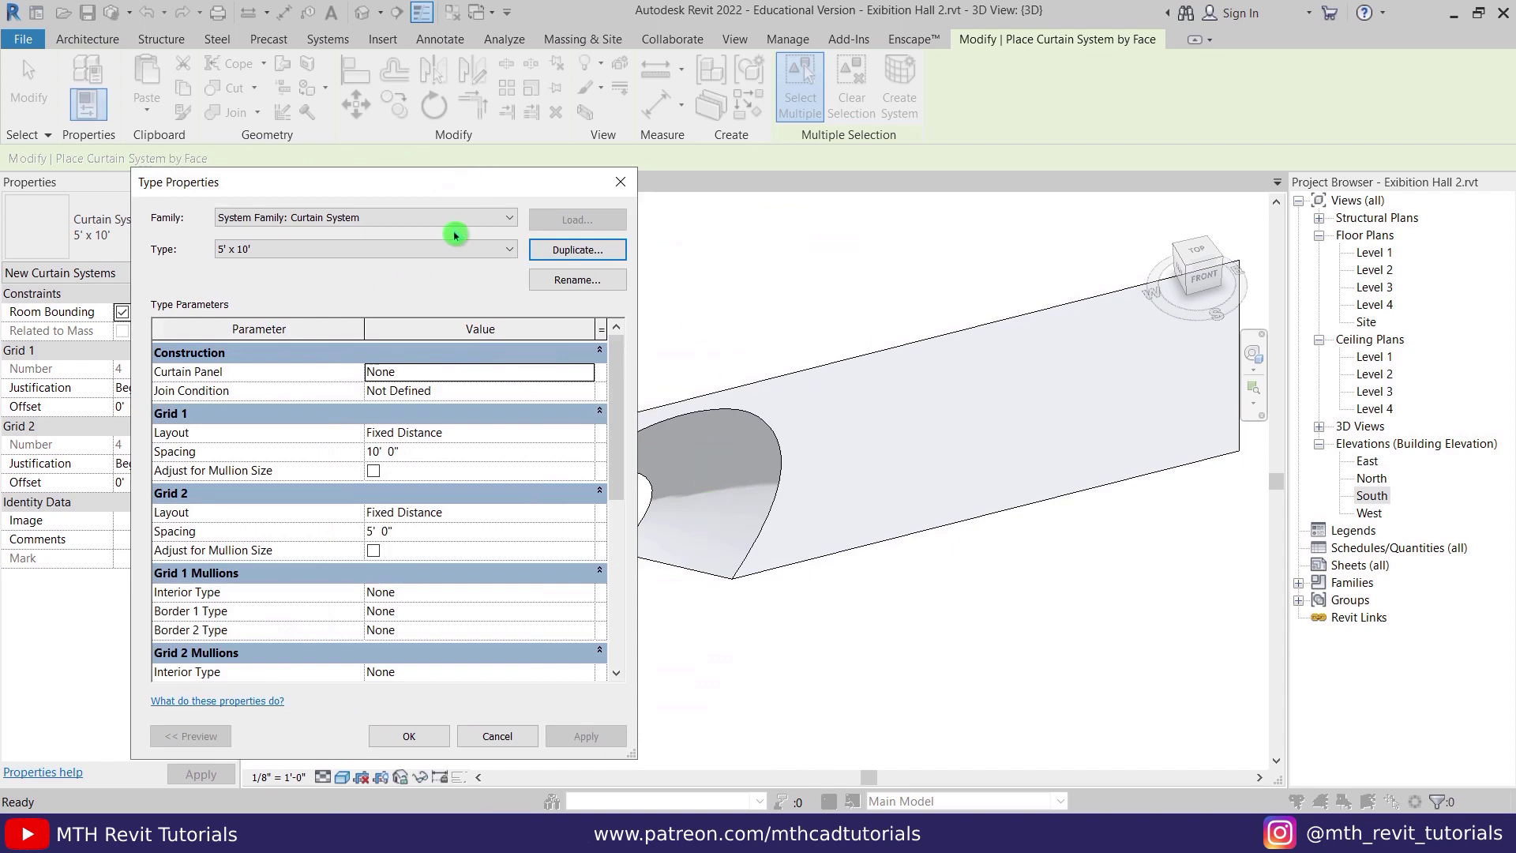
{"action": "left_click_drag", "start_coordinate": [395, 191], "coordinate": [694, 183]}
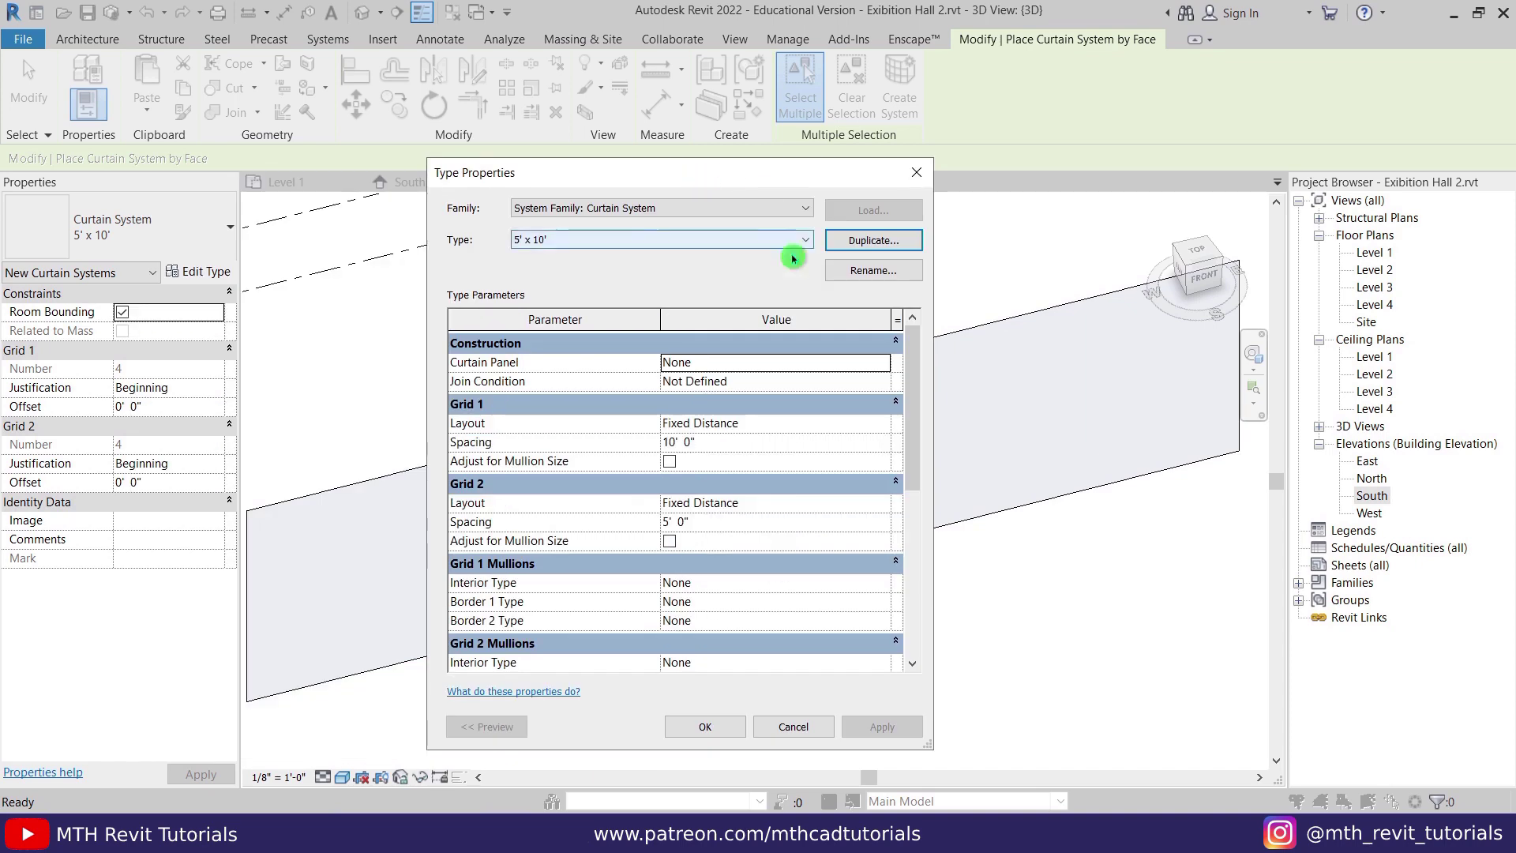
- Duplicate the 5' x 10' curtain system type as "Aluminum Slats - C"
{"action": "left_click", "coordinate": [866, 241]}
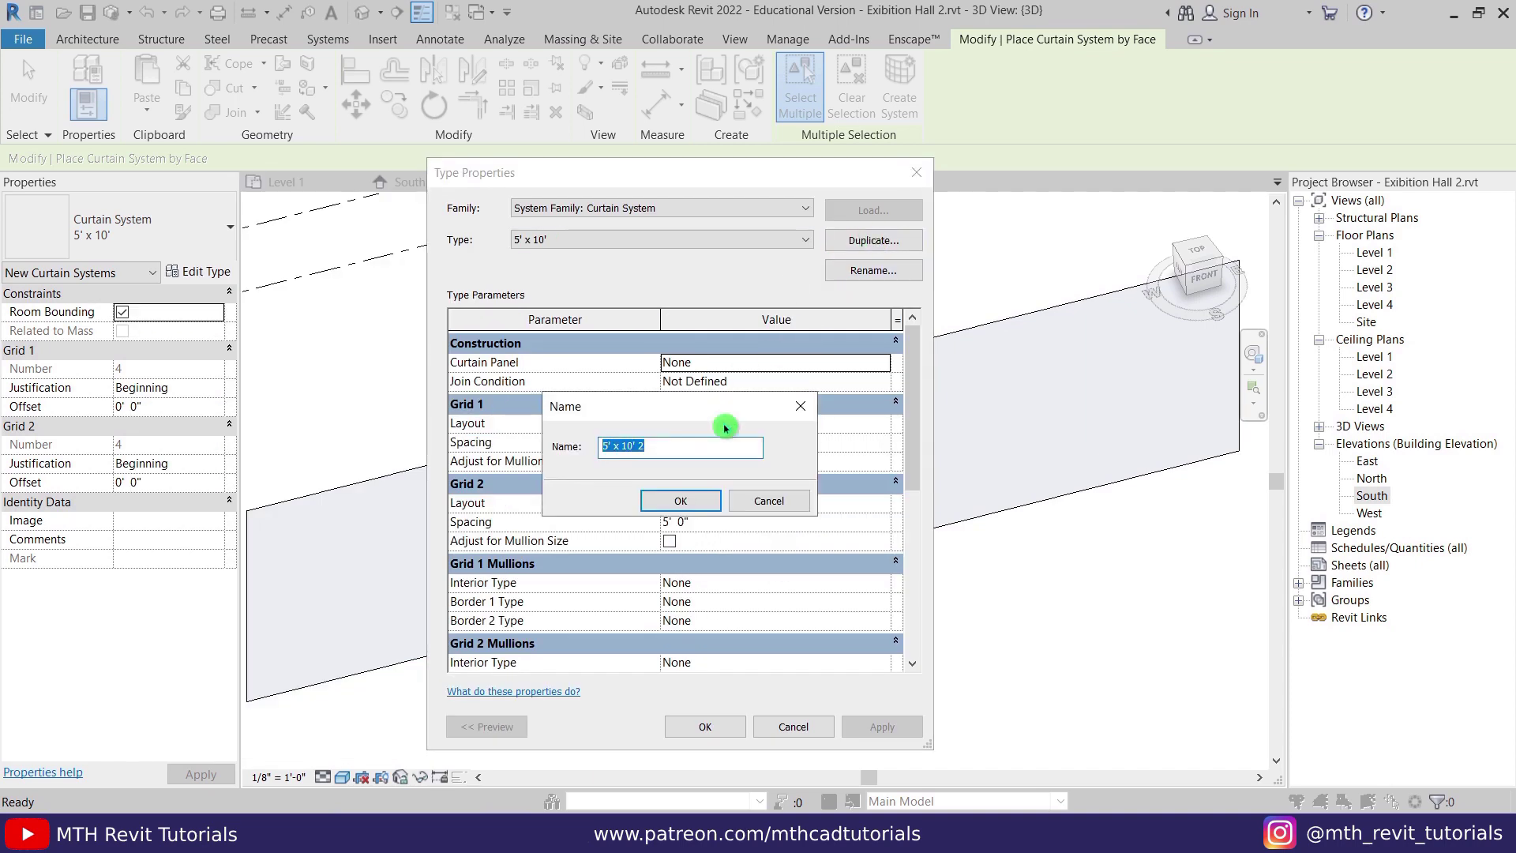
{"action": "type", "text": "Aluminum Slats - C"}
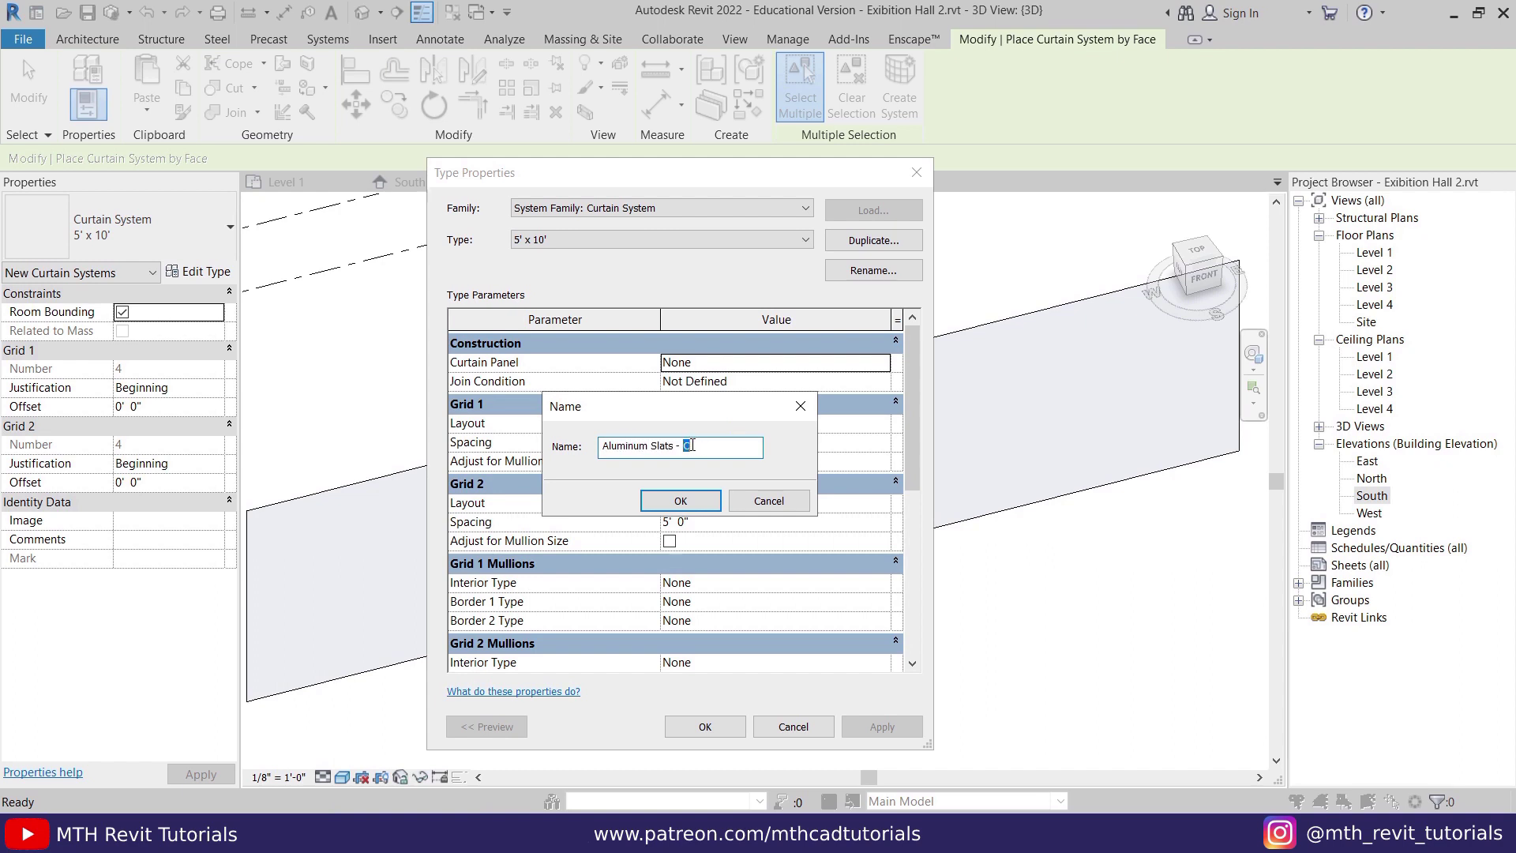
{"action": "left_click", "coordinate": [694, 498]}
- Set the new type's Grid 1 layout to Fixed Distance with 1.5" spacing and its Grid 2 layout to None
{"action": "left_click", "coordinate": [871, 425]}
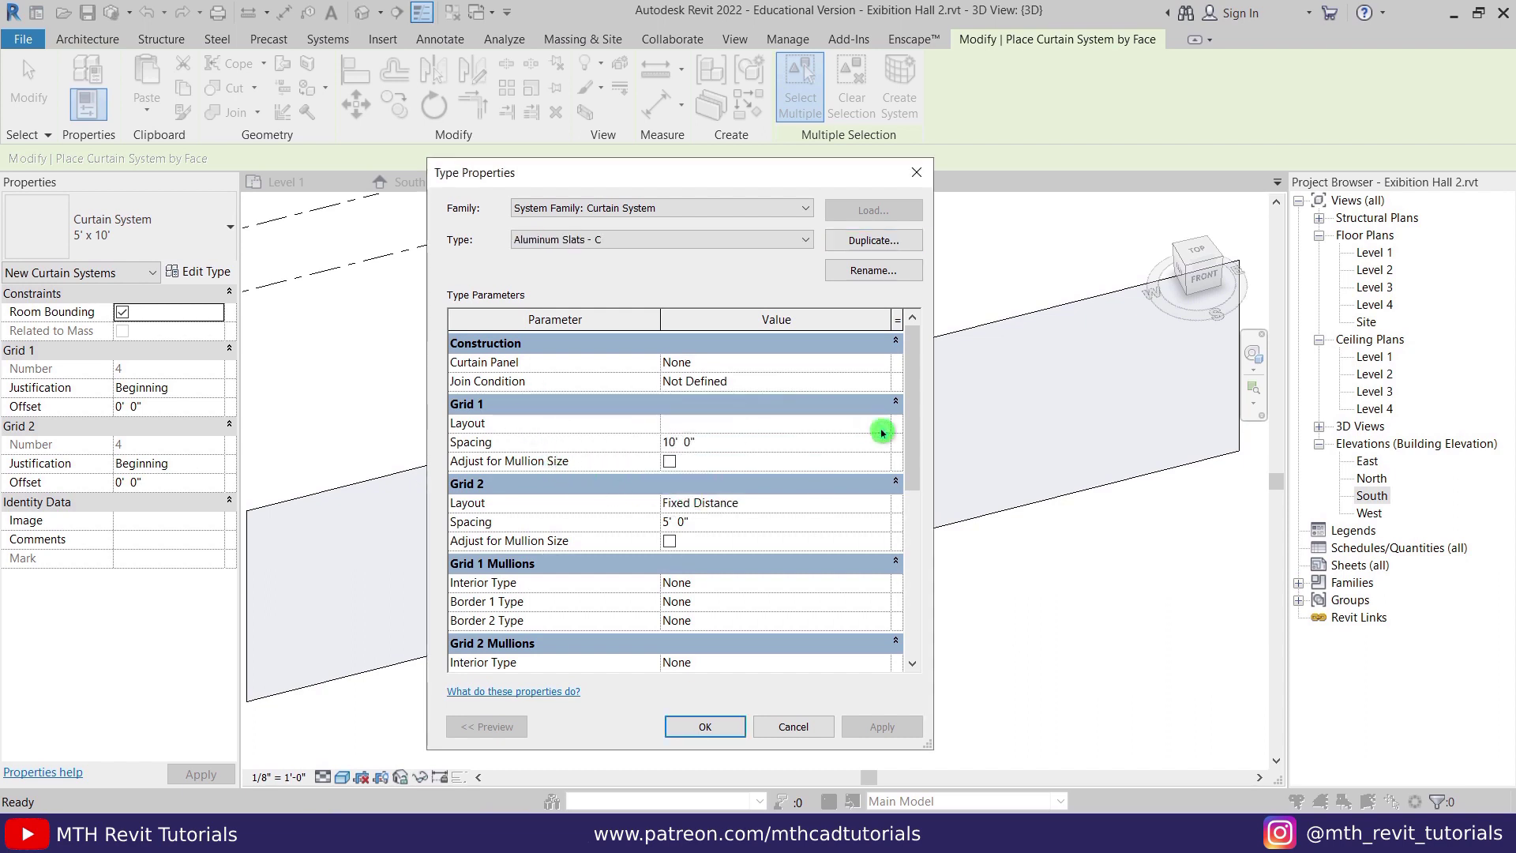
{"action": "left_click", "coordinate": [878, 425]}
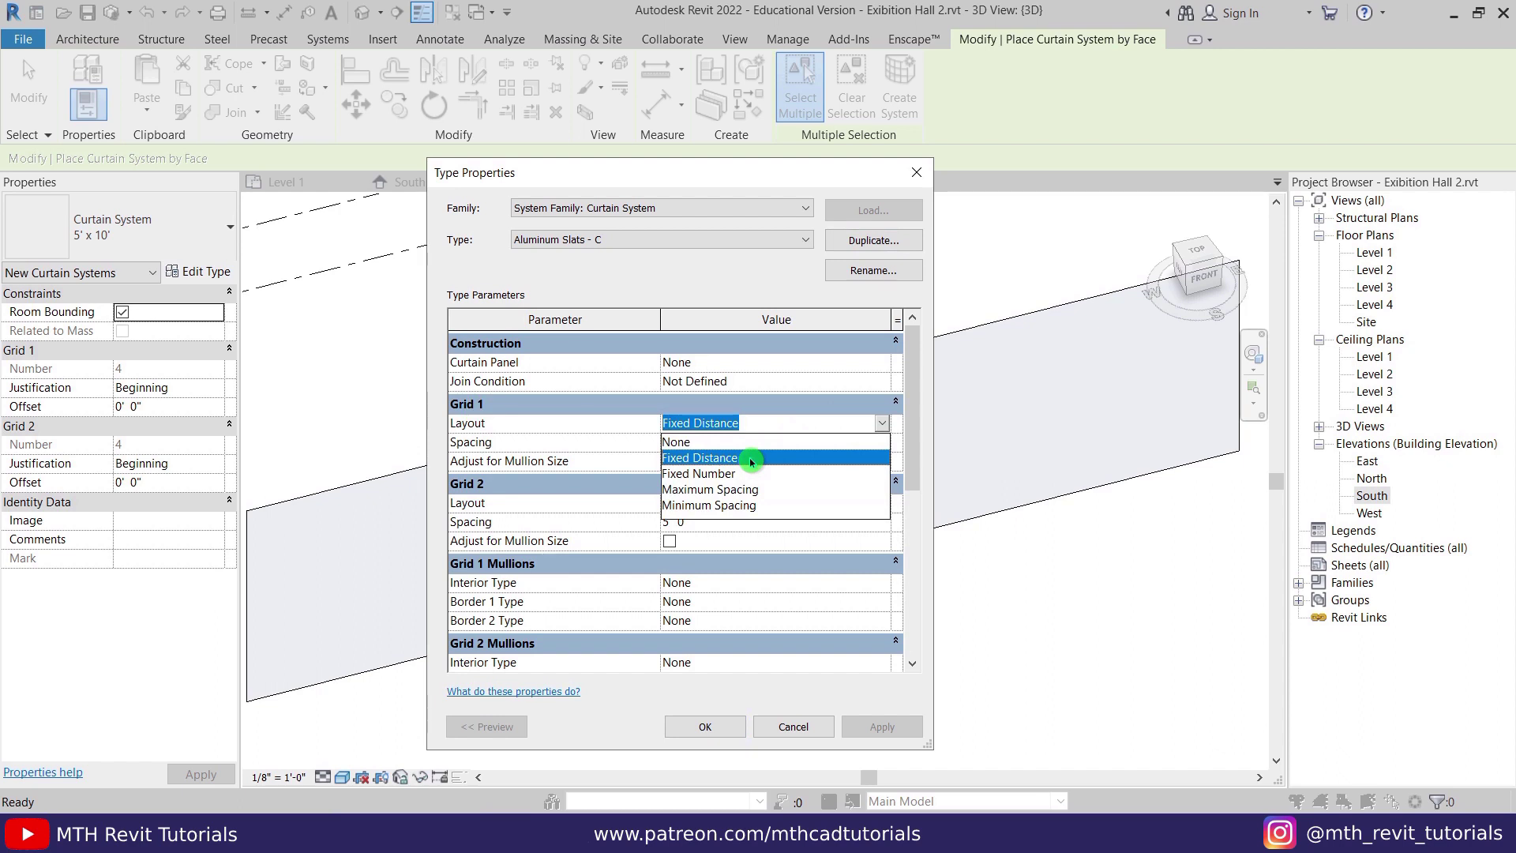
{"action": "left_click", "coordinate": [750, 460]}
{"action": "left_click", "coordinate": [694, 443]}
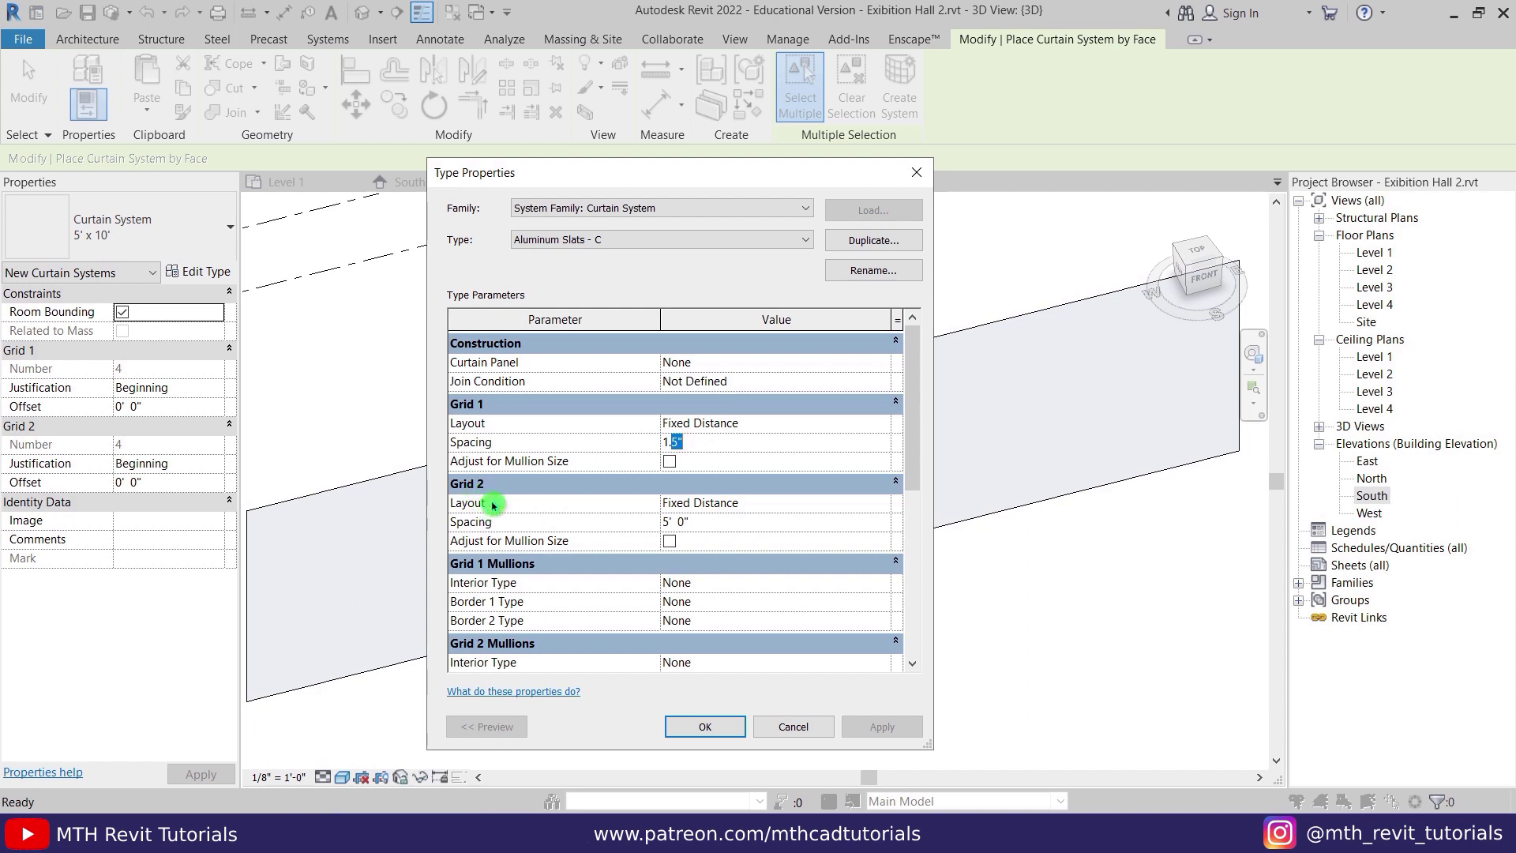
{"action": "left_click", "coordinate": [881, 503]}
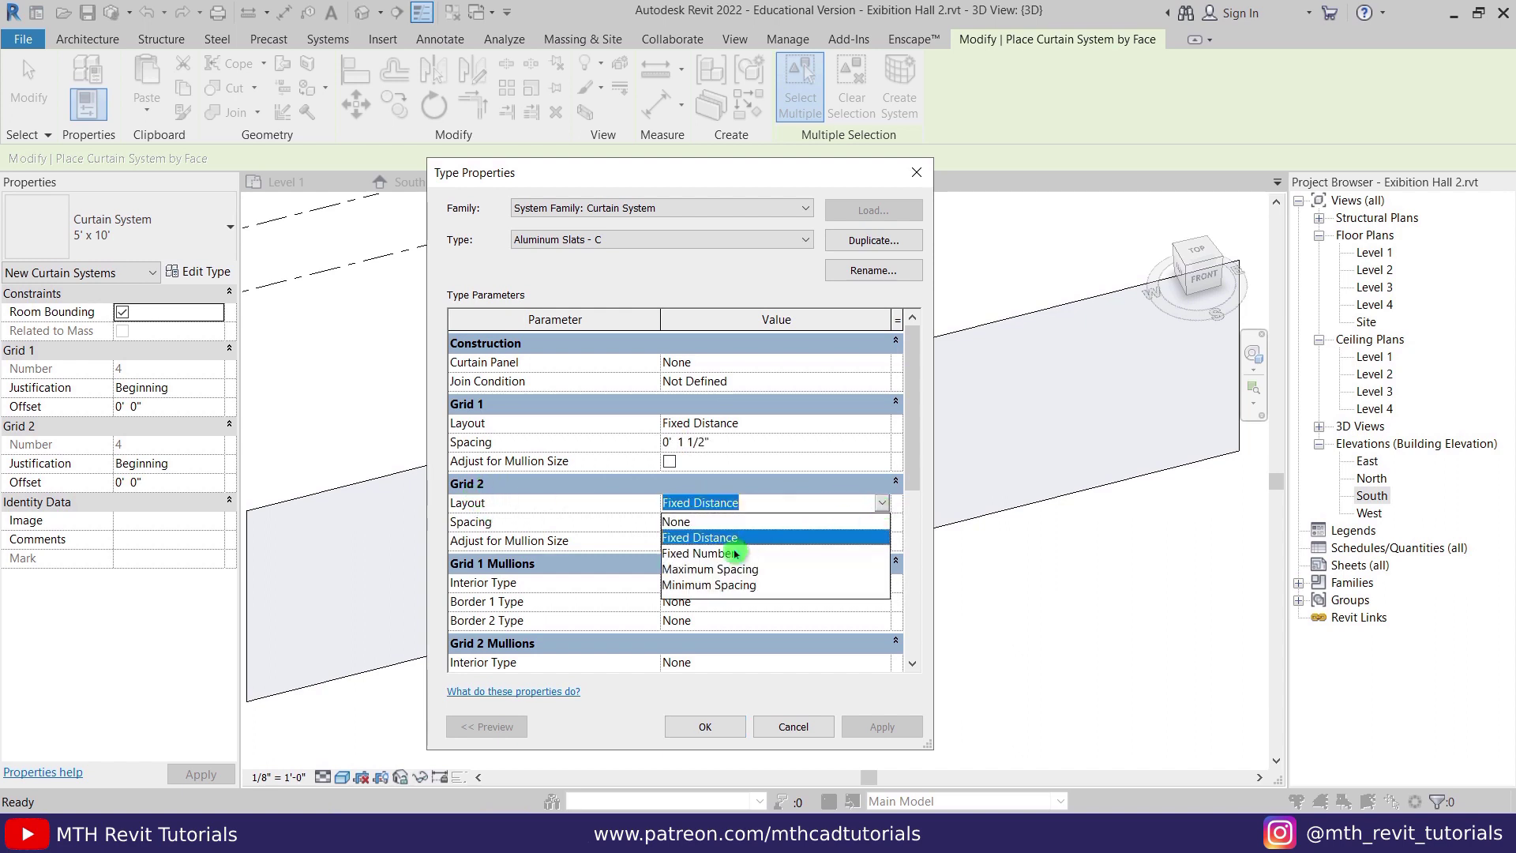
{"action": "left_click", "coordinate": [693, 522]}
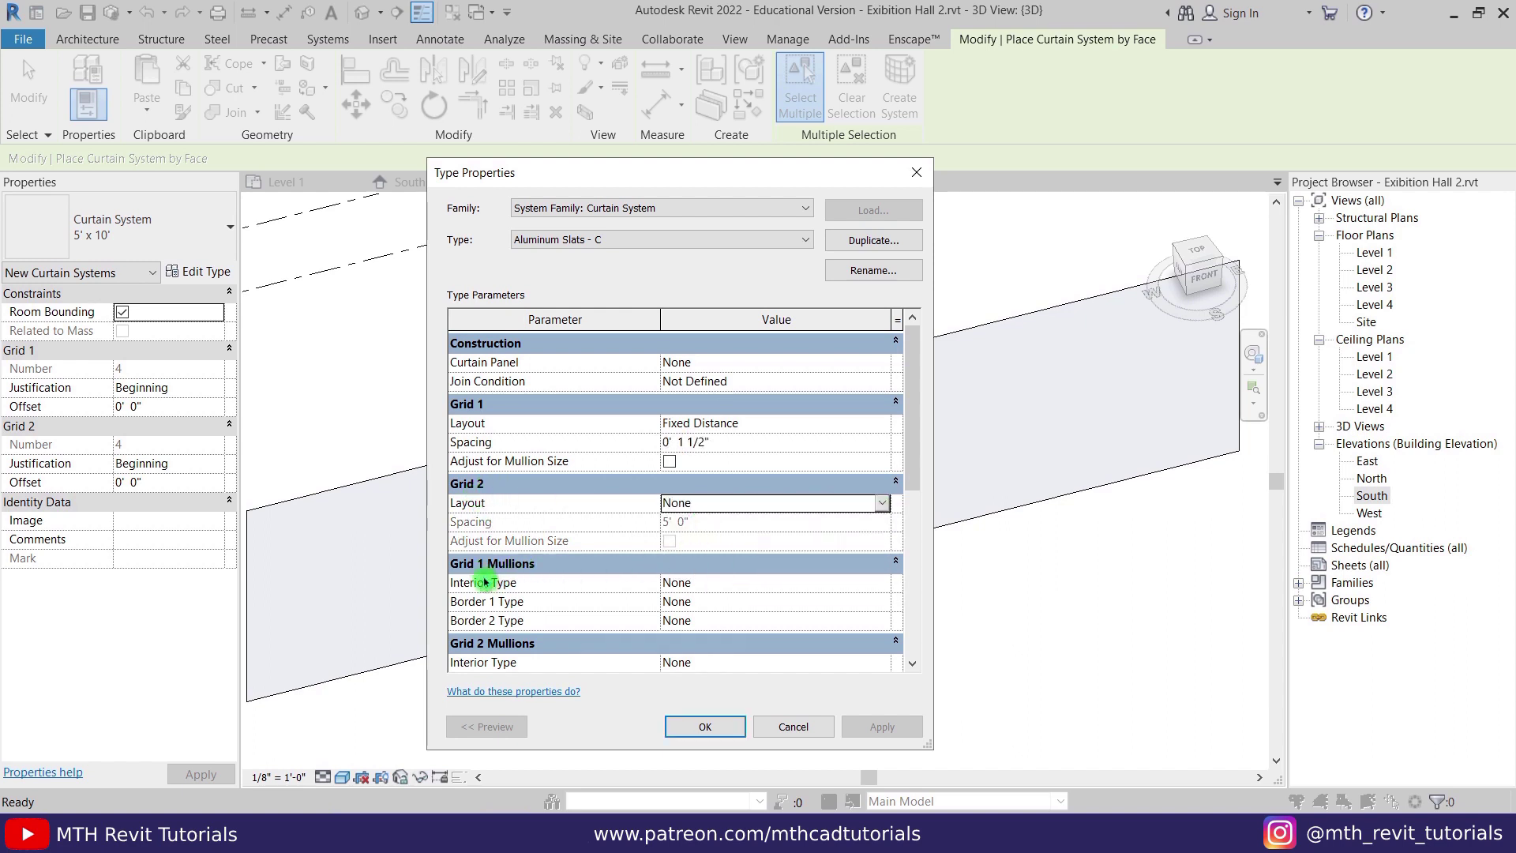
- Assign the 1" Square rectangular mullion to Grid 1's interior, Border 1 and Border 2 types, and accept the type properties
{"action": "left_click", "coordinate": [885, 582]}
{"action": "left_click", "coordinate": [881, 582]}
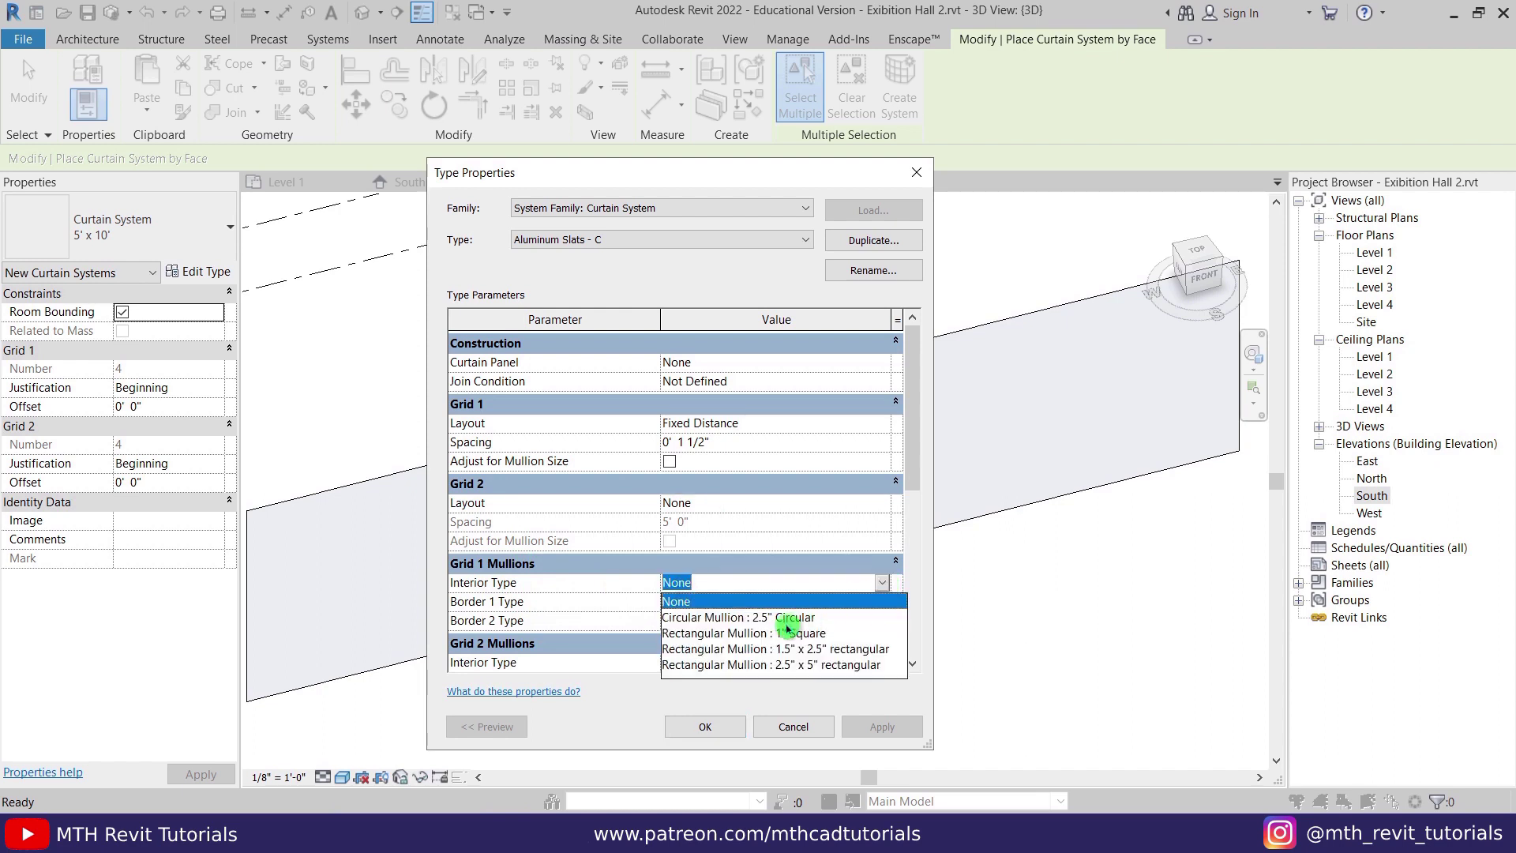
{"action": "left_click", "coordinate": [799, 634]}
{"action": "left_click", "coordinate": [881, 601]}
{"action": "left_click", "coordinate": [881, 601]}
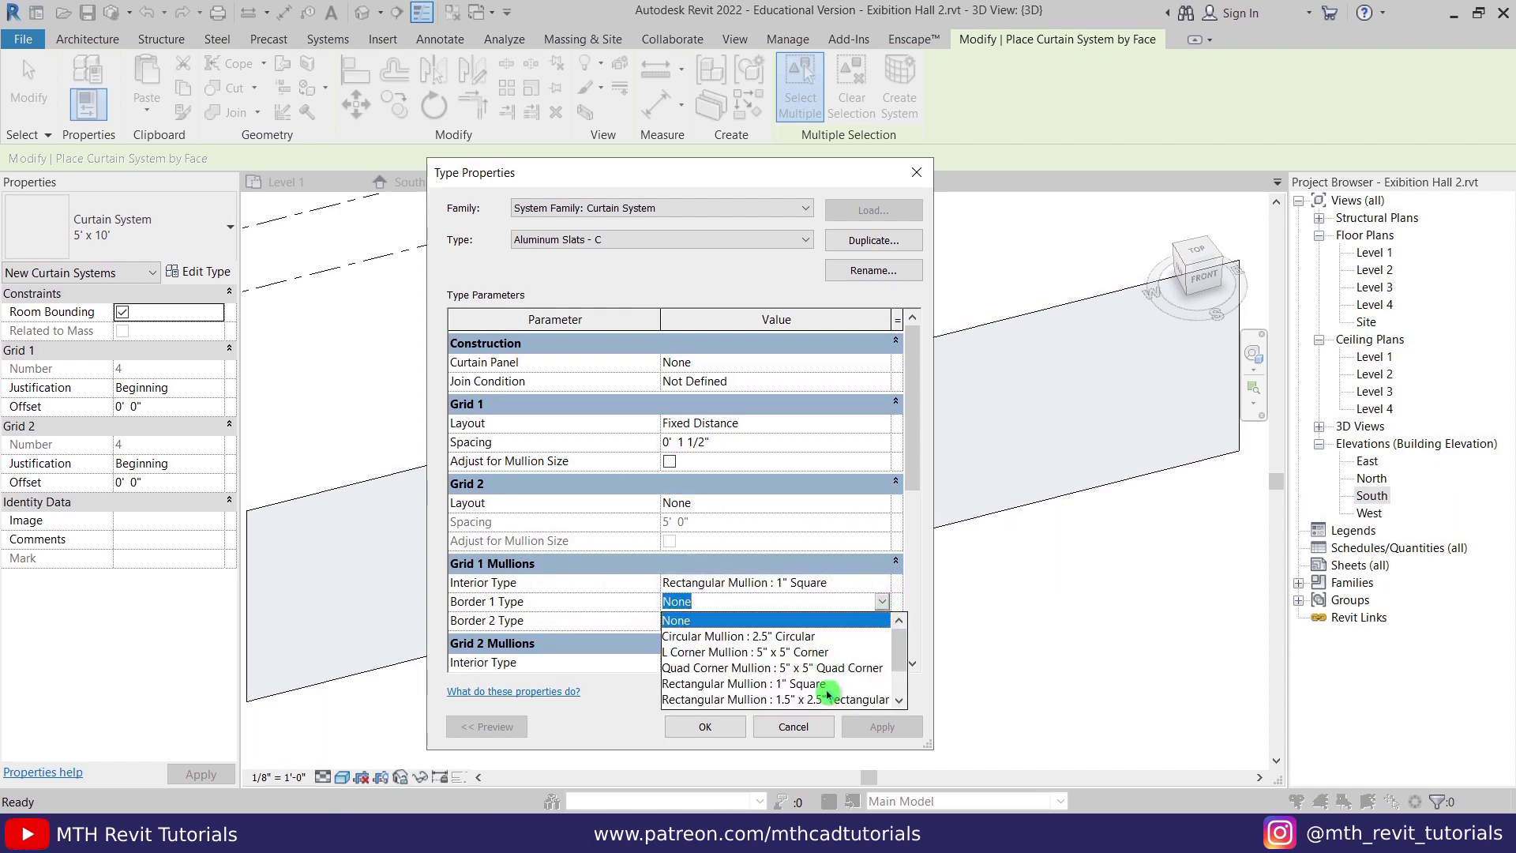
{"action": "left_click", "coordinate": [825, 686]}
{"action": "left_click", "coordinate": [881, 620]}
{"action": "left_click", "coordinate": [881, 621]}
{"action": "left_click", "coordinate": [833, 709]}
{"action": "left_click", "coordinate": [707, 726]}
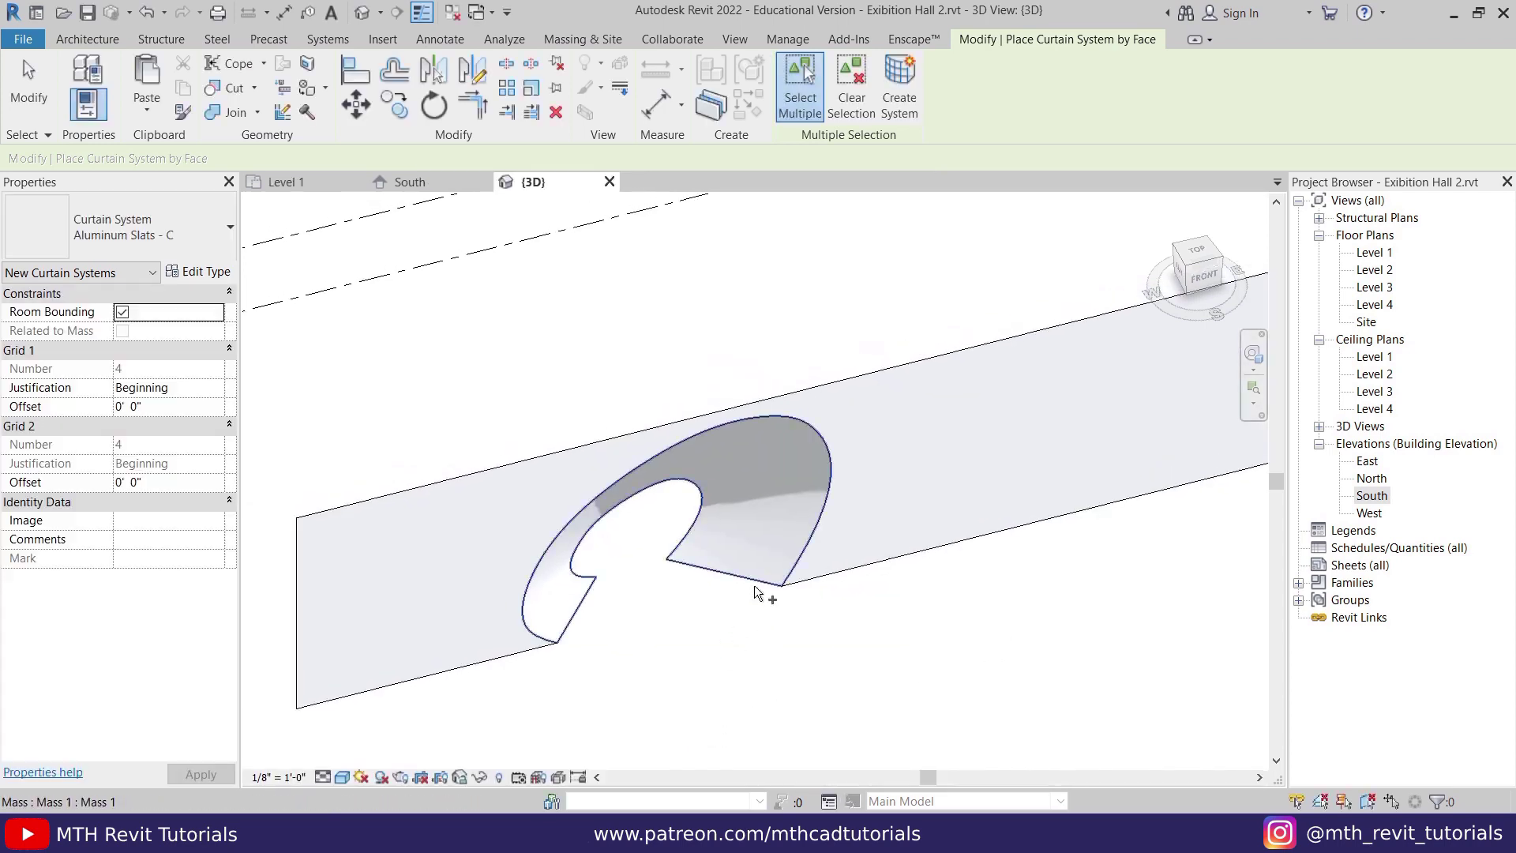
- Try to create an Aluminum Slats - C curtain system on the entire curved entrance face
{"action": "scroll", "coordinate": [700, 613], "scroll_direction": "up", "scroll_amount": 2}
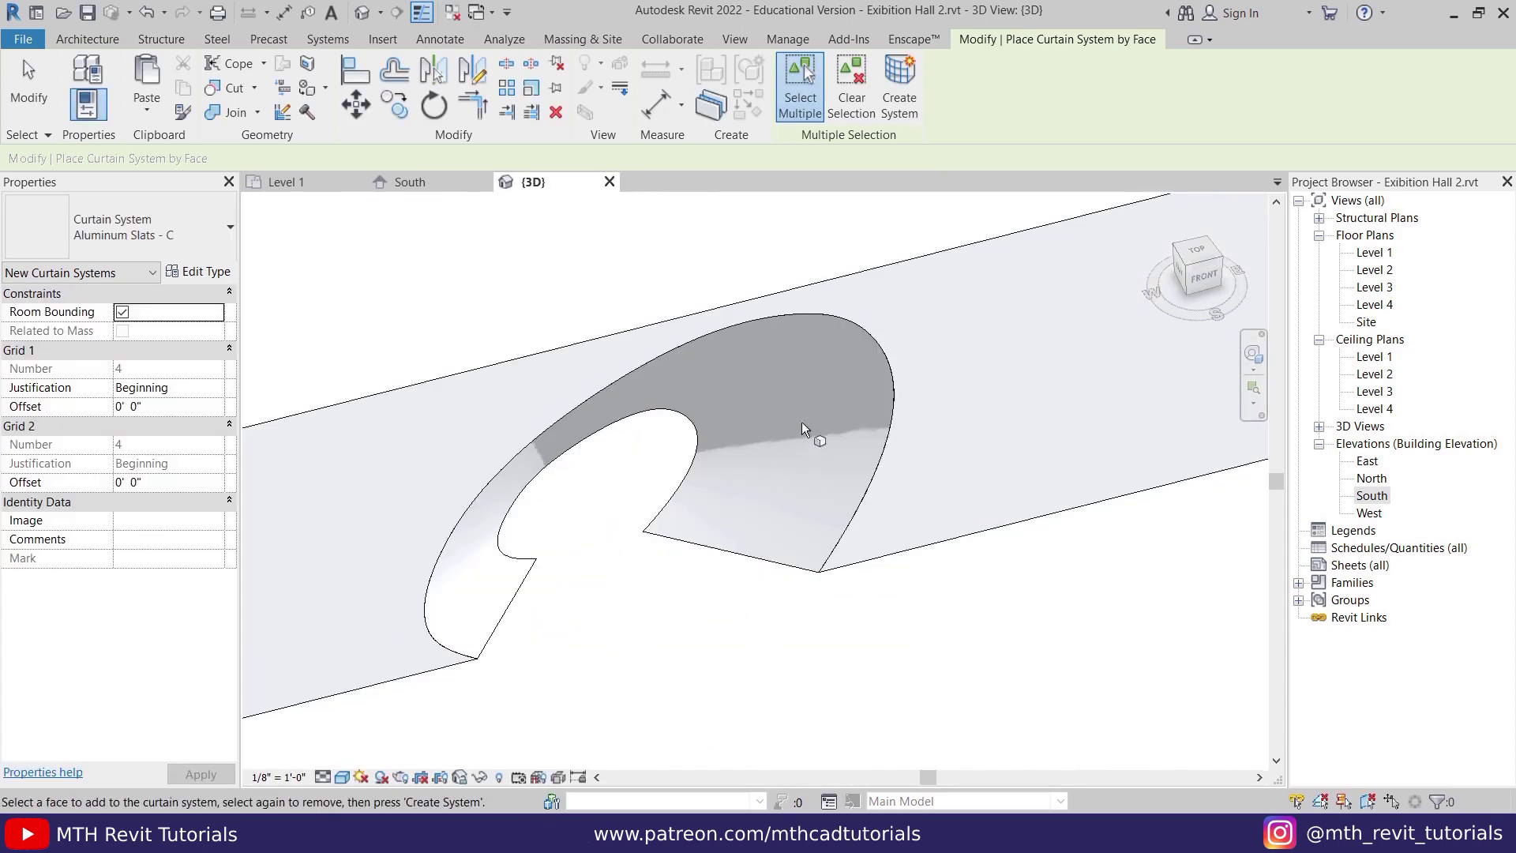
{"action": "left_click", "coordinate": [748, 321]}
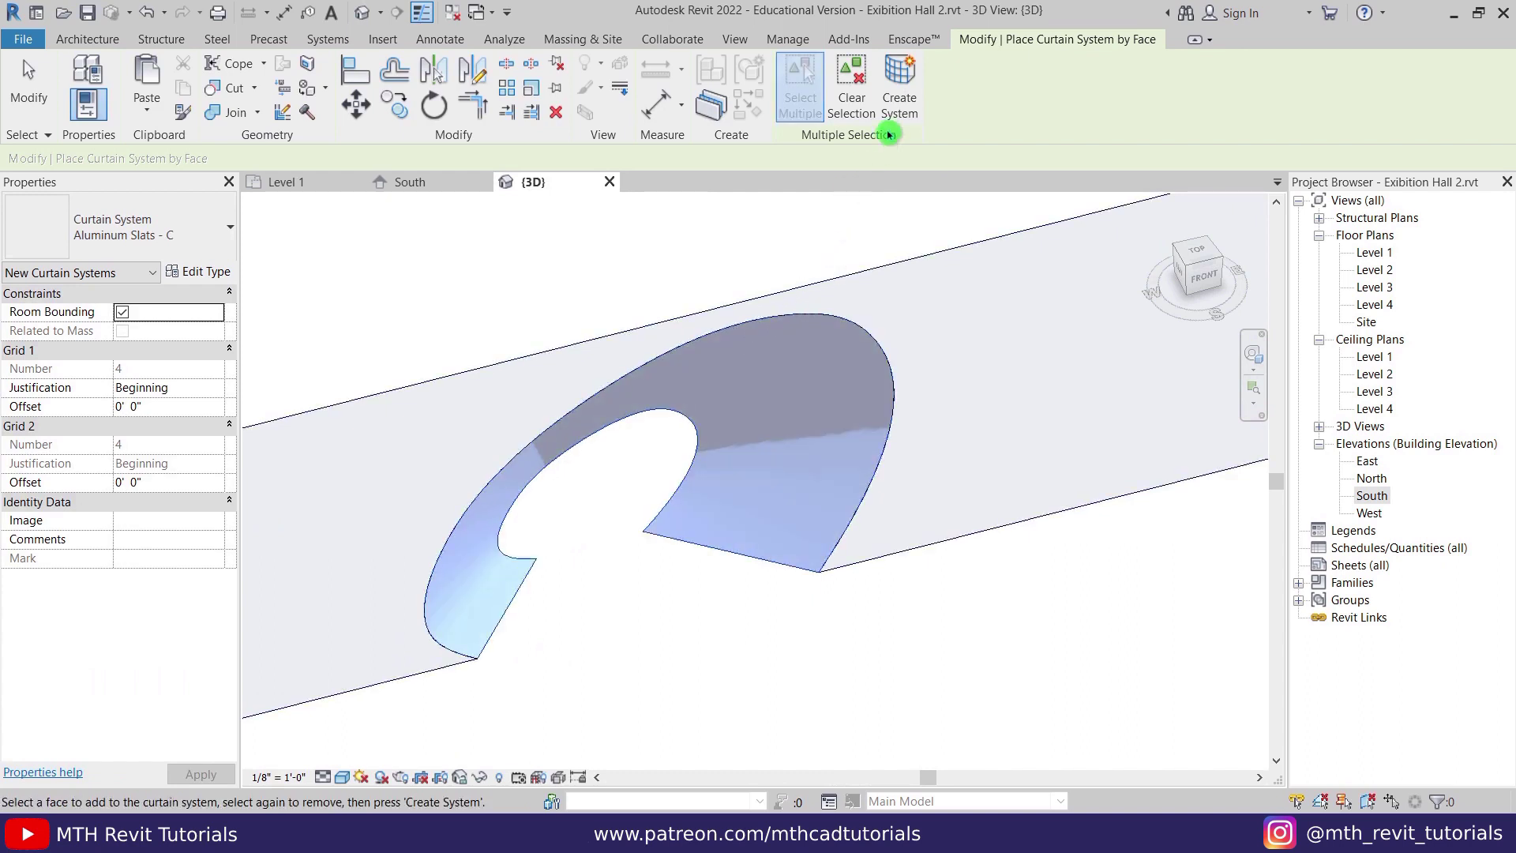
{"action": "left_click", "coordinate": [901, 111]}
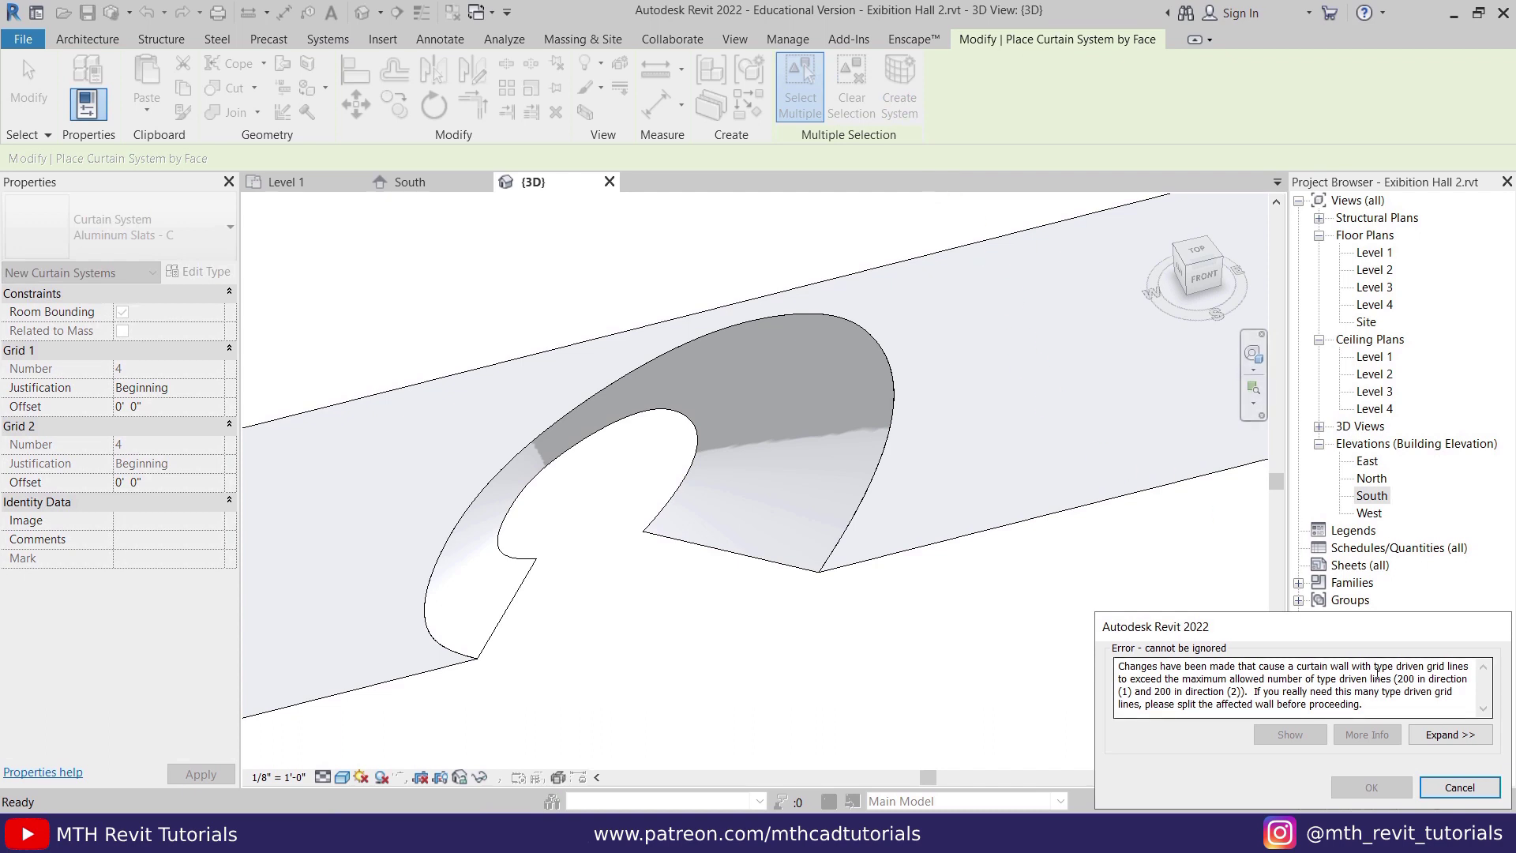
{"action": "left_click_drag", "start_coordinate": [1402, 666], "coordinate": [1267, 683]}
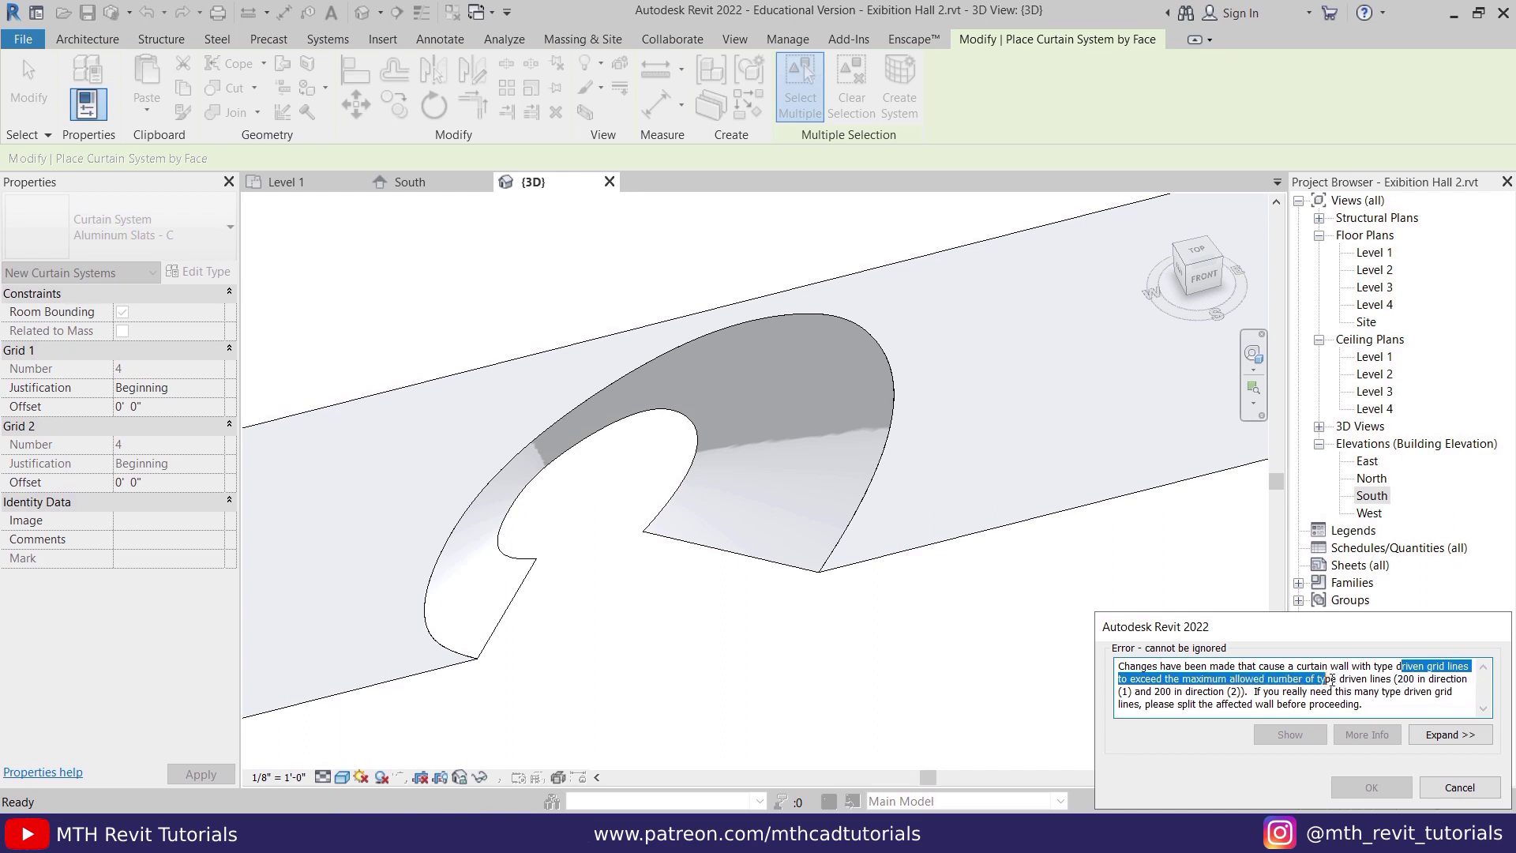
{"action": "left_click_drag", "start_coordinate": [1155, 692], "coordinate": [1161, 690]}
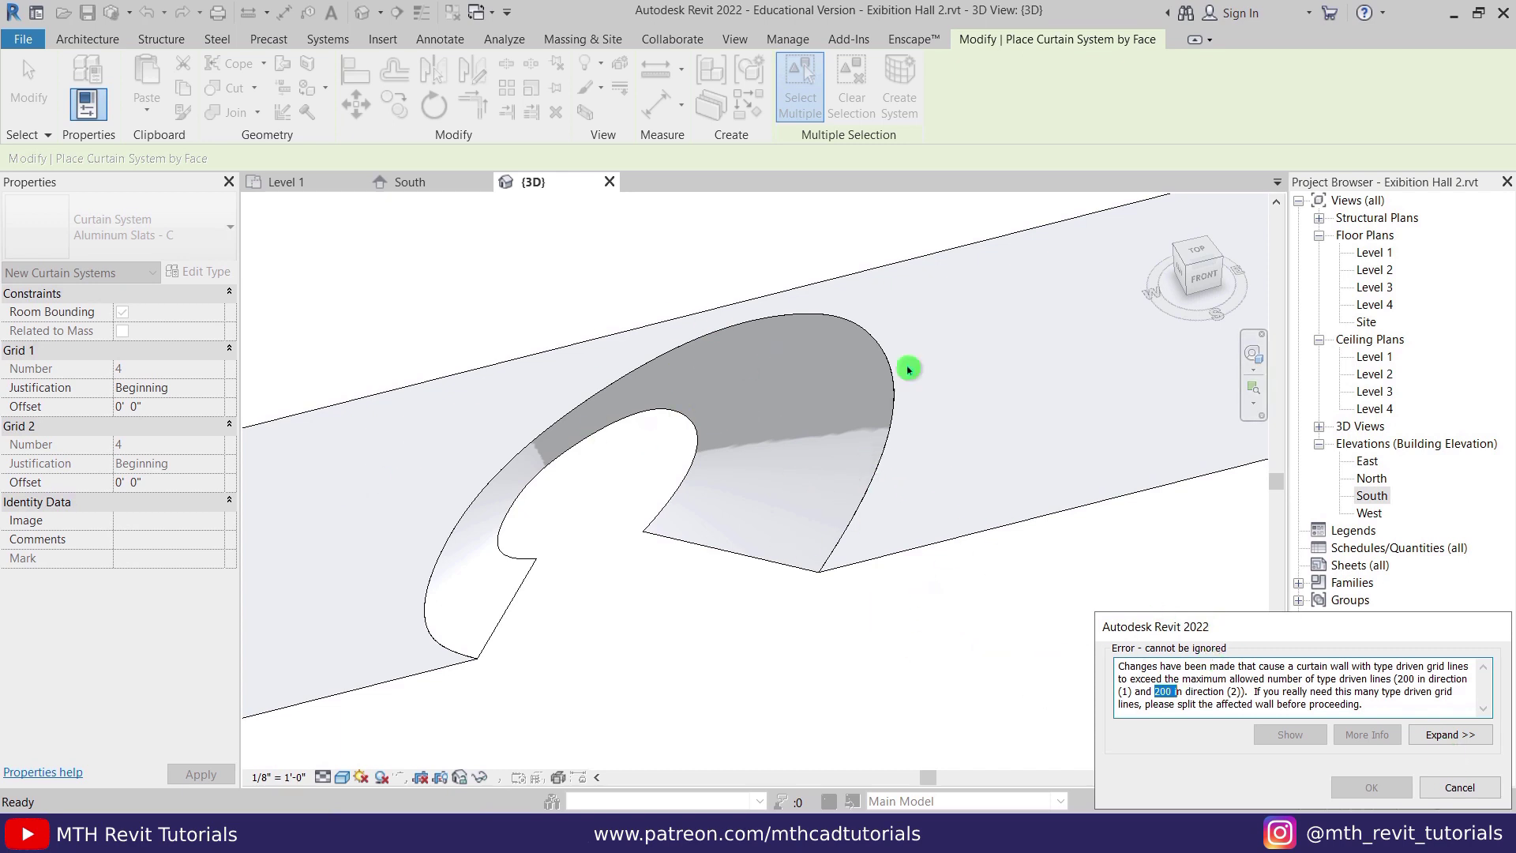
{"action": "left_click", "coordinate": [1460, 788]}
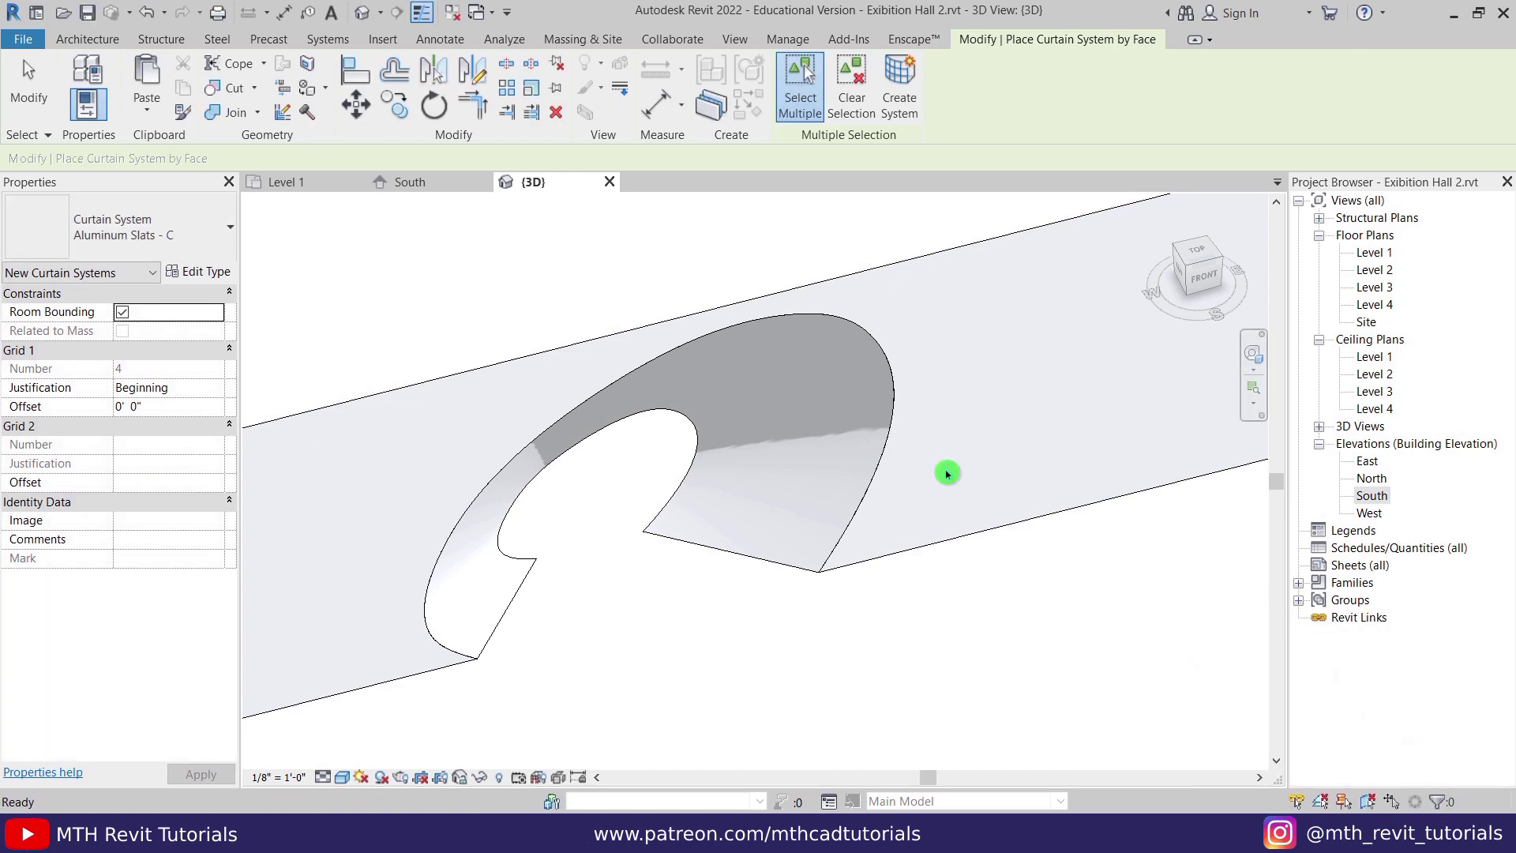
{"action": "key", "text": "Escape"}
- Edit the mass in place and add four edges across the curved entrance form, splitting it into five segments
{"action": "left_click", "coordinate": [861, 354]}
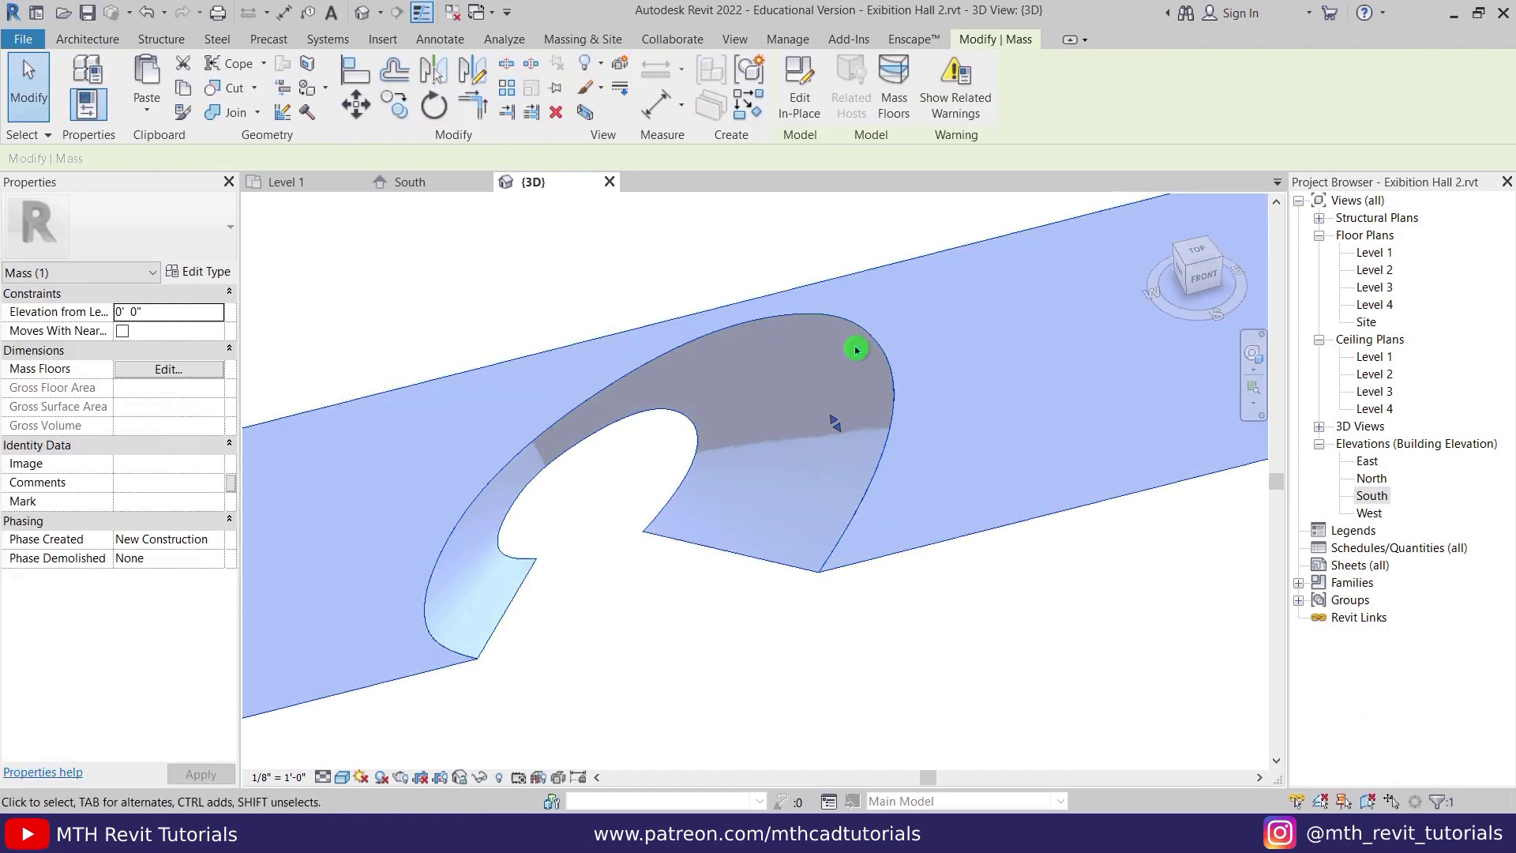
{"action": "left_click", "coordinate": [814, 120]}
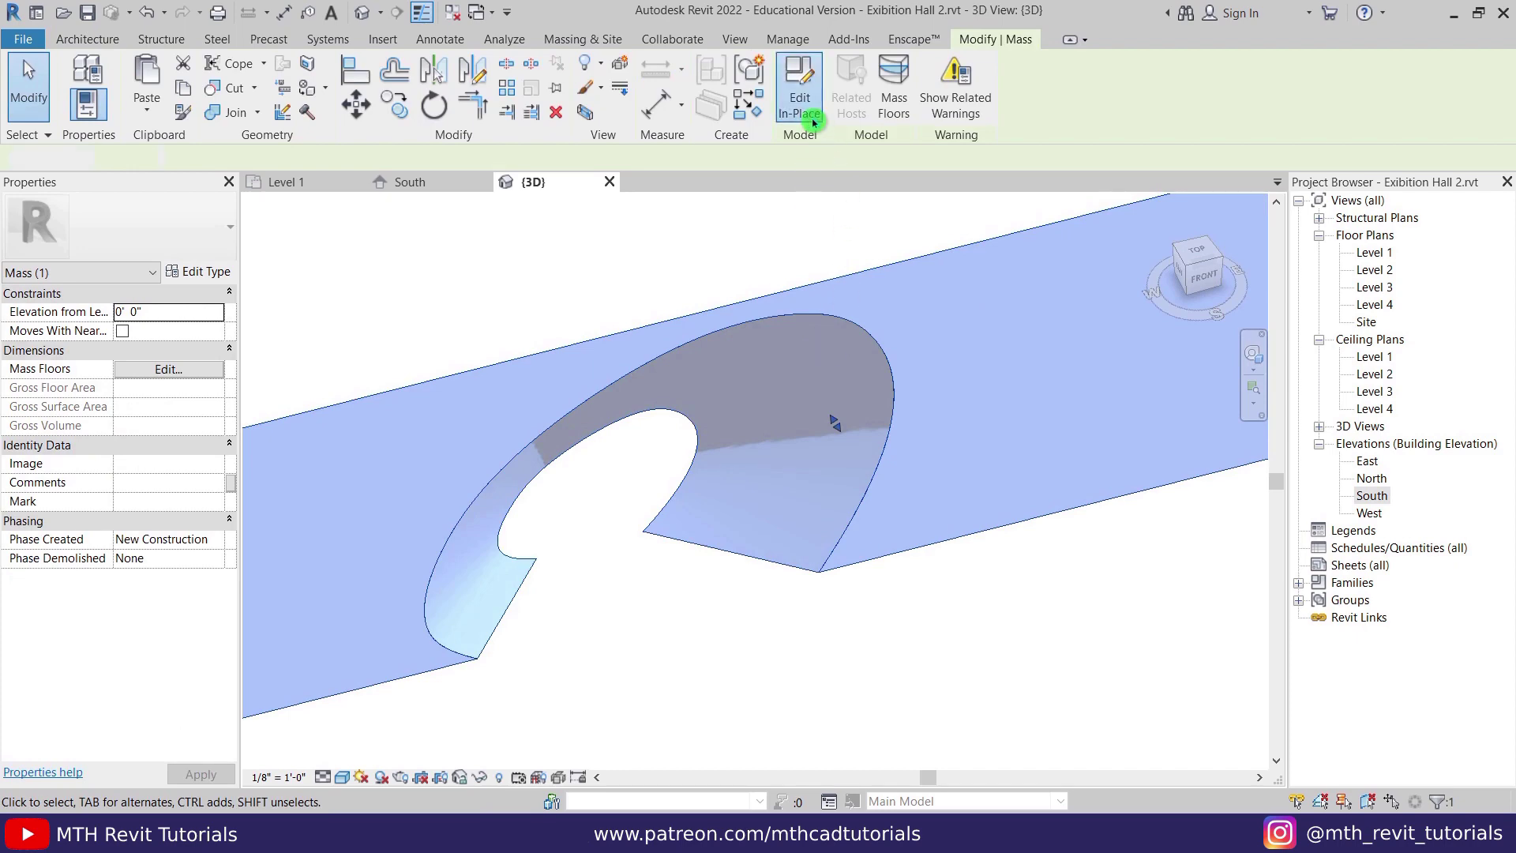
{"action": "scroll", "coordinate": [805, 434], "scroll_direction": "down", "scroll_amount": 2}
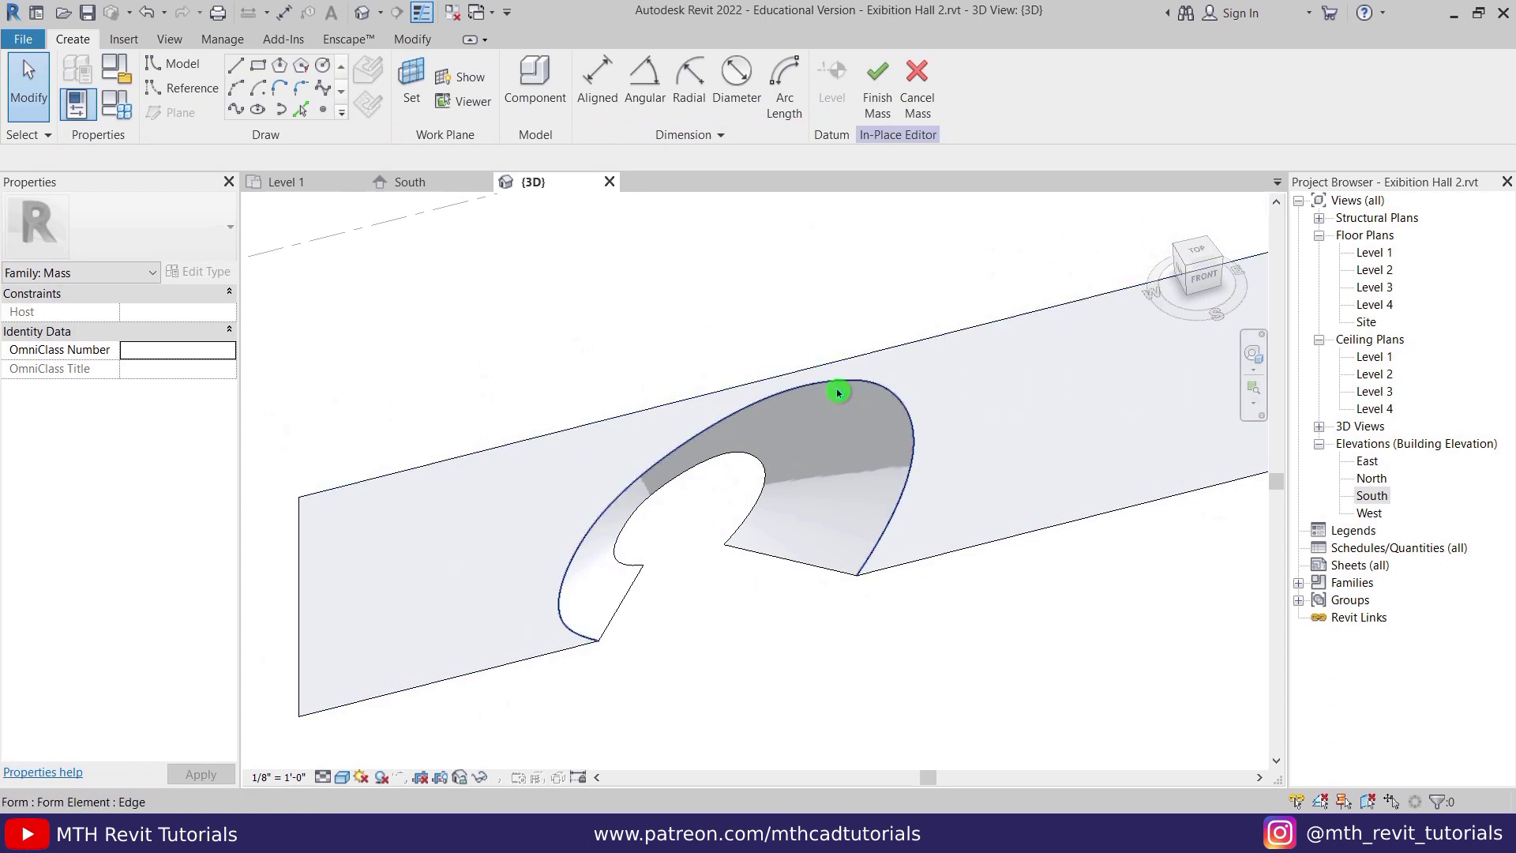
{"action": "key", "text": "Tab"}
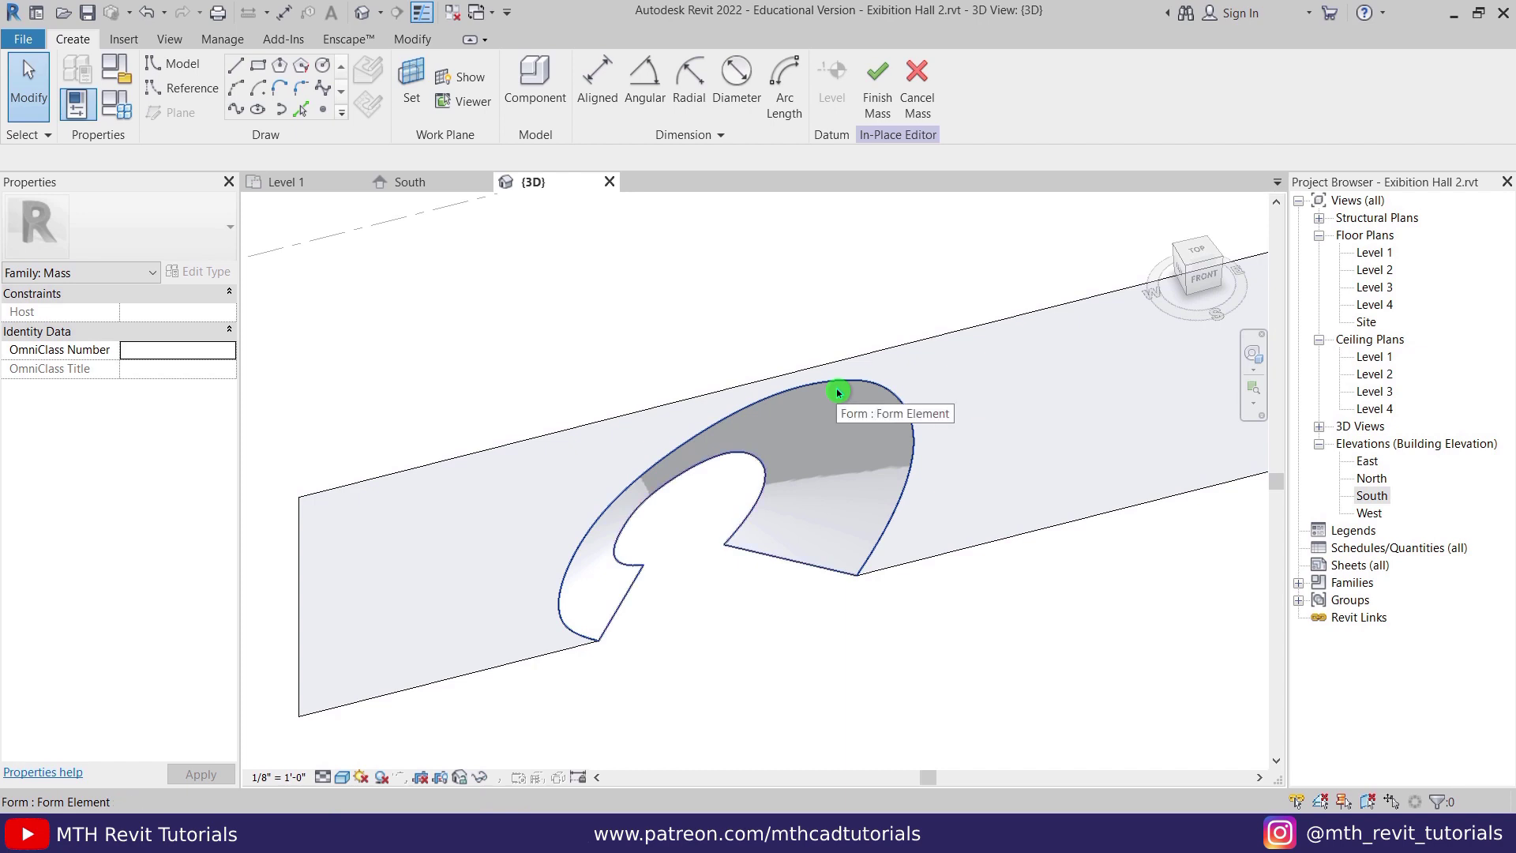
{"action": "left_click", "coordinate": [846, 437]}
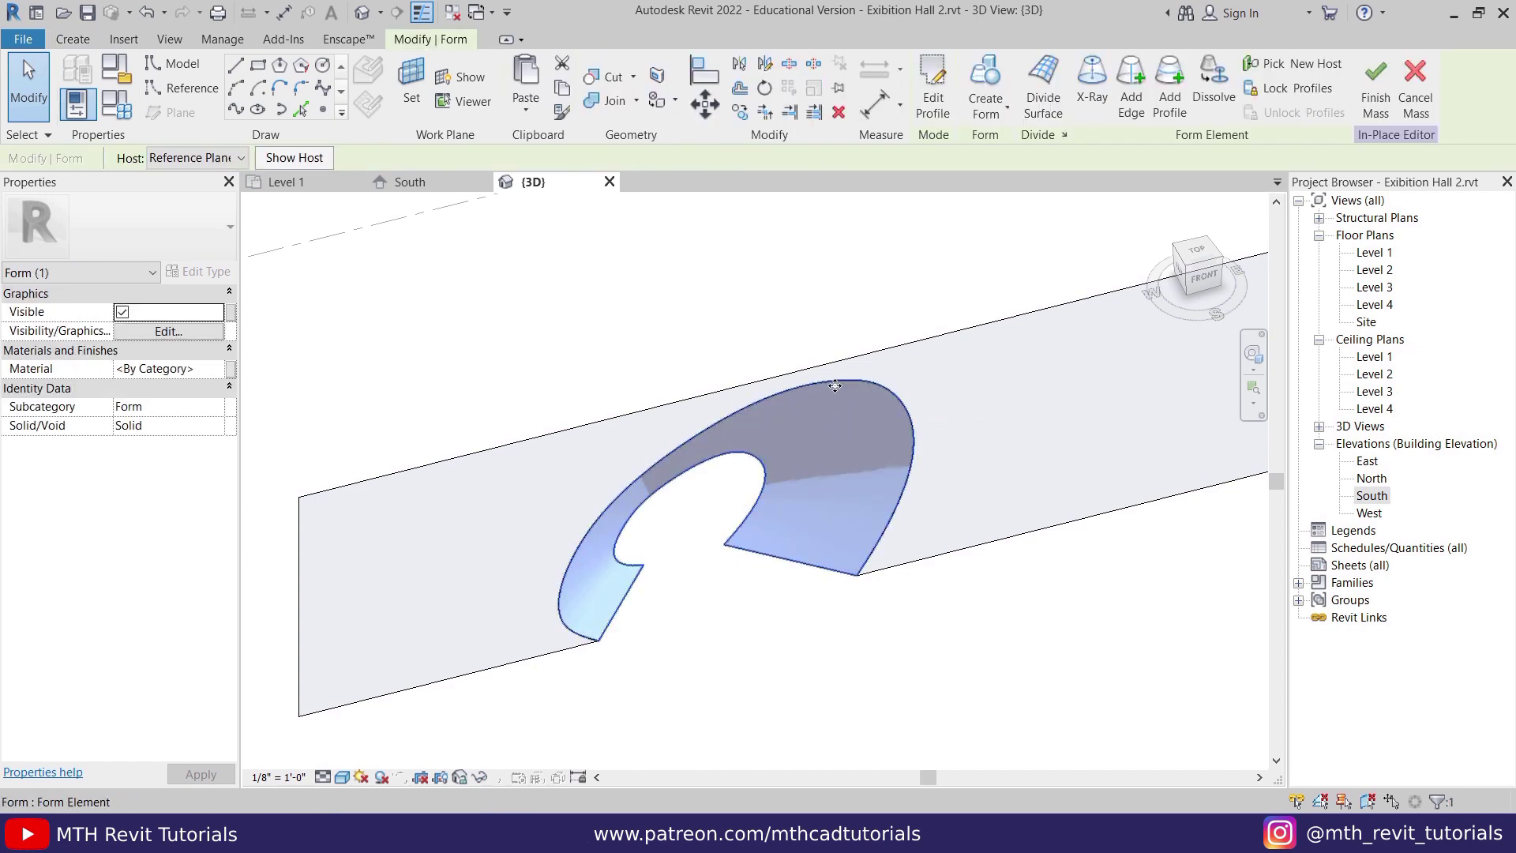
{"action": "left_click", "coordinate": [1147, 110]}
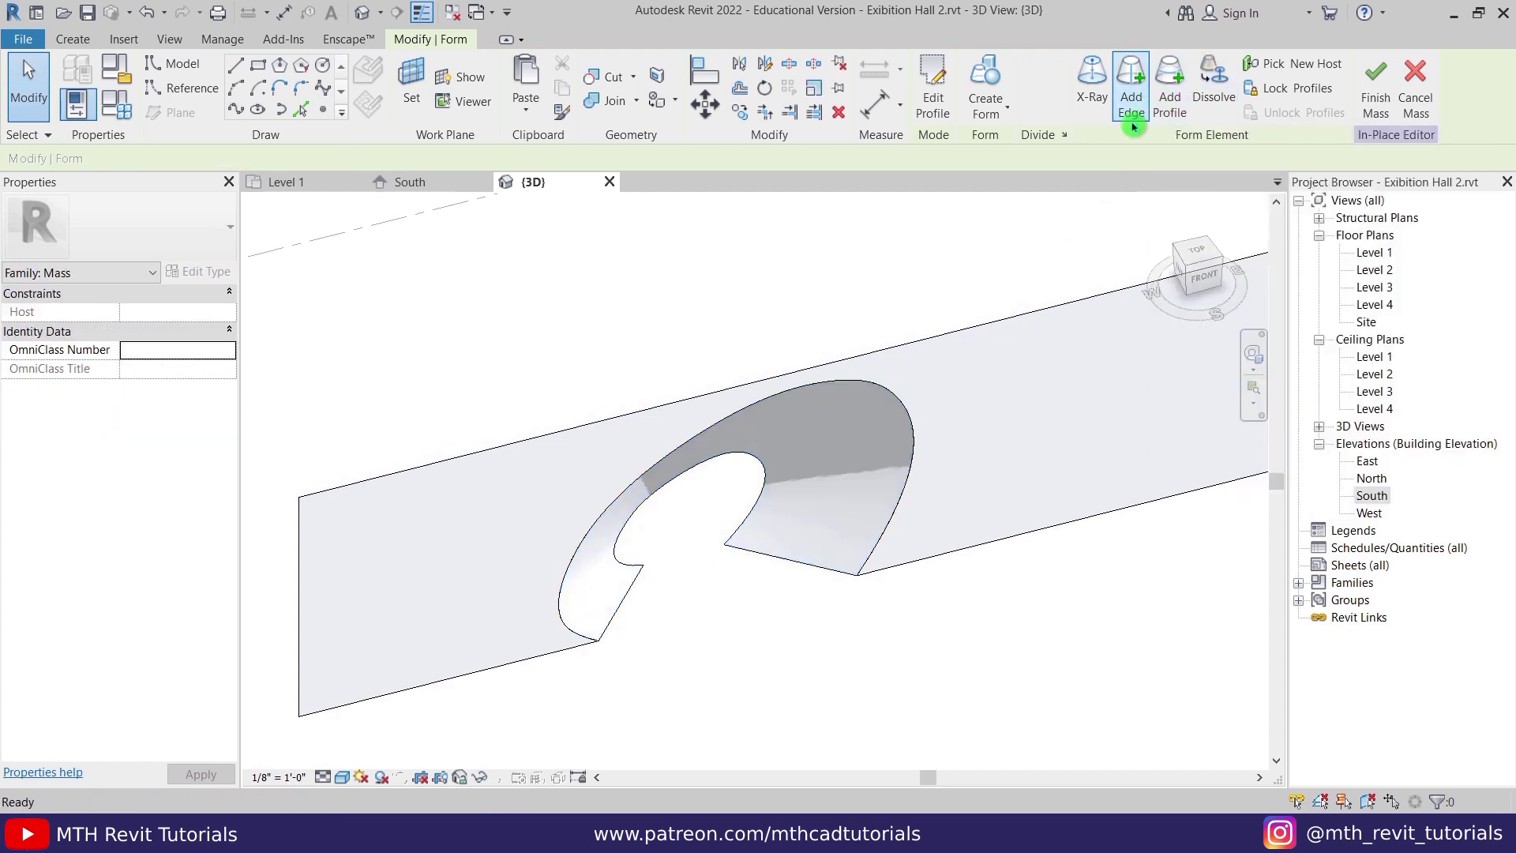
{"action": "left_click", "coordinate": [805, 472]}
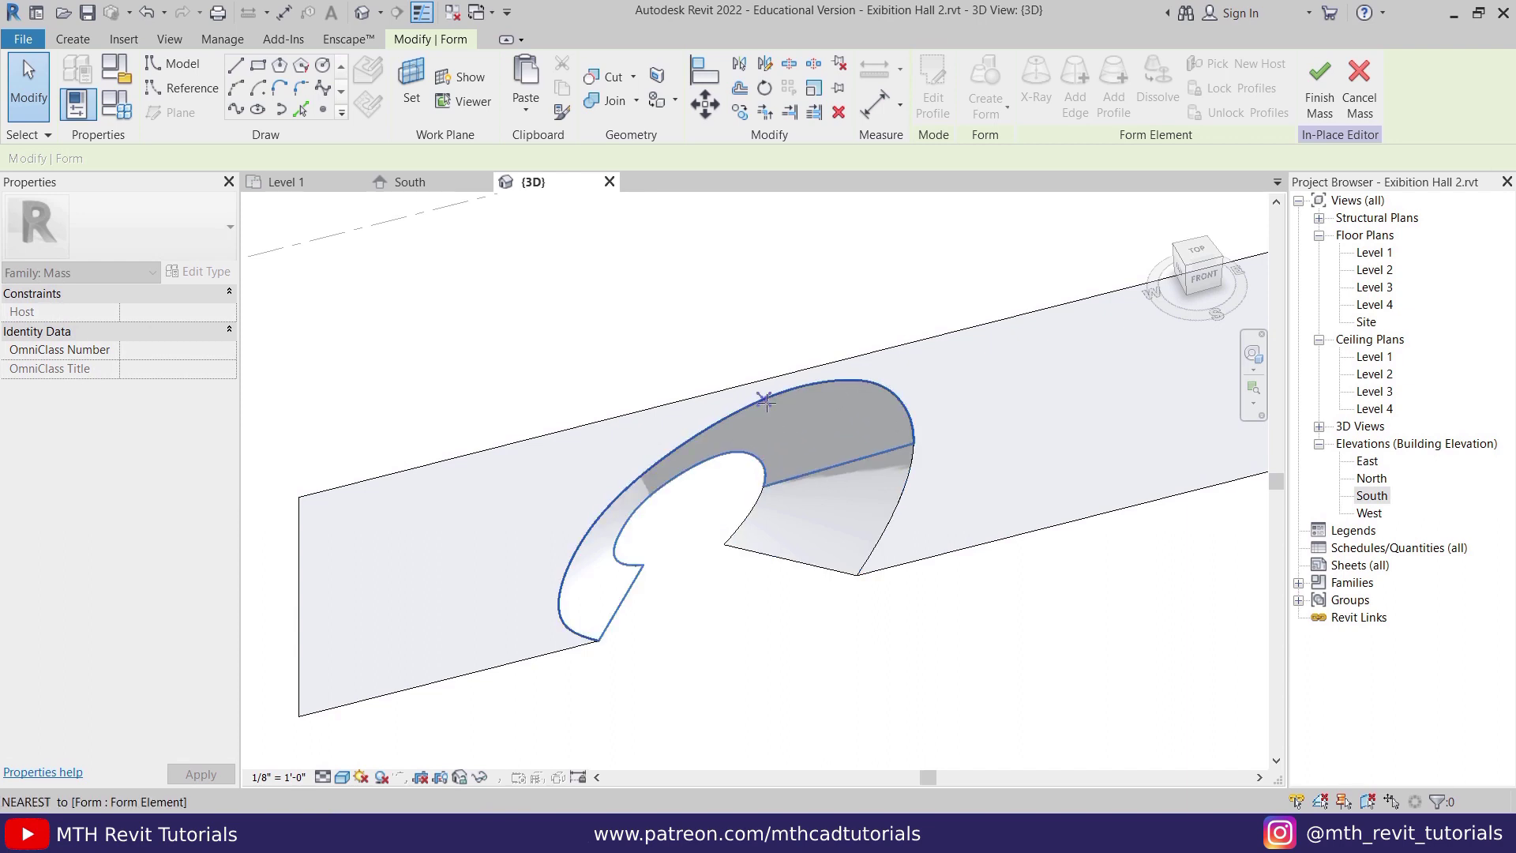
{"action": "middle_click_drag", "start_coordinate": [794, 496], "coordinate": [690, 419], "text": "shift"}
{"action": "left_click", "coordinate": [682, 377]}
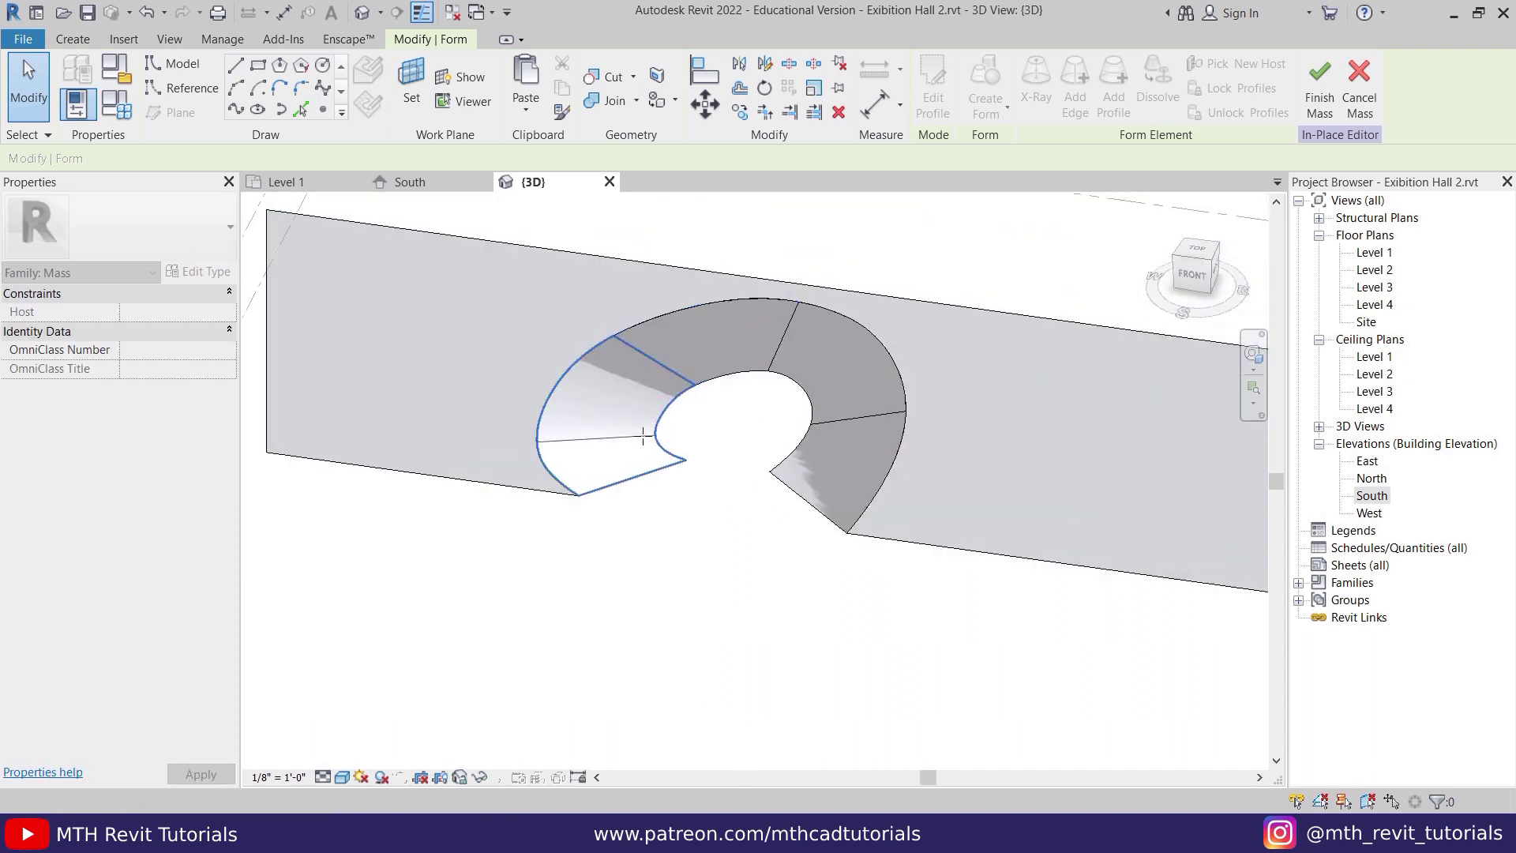
{"action": "left_click", "coordinate": [641, 430]}
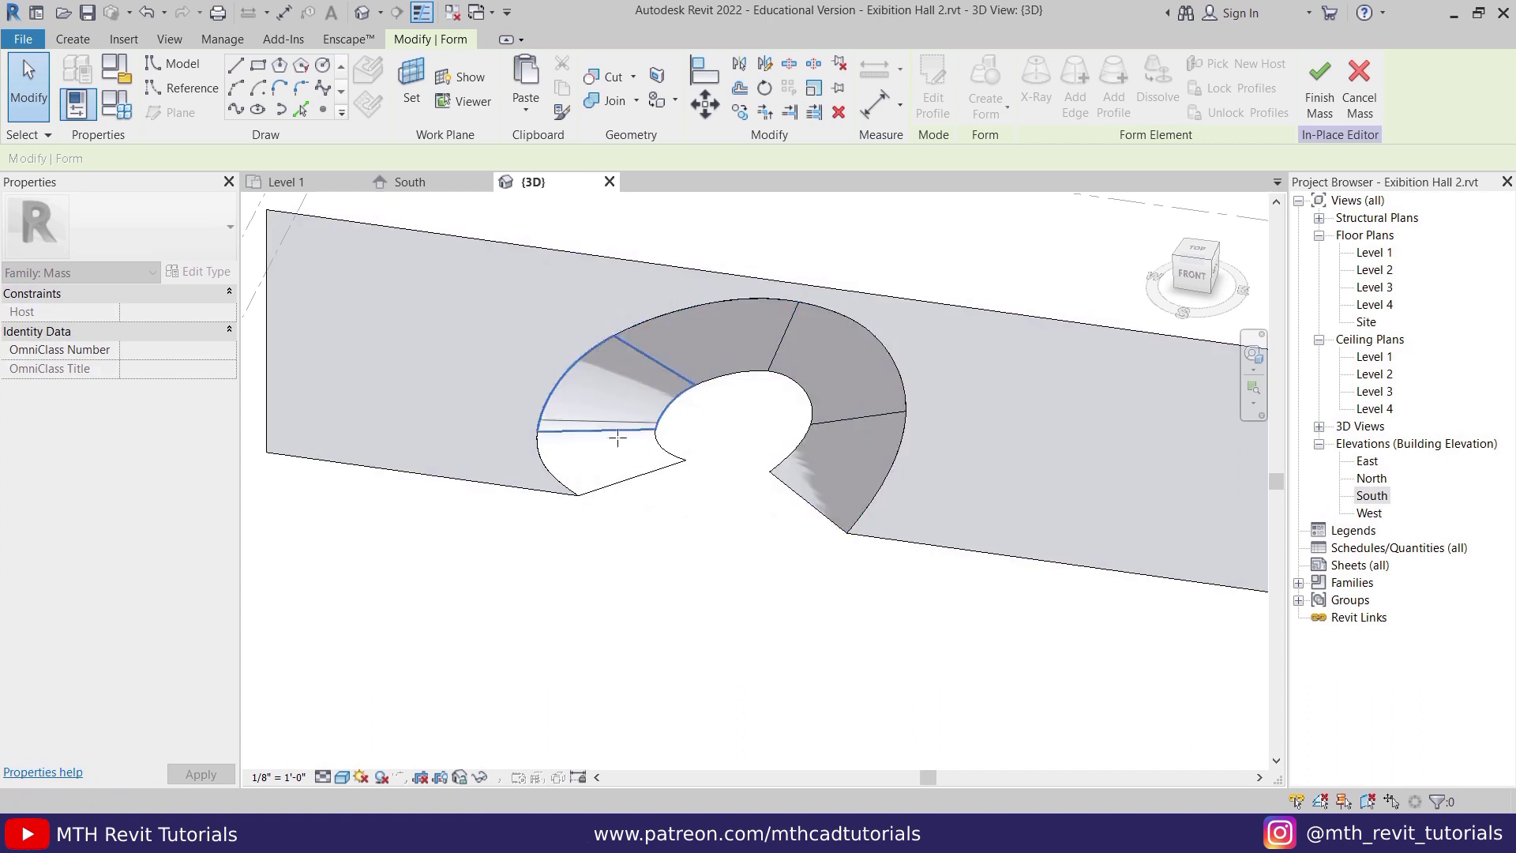
{"action": "key", "text": "Escape"}
{"action": "key", "text": "Escape"}
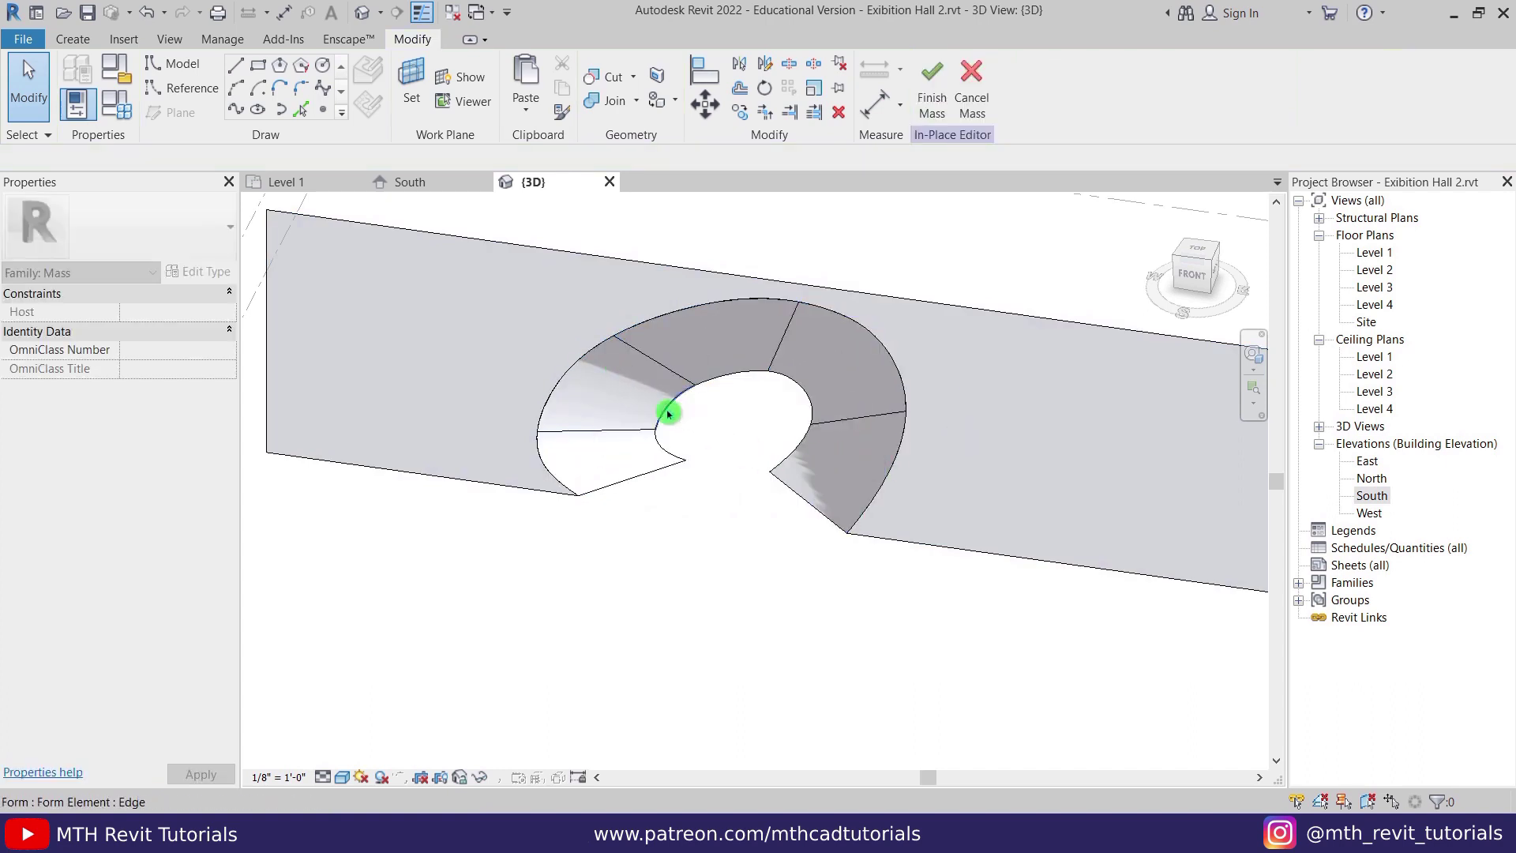
- Select the flat facade's form element instead of its joined solid geometry and start adding an edge to it
{"action": "middle_click_drag", "start_coordinate": [668, 412], "coordinate": [772, 490]}
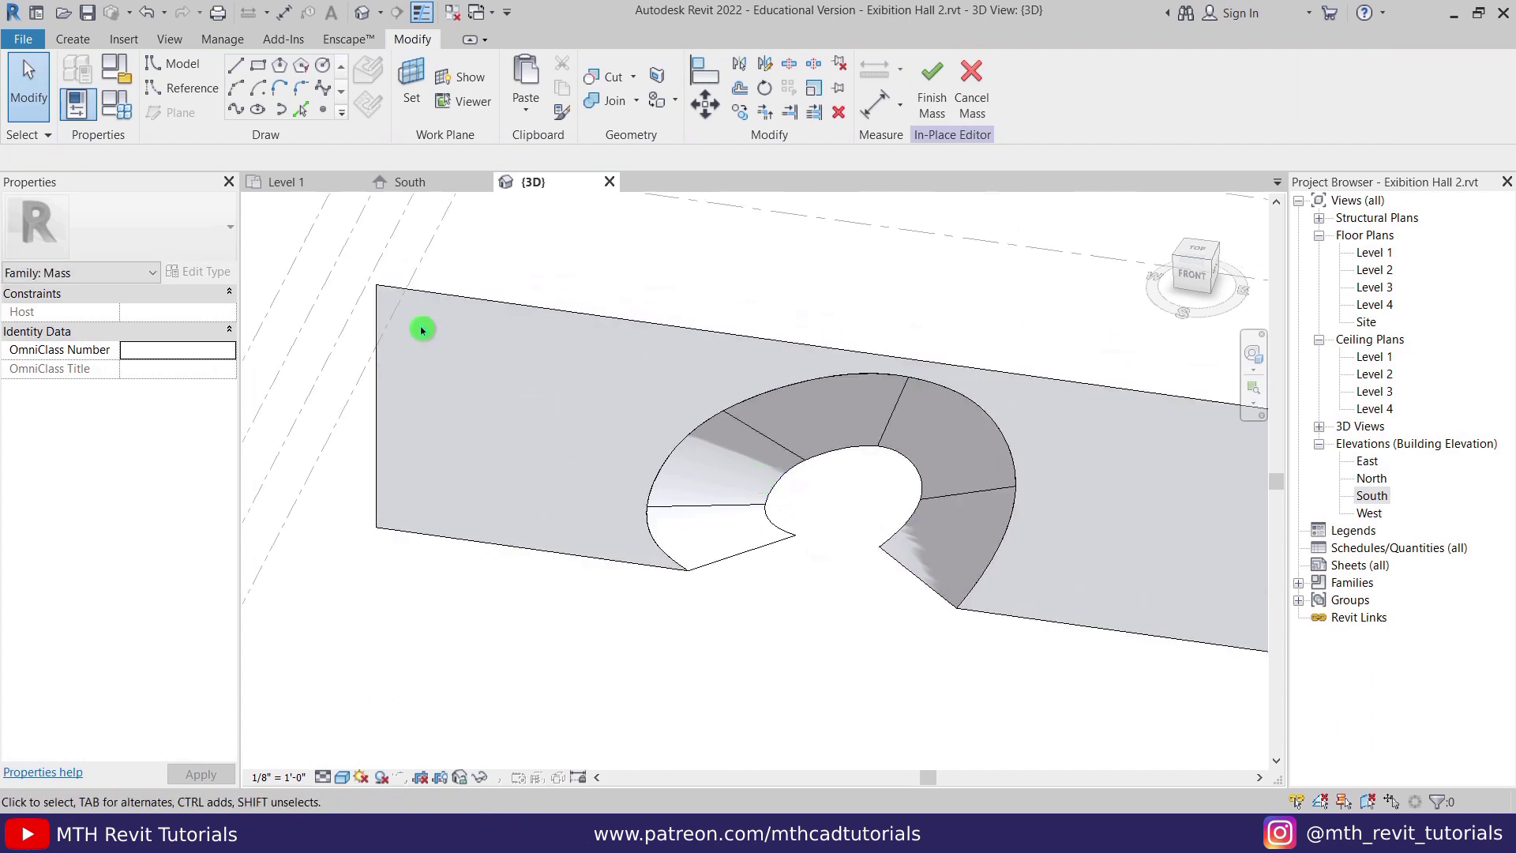
{"action": "key", "text": "Tab"}
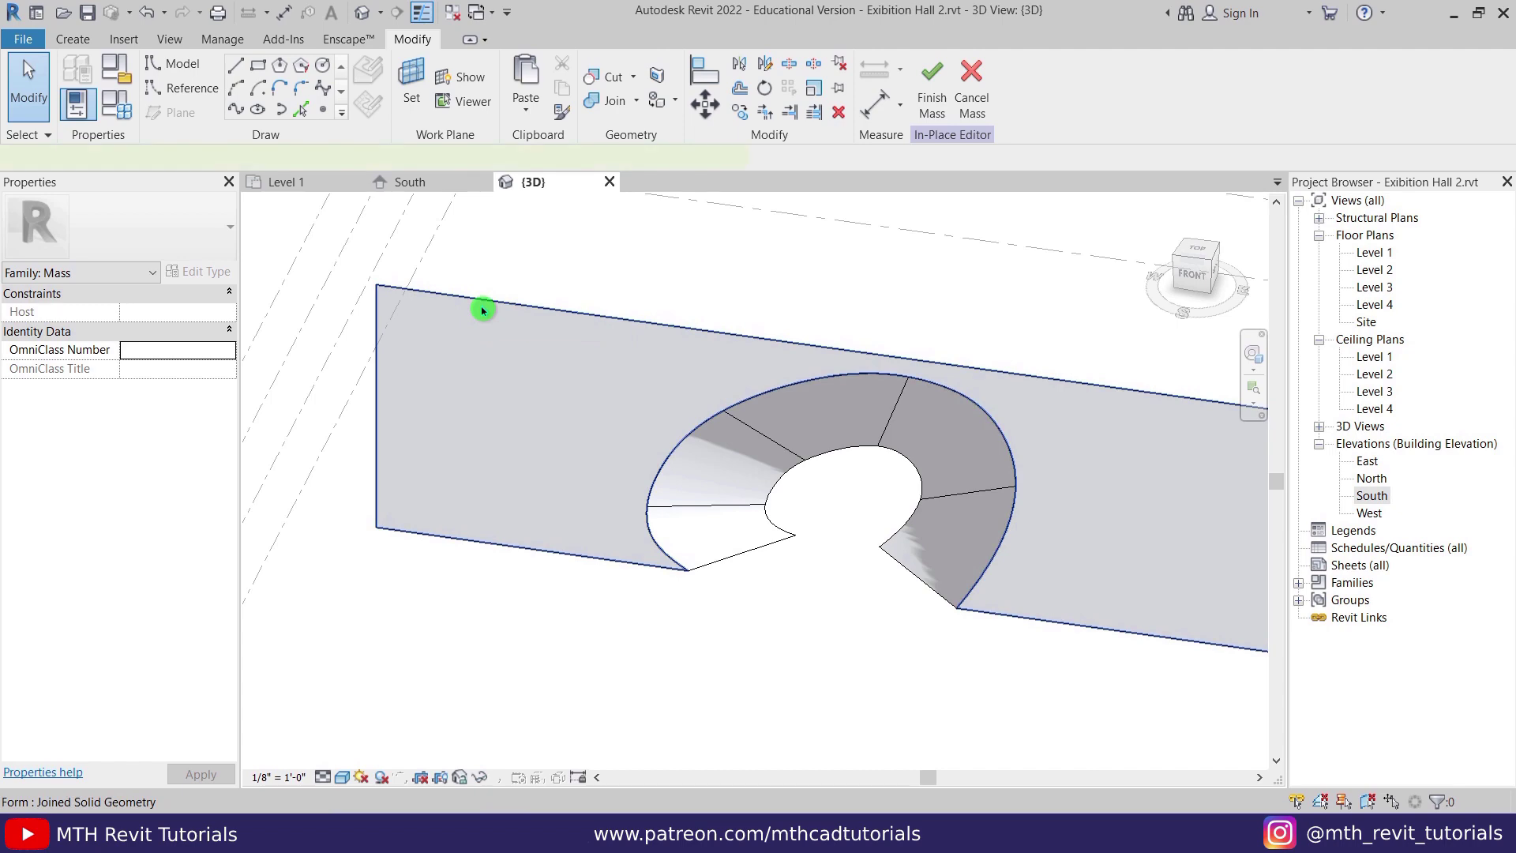
{"action": "left_click", "coordinate": [483, 310]}
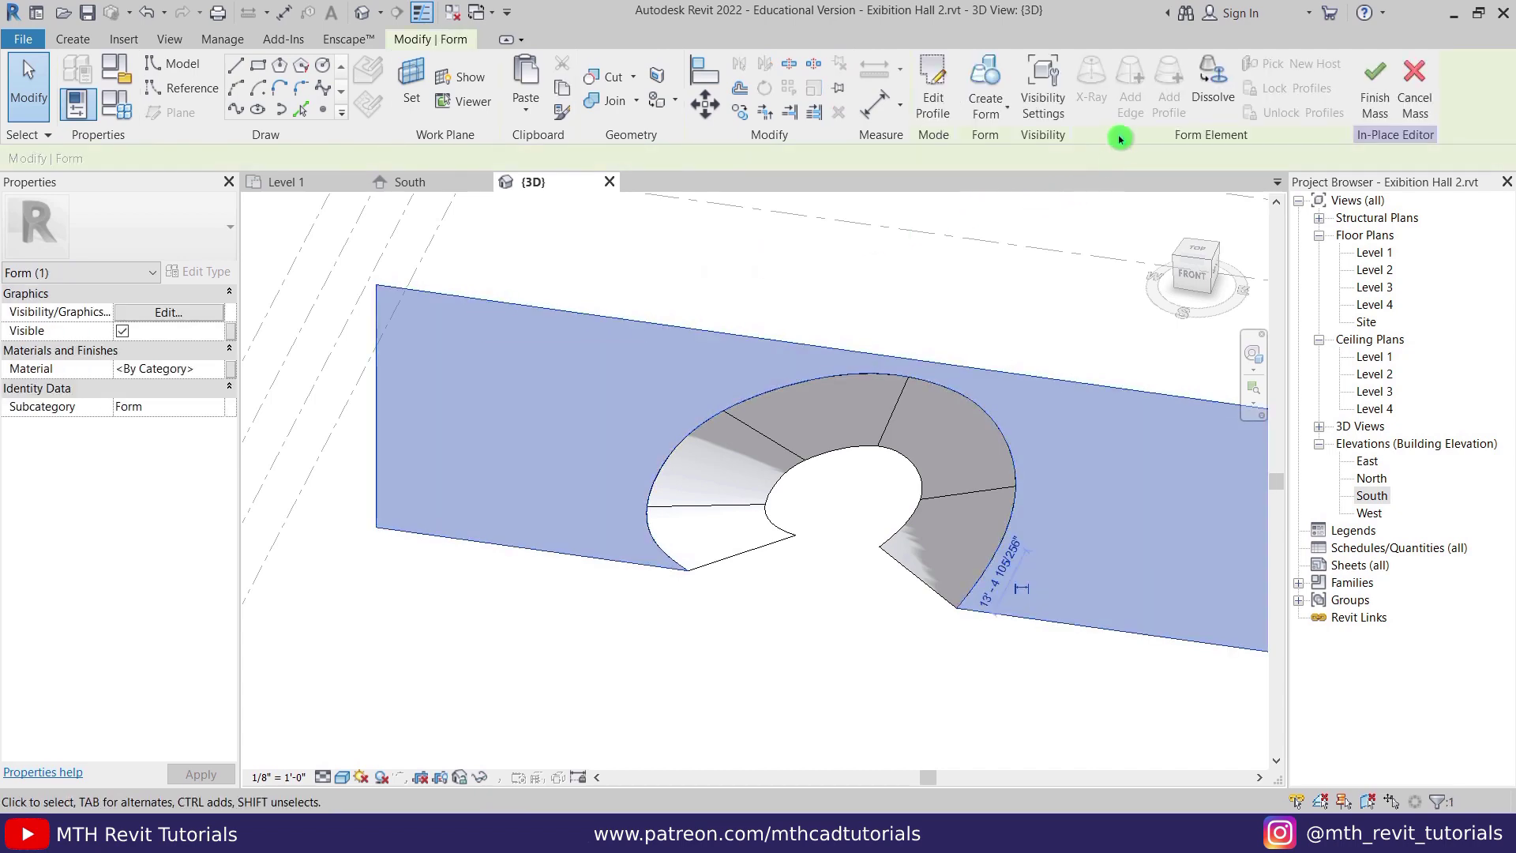
{"action": "middle_click_drag", "start_coordinate": [1022, 237], "coordinate": [477, 338]}
{"action": "key", "text": "Escape"}
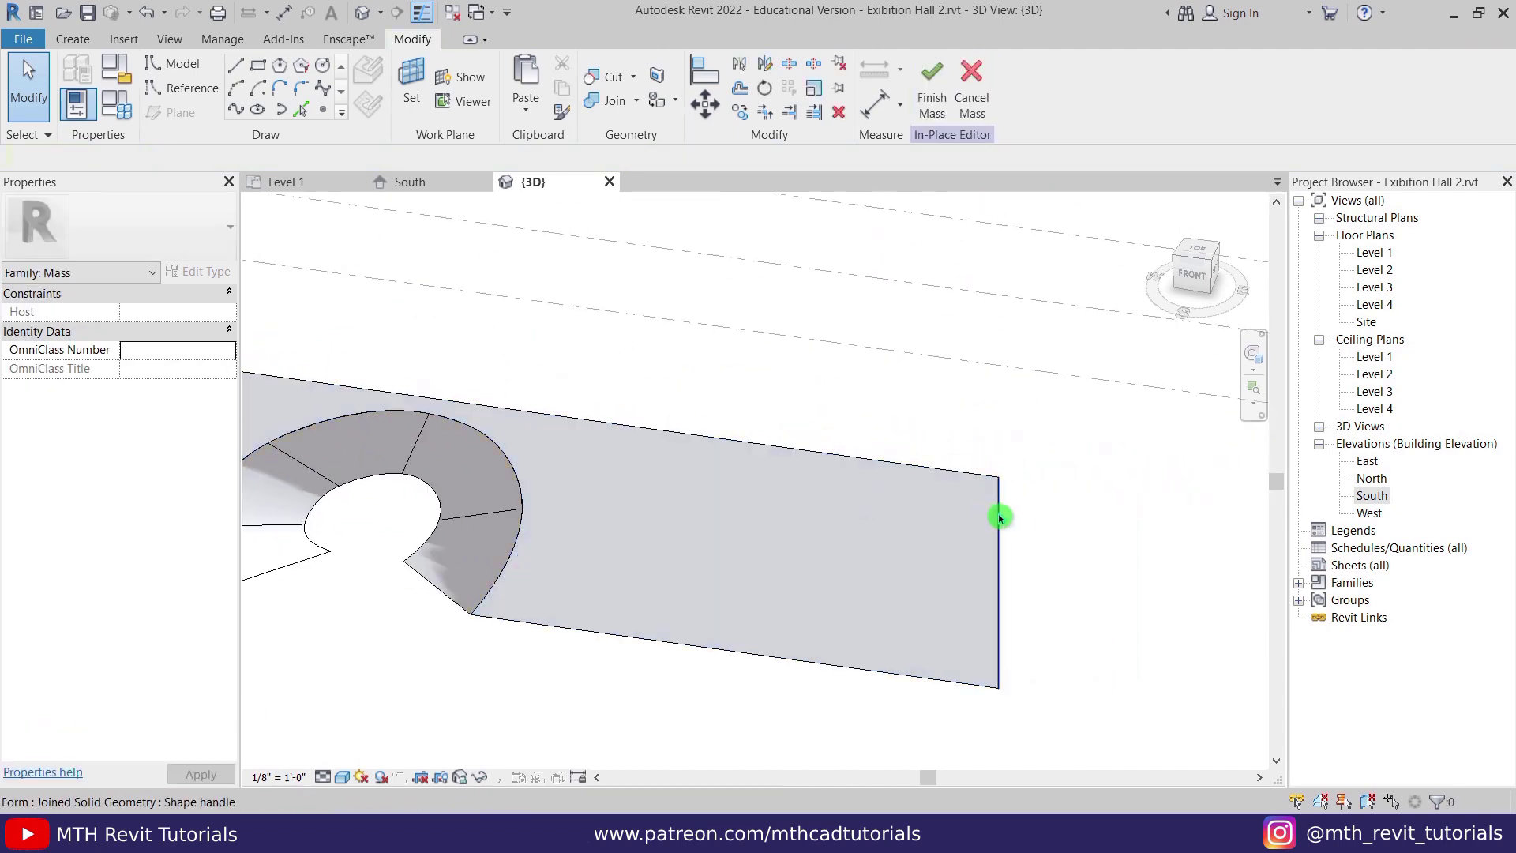
{"action": "left_click", "coordinate": [999, 514]}
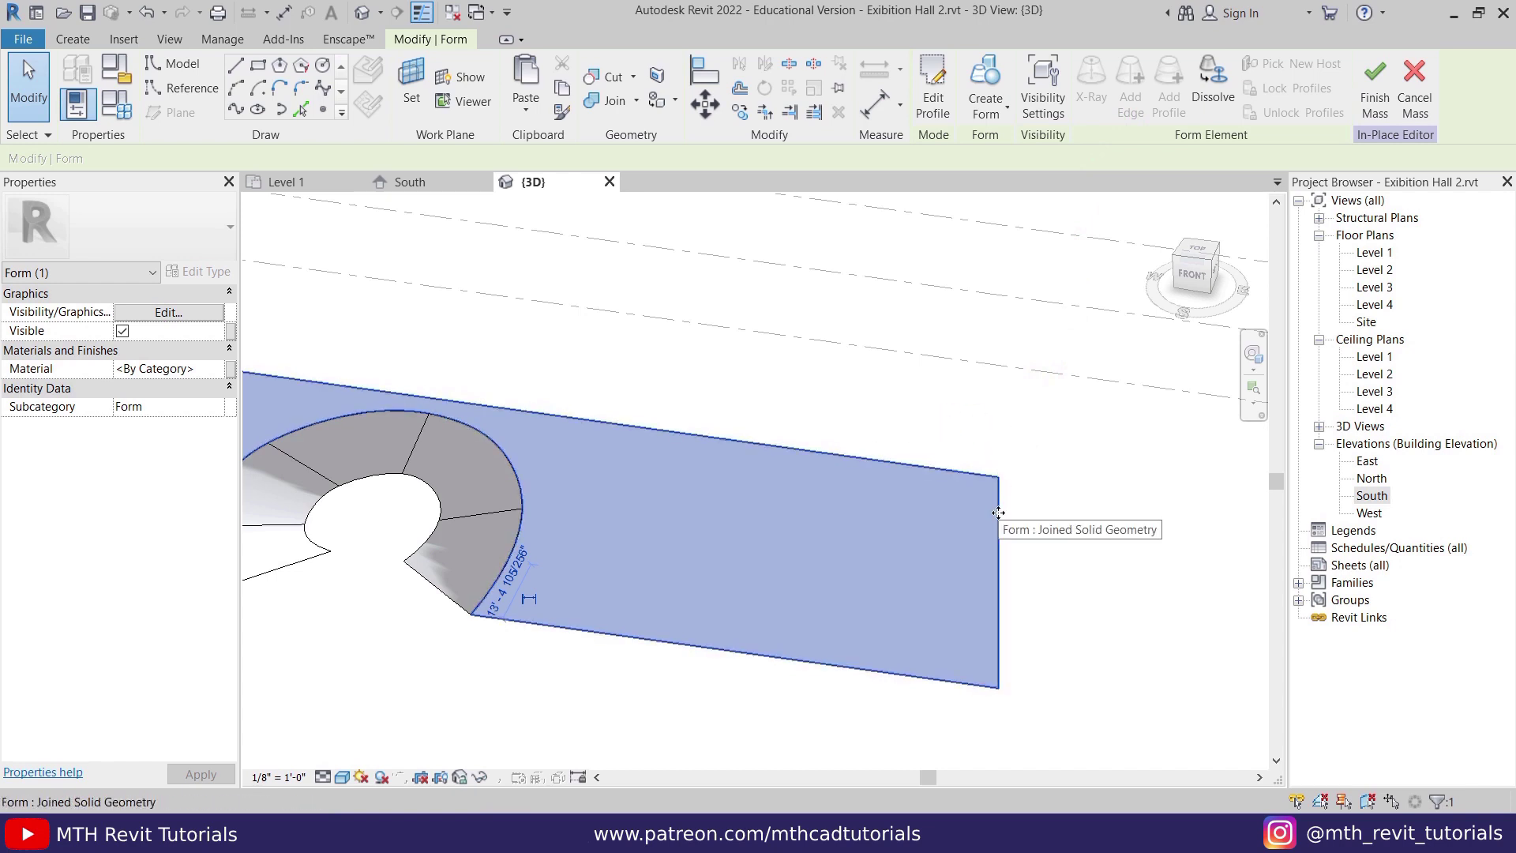
{"action": "key", "text": "Tab"}
{"action": "key", "text": "Tab"}
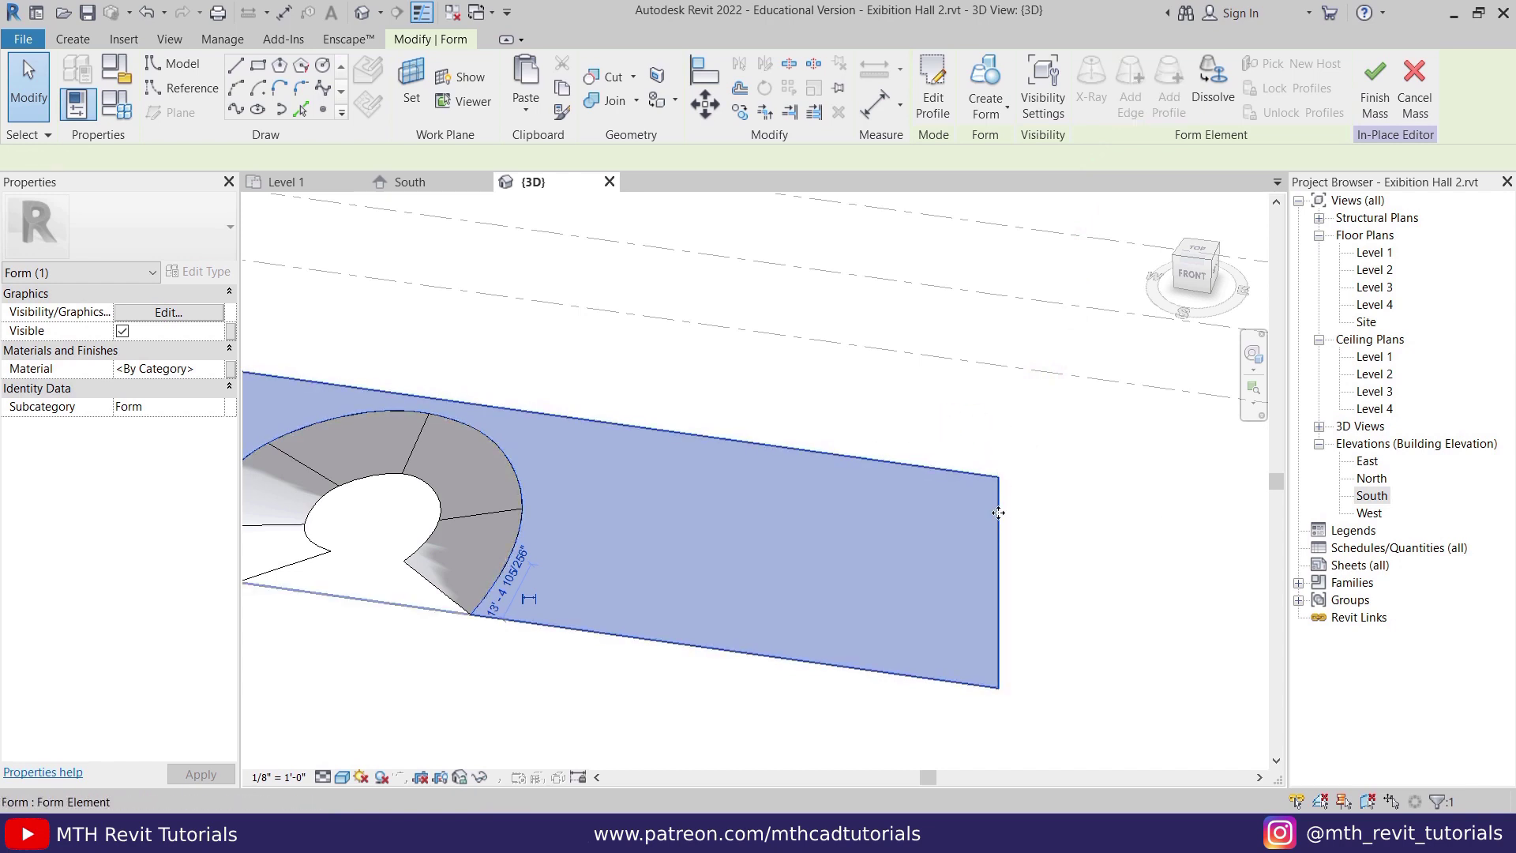
{"action": "left_click", "coordinate": [999, 513]}
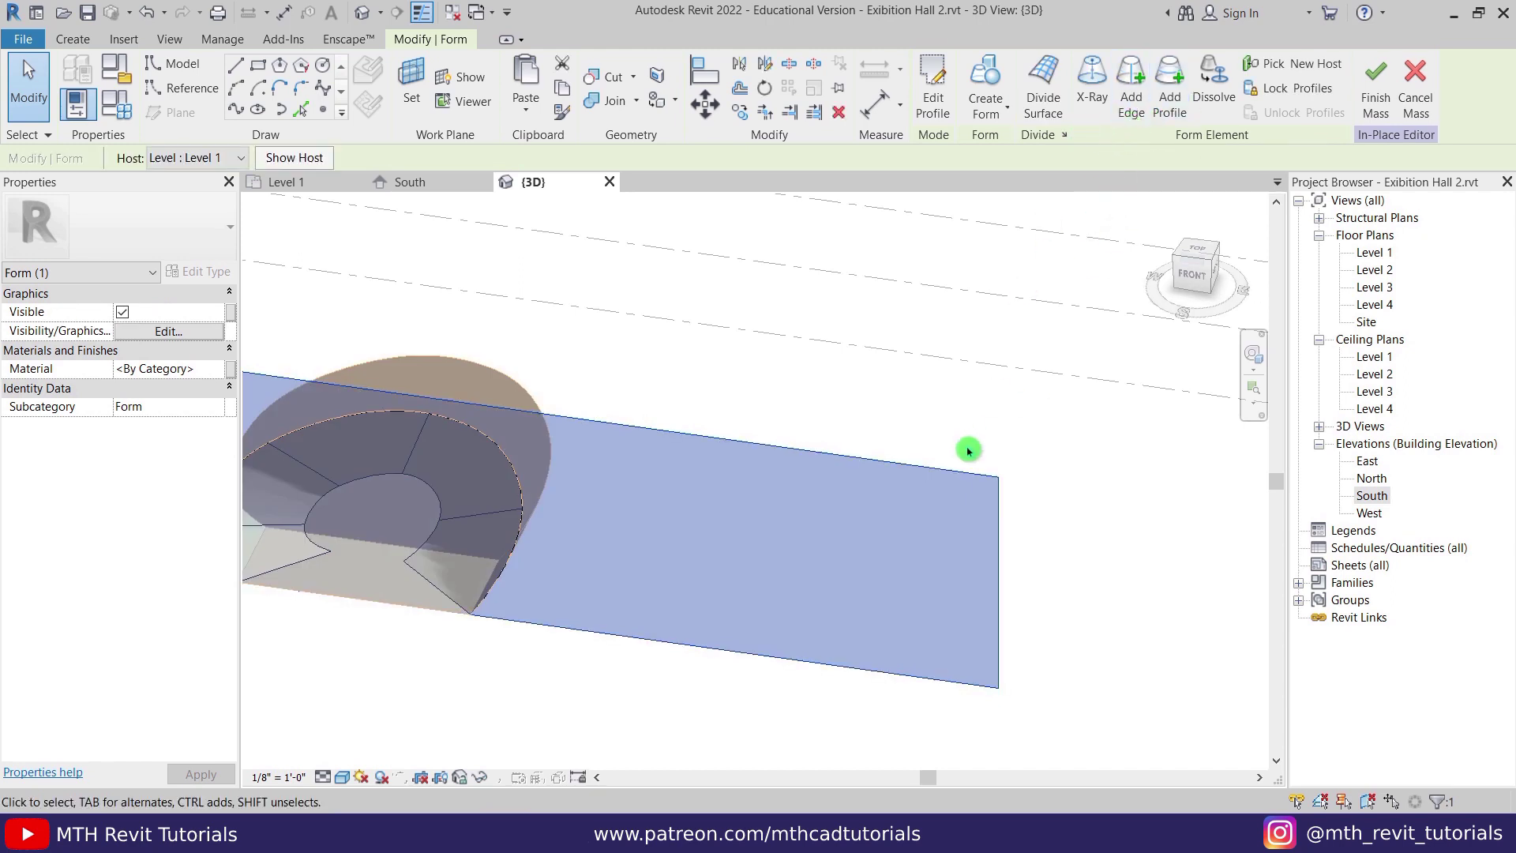
{"action": "middle_click_drag", "start_coordinate": [338, 501], "coordinate": [471, 497]}
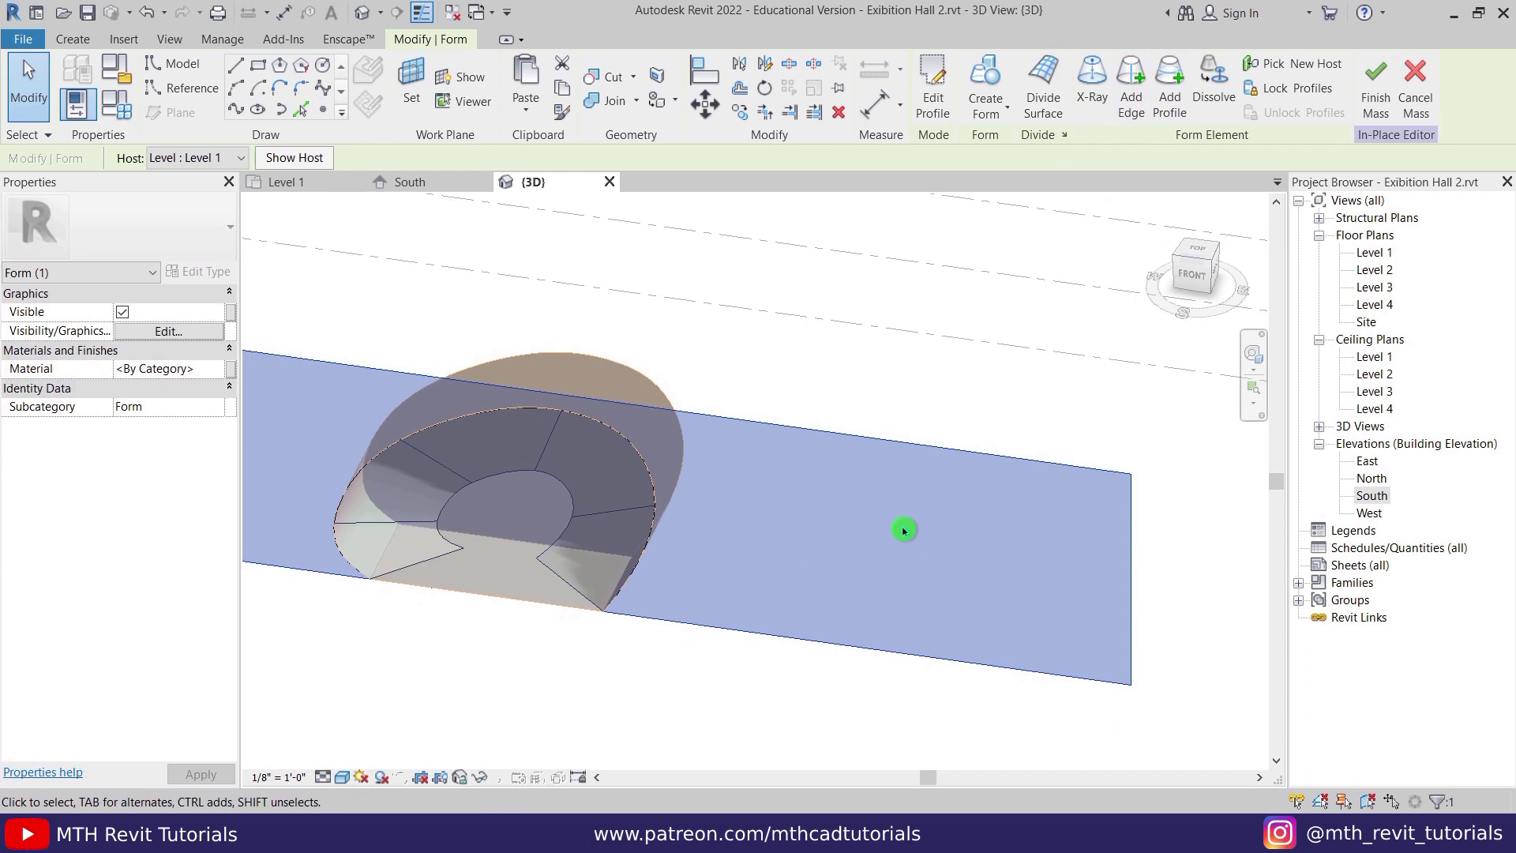
{"action": "left_click", "coordinate": [1130, 111]}
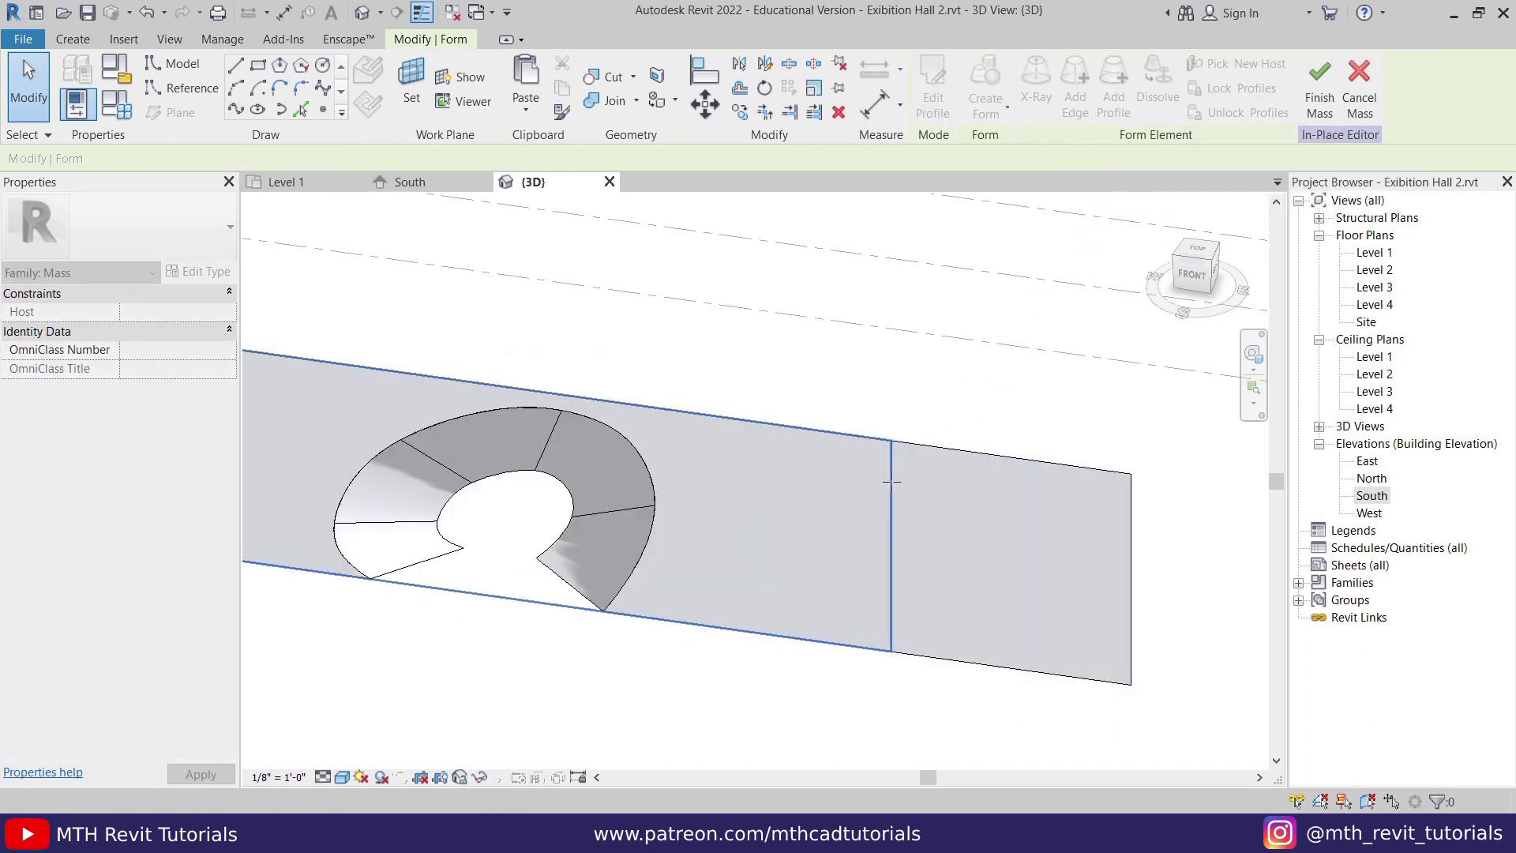
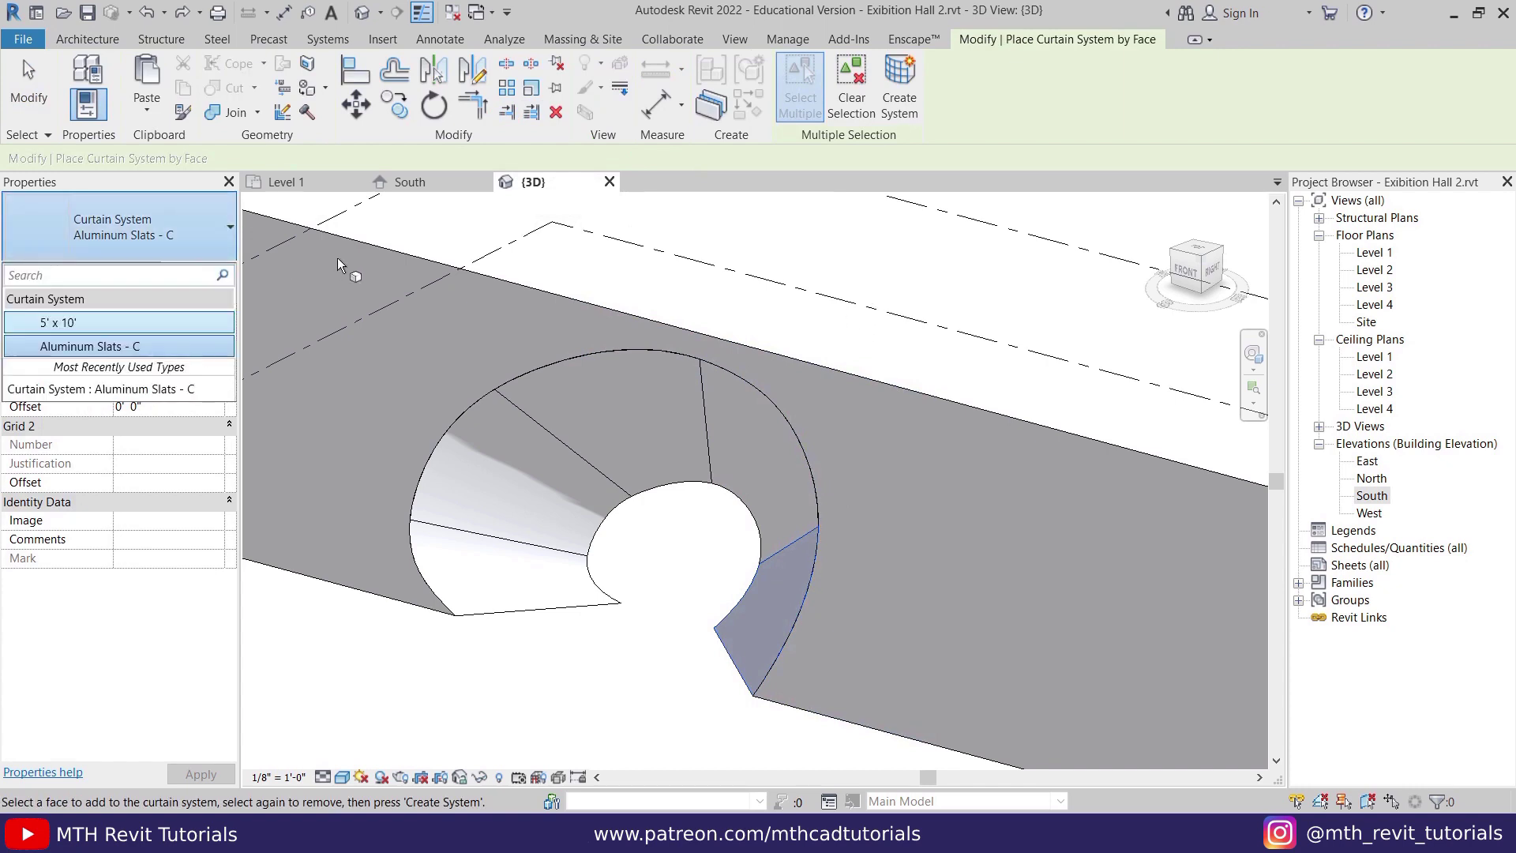
- Create an Aluminum Slats - C curtain system on the lower-right segment of the curved entrance
{"action": "left_click", "coordinate": [161, 351]}
{"action": "left_click", "coordinate": [900, 111]}
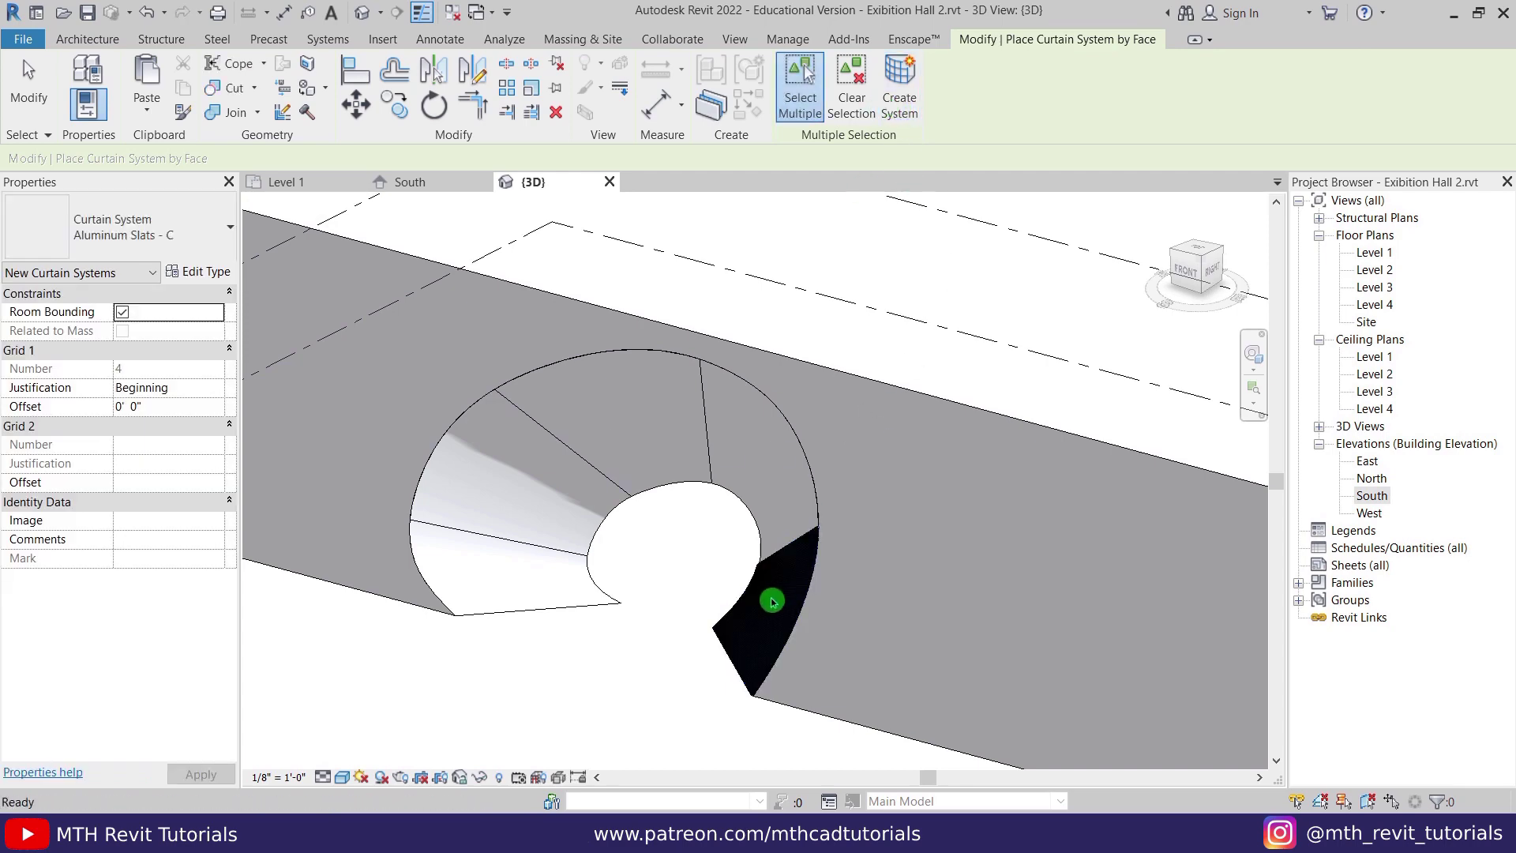
- Set the Aluminum Slats - C curtain system type's curtain panel to Empty System Panel : Empty
{"action": "key", "text": "Escape"}
{"action": "key", "text": "Escape"}
{"action": "scroll", "coordinate": [806, 569], "scroll_direction": "up", "scroll_amount": 5}
{"action": "scroll", "coordinate": [868, 430], "scroll_direction": "up", "scroll_amount": 4}
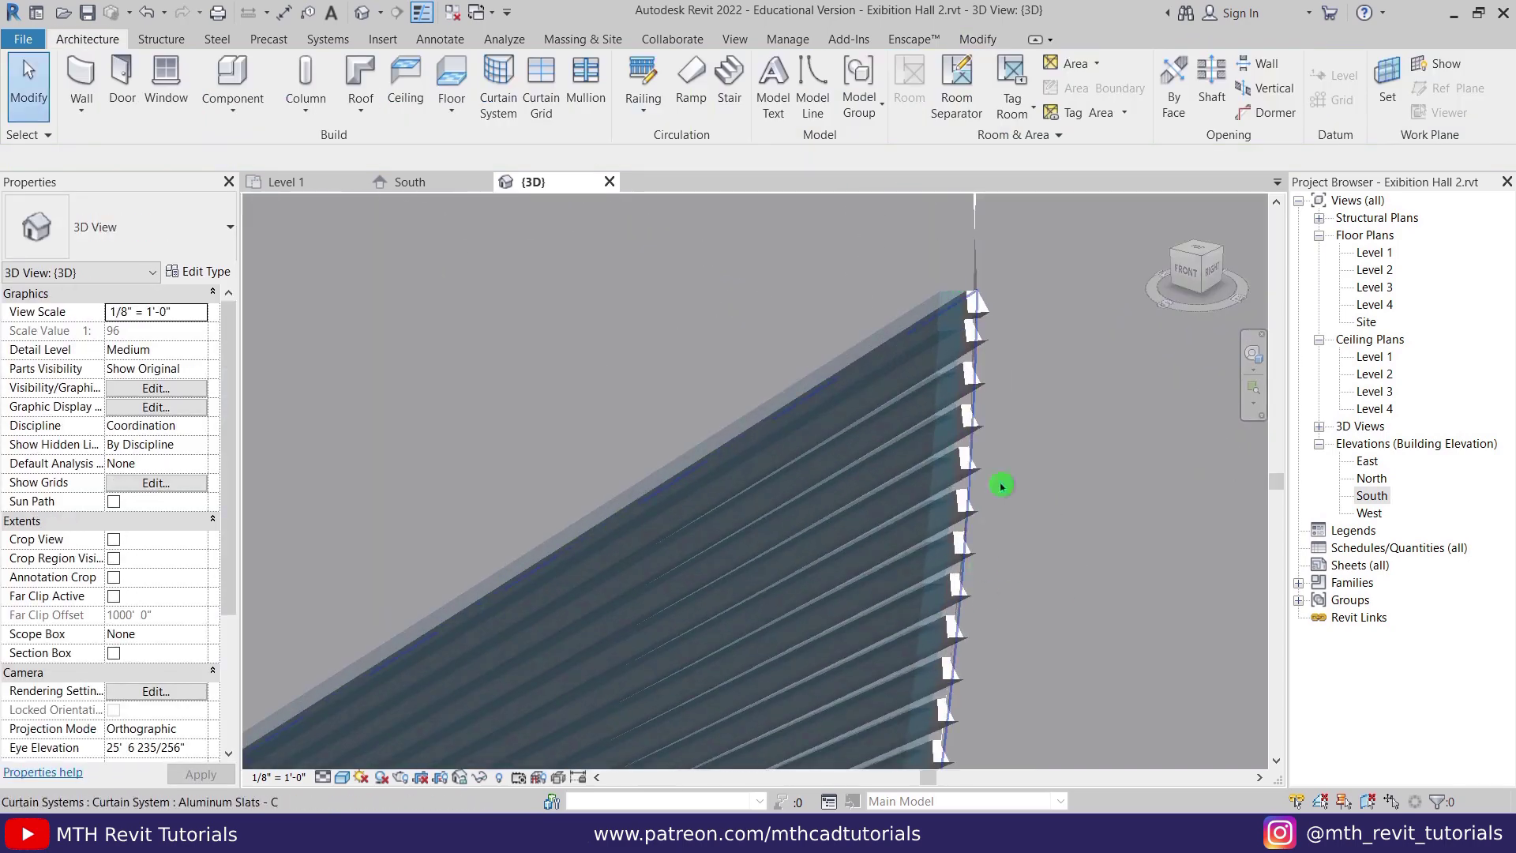
{"action": "scroll", "coordinate": [1002, 486], "scroll_direction": "down", "scroll_amount": 5}
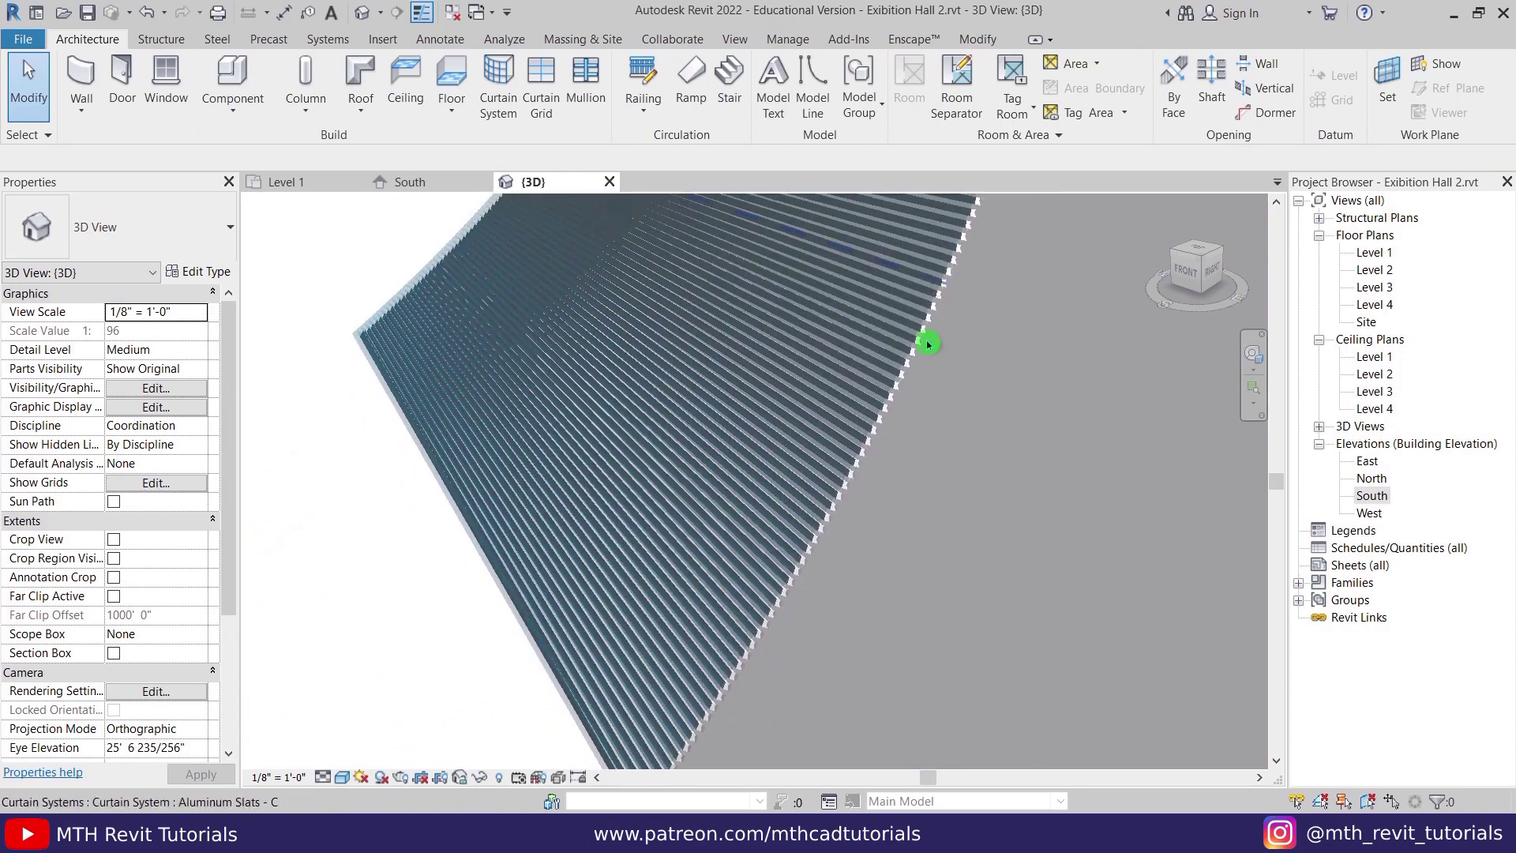
{"action": "scroll", "coordinate": [805, 501], "scroll_direction": "up", "scroll_amount": 5}
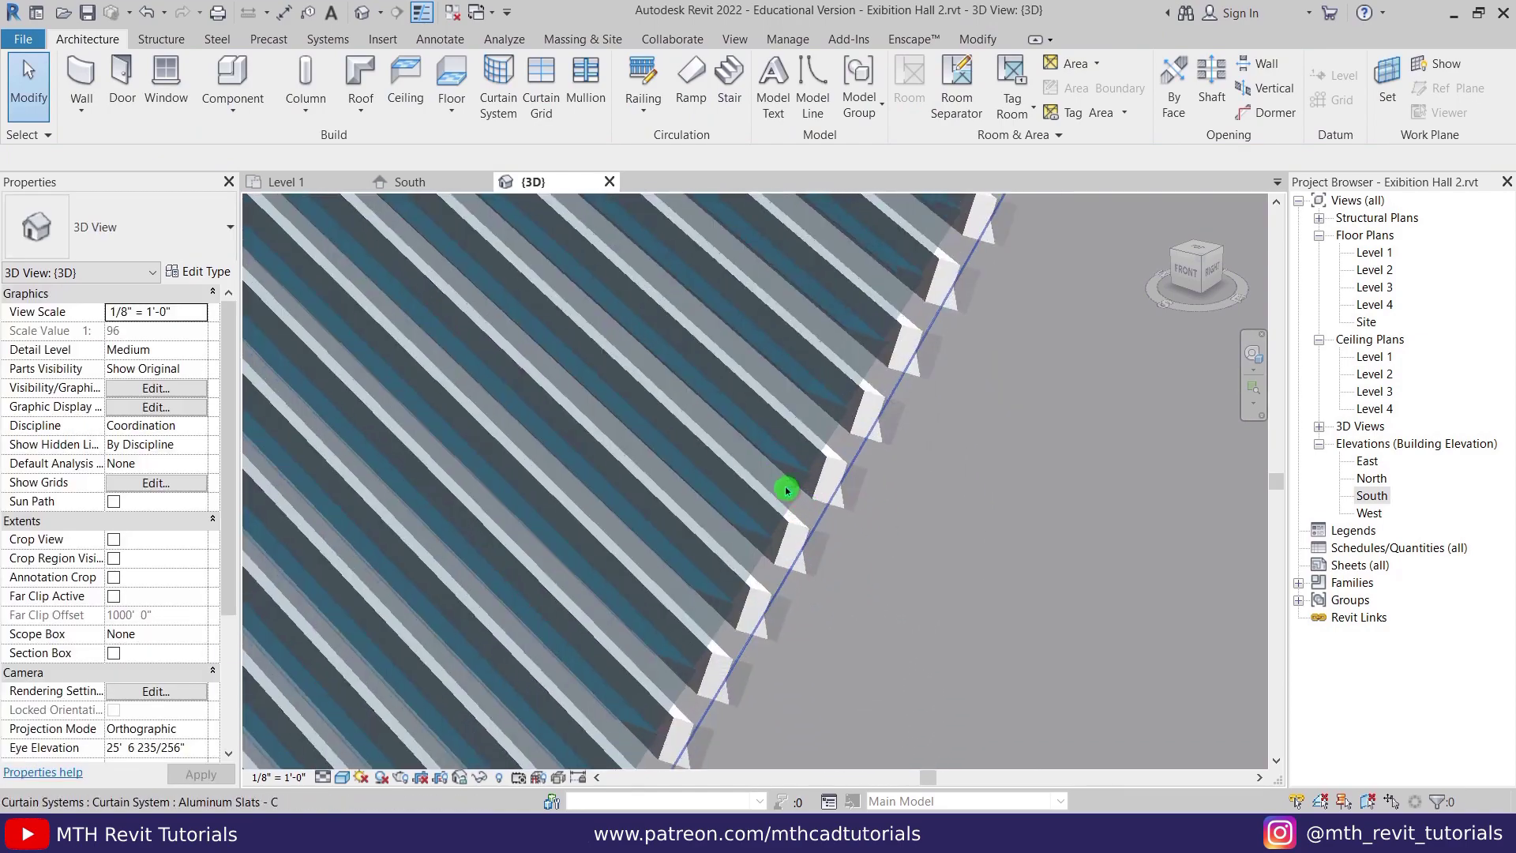
{"action": "scroll", "coordinate": [860, 440], "scroll_direction": "down", "scroll_amount": 2}
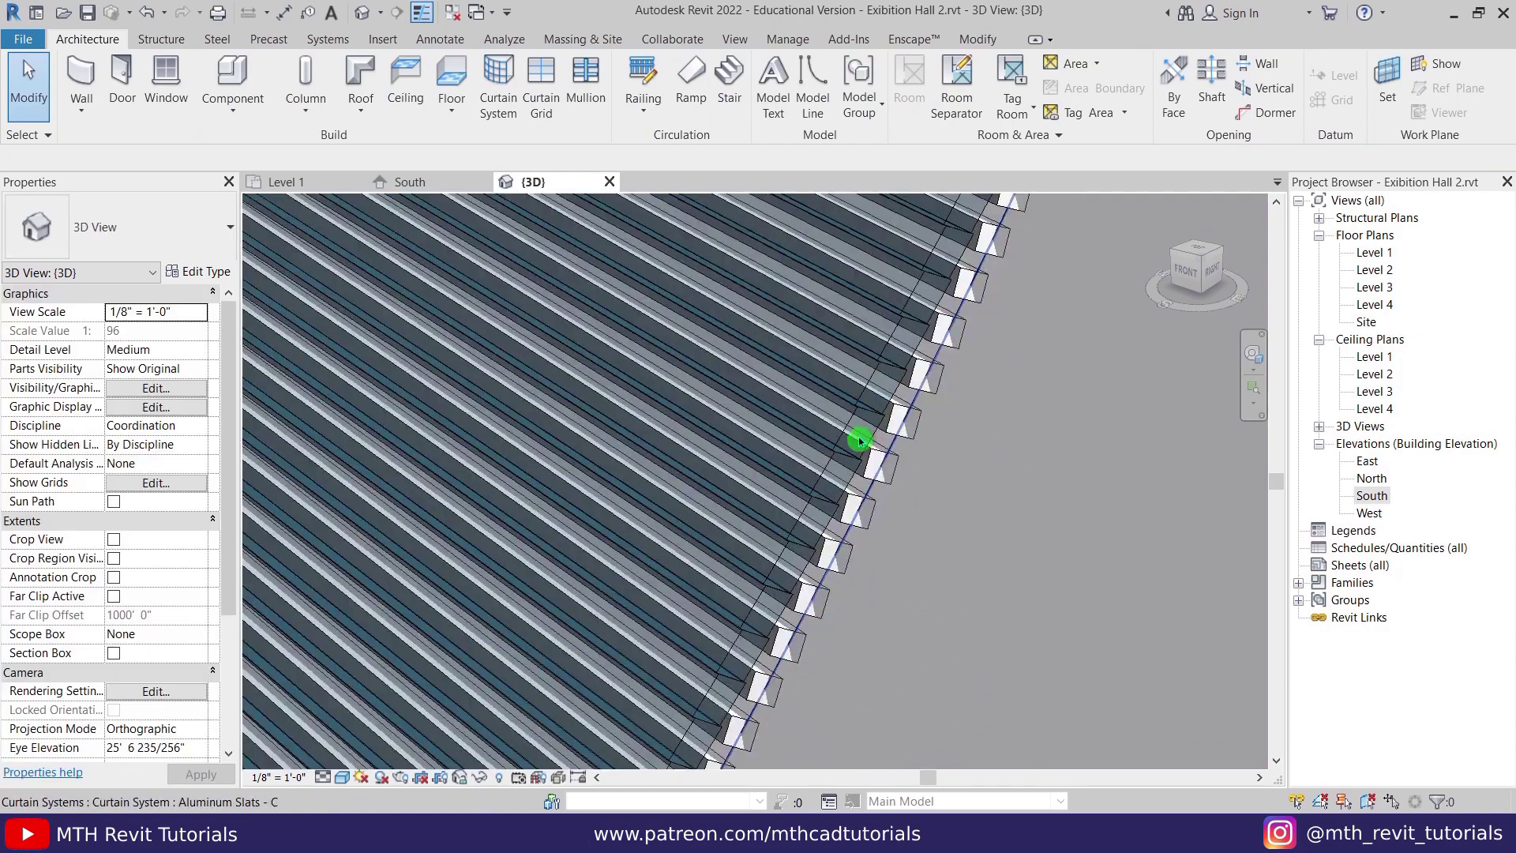
{"action": "left_click", "coordinate": [847, 509]}
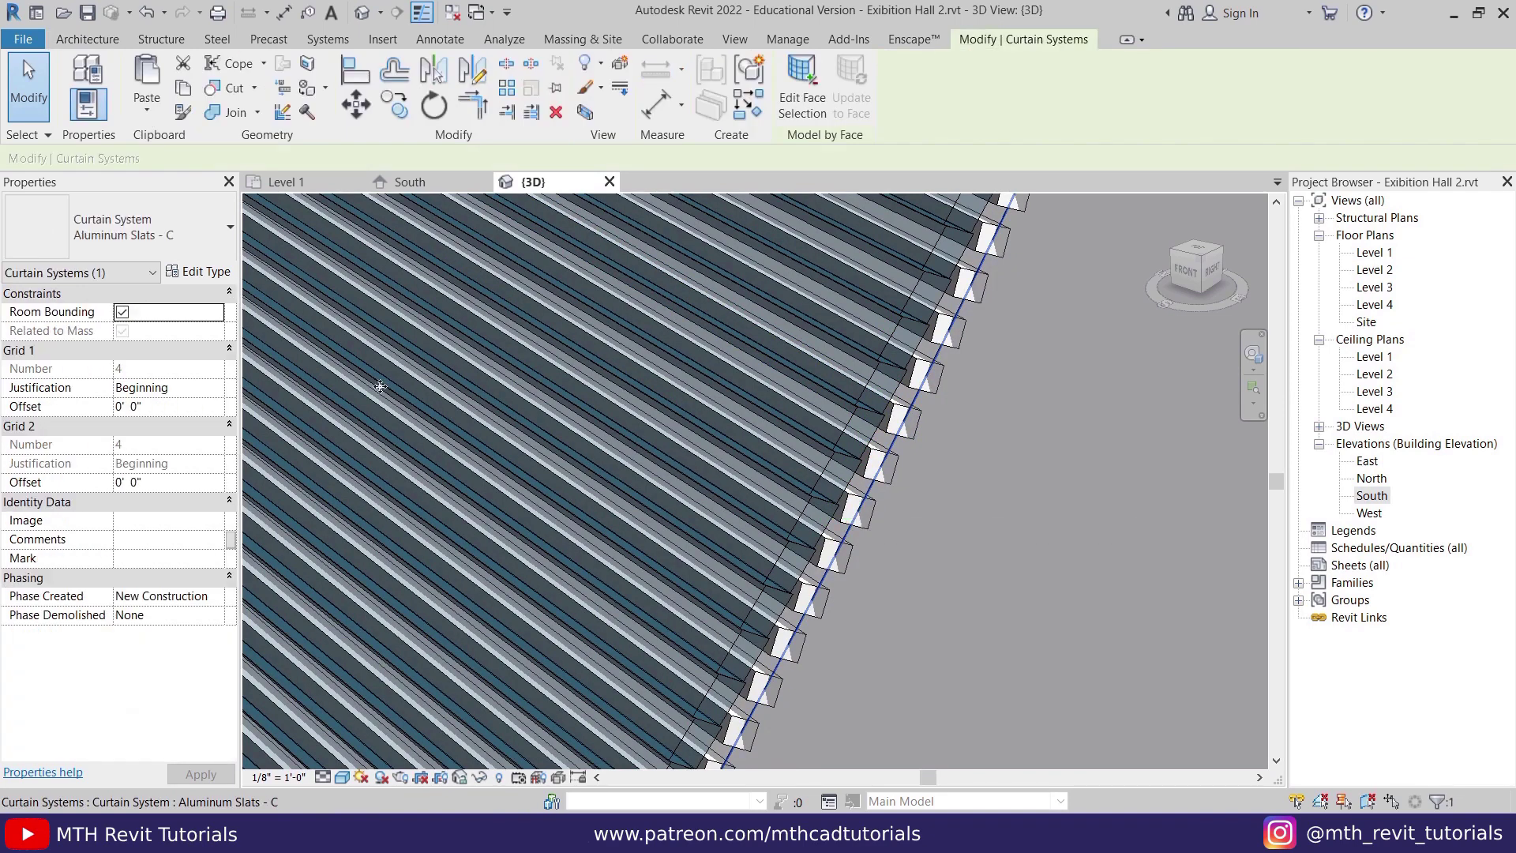
{"action": "left_click", "coordinate": [190, 285]}
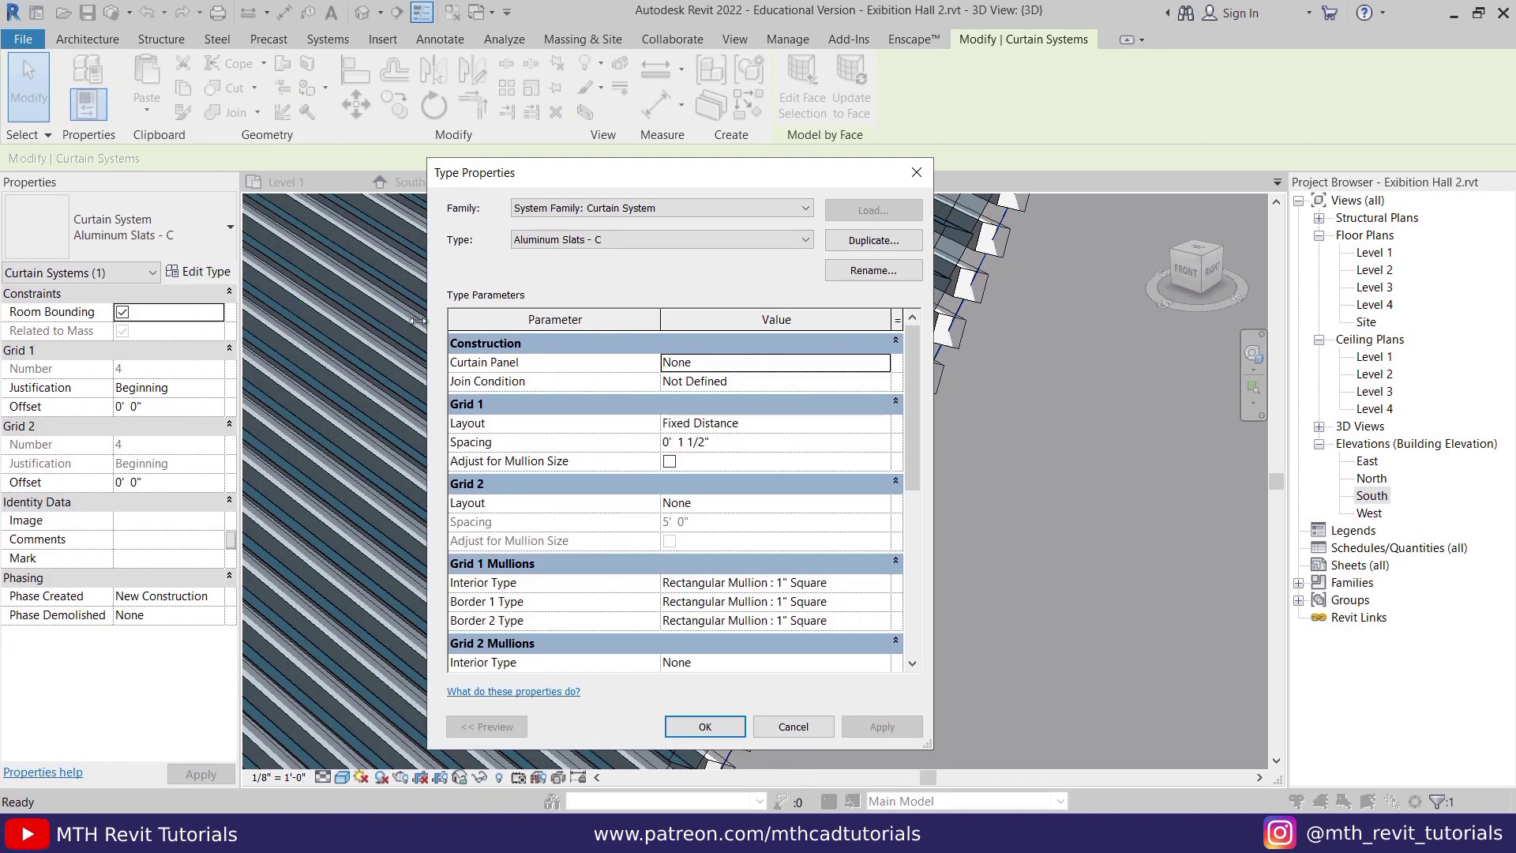
{"action": "left_click", "coordinate": [879, 366]}
{"action": "left_click", "coordinate": [821, 399]}
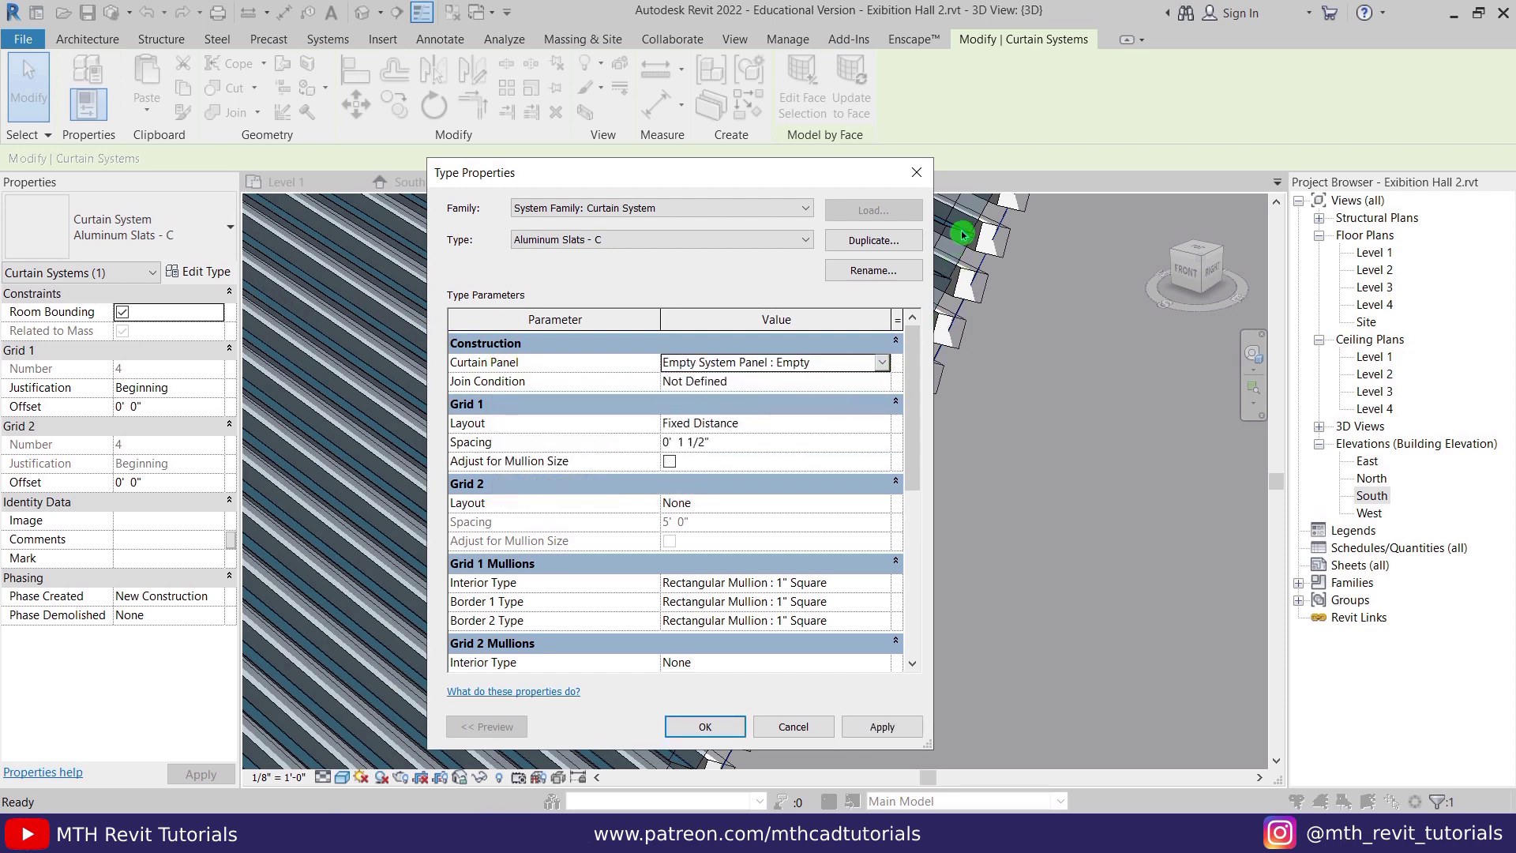
{"action": "left_click", "coordinate": [711, 725]}
{"action": "left_click", "coordinate": [1065, 390]}
- Create an Aluminum Slats - C curtain system on the curved entrance's upper-right segment, directly above the clad lower-right one
{"action": "scroll", "coordinate": [853, 474], "scroll_direction": "down", "scroll_amount": 6}
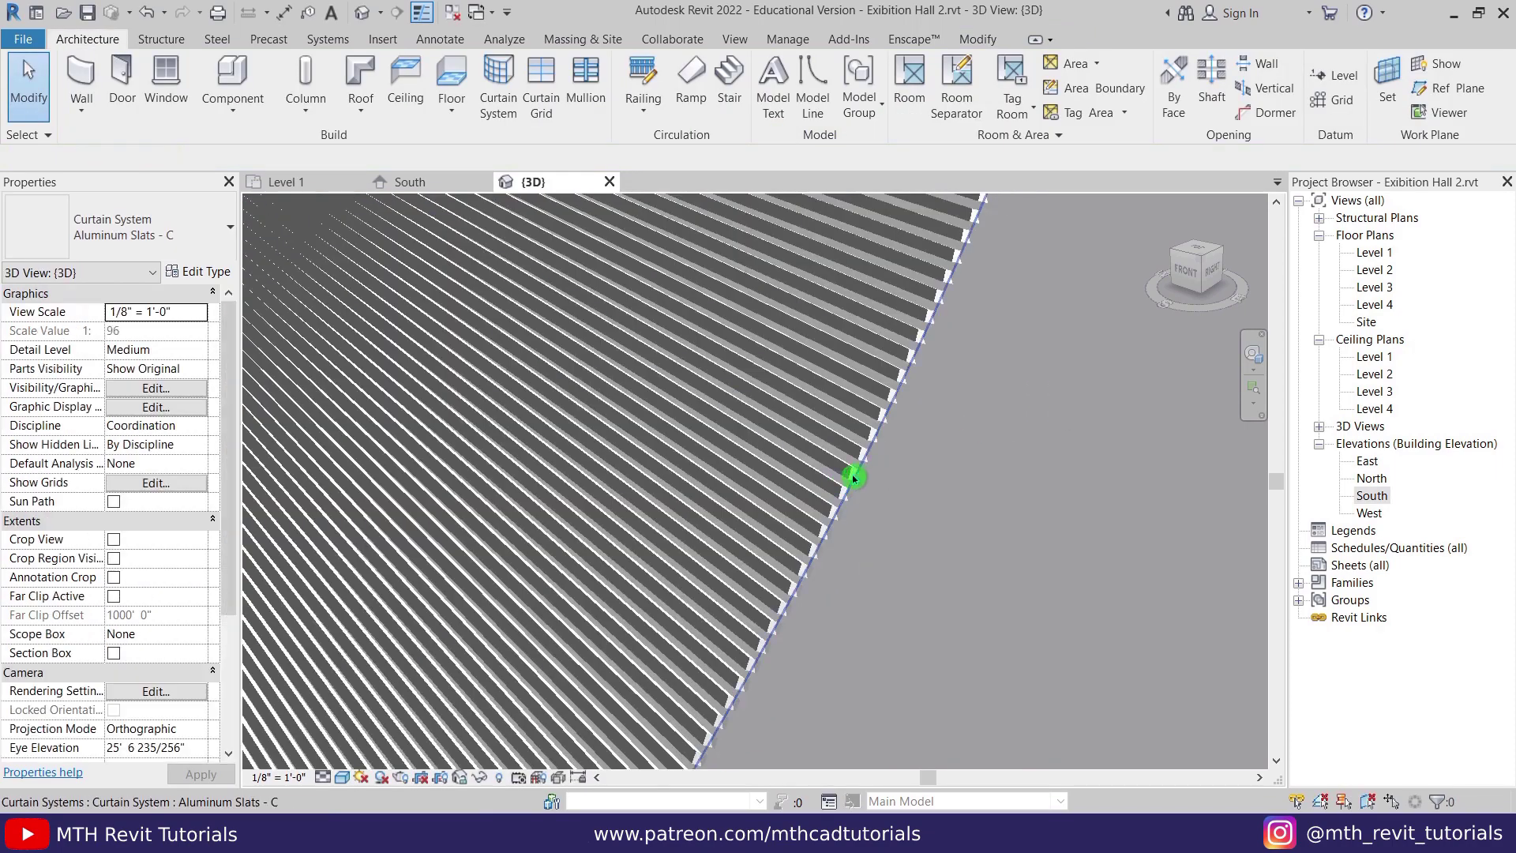
{"action": "middle_click_drag", "start_coordinate": [846, 497], "coordinate": [941, 491]}
{"action": "scroll", "coordinate": [914, 461], "scroll_direction": "down", "scroll_amount": 2}
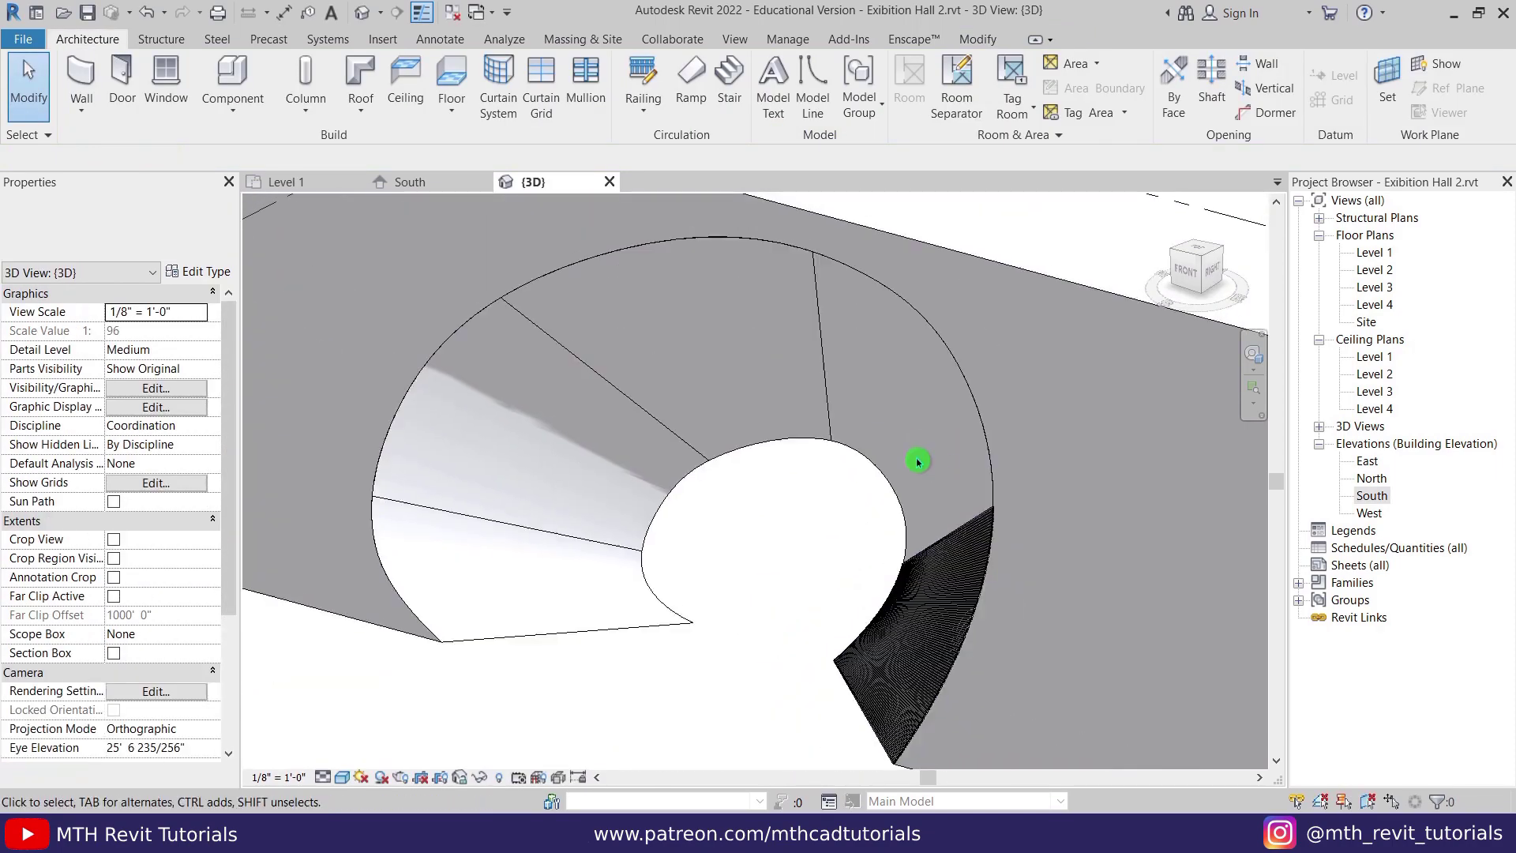
{"action": "scroll", "coordinate": [982, 481], "scroll_direction": "up", "scroll_amount": 3}
{"action": "scroll", "coordinate": [891, 472], "scroll_direction": "down", "scroll_amount": 2}
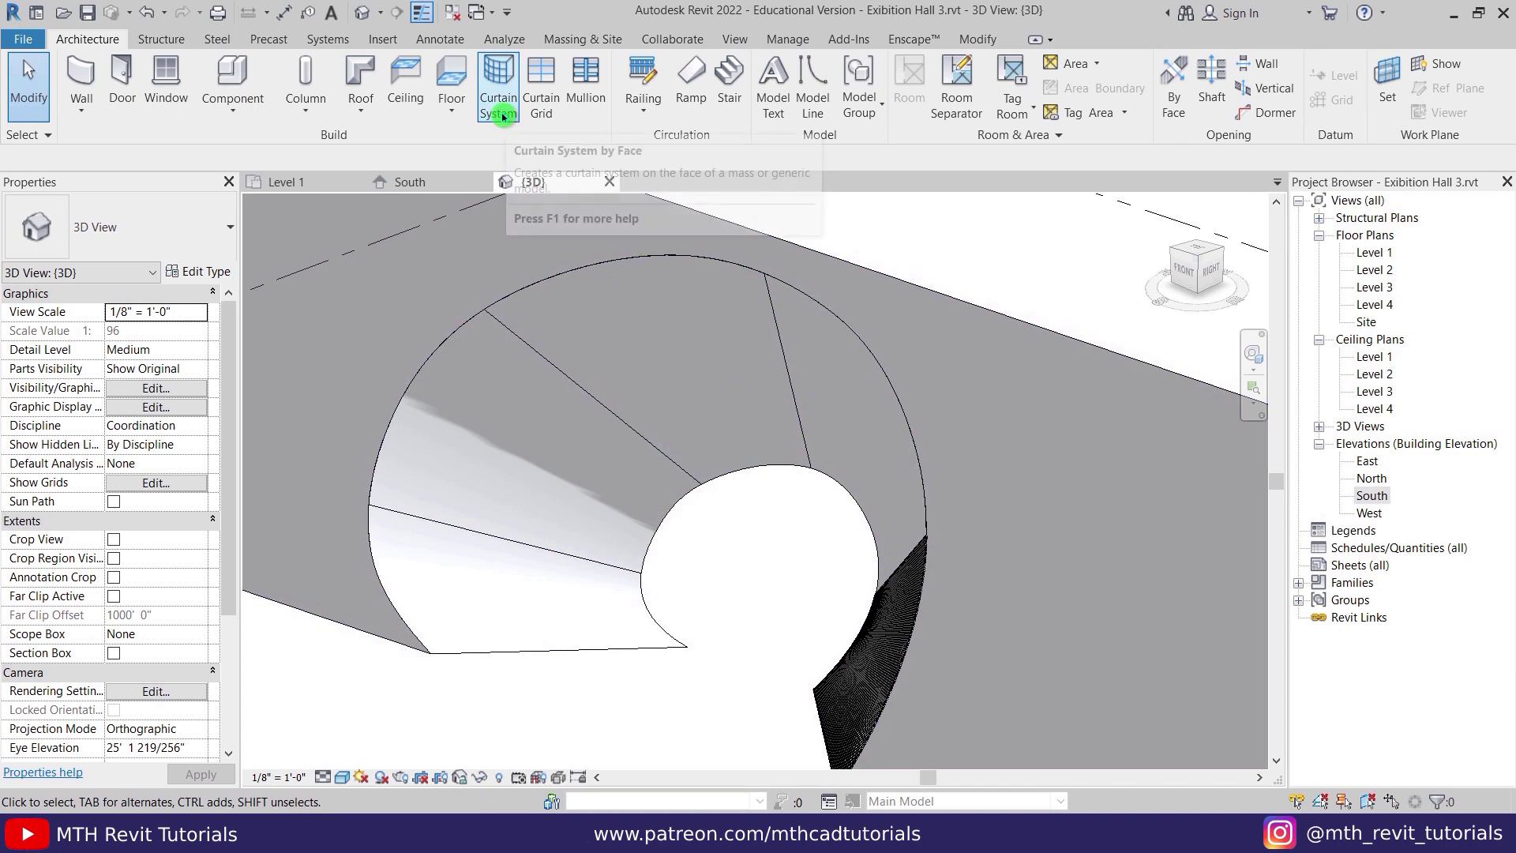
{"action": "left_click", "coordinate": [502, 106]}
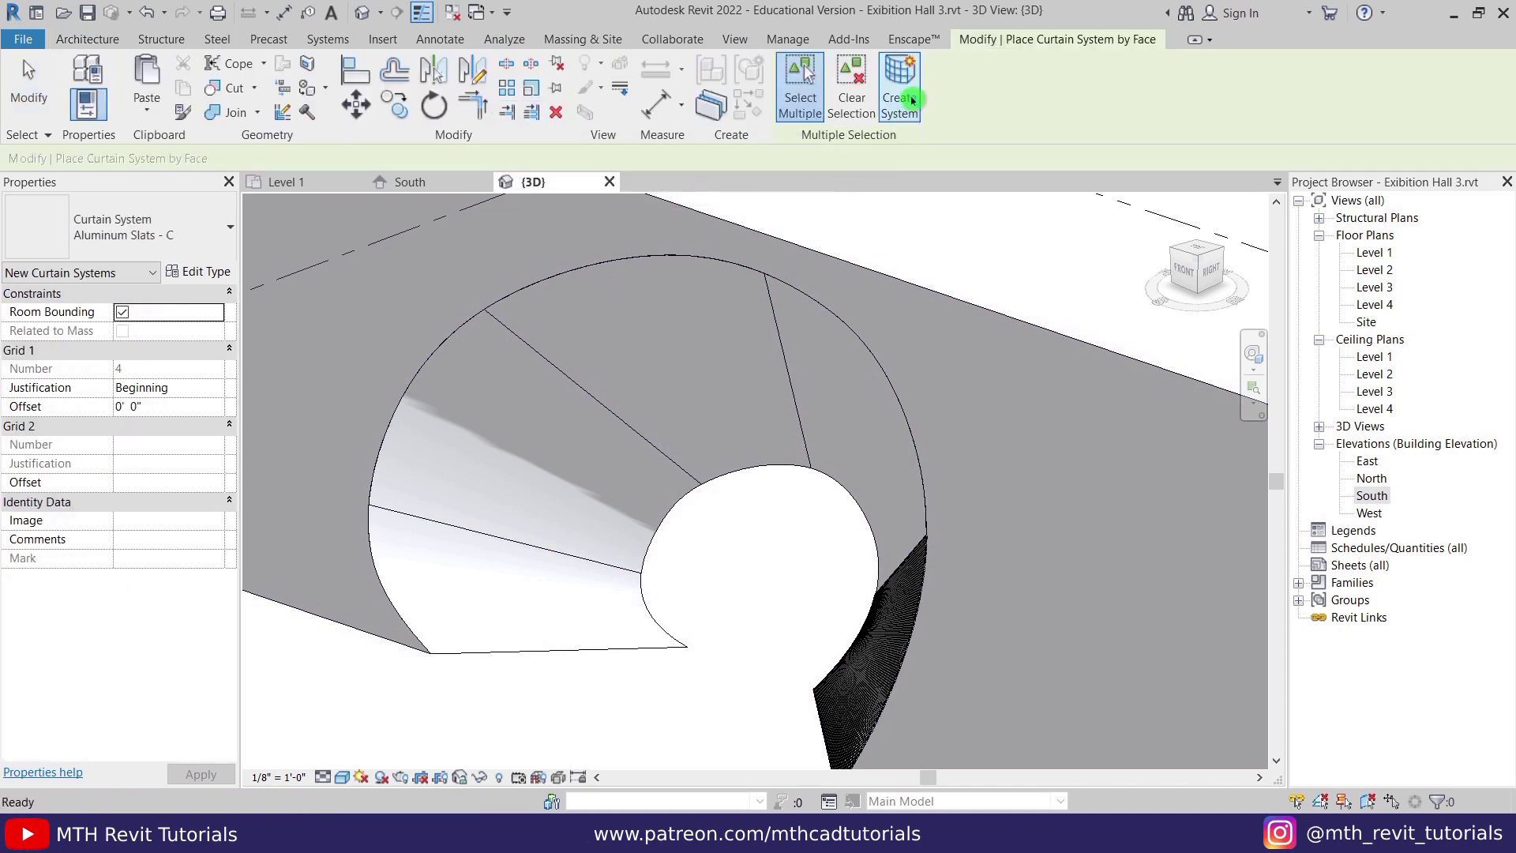
{"action": "left_click", "coordinate": [797, 401]}
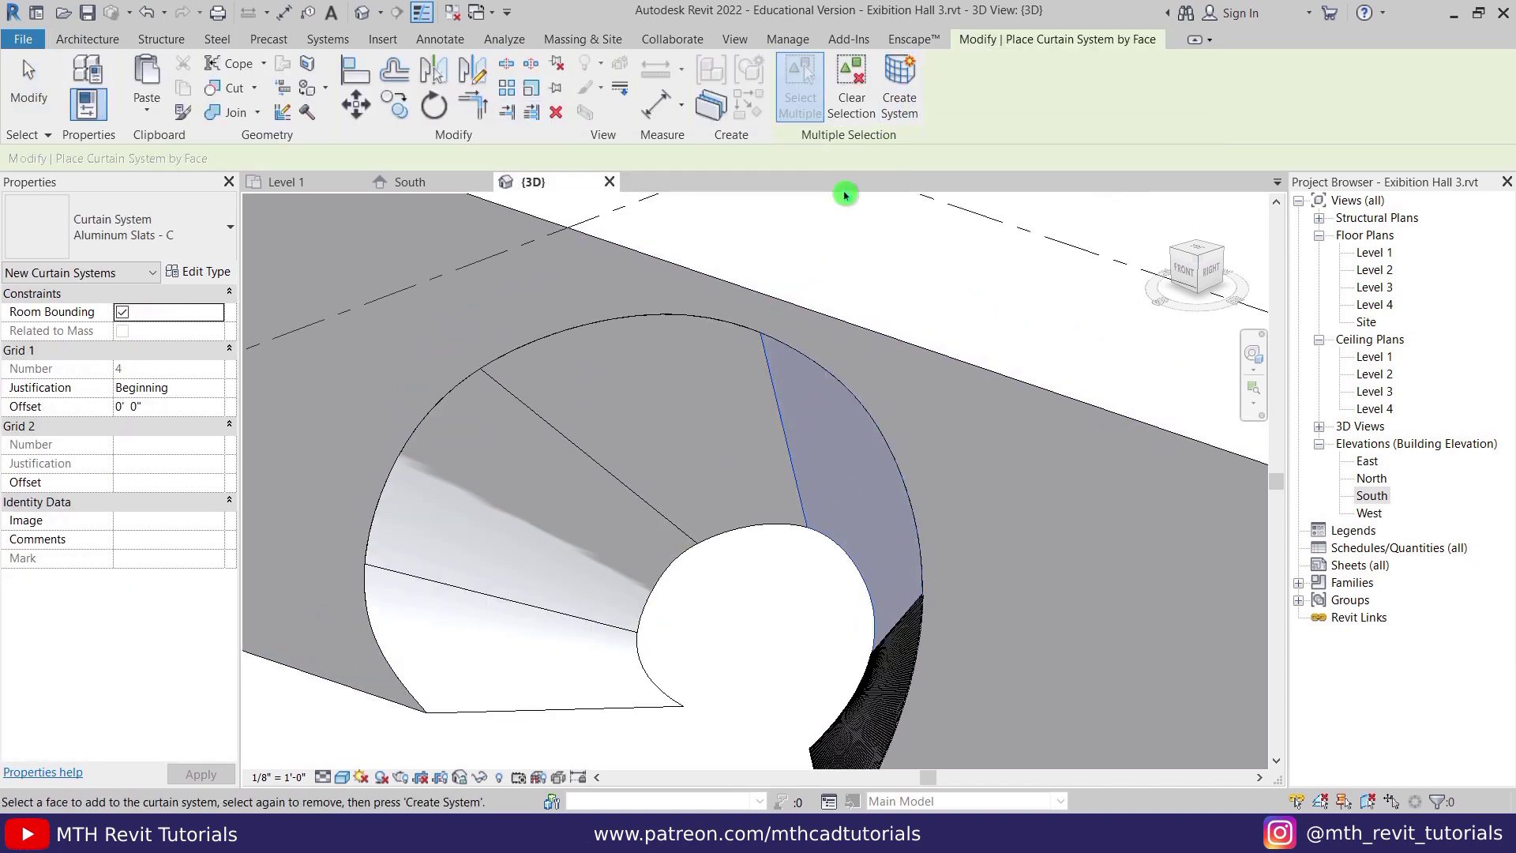
{"action": "left_click", "coordinate": [900, 110]}
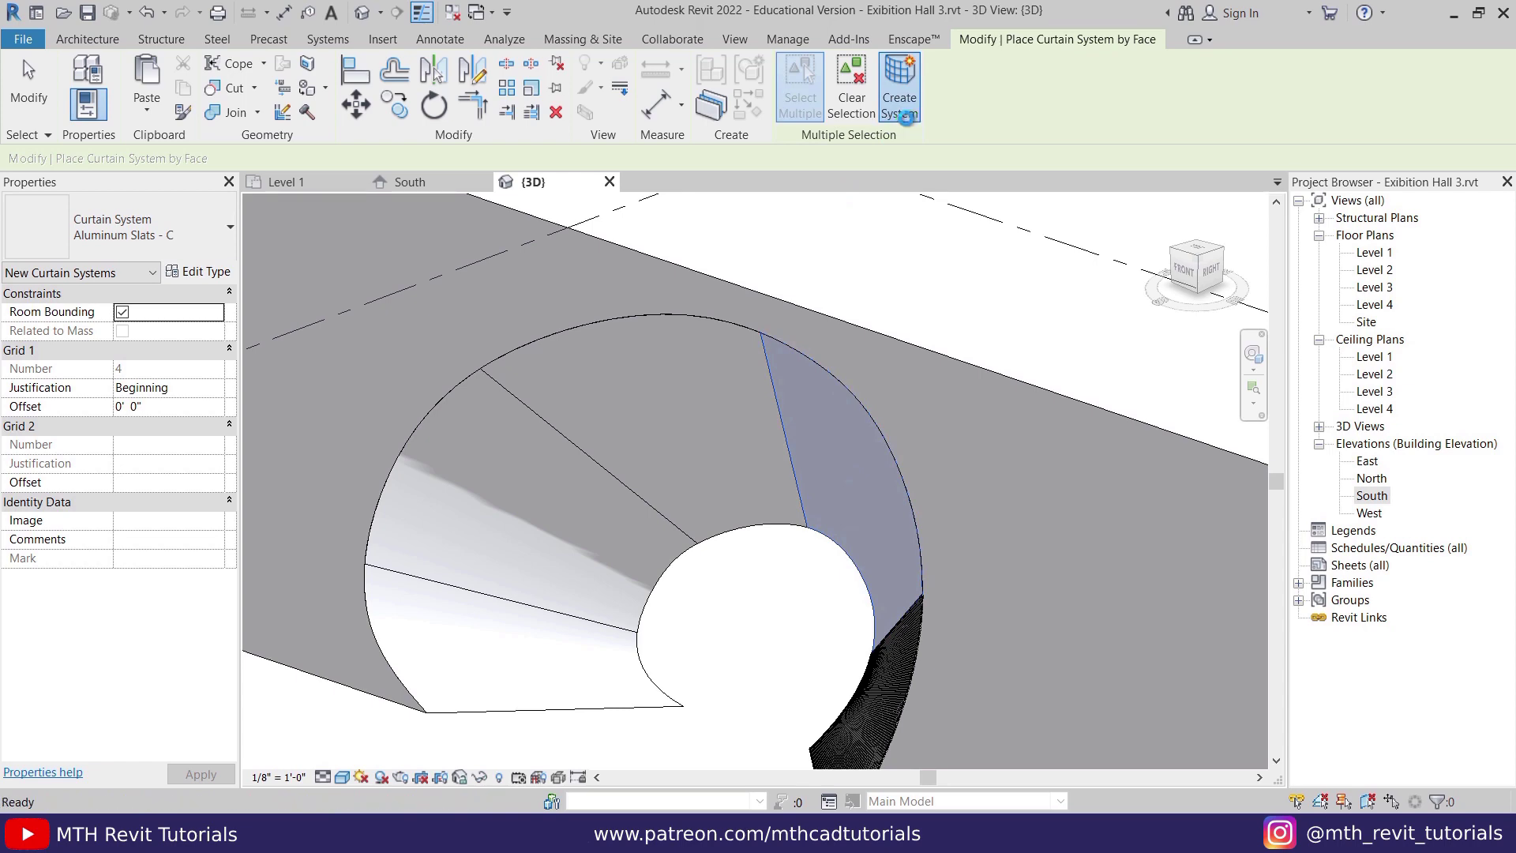
{"action": "left_click", "coordinate": [371, 122]}
{"action": "left_click", "coordinate": [501, 101]}
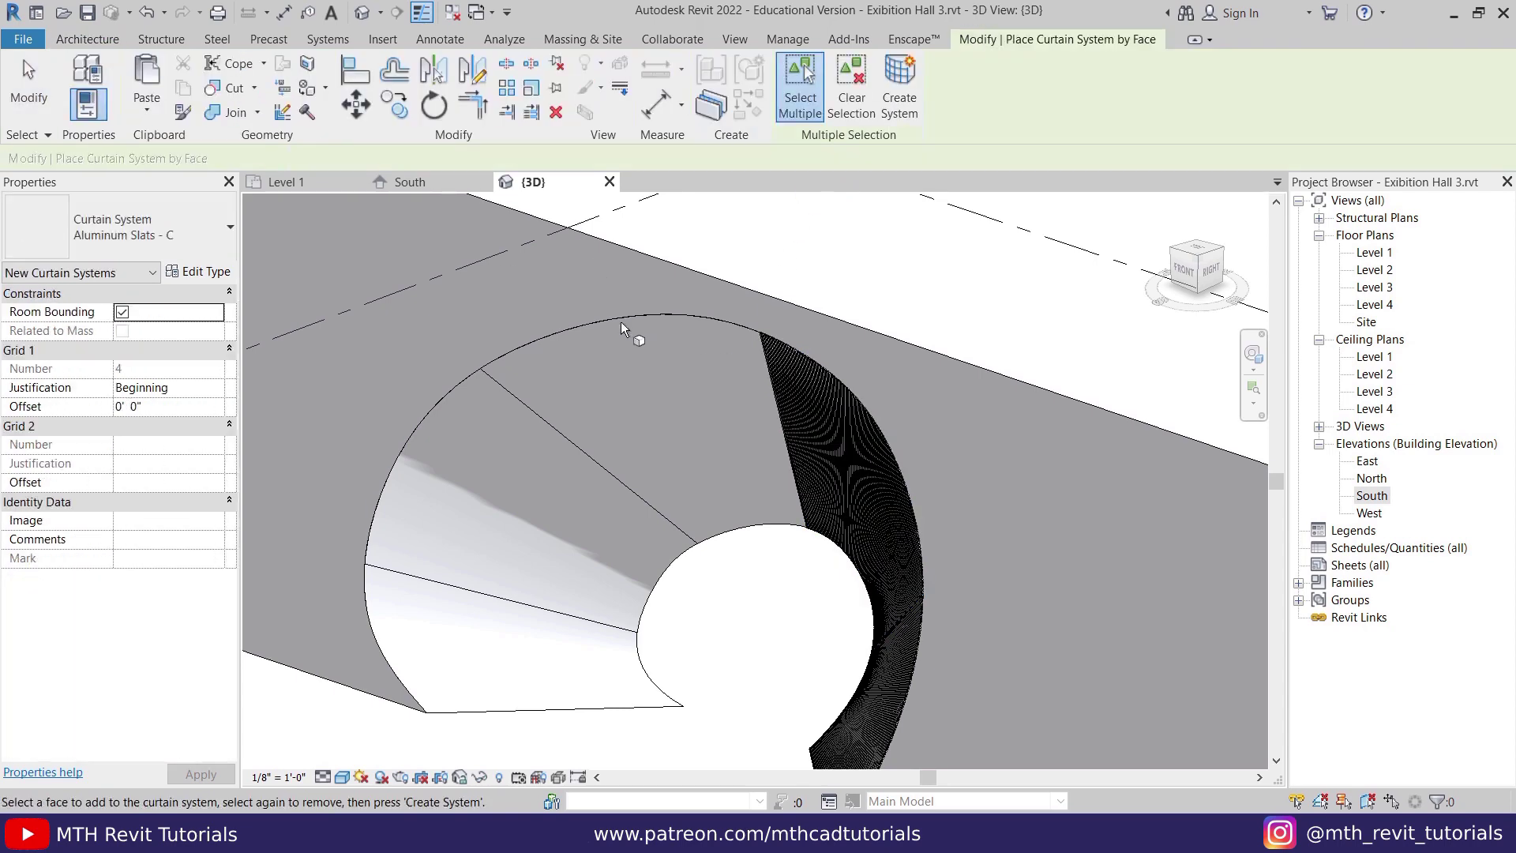
{"action": "left_click", "coordinate": [643, 491]}
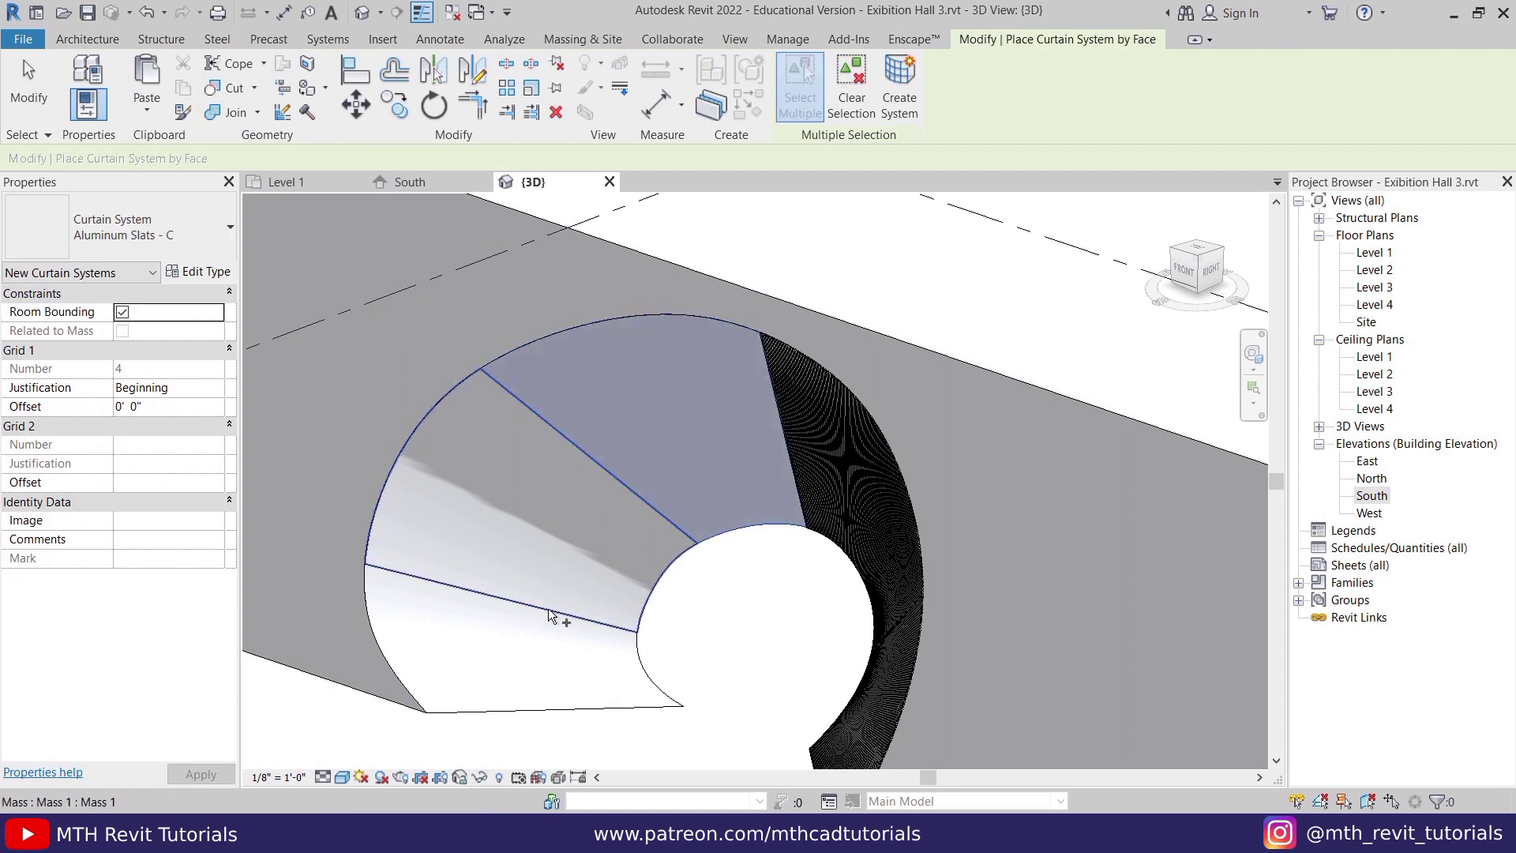
{"action": "left_click", "coordinate": [548, 608]}
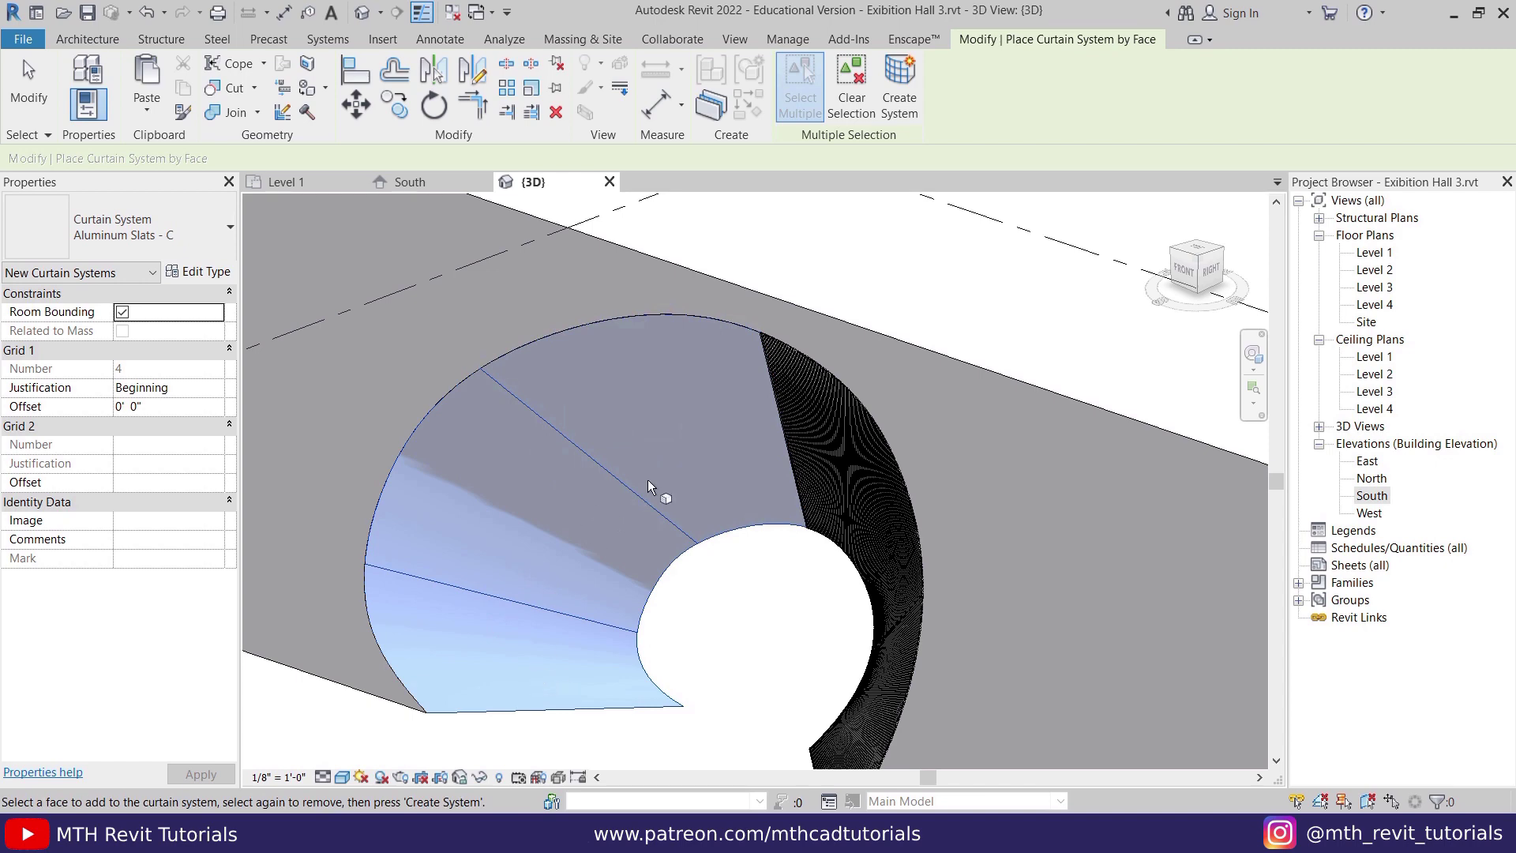
{"action": "key", "text": "Escape"}
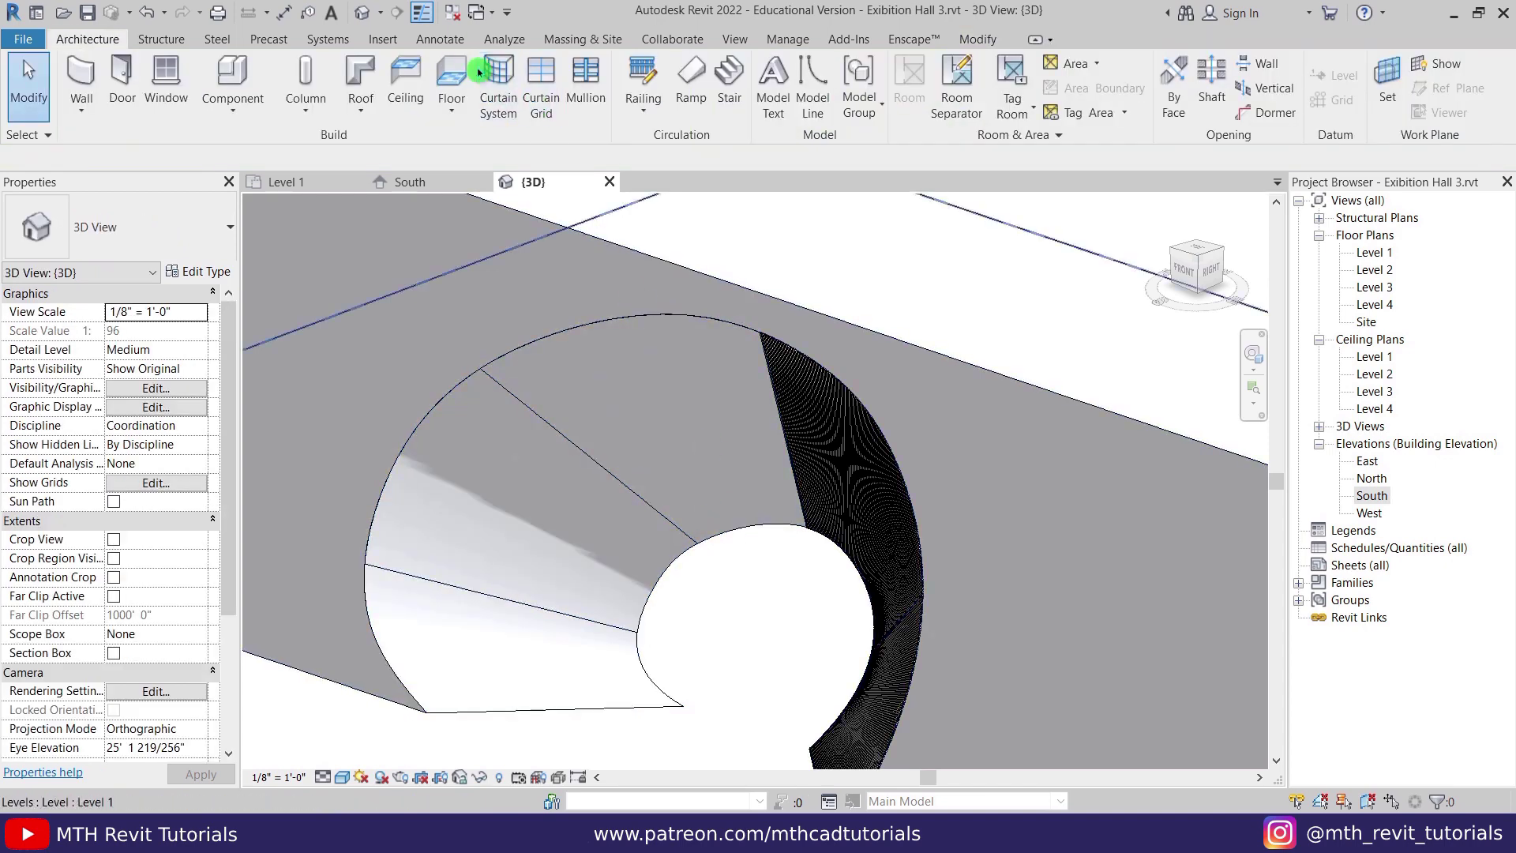
- Create an Aluminum Slats - C curtain system on the top middle segment of the curved entrance
{"action": "left_click", "coordinate": [515, 88]}
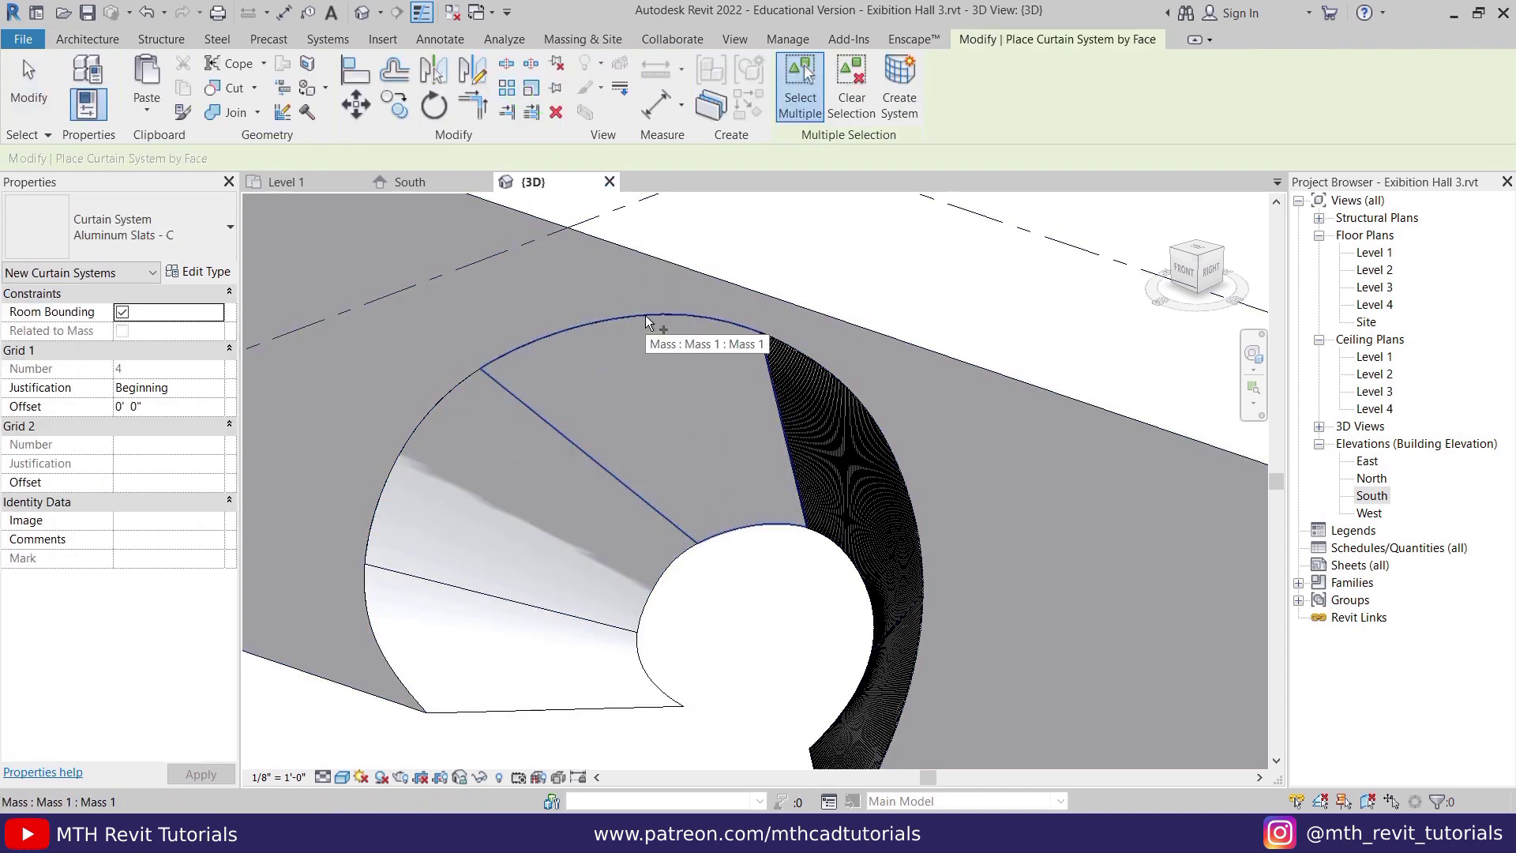
{"action": "left_click", "coordinate": [591, 325]}
{"action": "left_click", "coordinate": [894, 119]}
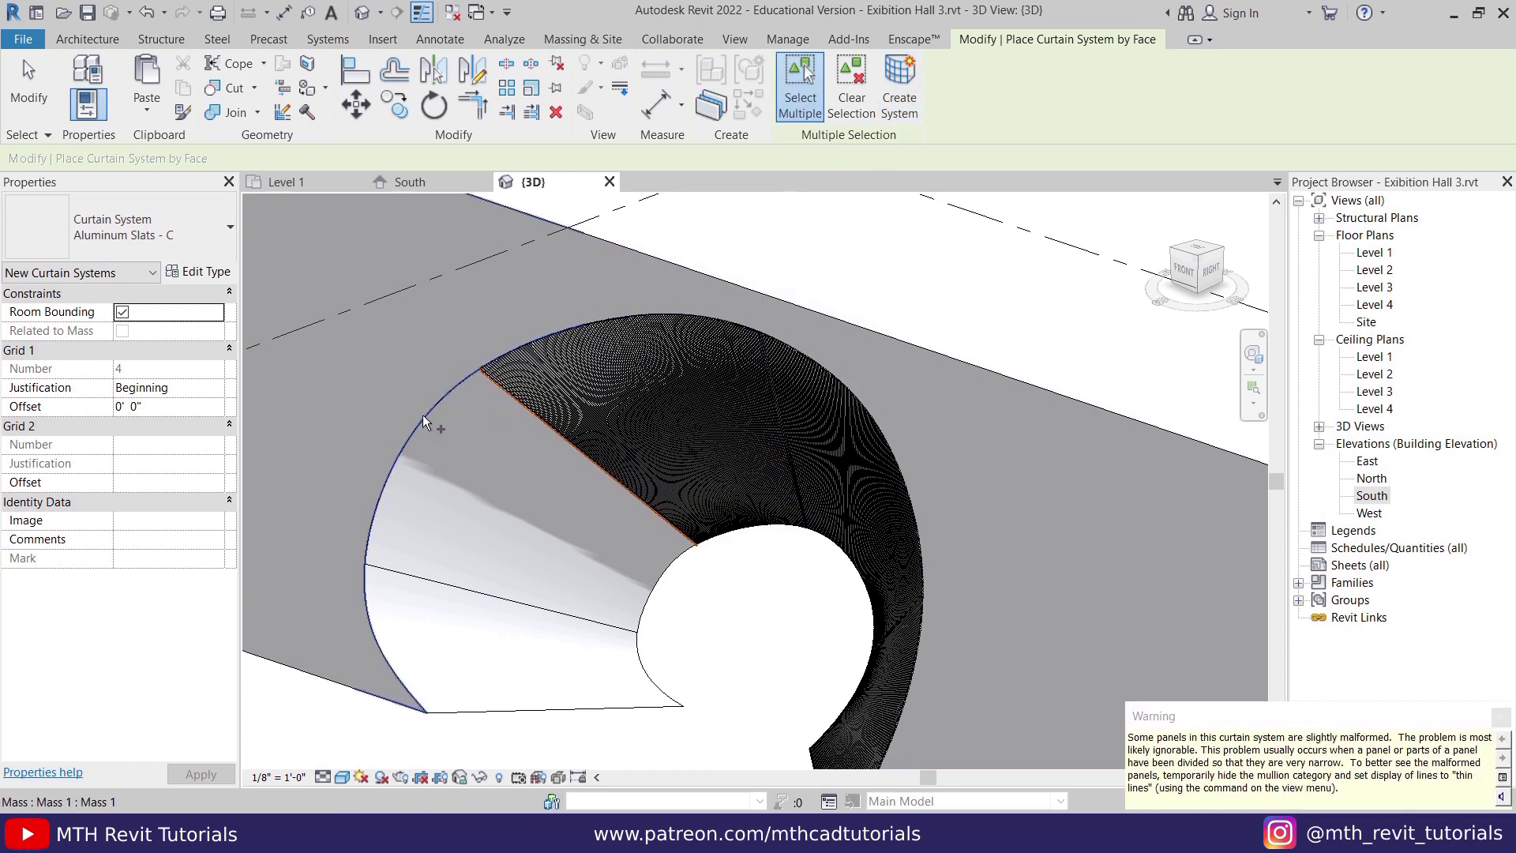
- Try to create an Aluminum Slats - C curtain system on the upper-left segment of the curved entrance
{"action": "left_click", "coordinate": [452, 582]}
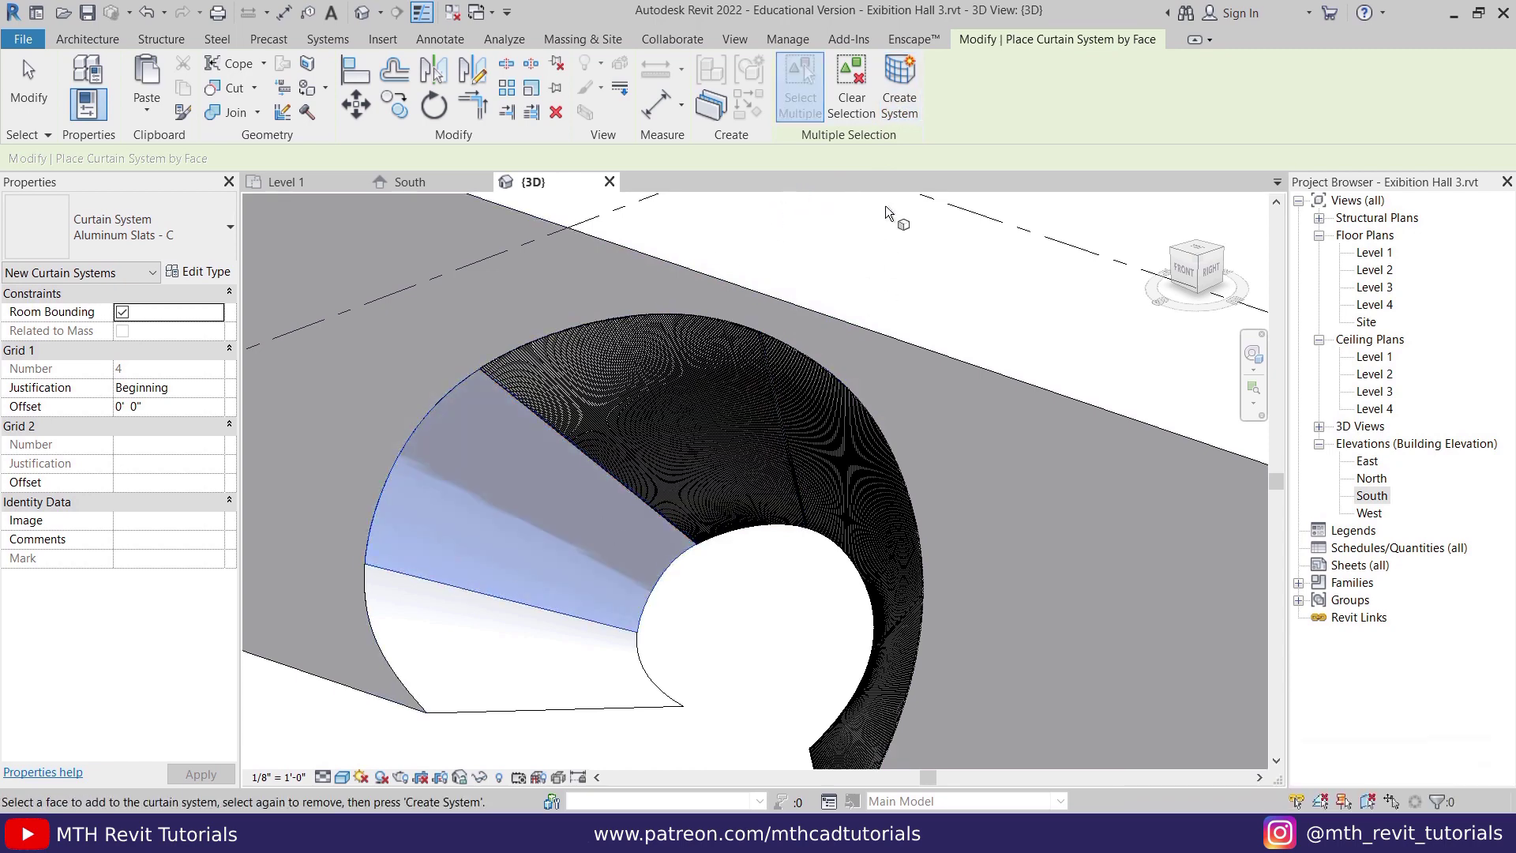
{"action": "left_click", "coordinate": [895, 125]}
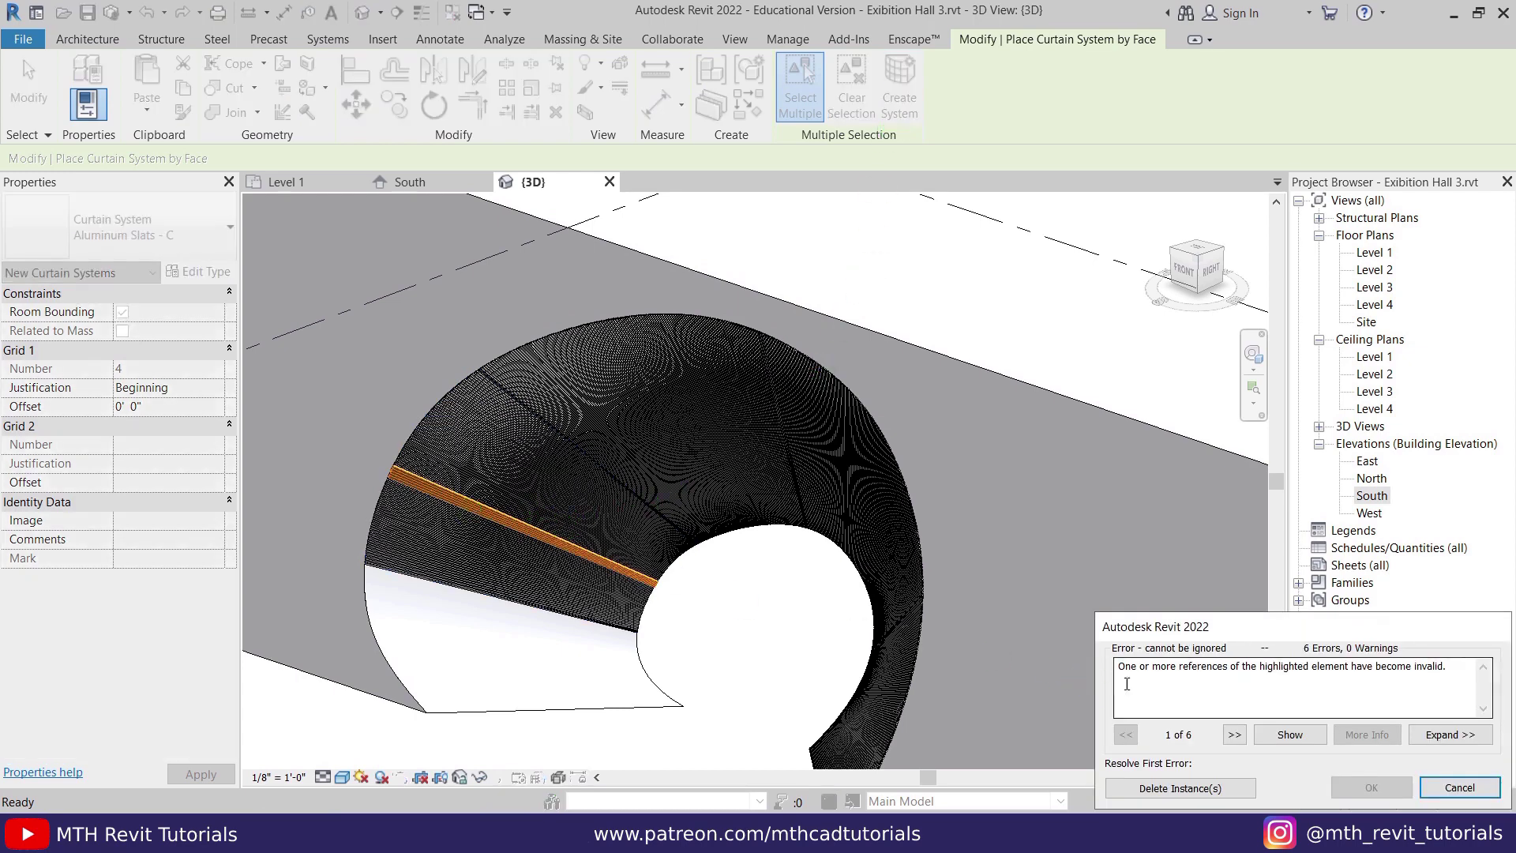
{"action": "left_click_drag", "start_coordinate": [1125, 670], "coordinate": [1176, 675]}
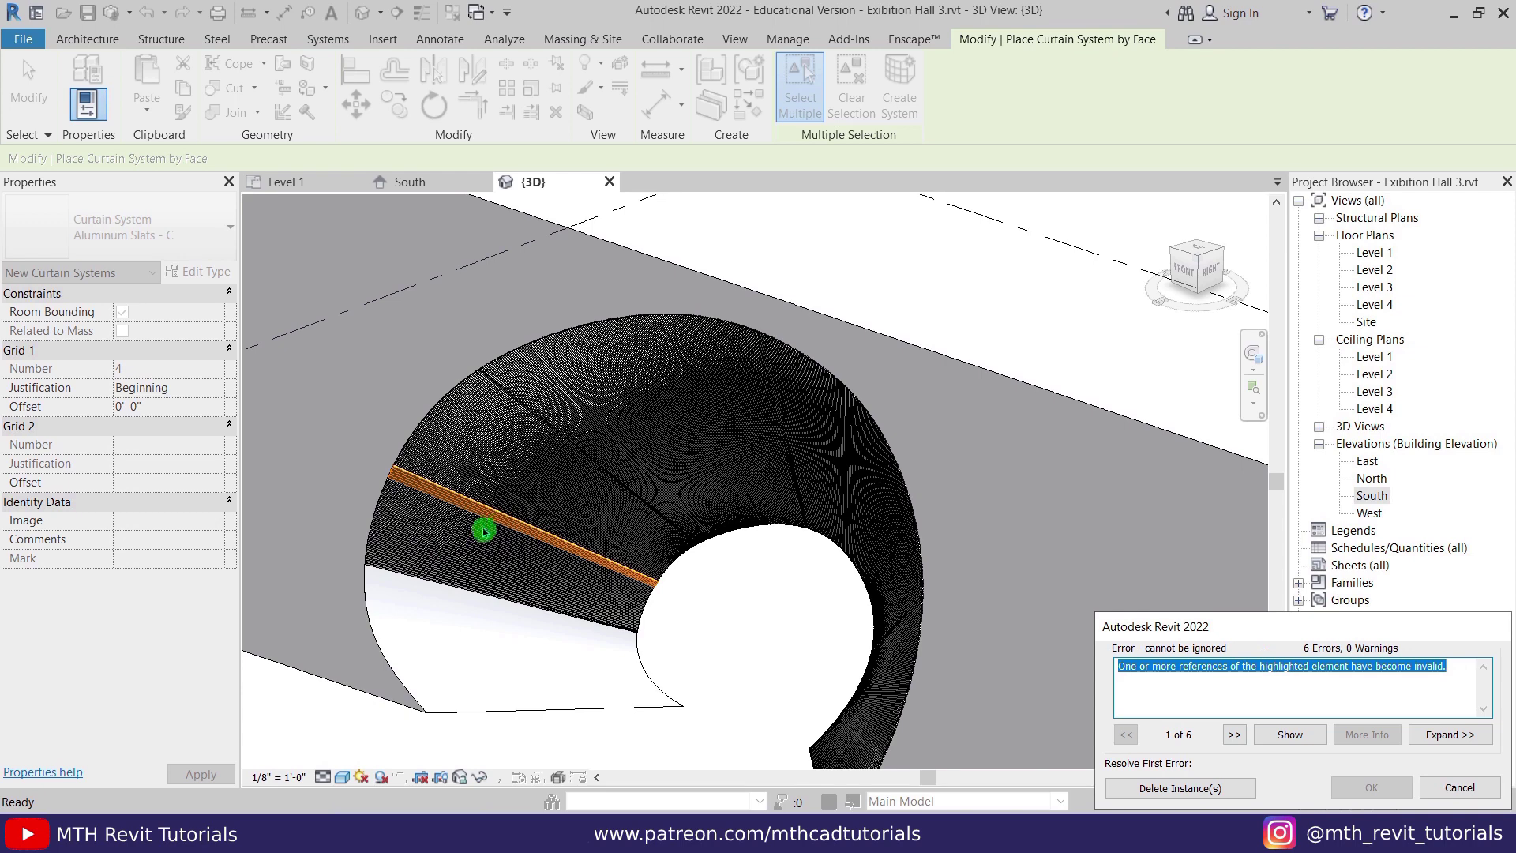
{"action": "left_click", "coordinate": [1459, 787]}
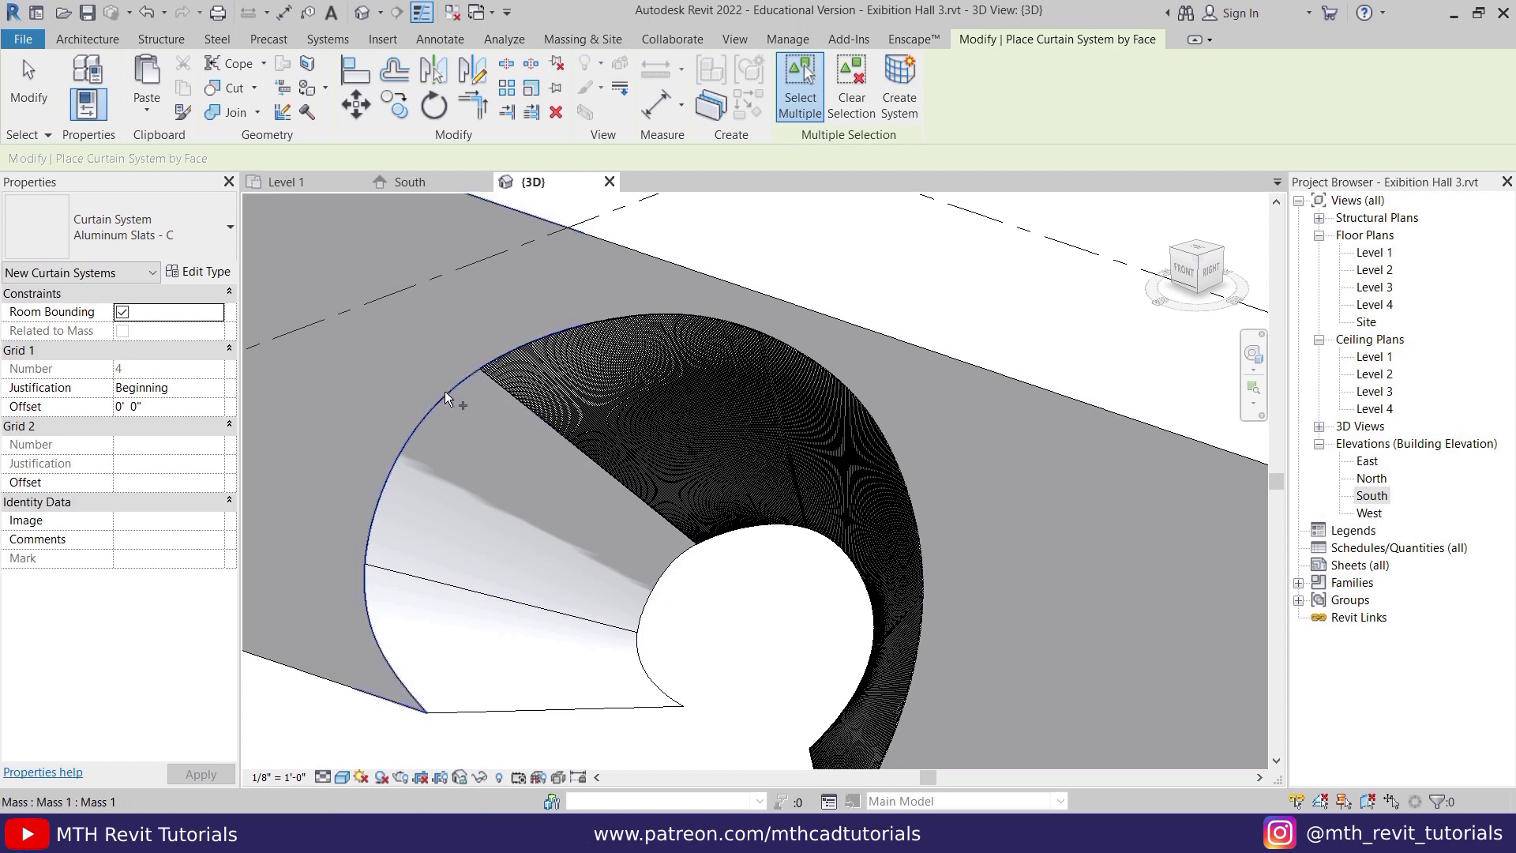
- Duplicate the Aluminum Slats - C type as Aluminum Slats - C 2 and set its Grid 1 spacing to 0' 2"
{"action": "left_click", "coordinate": [196, 273]}
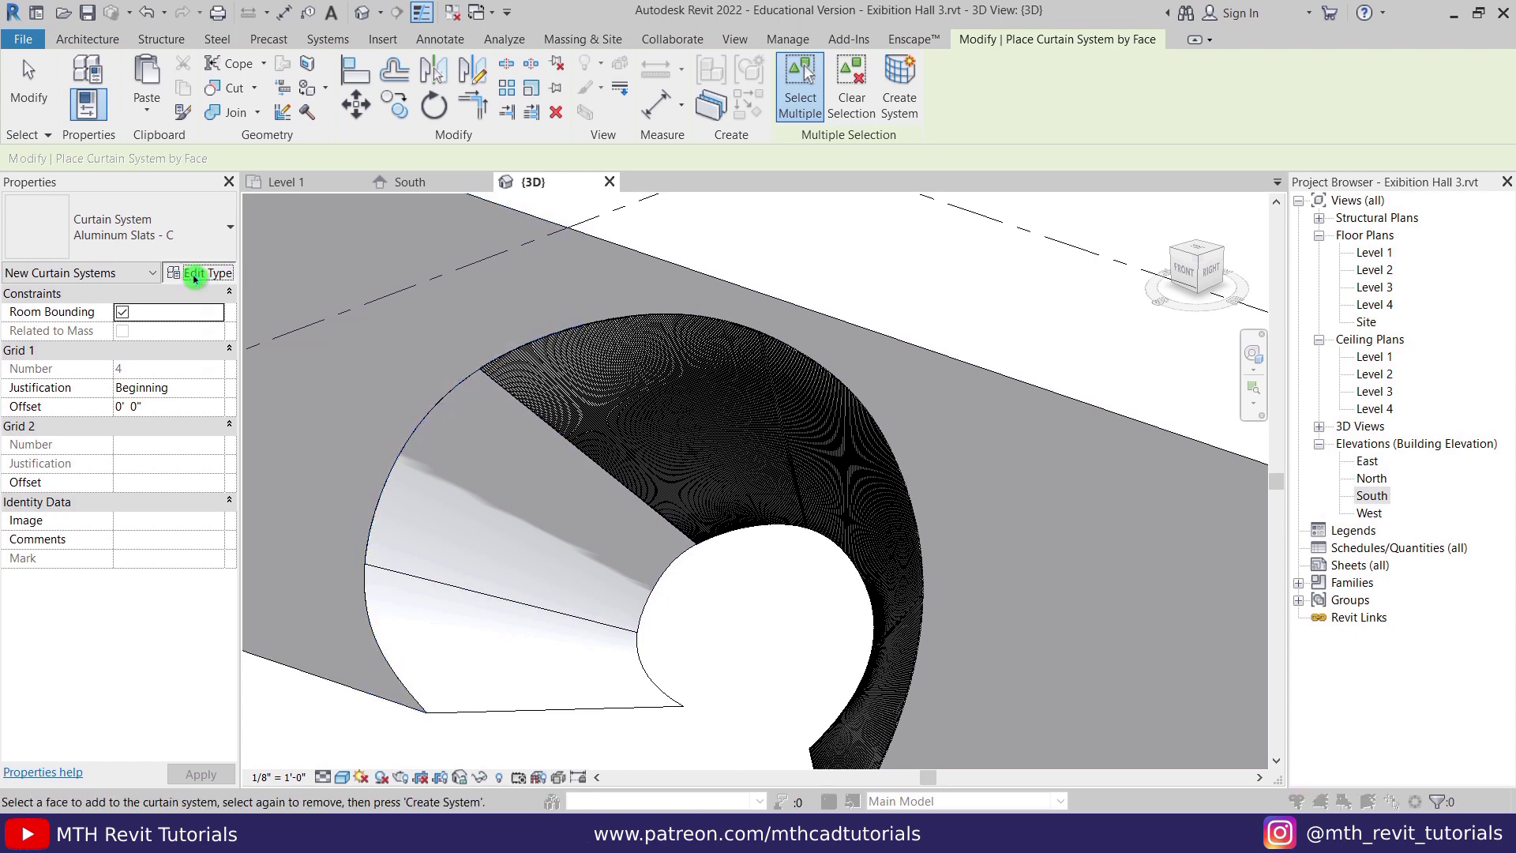
{"action": "left_click", "coordinate": [873, 240]}
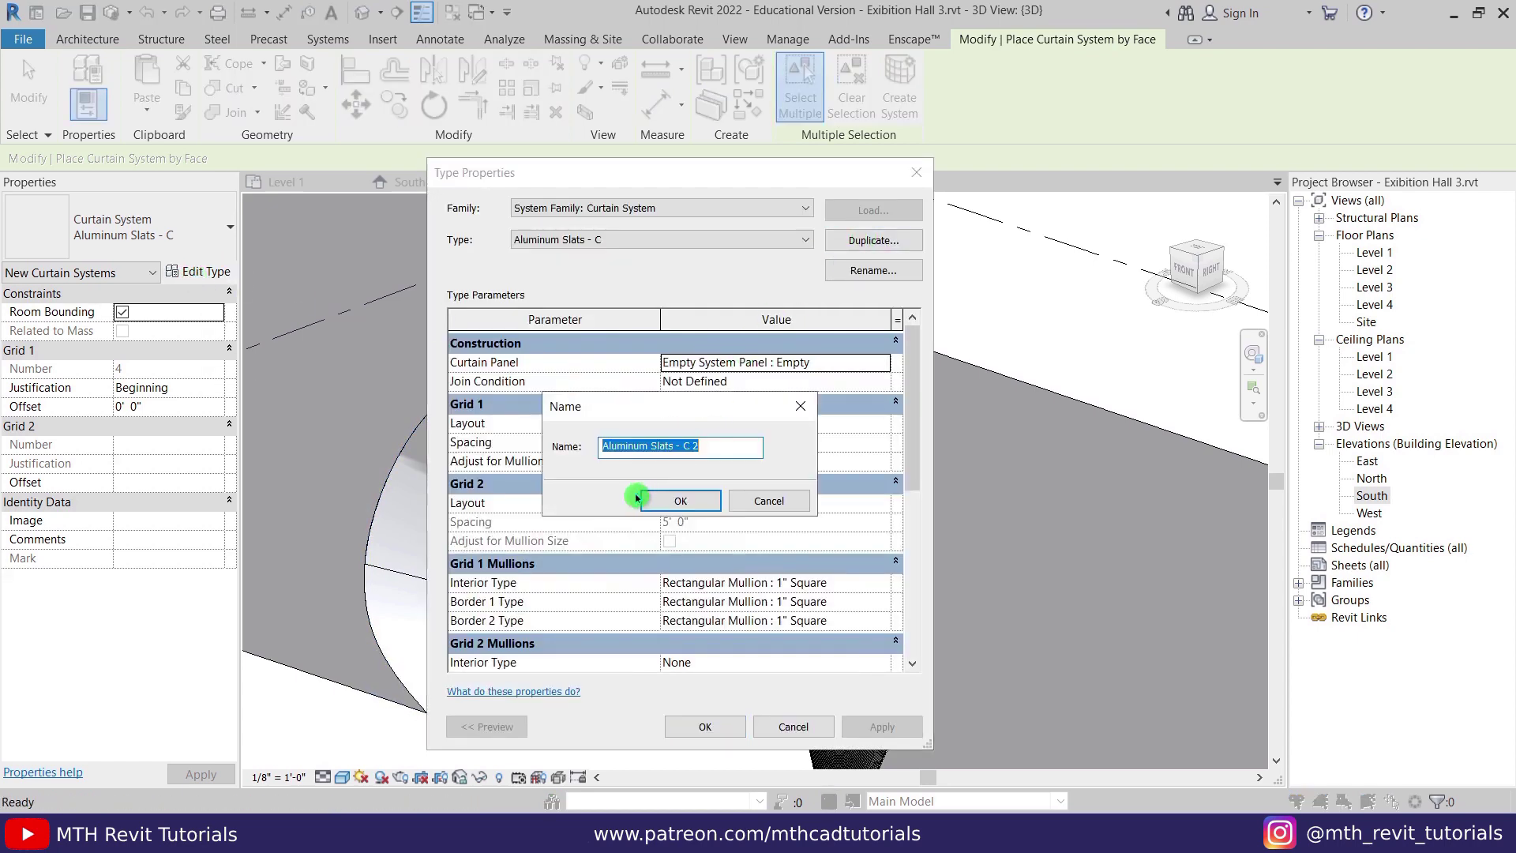
{"action": "left_click", "coordinate": [713, 446]}
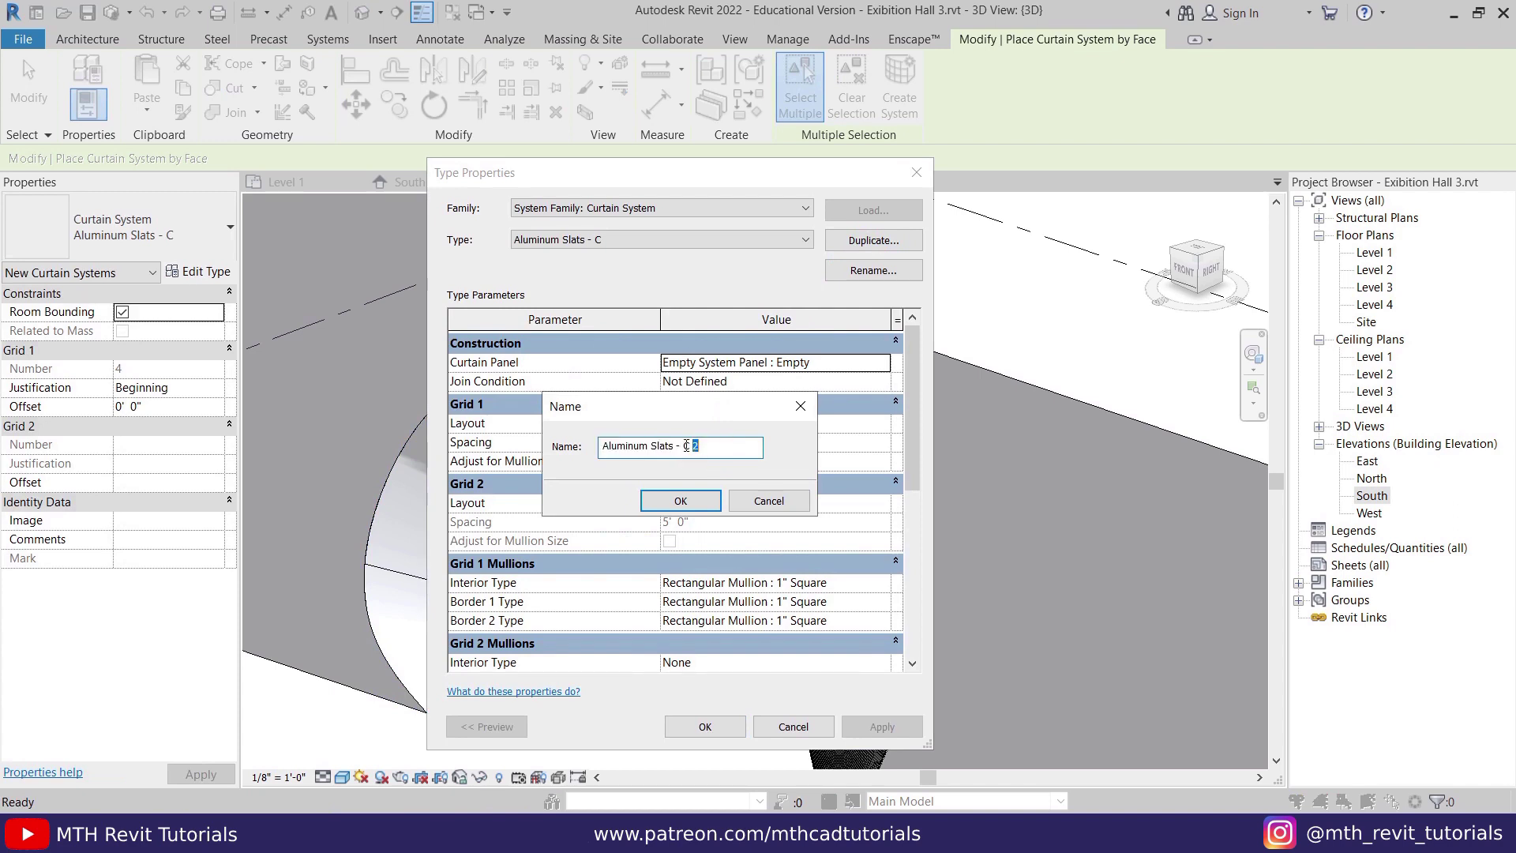
{"action": "left_click", "coordinate": [679, 500]}
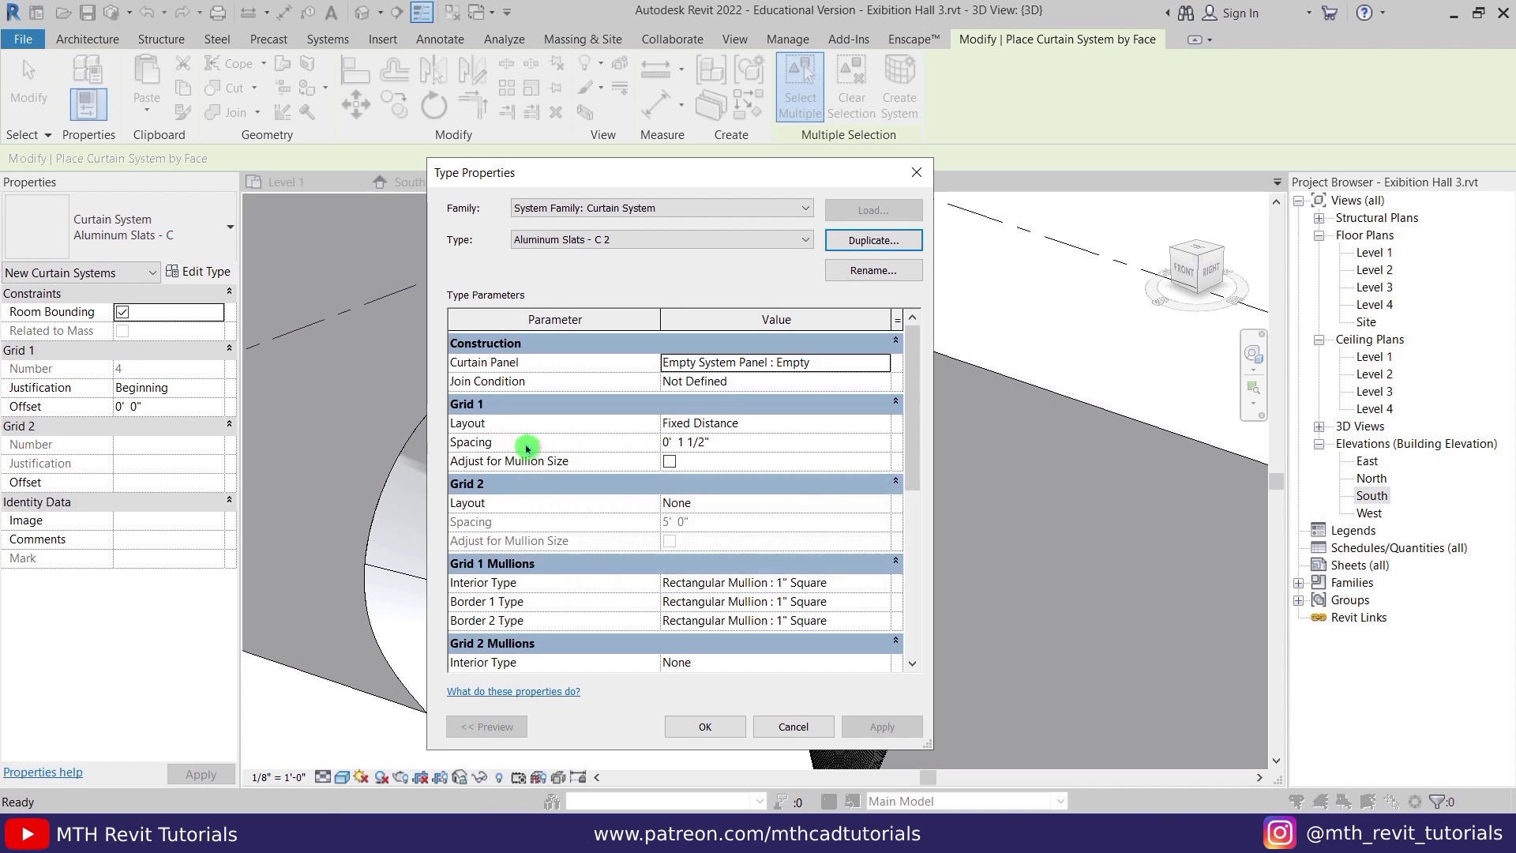
{"action": "left_click", "coordinate": [681, 443]}
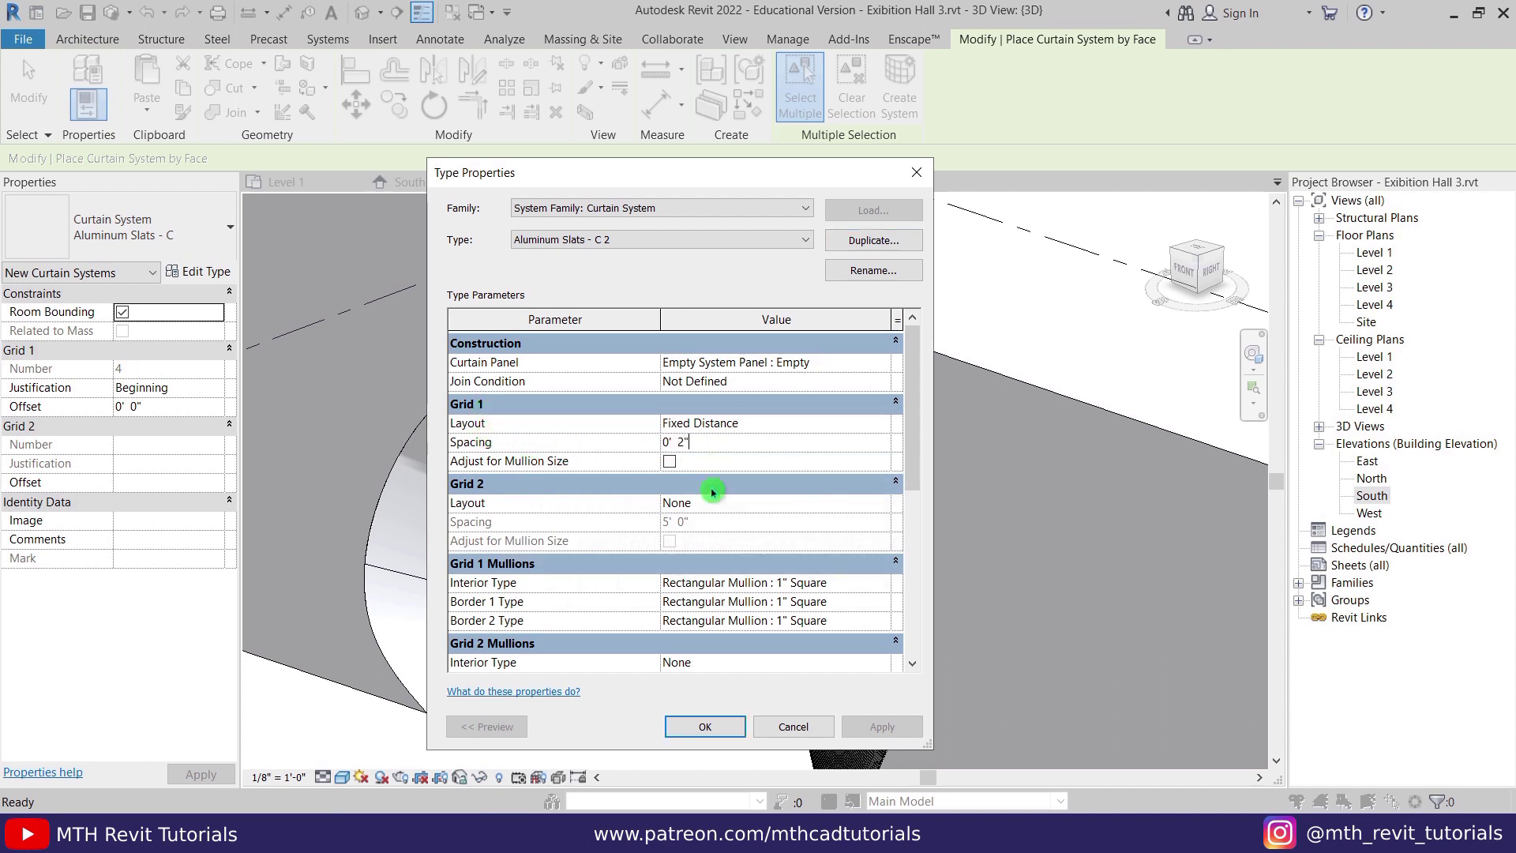
{"action": "left_click", "coordinate": [695, 727]}
- Create an Aluminum Slats - C 2 curtain system on the upper-left segment of the curved entrance
{"action": "left_click", "coordinate": [646, 591]}
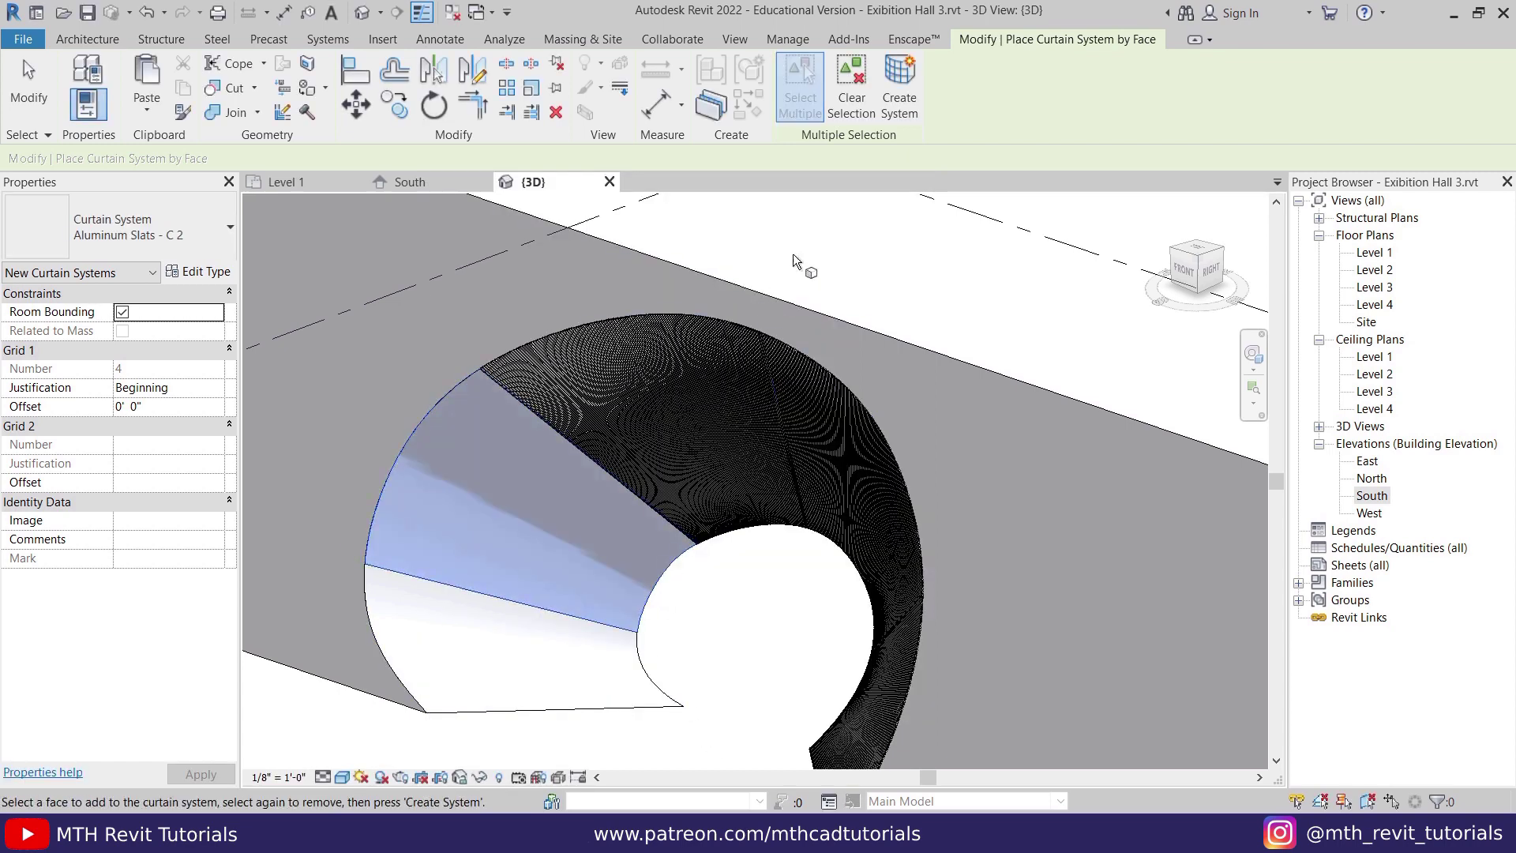
{"action": "left_click", "coordinate": [901, 115]}
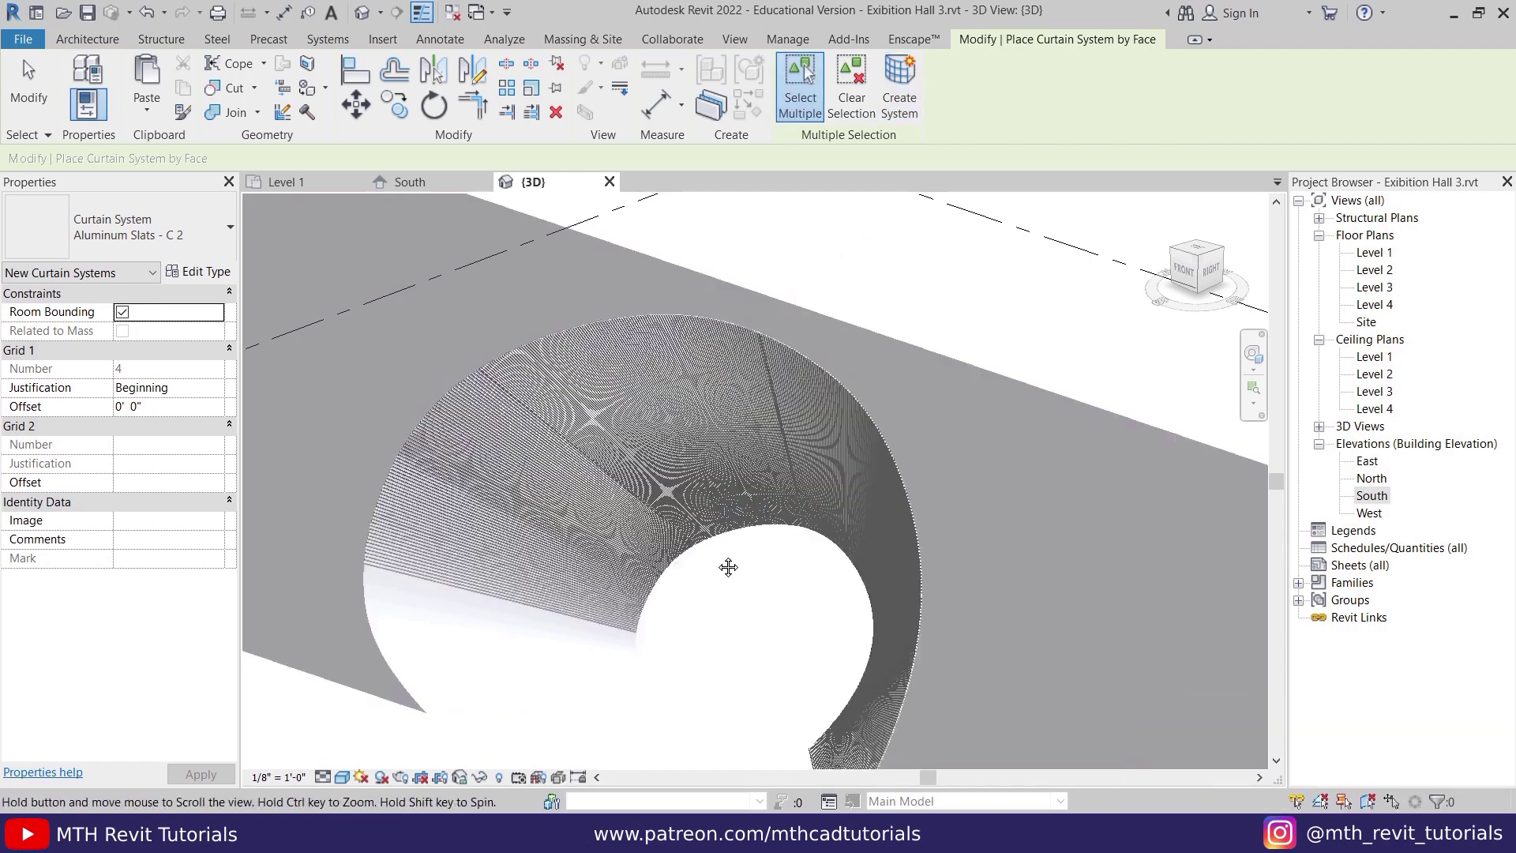
{"action": "middle_click_drag", "start_coordinate": [504, 498], "coordinate": [509, 454]}
{"action": "scroll", "coordinate": [657, 314], "scroll_direction": "up", "scroll_amount": 5}
{"action": "scroll", "coordinate": [406, 403], "scroll_direction": "down", "scroll_amount": 3}
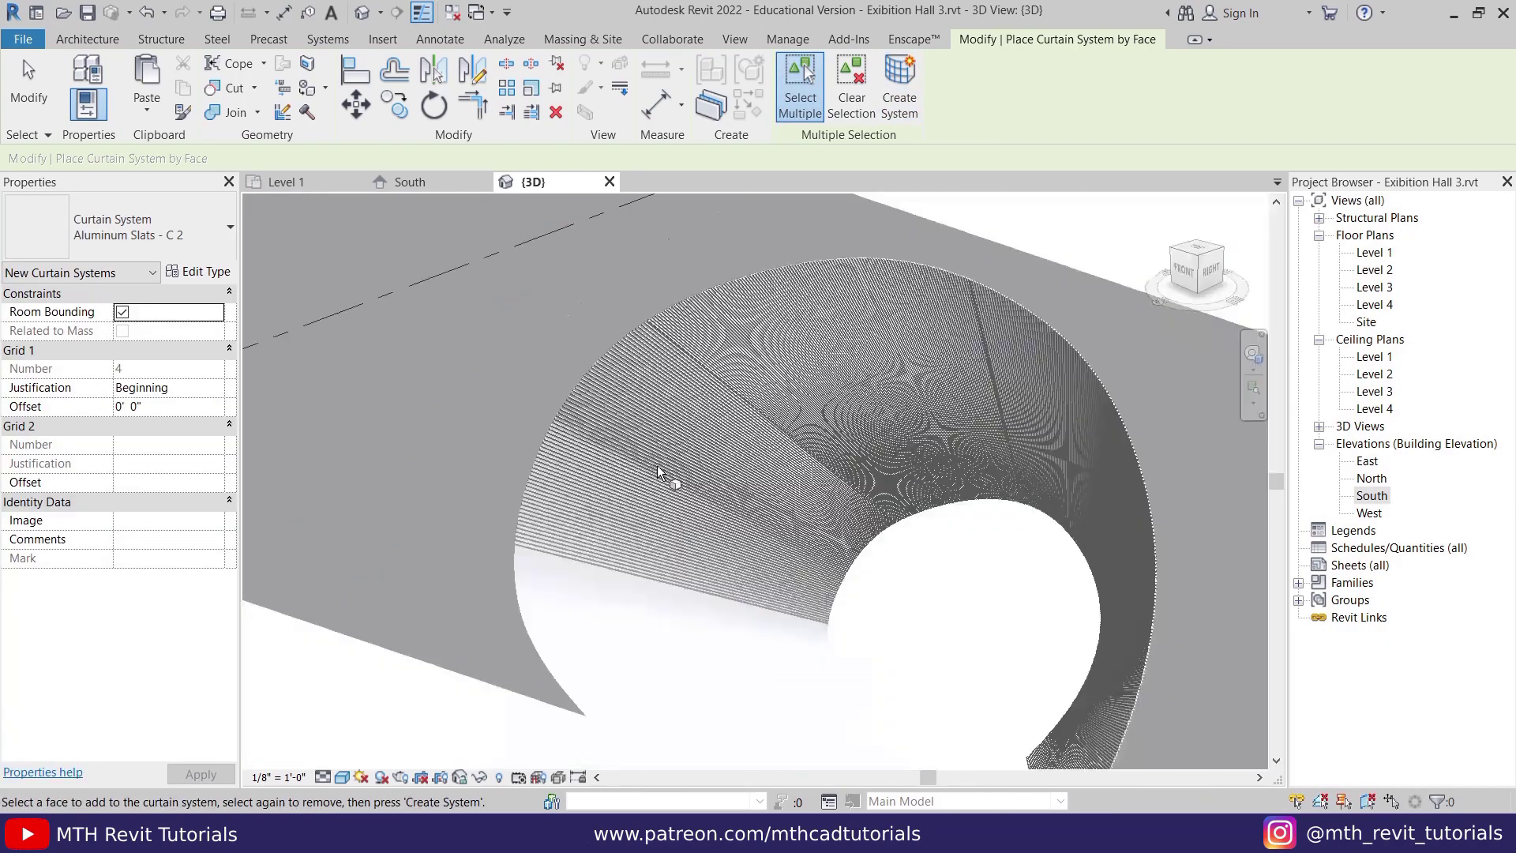
- Switch back to the Aluminum Slats - C type and create a curtain system on the entrance's lower-left segment
{"action": "middle_click_drag", "start_coordinate": [658, 472], "coordinate": [524, 456]}
{"action": "left_click", "coordinate": [230, 227]}
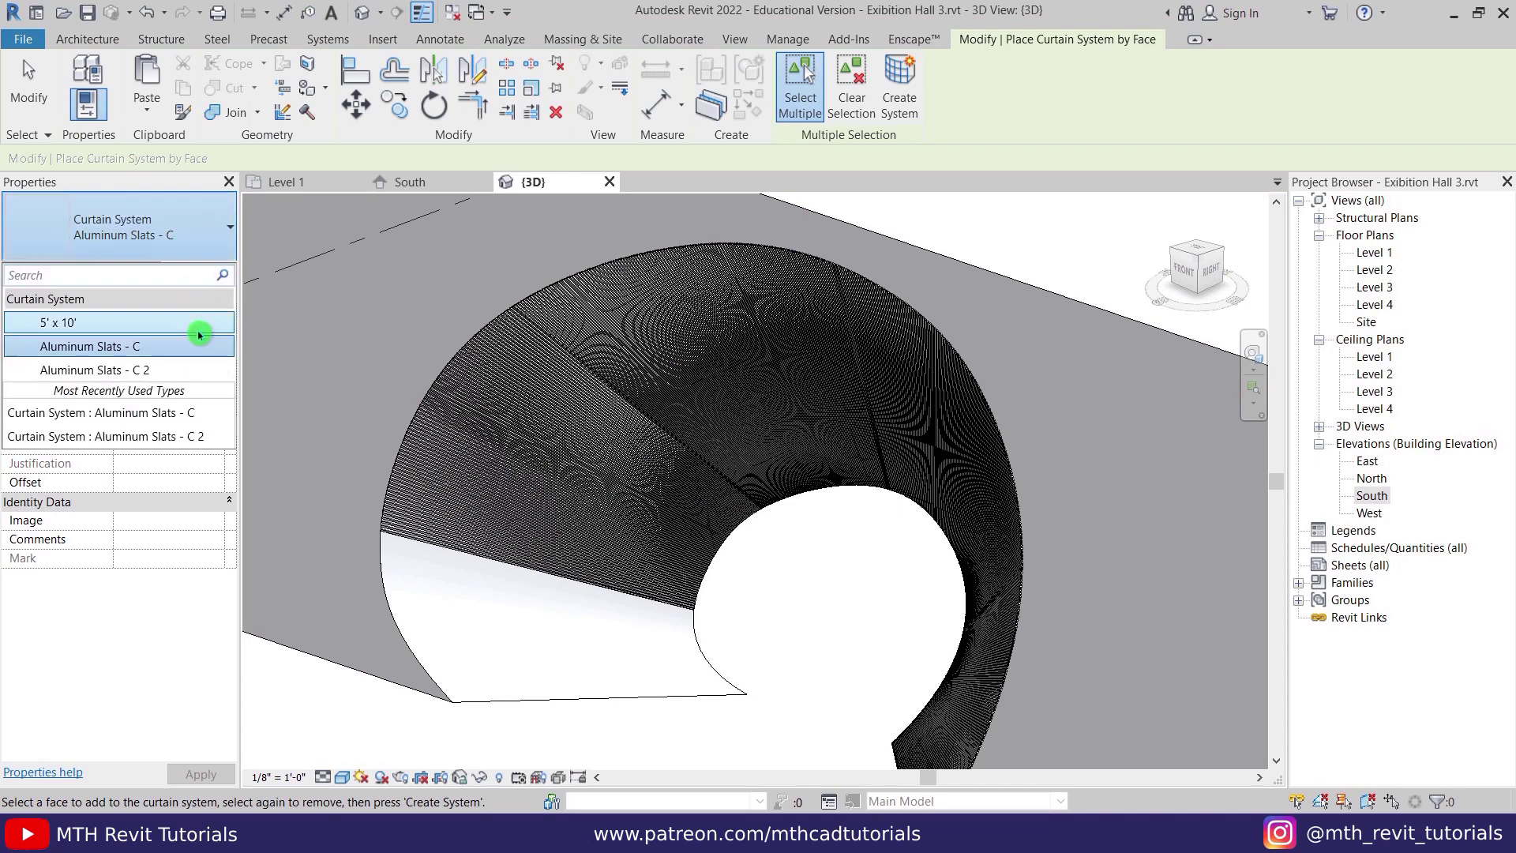
{"action": "left_click", "coordinate": [143, 353]}
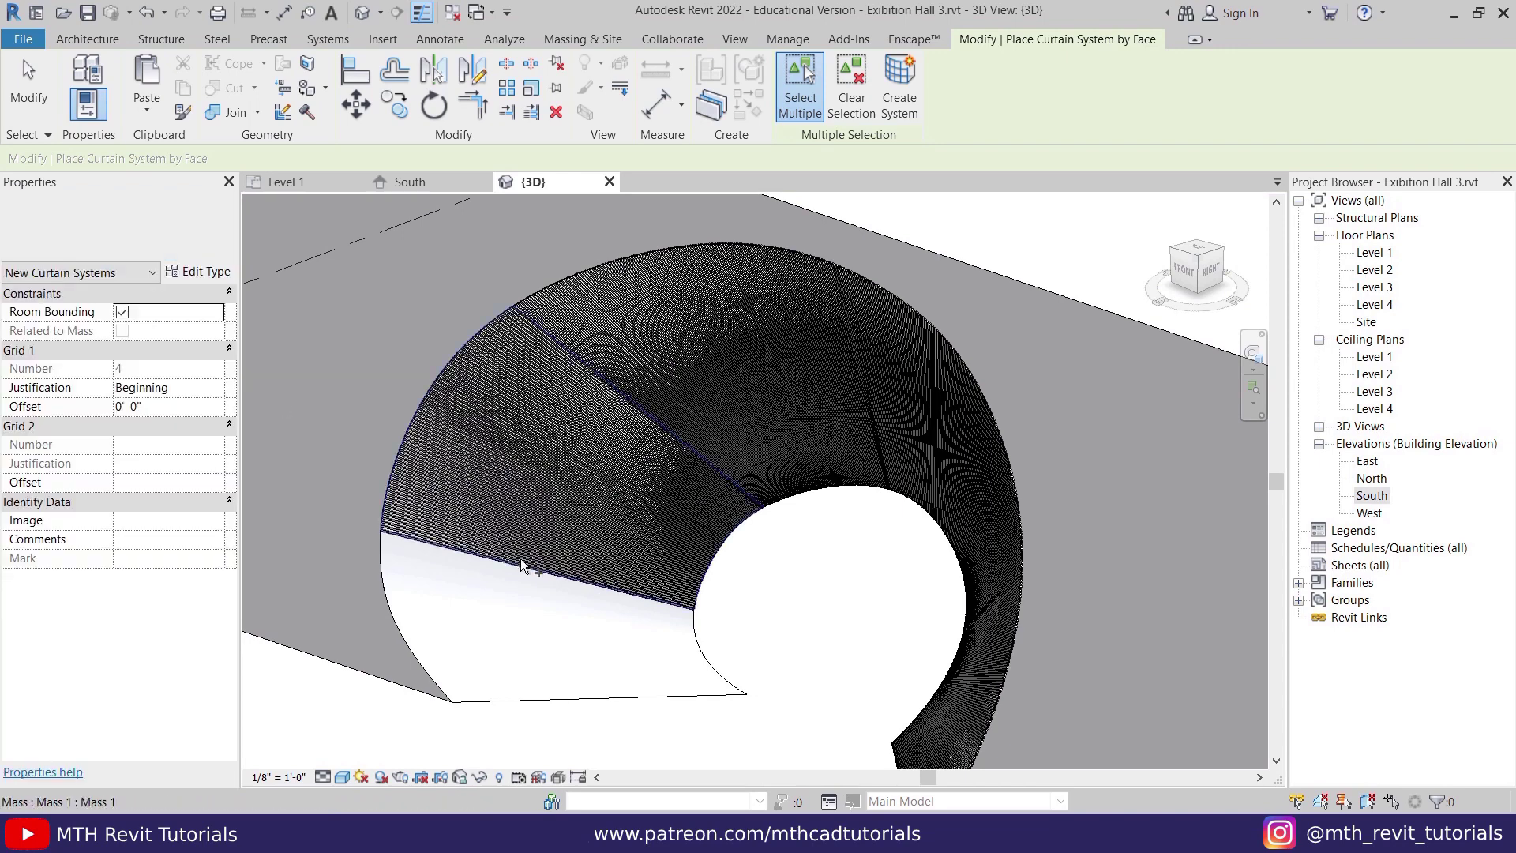
{"action": "left_click", "coordinate": [702, 666]}
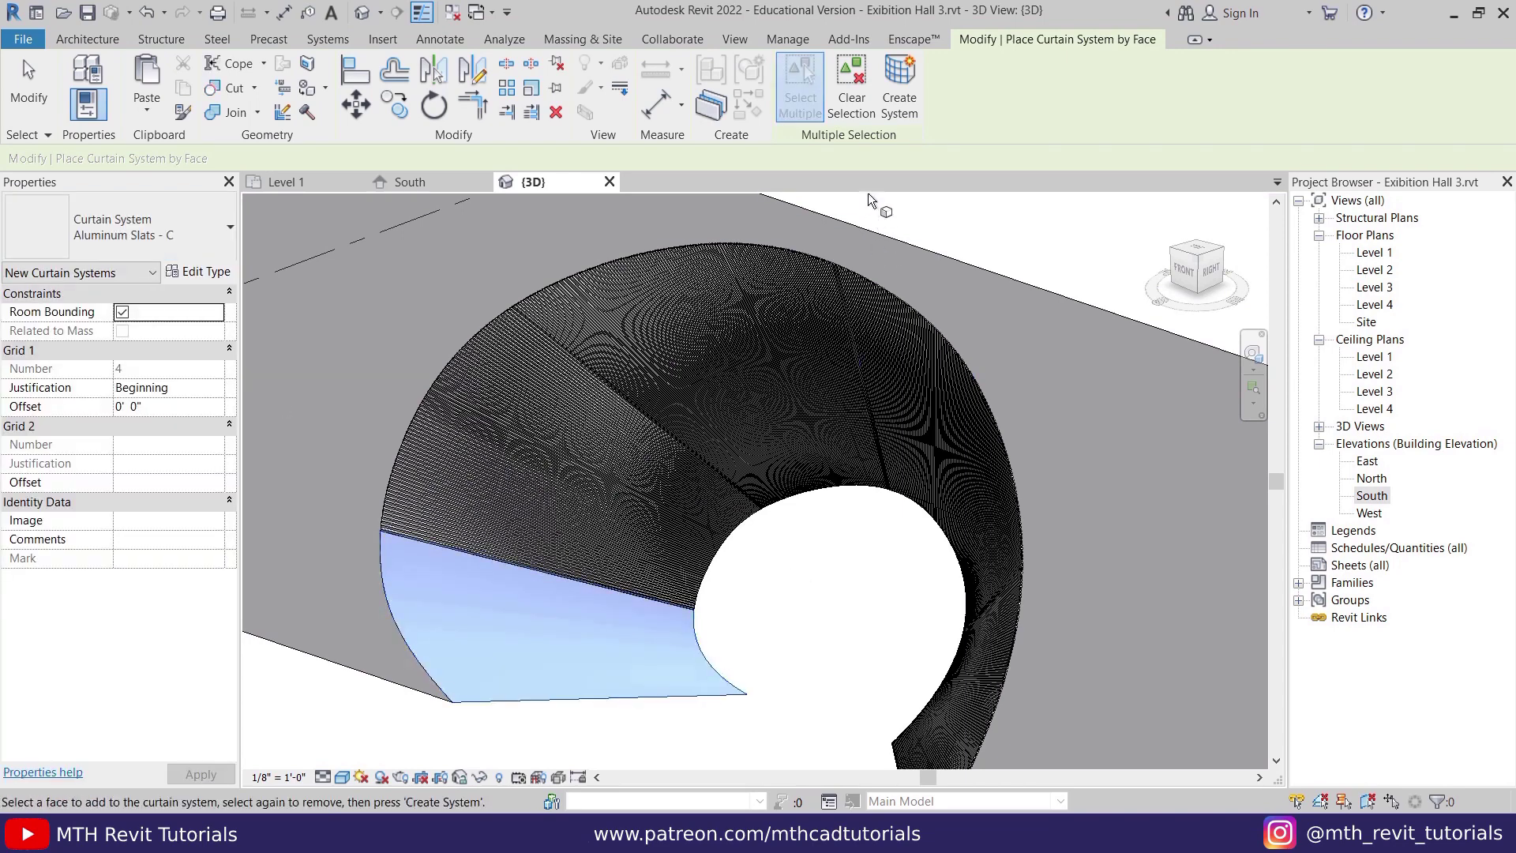
{"action": "left_click", "coordinate": [899, 91]}
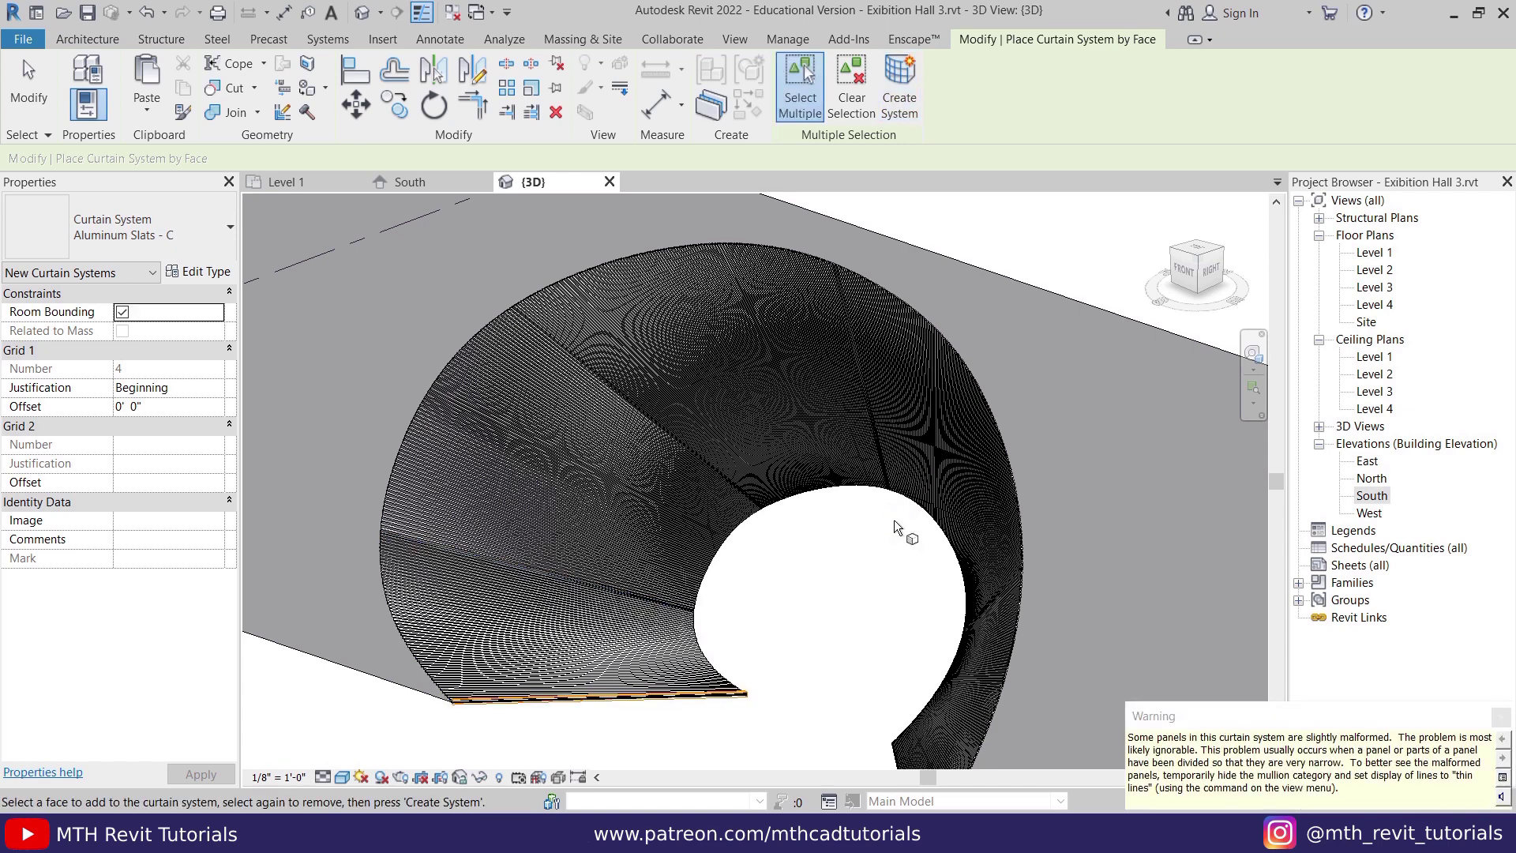
- Duplicate the Aluminum Slats - C curtain system type as Aluminum Slats - 2
{"action": "key", "text": "Escape"}
{"action": "scroll", "coordinate": [605, 538], "scroll_direction": "down", "scroll_amount": 4}
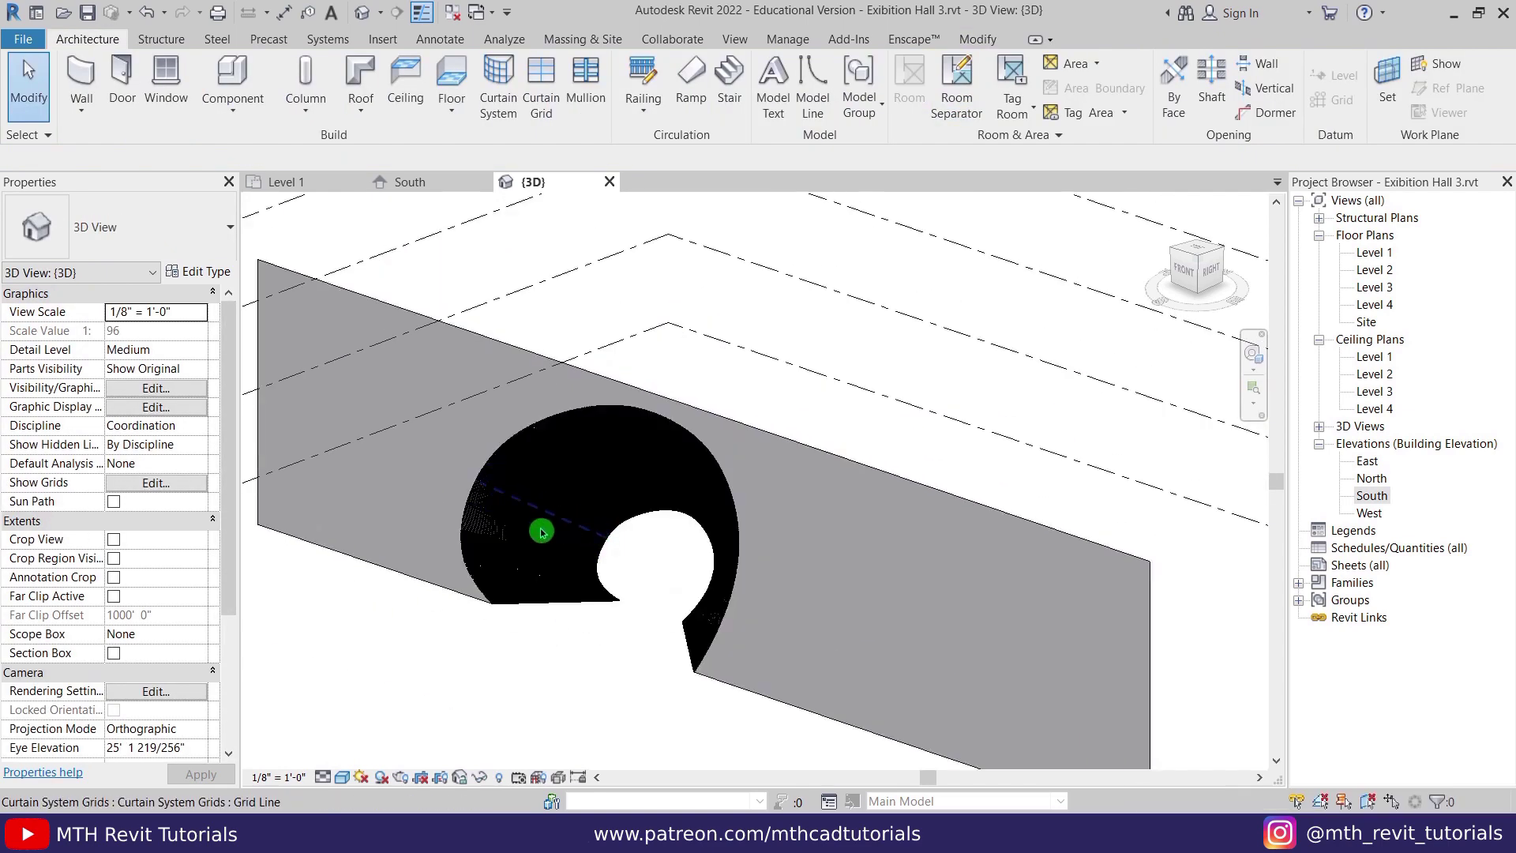
{"action": "scroll", "coordinate": [541, 532], "scroll_direction": "down", "scroll_amount": 2}
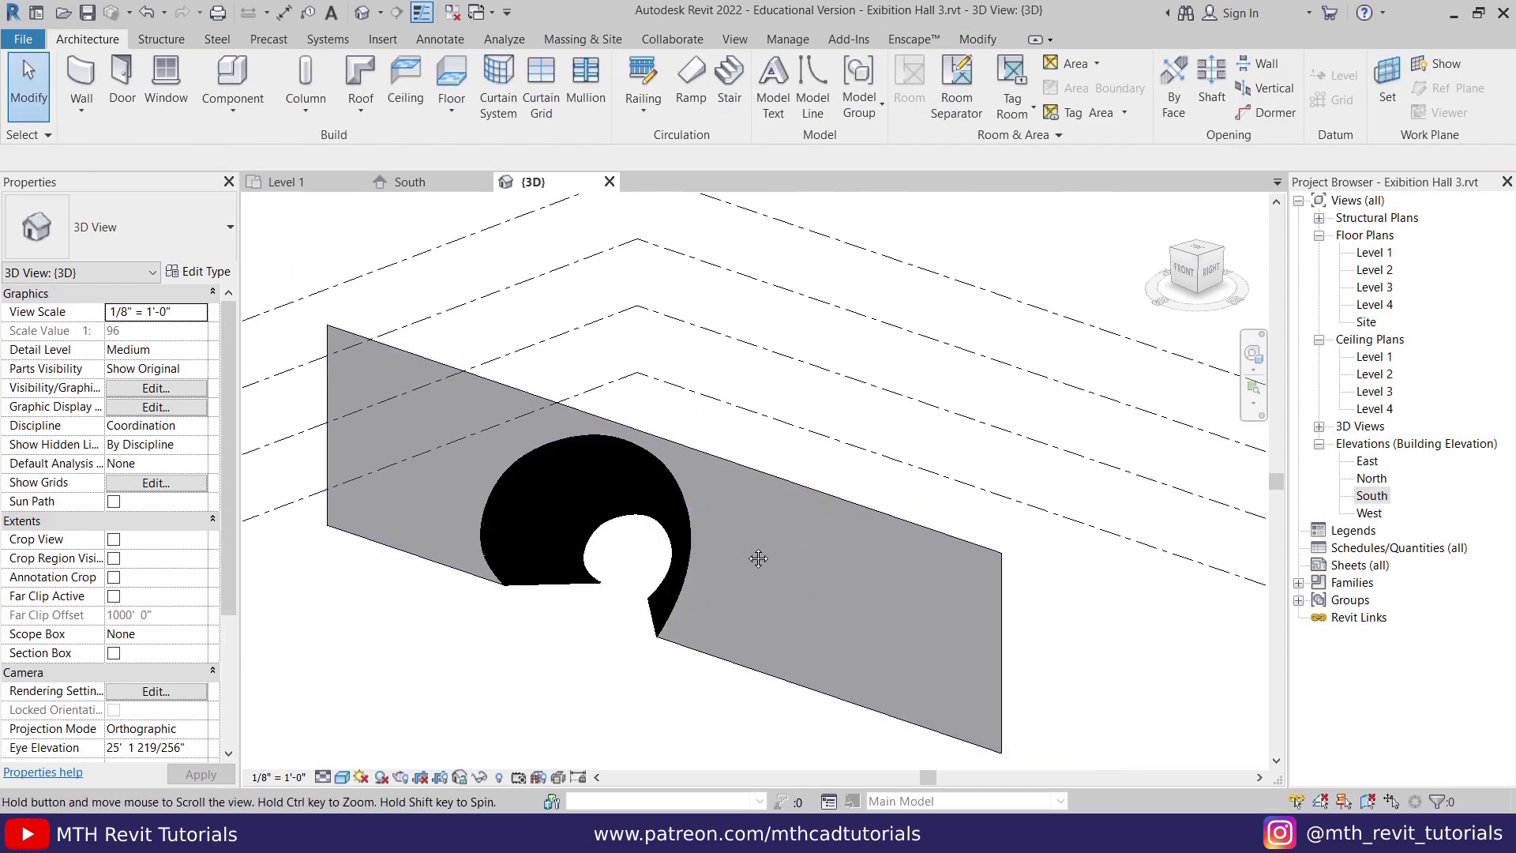
{"action": "middle_click_drag", "start_coordinate": [755, 552], "coordinate": [758, 571]}
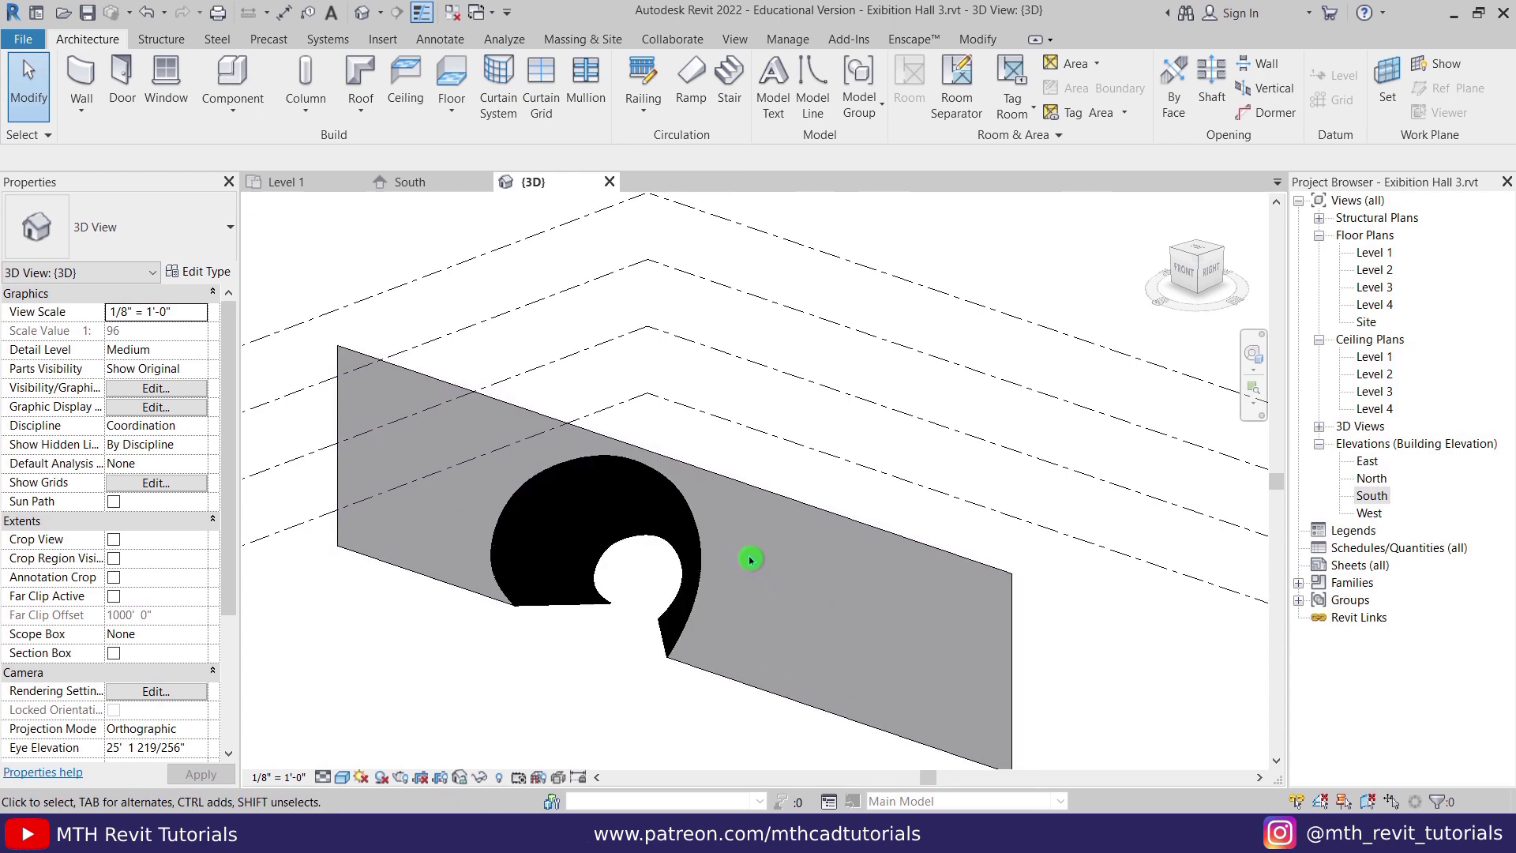
{"action": "left_click", "coordinate": [498, 89]}
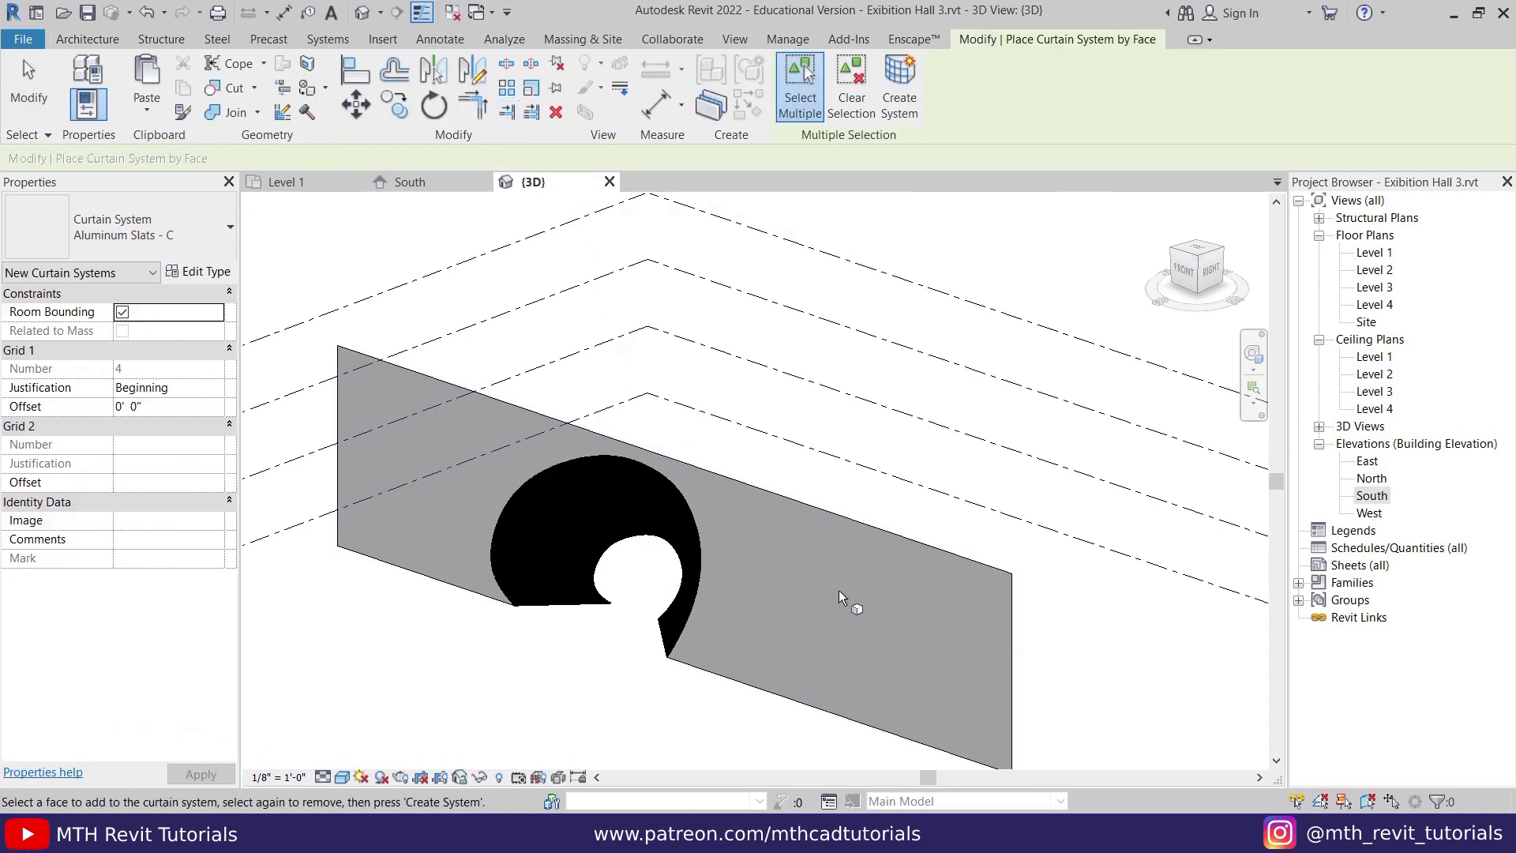
{"action": "left_click", "coordinate": [216, 281]}
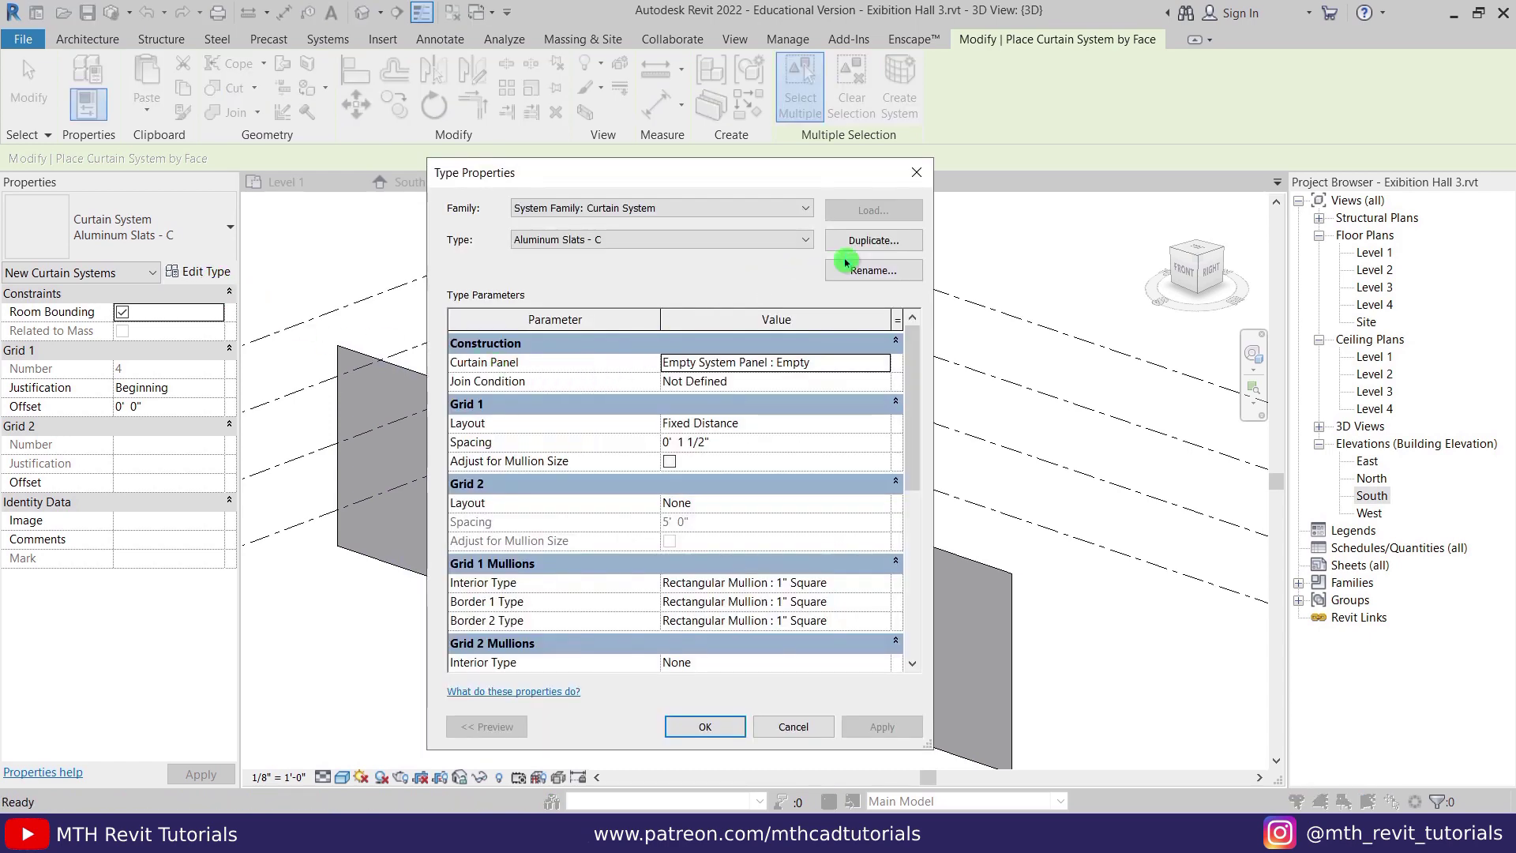
{"action": "left_click", "coordinate": [872, 240]}
{"action": "left_click", "coordinate": [727, 451]}
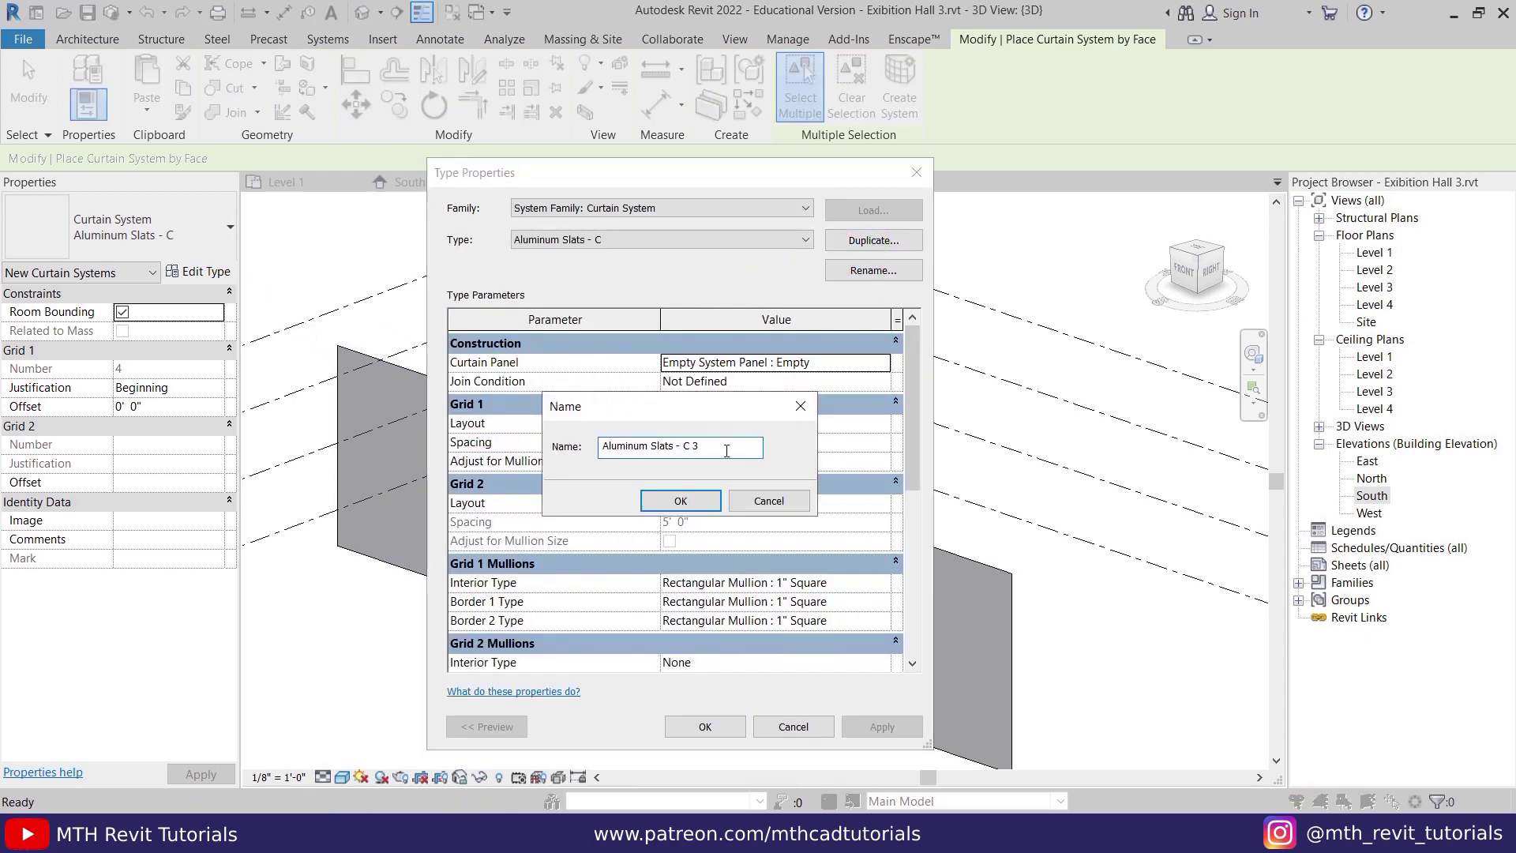
{"action": "left_click", "coordinate": [681, 500]}
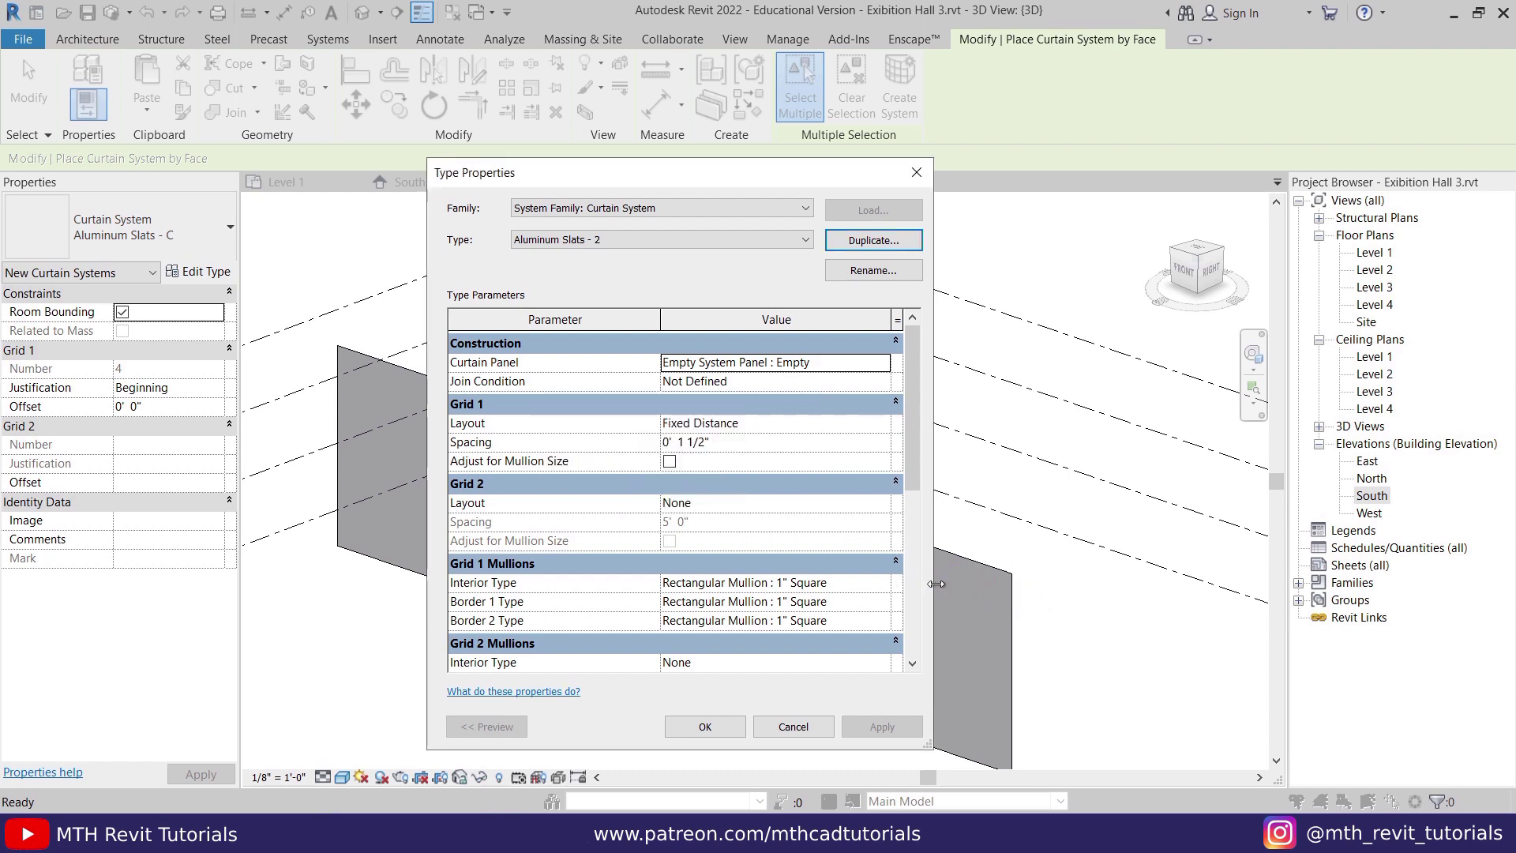
{"action": "left_click", "coordinate": [685, 733]}
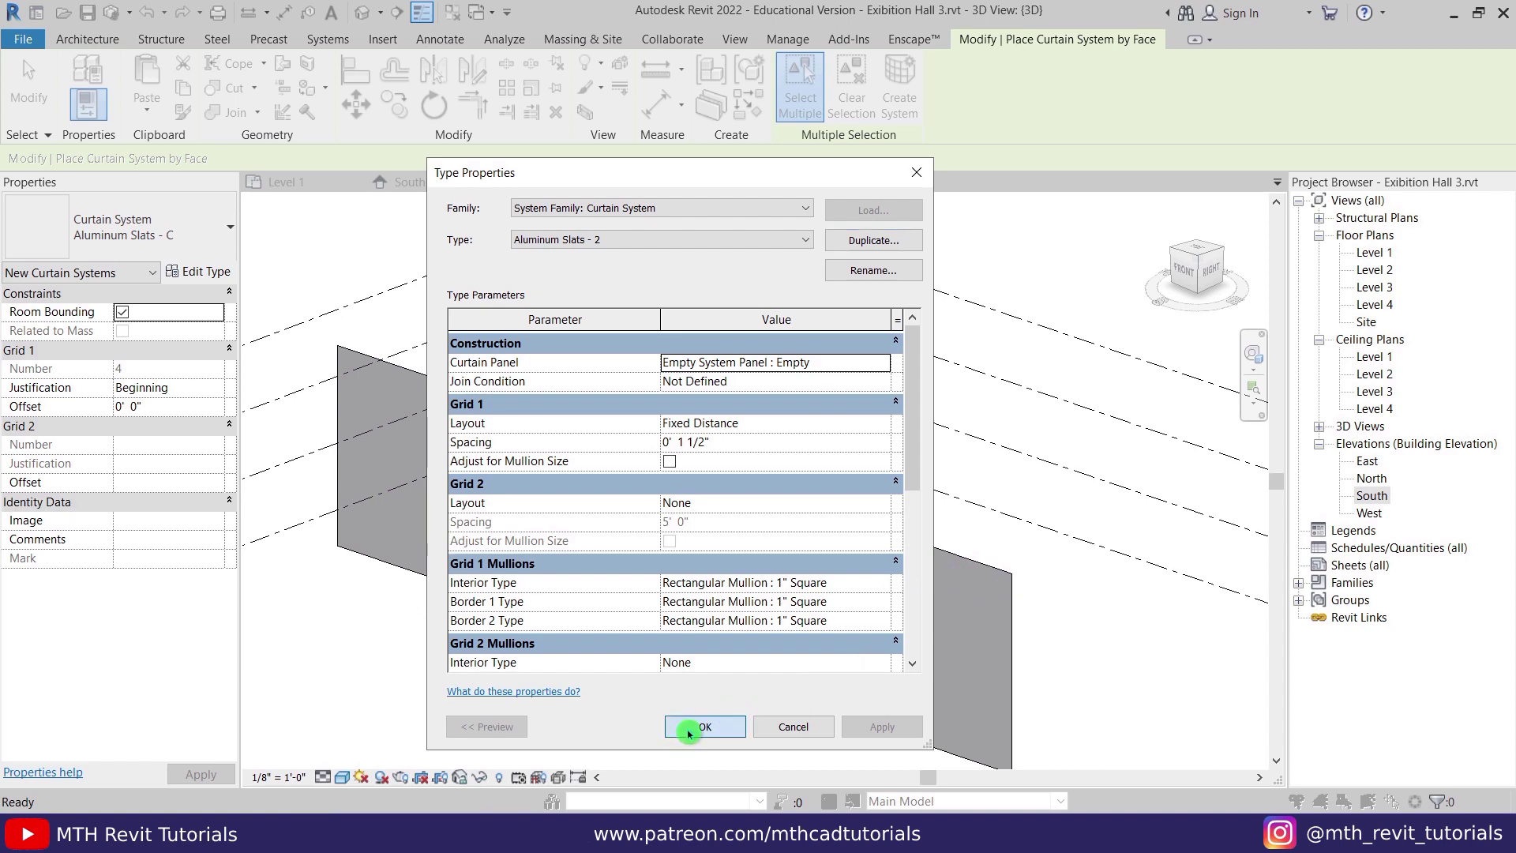
- Create separate Aluminum Slats - 2 curtain systems on the two flat facade segments nearest the right end
{"action": "middle_click_drag", "start_coordinate": [973, 596], "coordinate": [727, 534]}
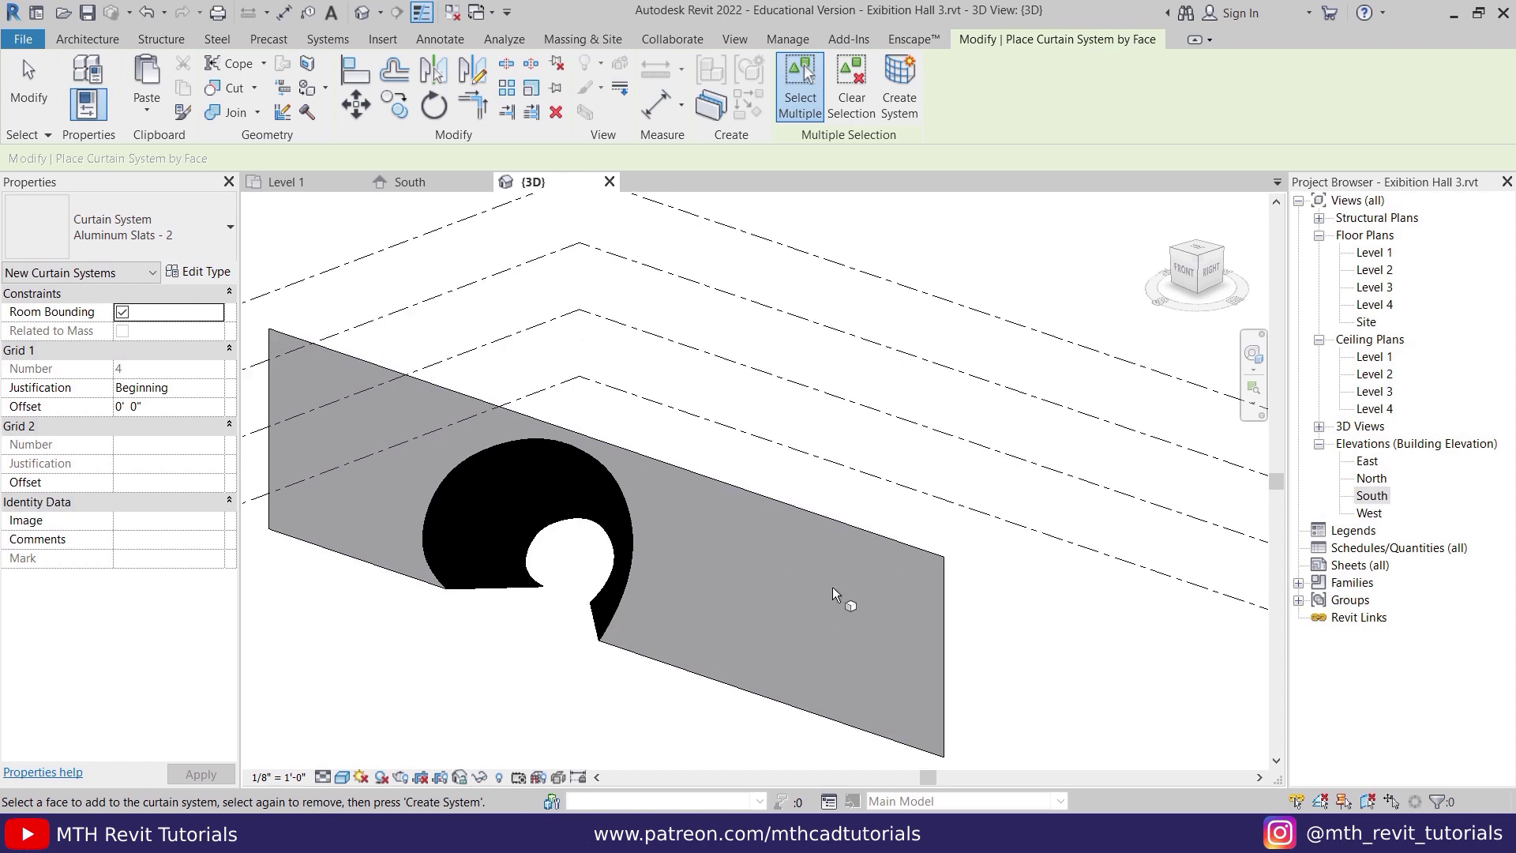
{"action": "scroll", "coordinate": [831, 586], "scroll_direction": "up", "scroll_amount": 1}
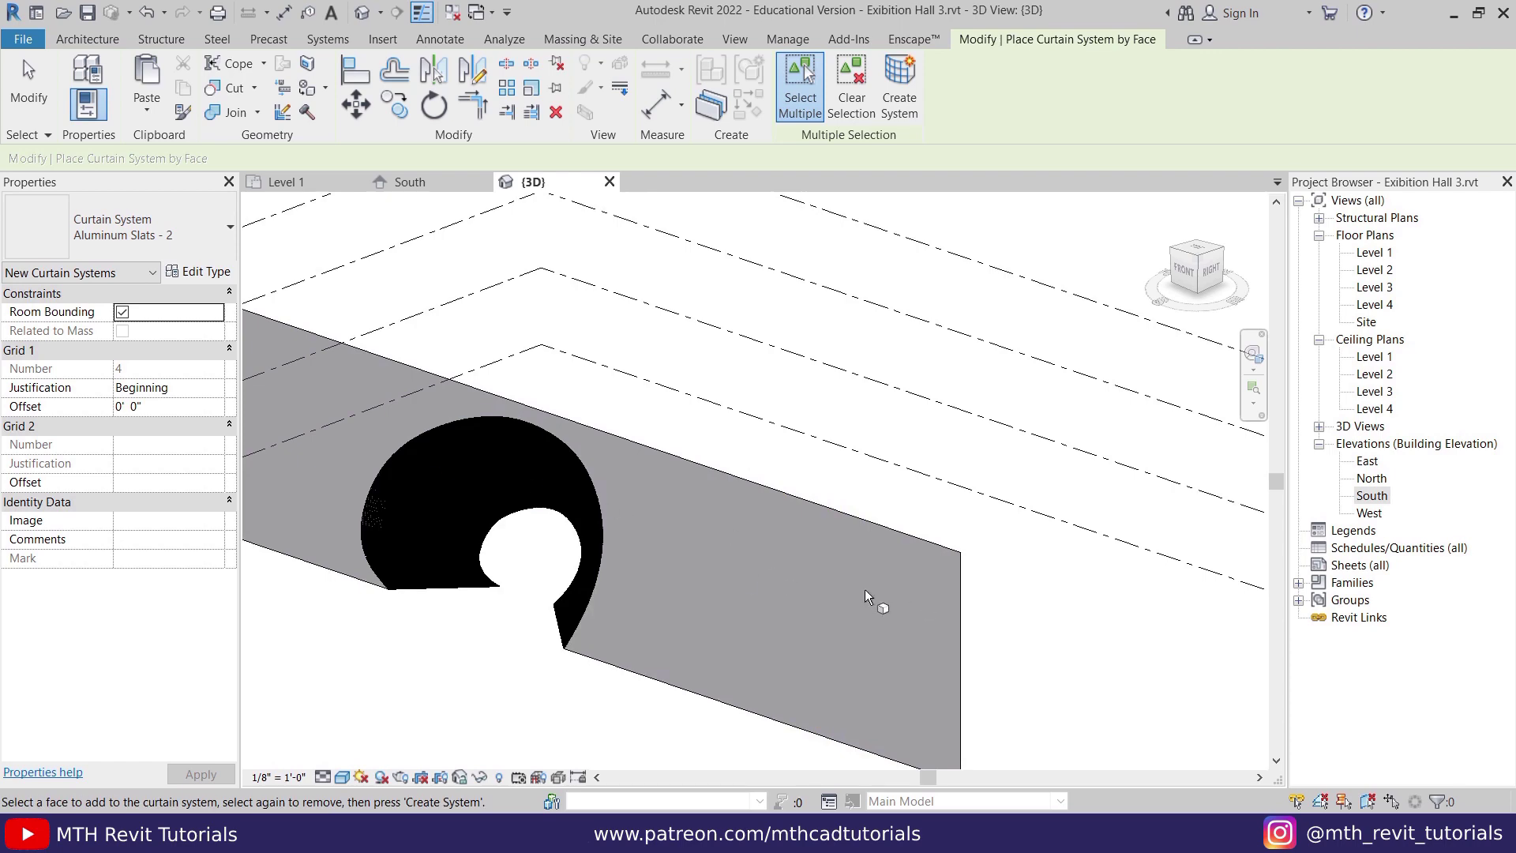
{"action": "scroll", "coordinate": [906, 580], "scroll_direction": "up", "scroll_amount": 3}
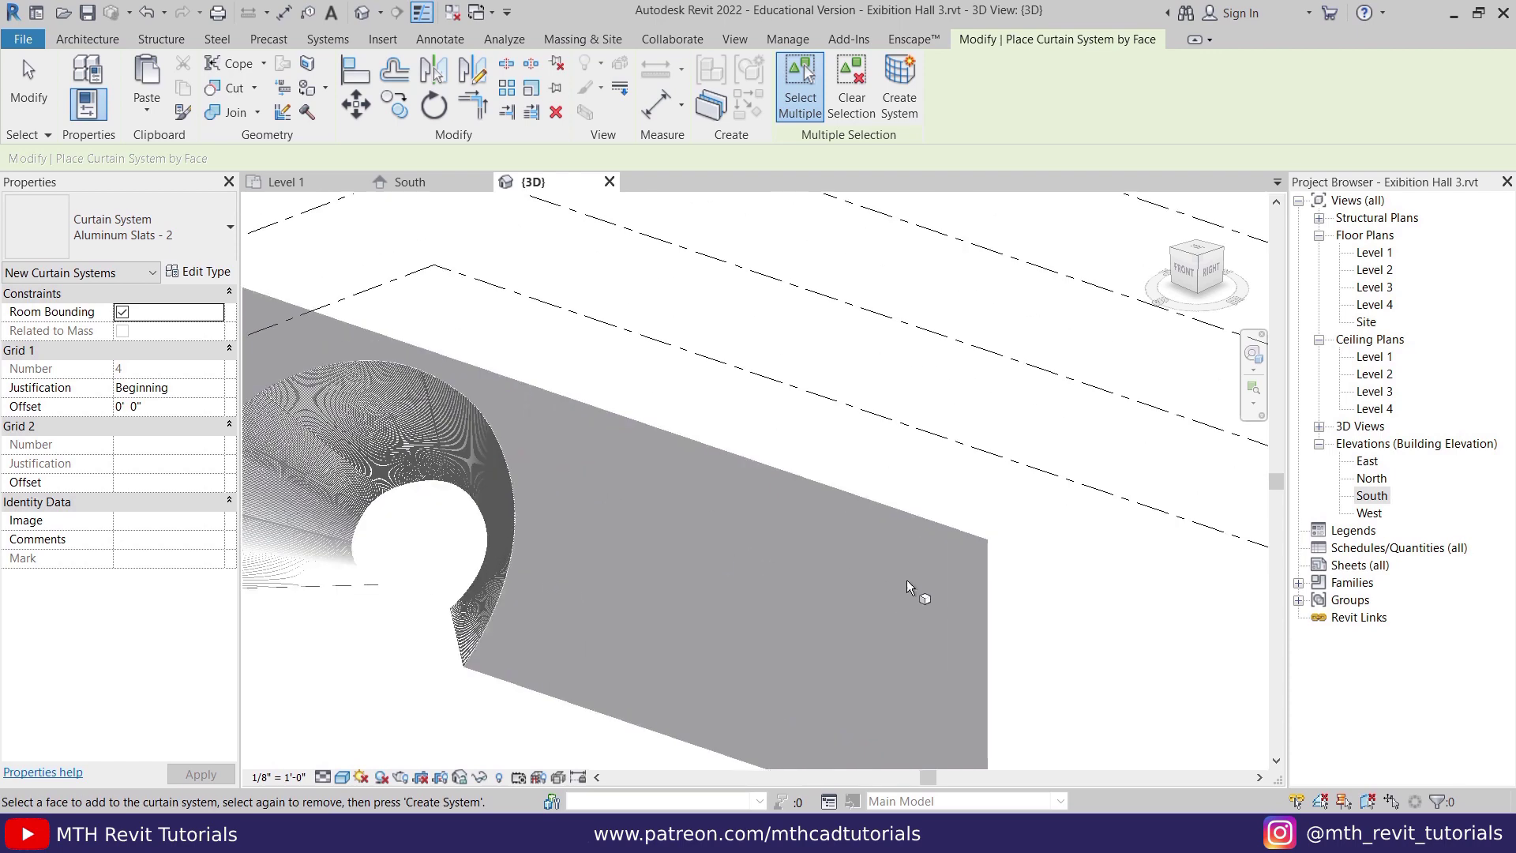
{"action": "left_click", "coordinate": [913, 513]}
{"action": "scroll", "coordinate": [916, 506], "scroll_direction": "down", "scroll_amount": 2}
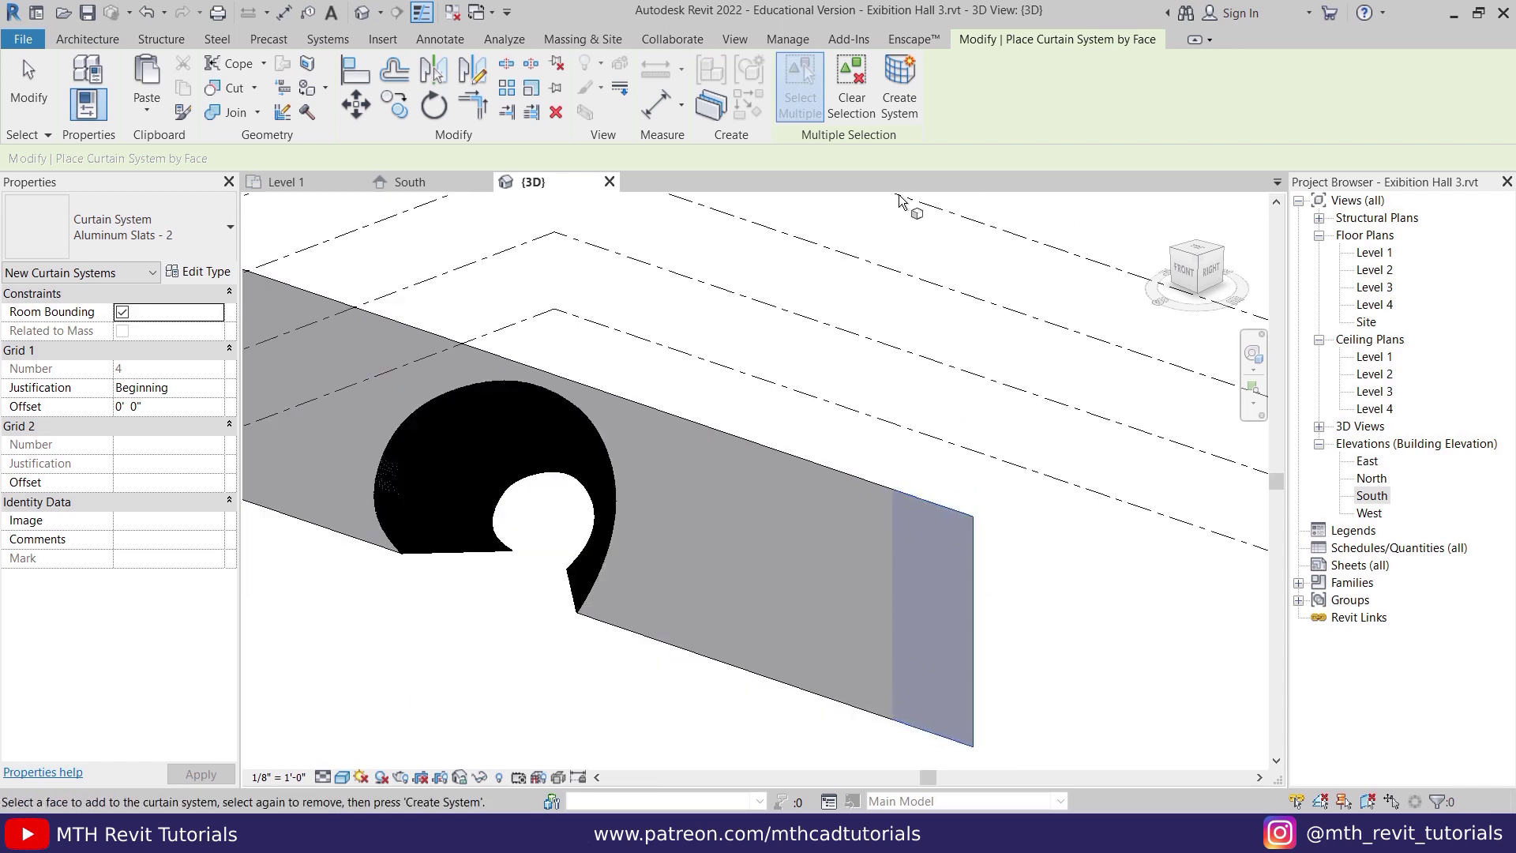
{"action": "left_click", "coordinate": [901, 115]}
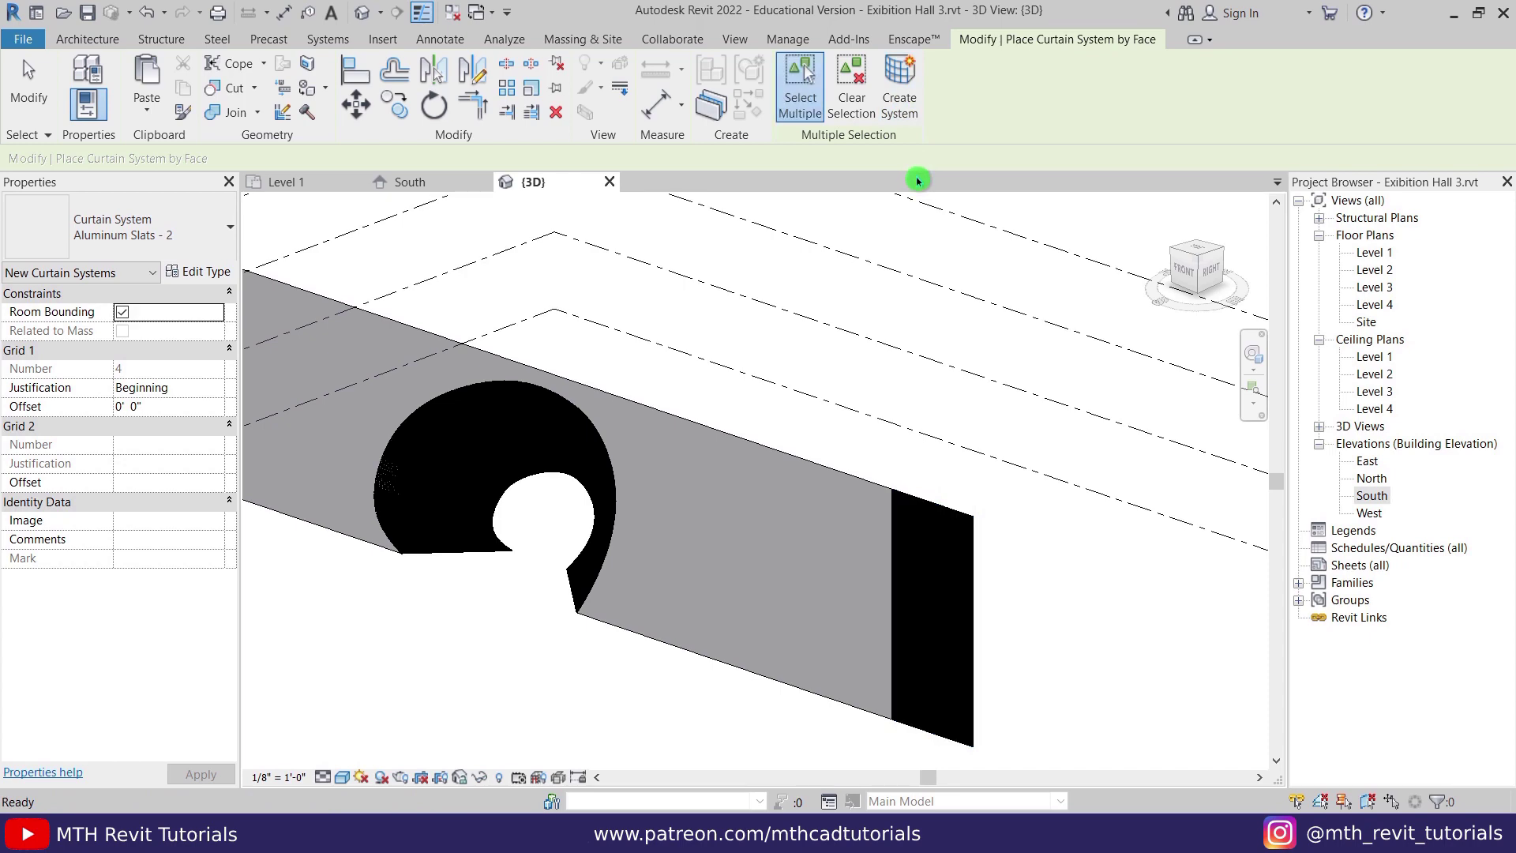
{"action": "middle_click_drag", "start_coordinate": [865, 535], "coordinate": [979, 594]}
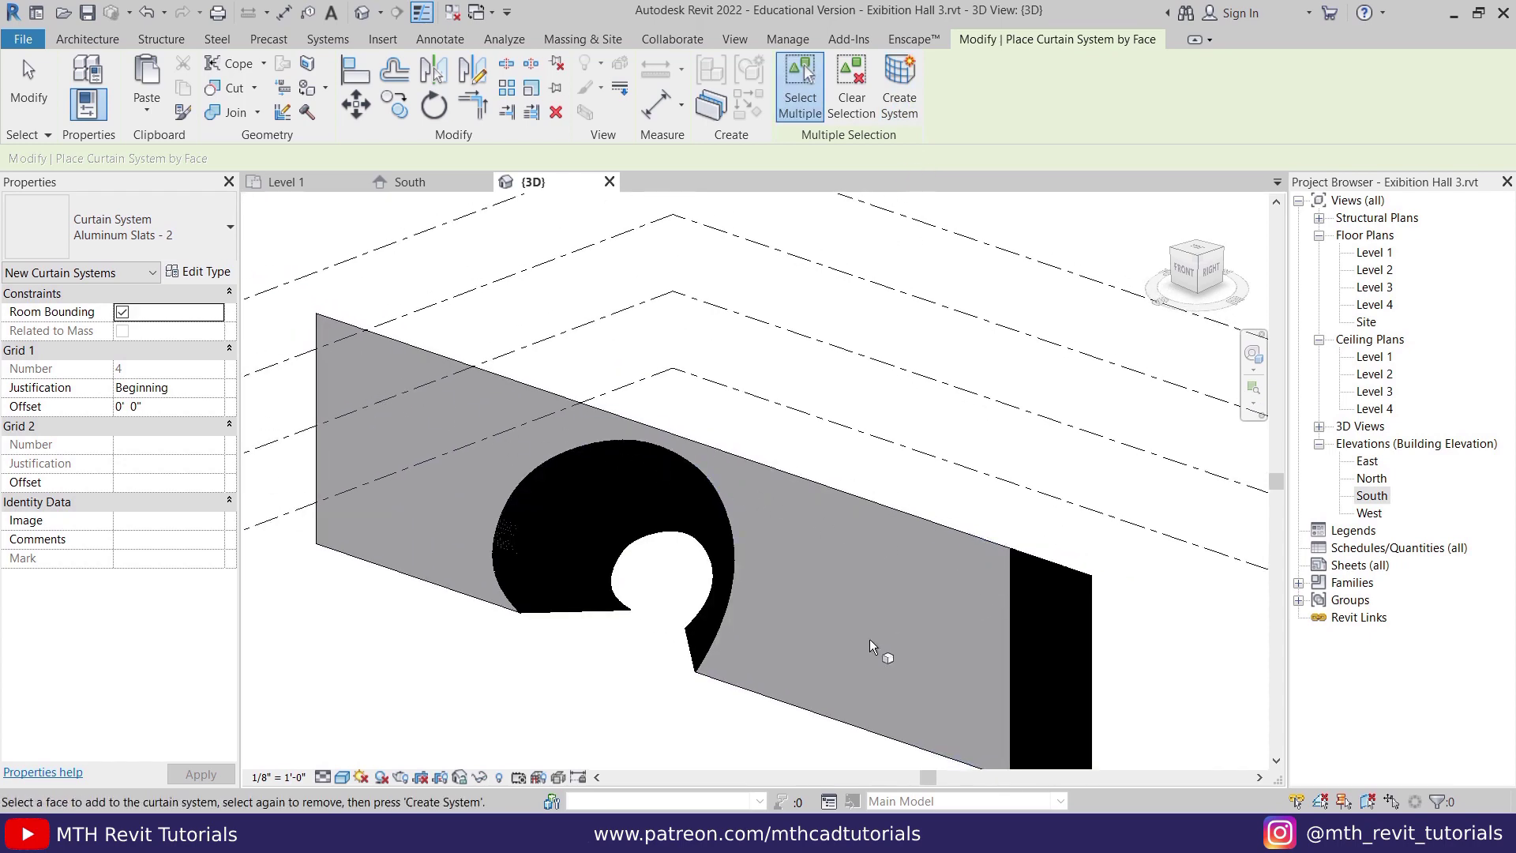
{"action": "left_click", "coordinate": [945, 532]}
{"action": "left_click", "coordinate": [901, 103]}
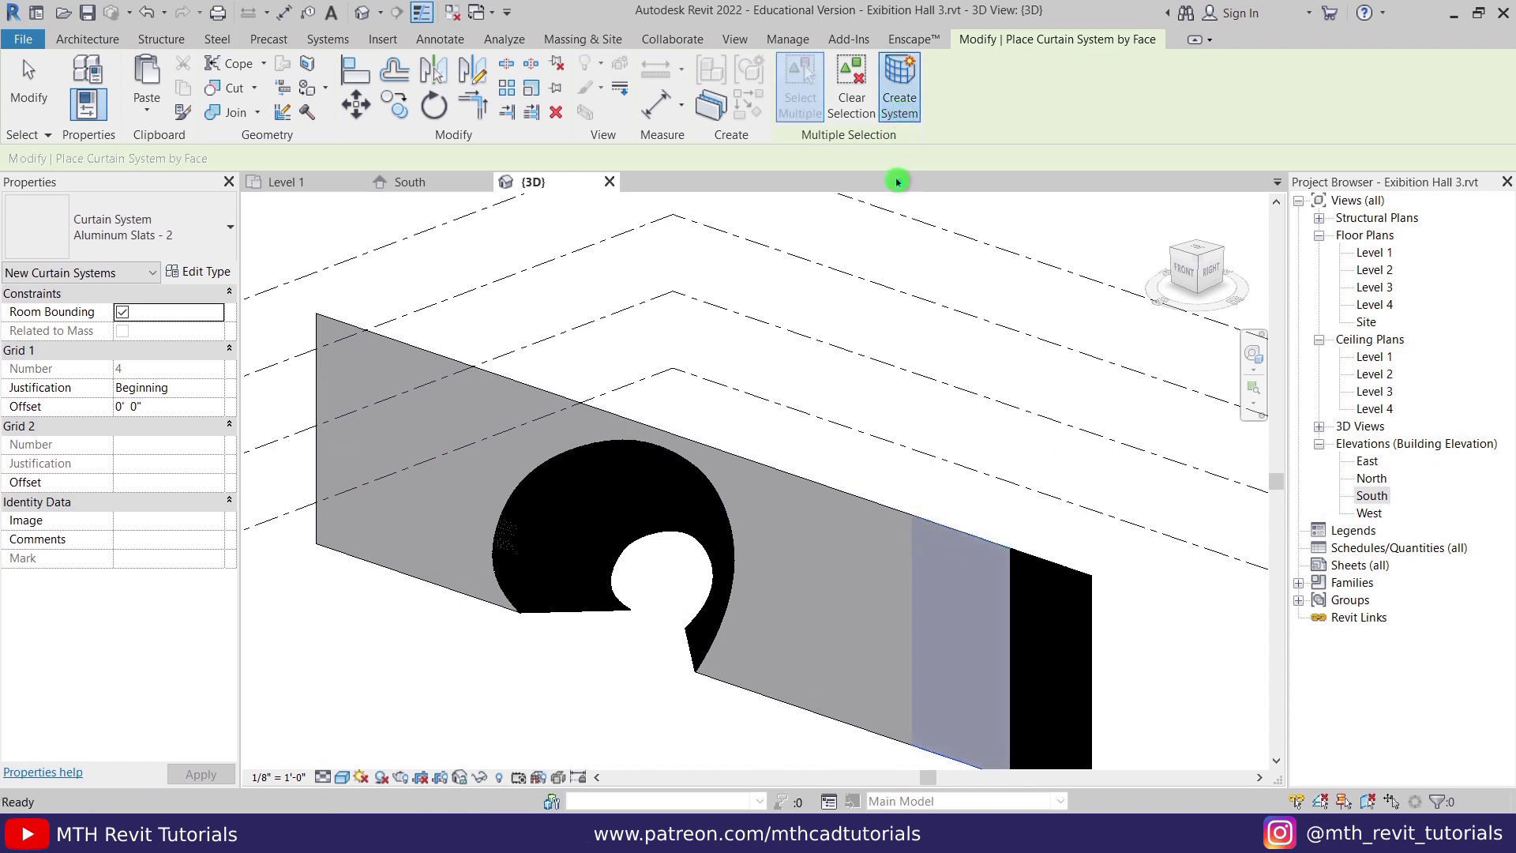
- Create an Aluminum Slats - 2 curtain system on all remaining flat facade segments around and left of the entrance
{"action": "left_click", "coordinate": [865, 512]}
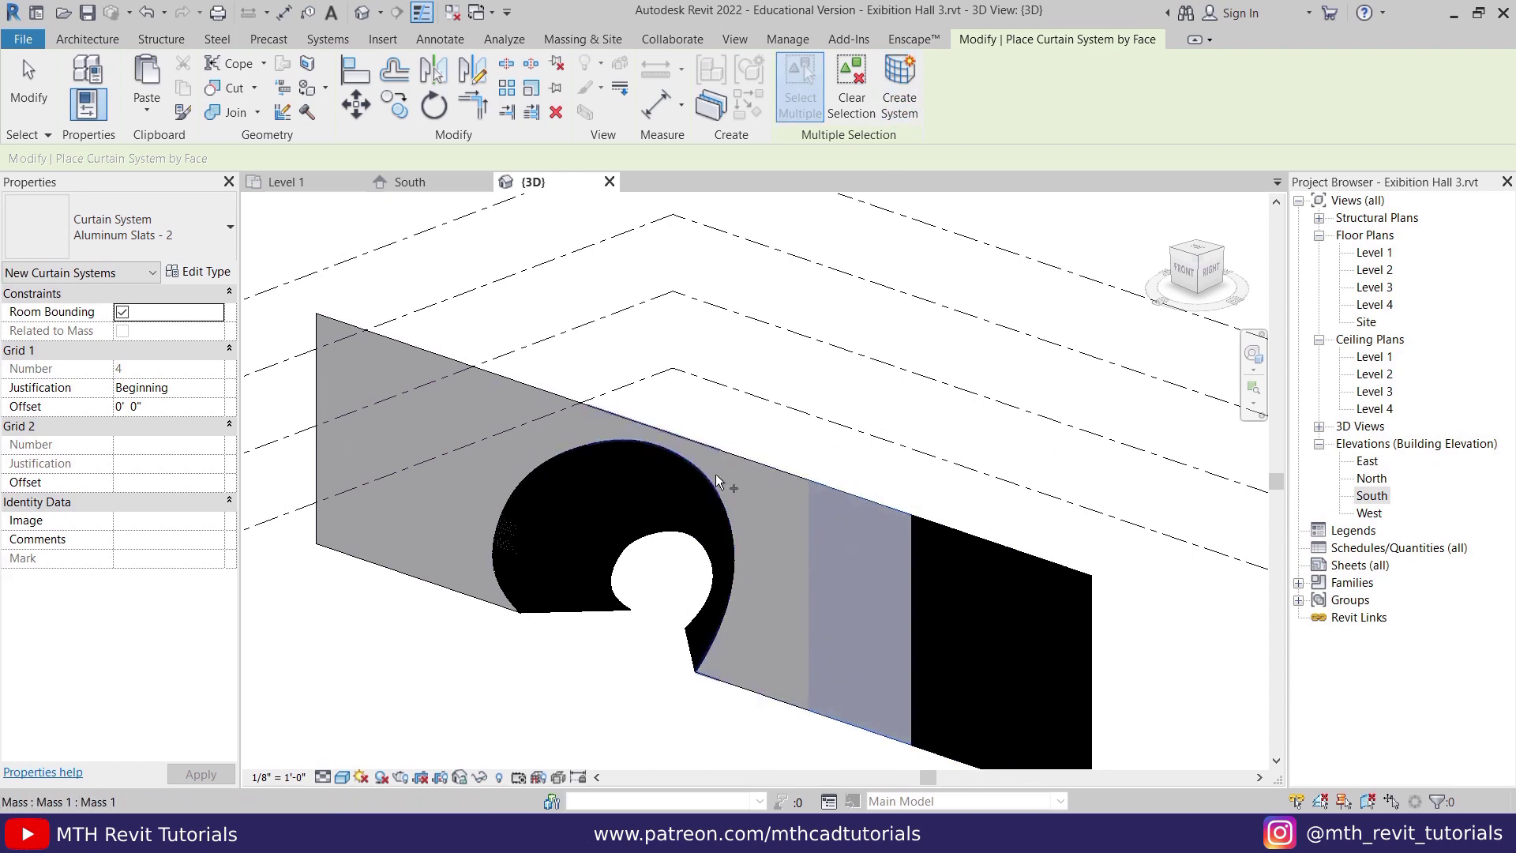
{"action": "left_click", "coordinate": [657, 428]}
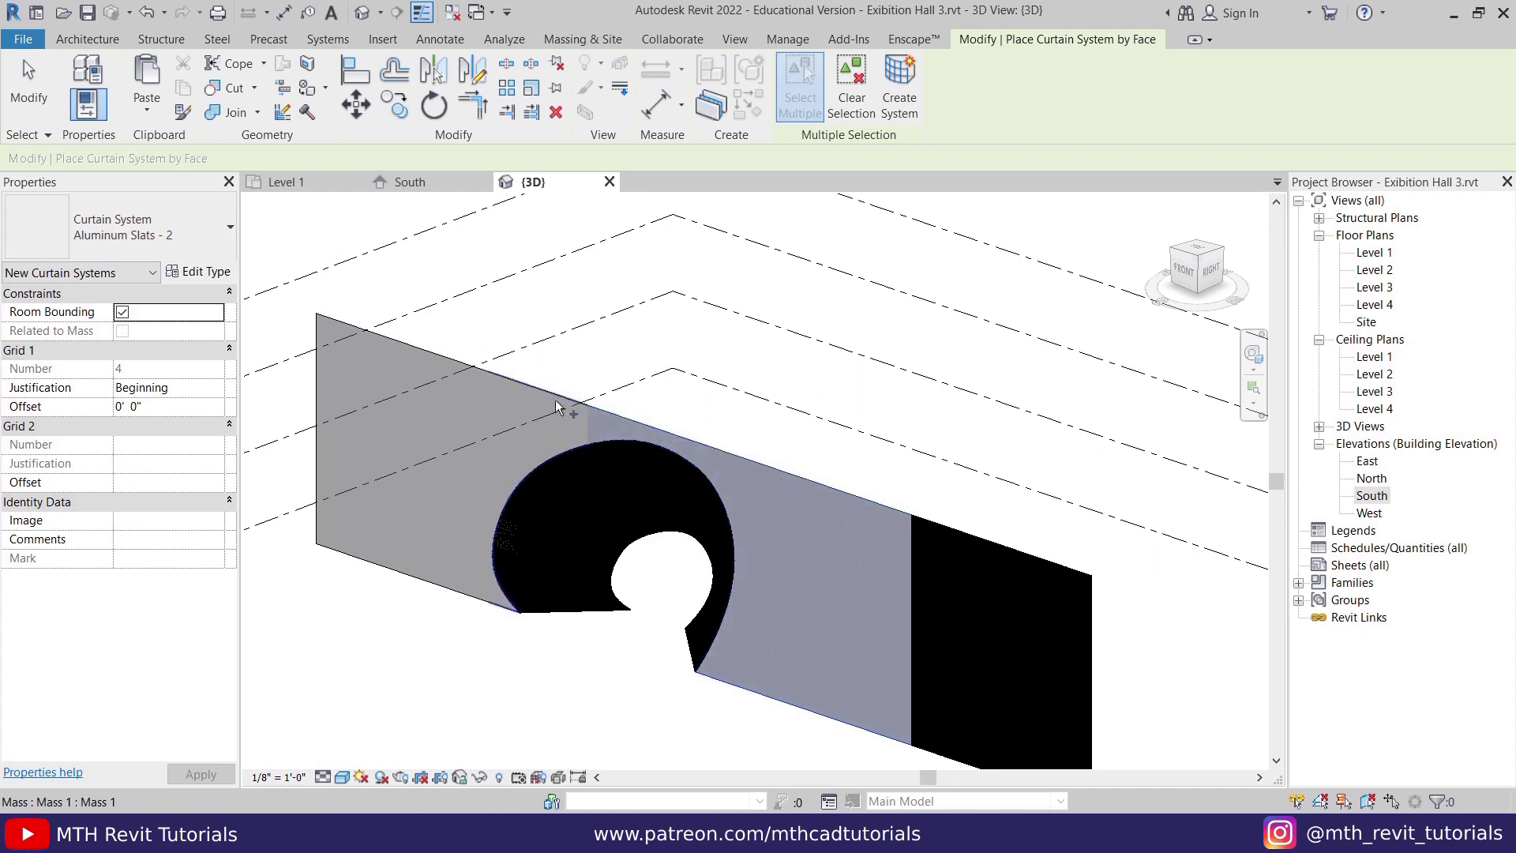
{"action": "left_click", "coordinate": [534, 392]}
{"action": "left_click", "coordinate": [431, 360]}
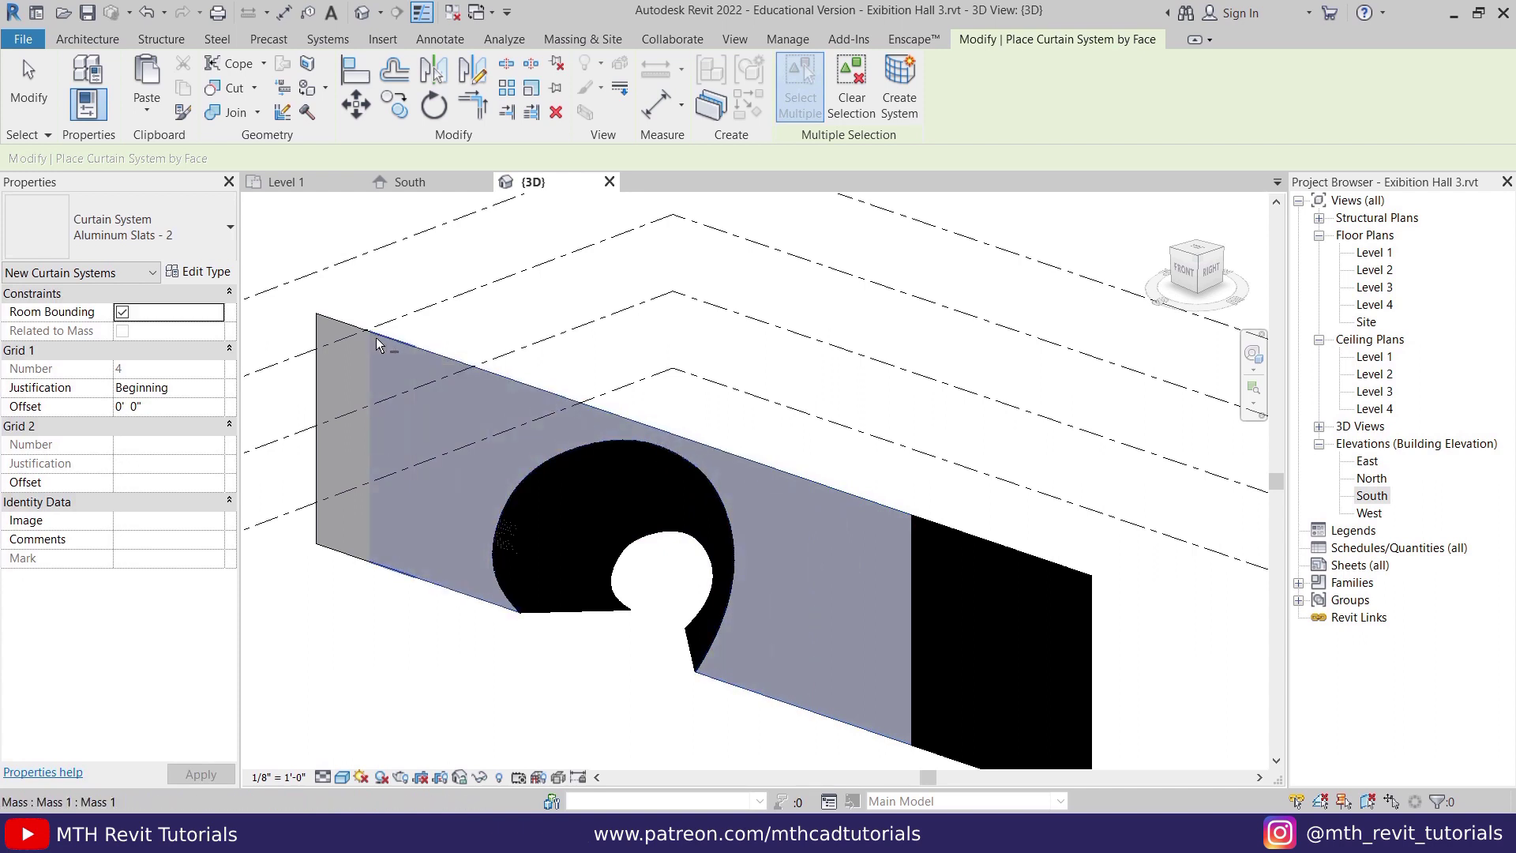
{"action": "left_click", "coordinate": [376, 338]}
{"action": "left_click", "coordinate": [340, 328]}
{"action": "left_click", "coordinate": [887, 95]}
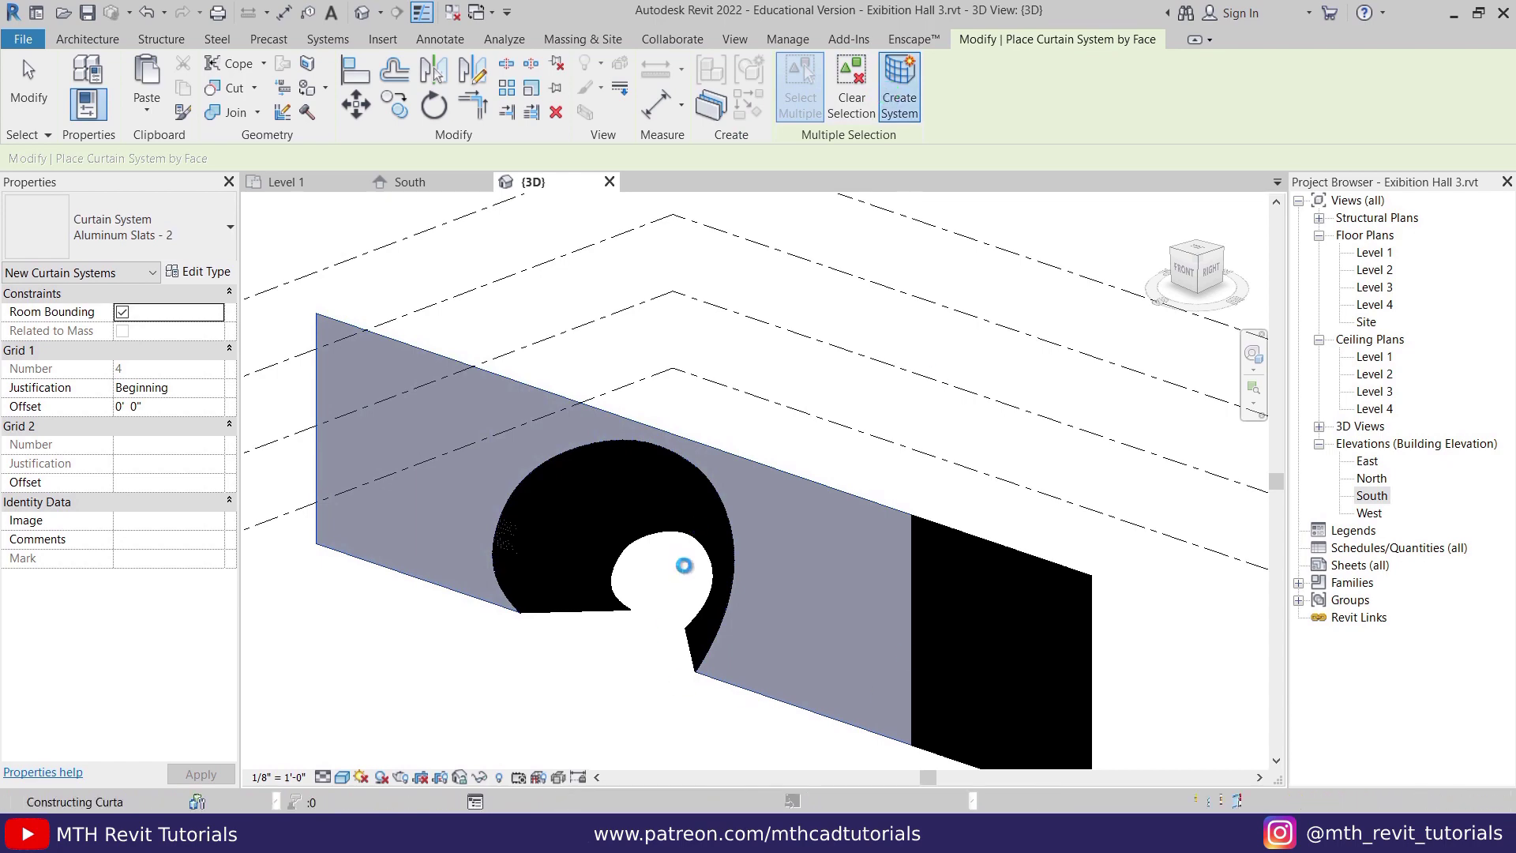
{"action": "left_click", "coordinate": [892, 178]}
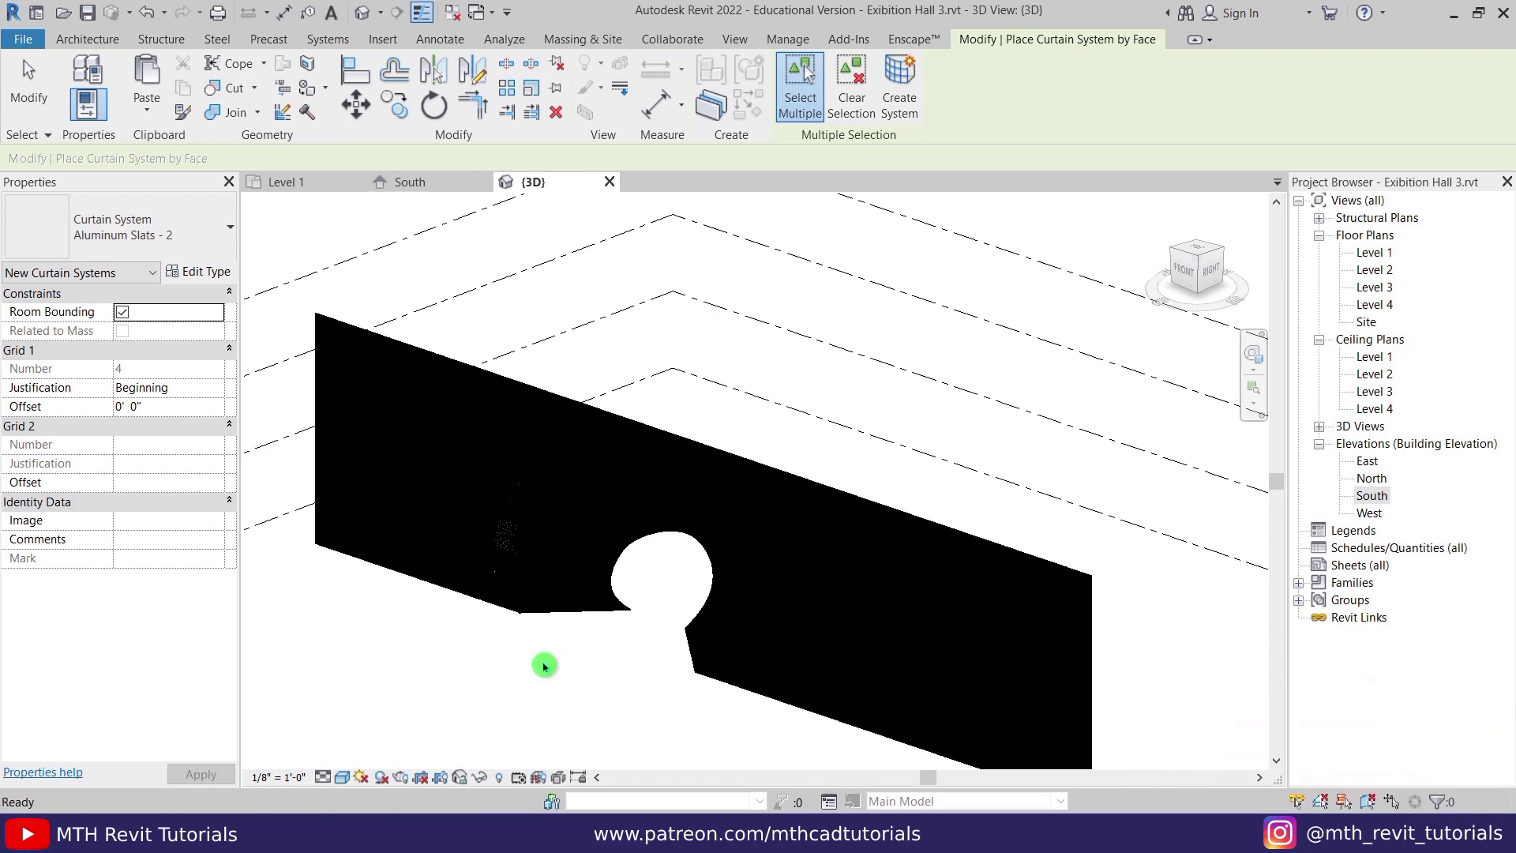
{"action": "key", "text": "Escape"}
- Turn off Show Edges in the 3D view's graphic display options
{"action": "middle_click_drag", "start_coordinate": [542, 664], "coordinate": [817, 668], "text": "shift"}
{"action": "left_click", "coordinate": [873, 647]}
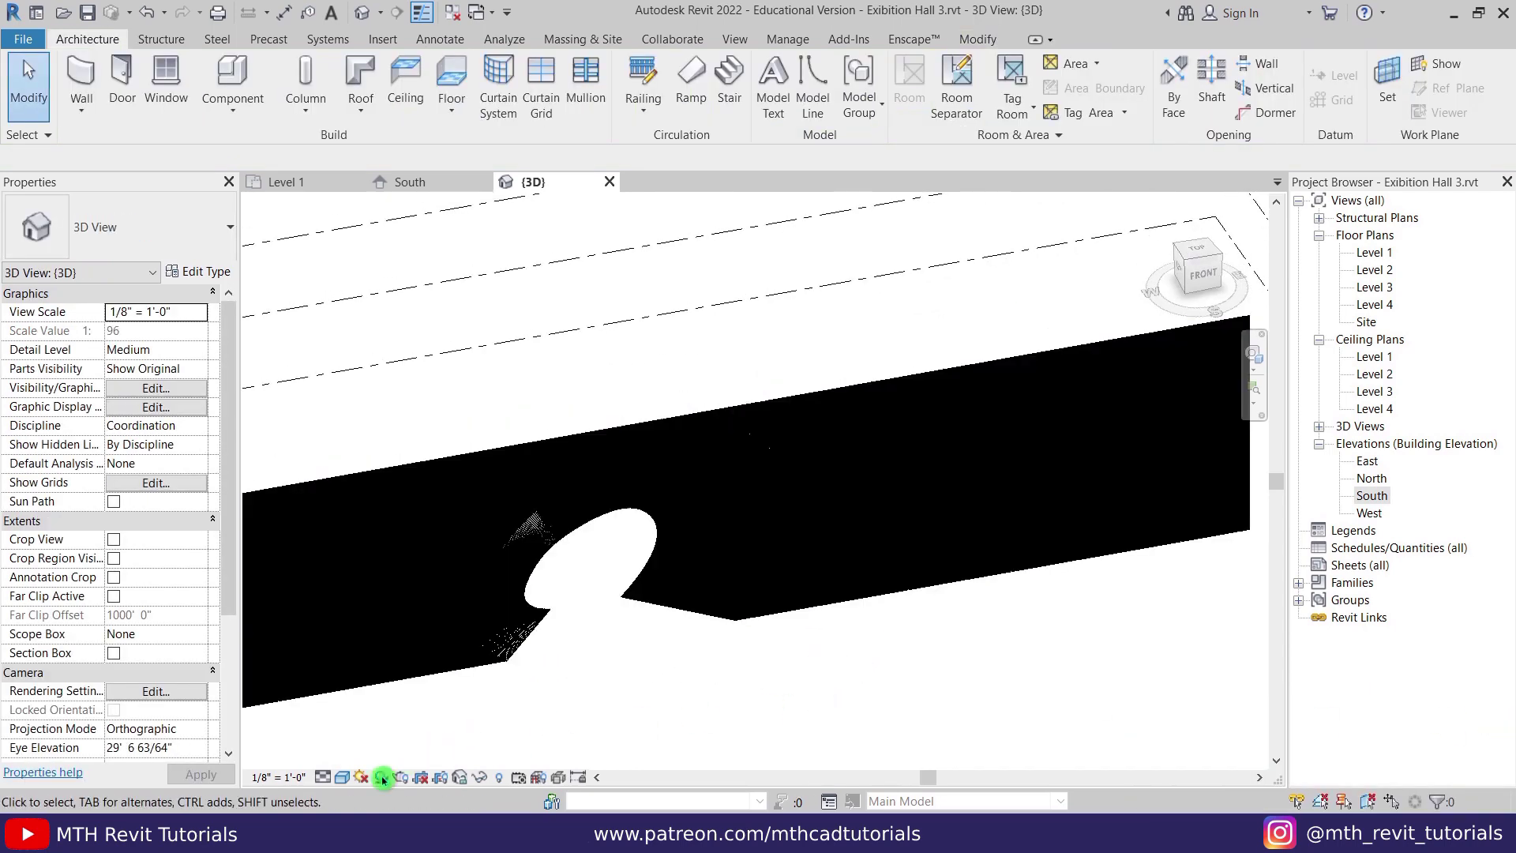
{"action": "left_click", "coordinate": [342, 779]}
{"action": "left_click", "coordinate": [431, 647]}
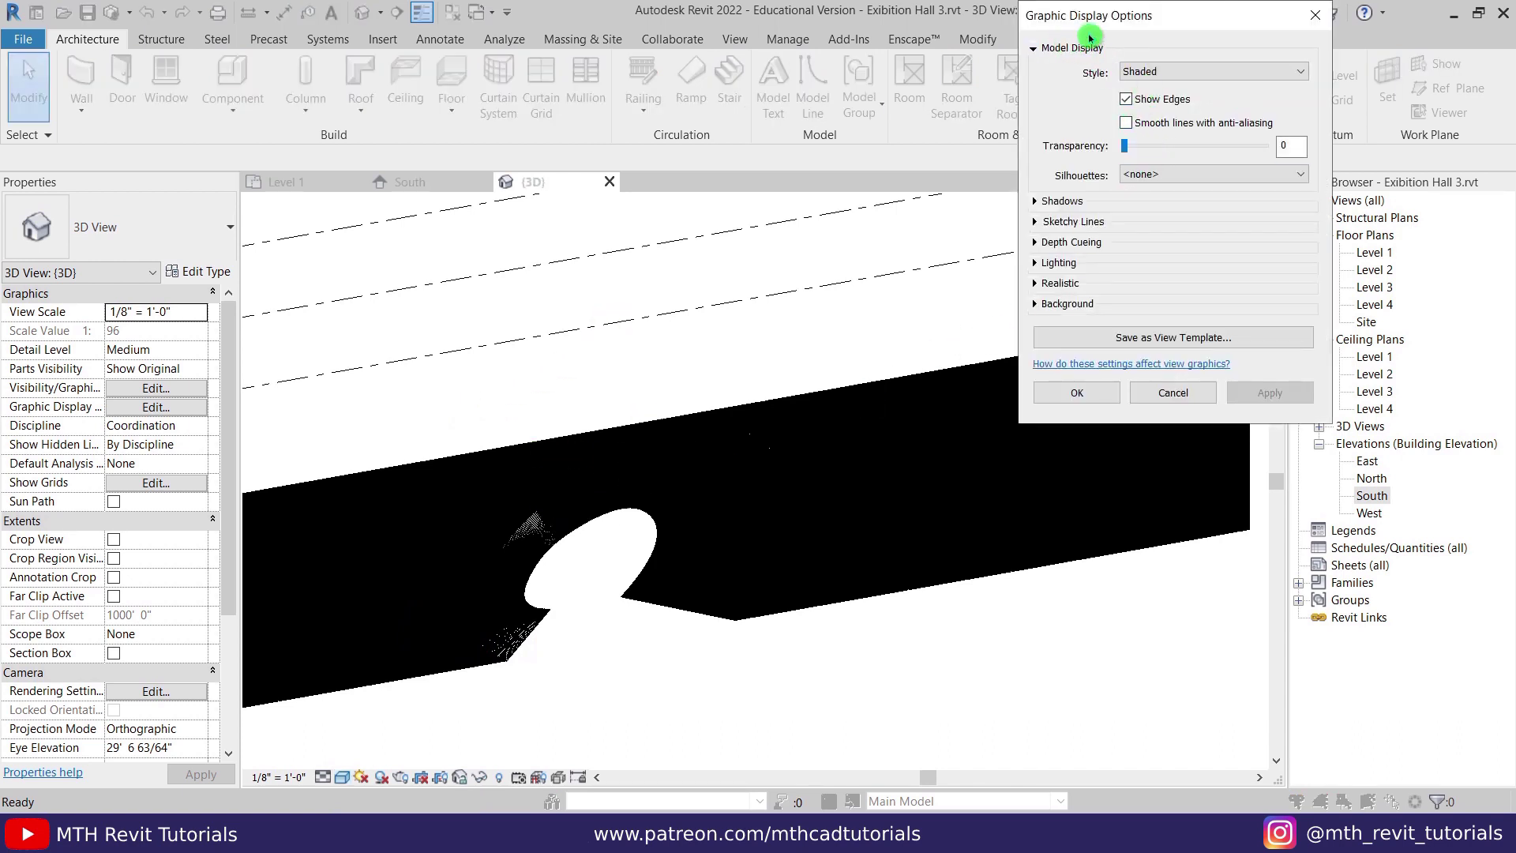
{"action": "left_click", "coordinate": [1138, 108]}
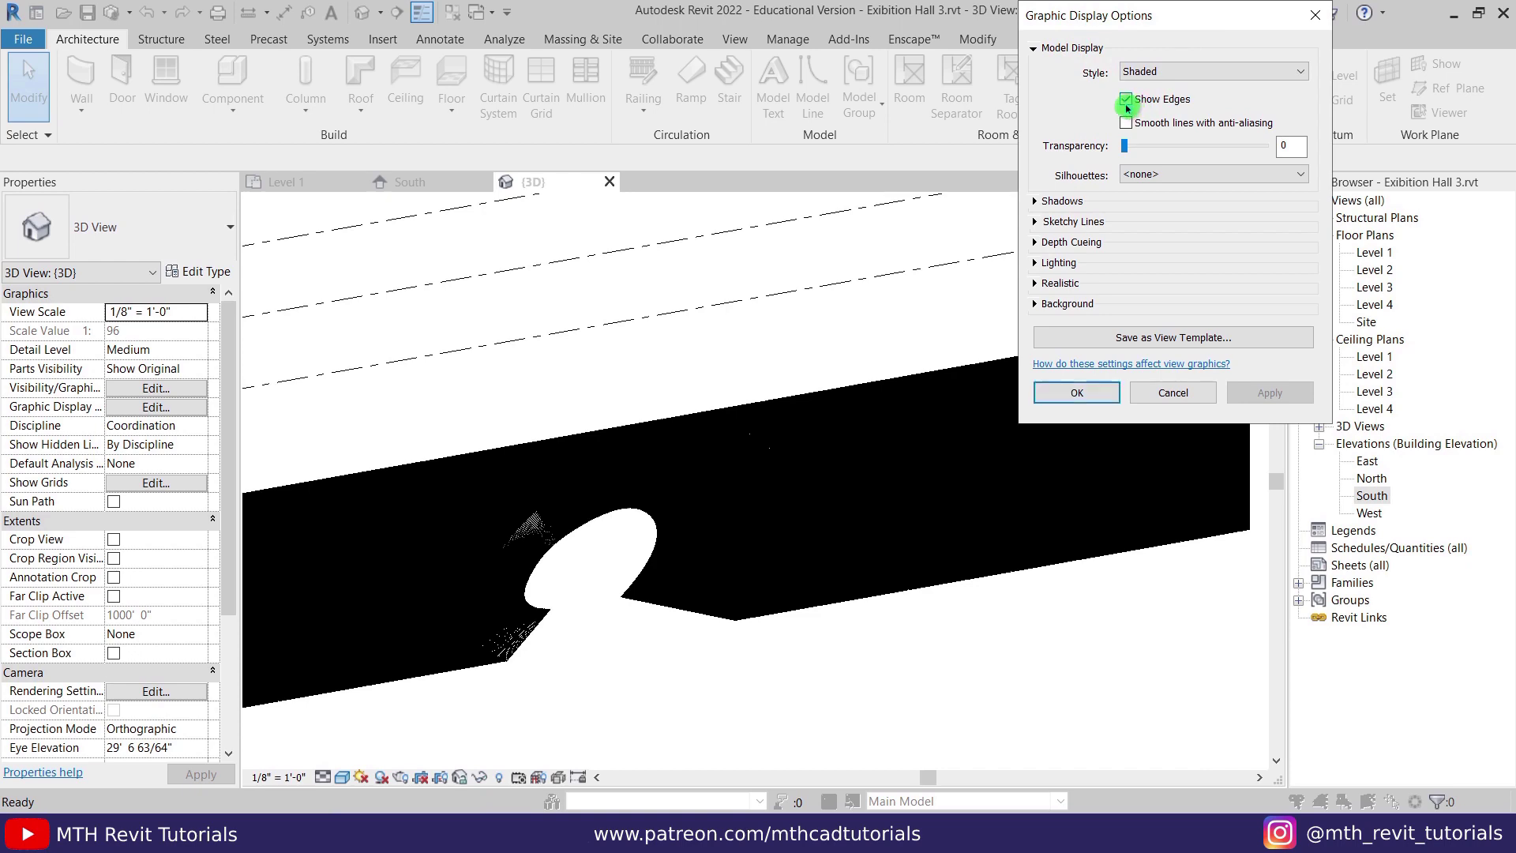
{"action": "left_click", "coordinate": [1077, 395]}
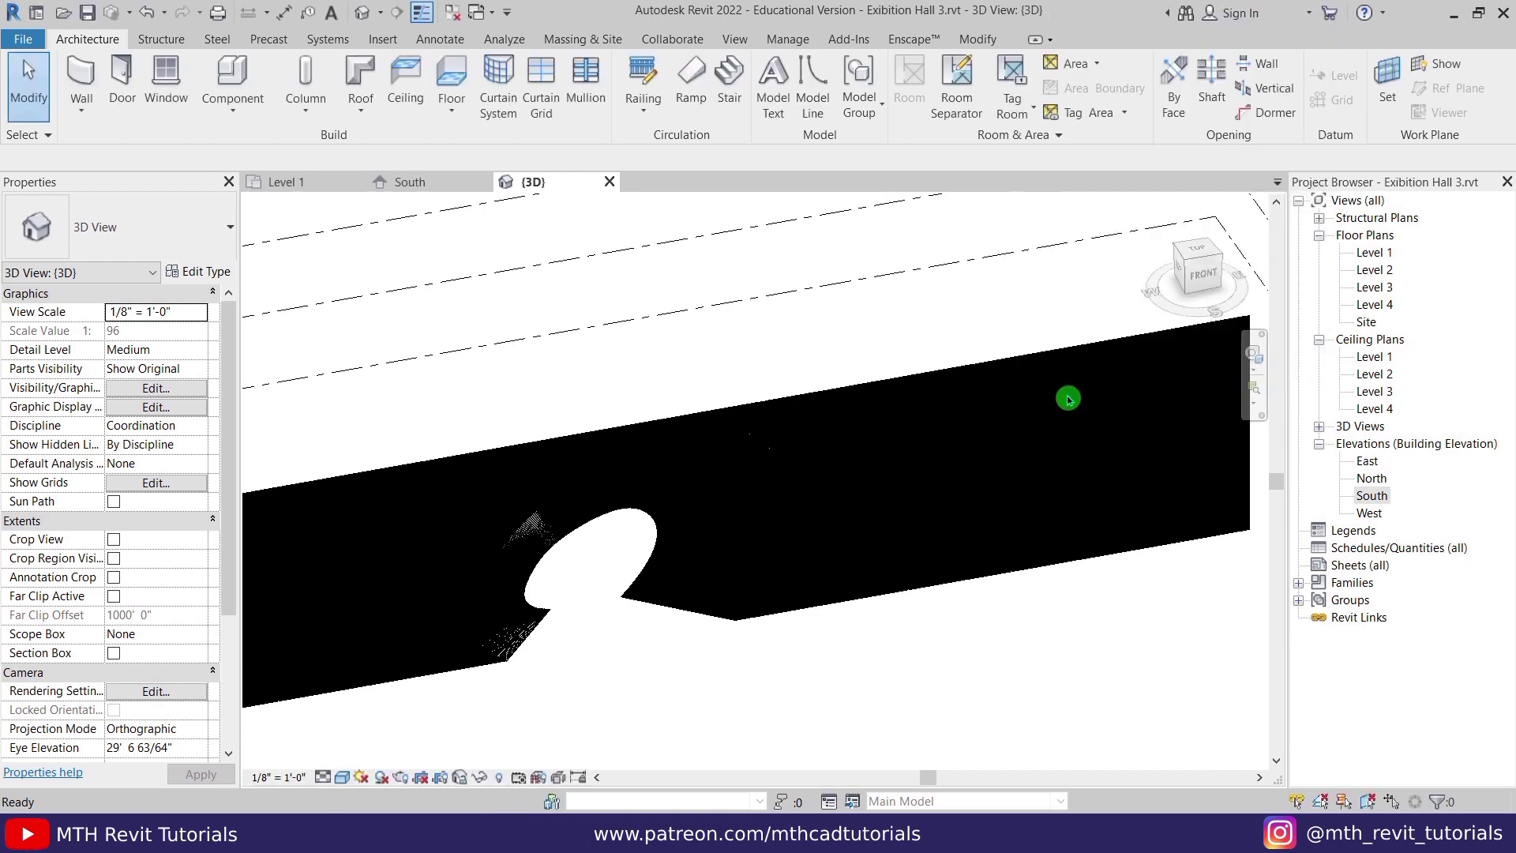
- Examine the slats on the flat facade and curved entrance up close and from a distance
{"action": "scroll", "coordinate": [772, 474], "scroll_direction": "up", "scroll_amount": 4}
{"action": "scroll", "coordinate": [884, 359], "scroll_direction": "down", "scroll_amount": 6}
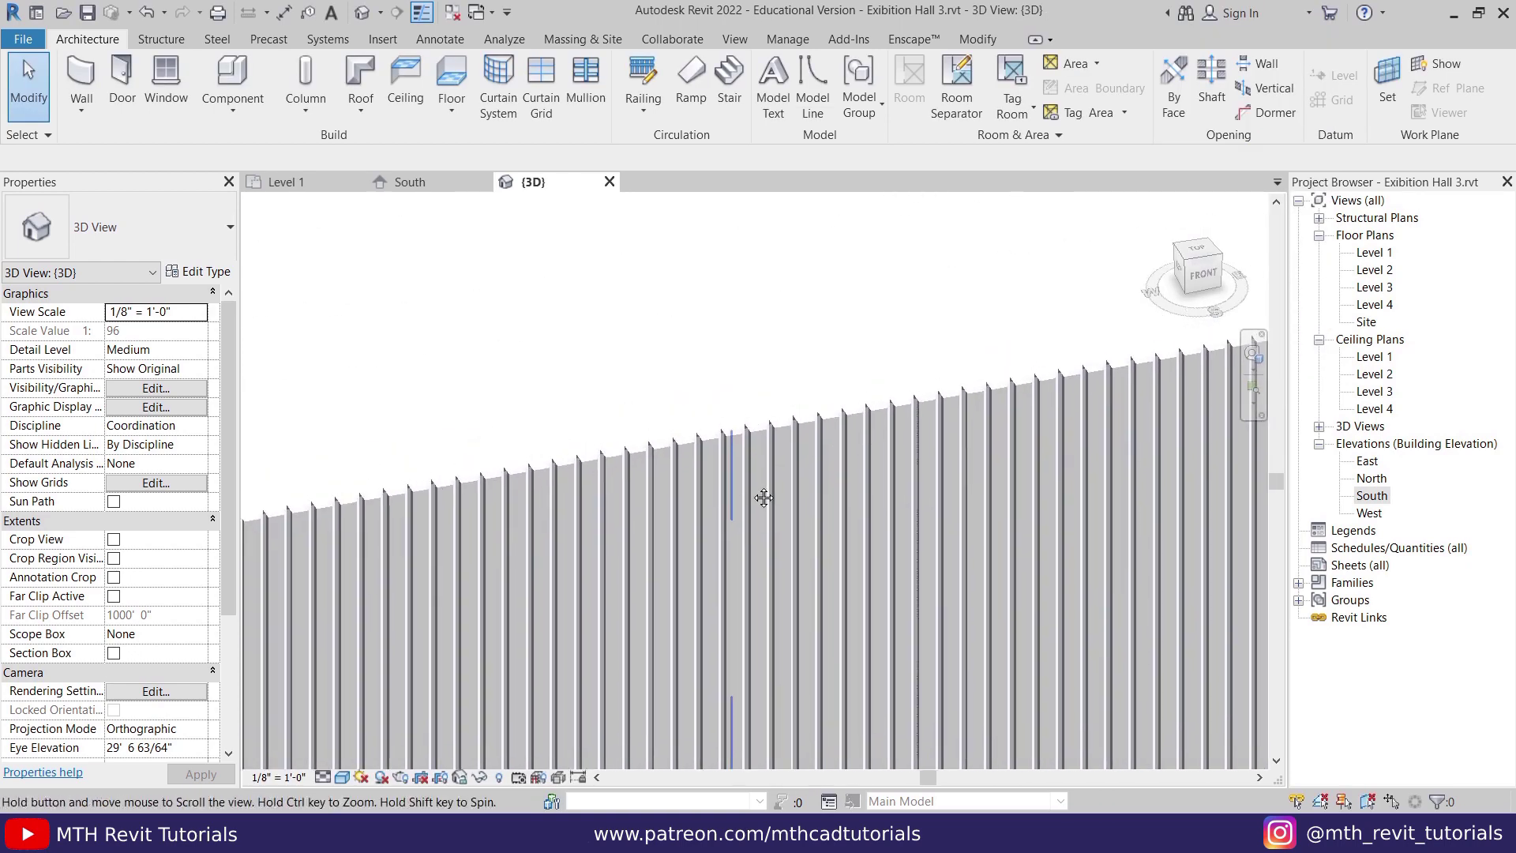
{"action": "scroll", "coordinate": [879, 356], "scroll_direction": "down", "scroll_amount": 3}
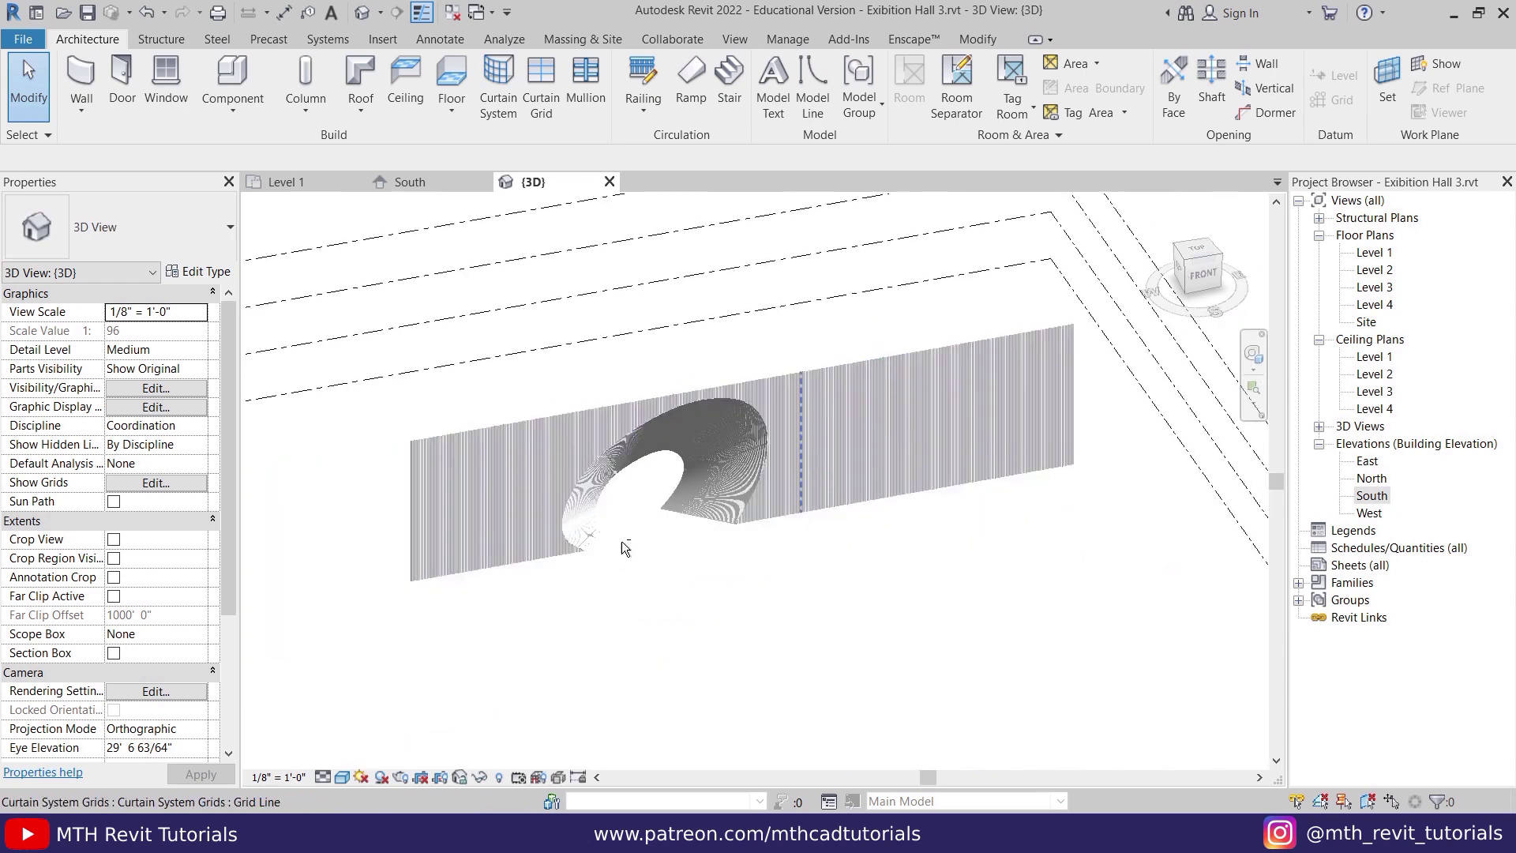
{"action": "middle_click_drag", "start_coordinate": [474, 679], "coordinate": [819, 588]}
{"action": "scroll", "coordinate": [671, 467], "scroll_direction": "up", "scroll_amount": 1}
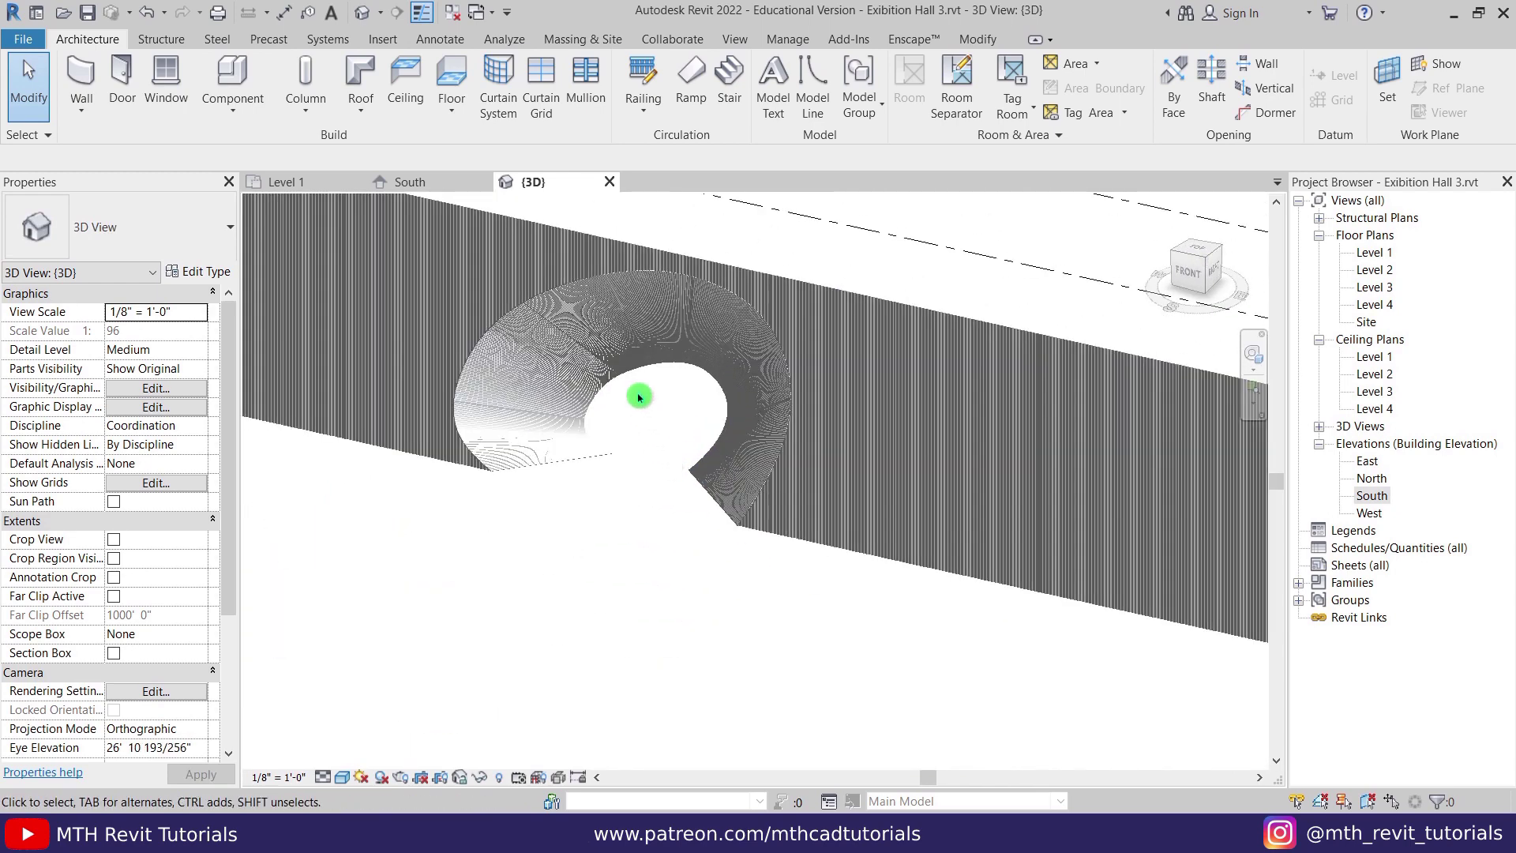
{"action": "scroll", "coordinate": [908, 399], "scroll_direction": "up", "scroll_amount": 5}
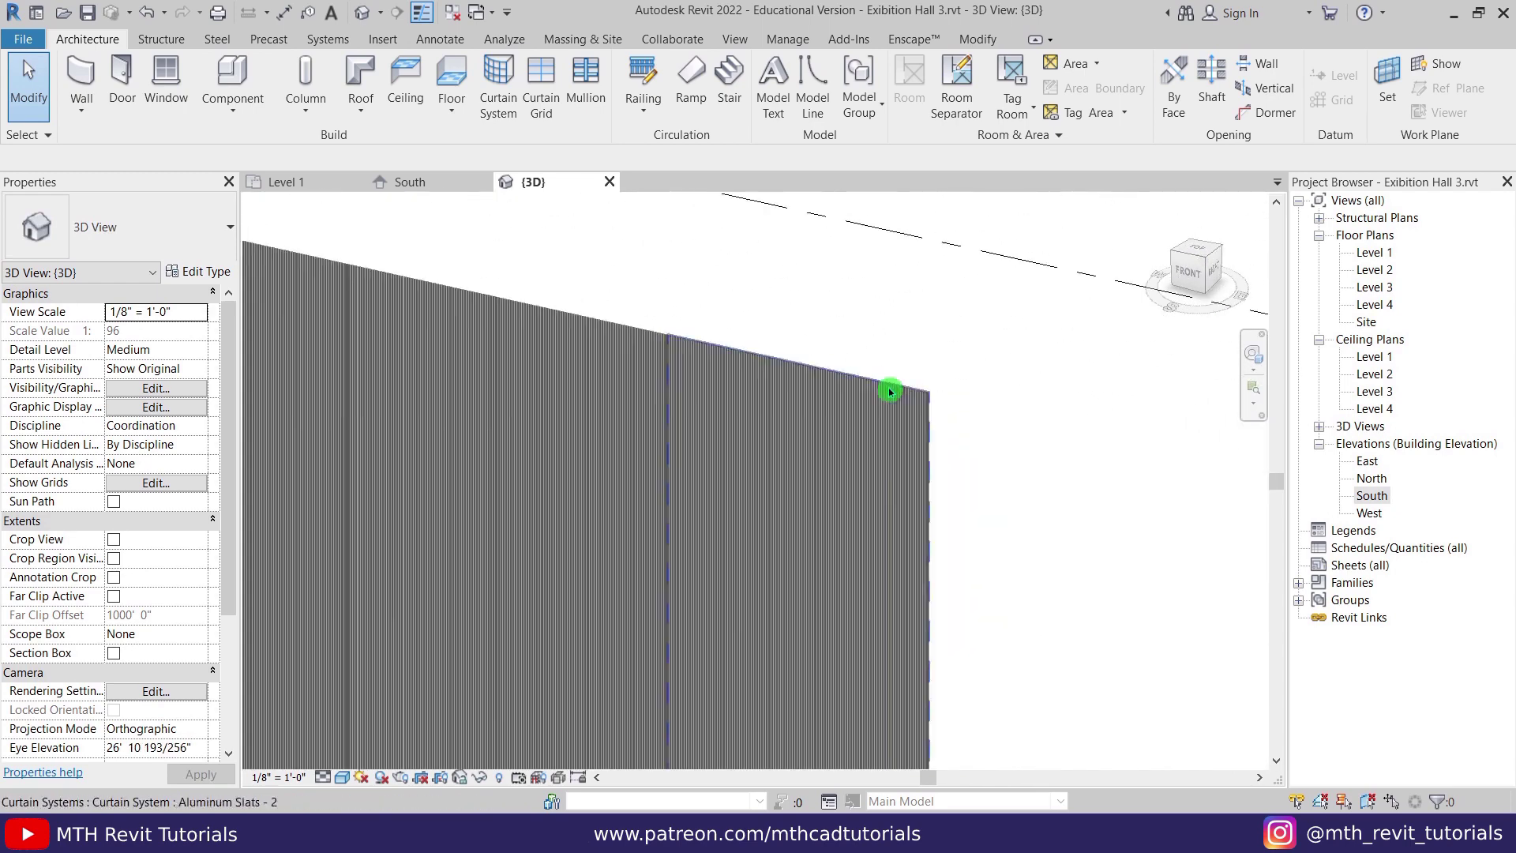
- Check the type properties of one slat mullion near the facade's upper right corner
{"action": "scroll", "coordinate": [916, 404], "scroll_direction": "up", "scroll_amount": 2}
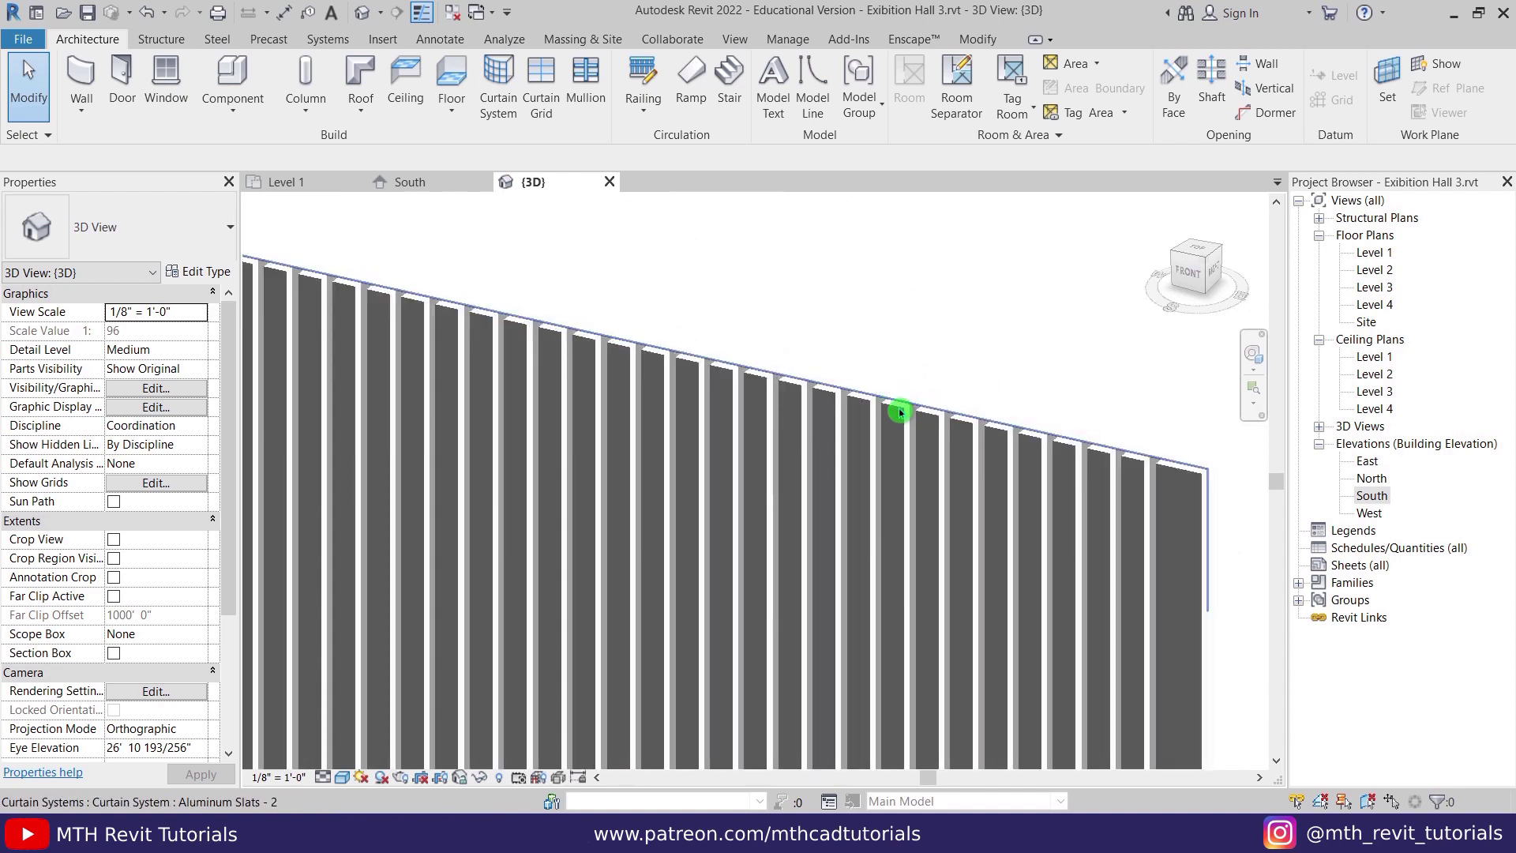
{"action": "key", "text": "Tab"}
{"action": "left_click", "coordinate": [901, 412]}
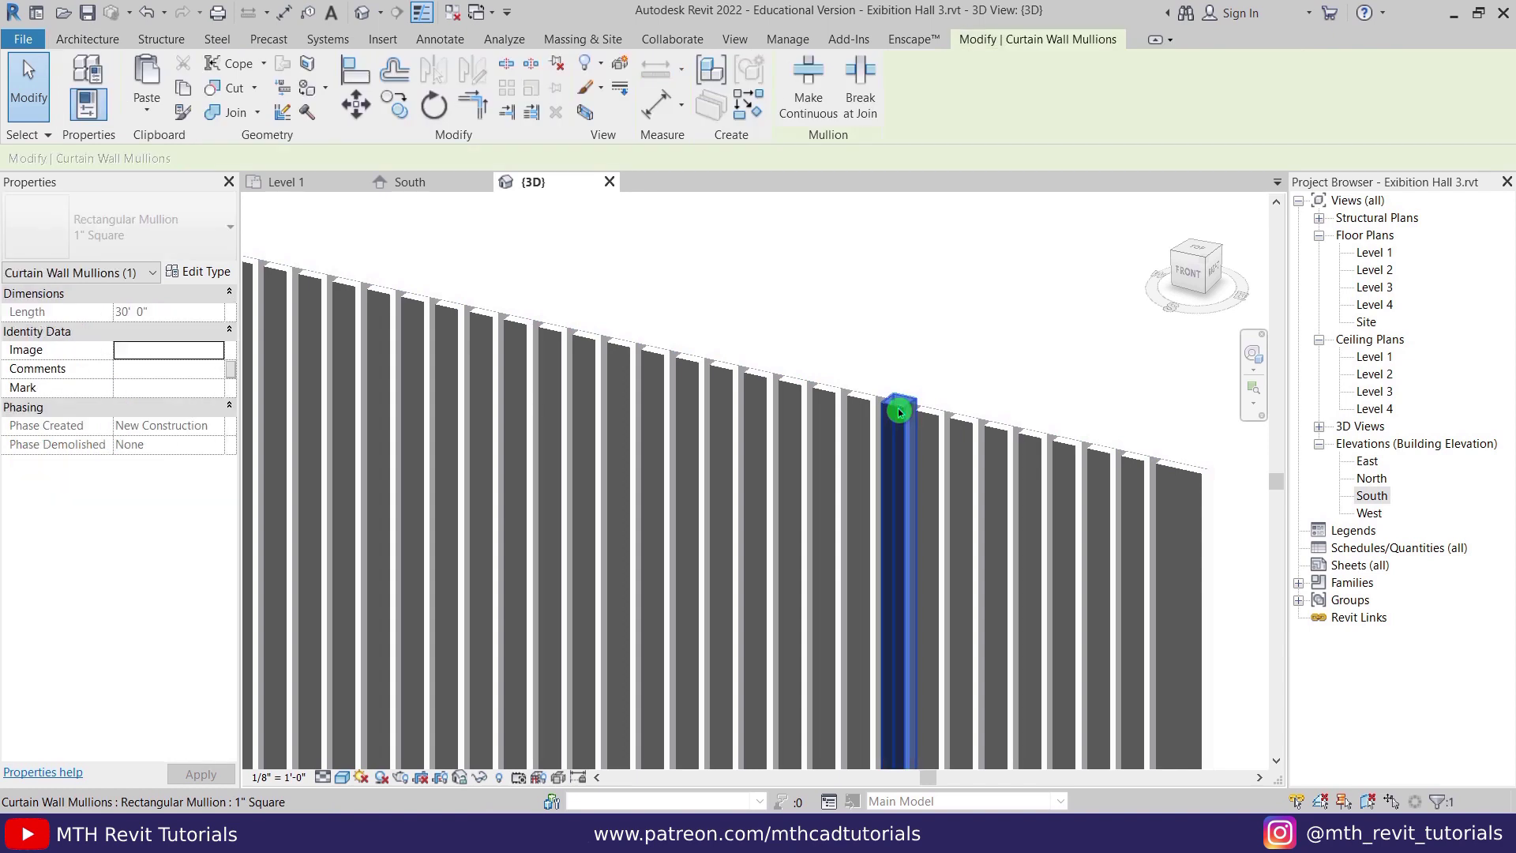
{"action": "left_click", "coordinate": [199, 271]}
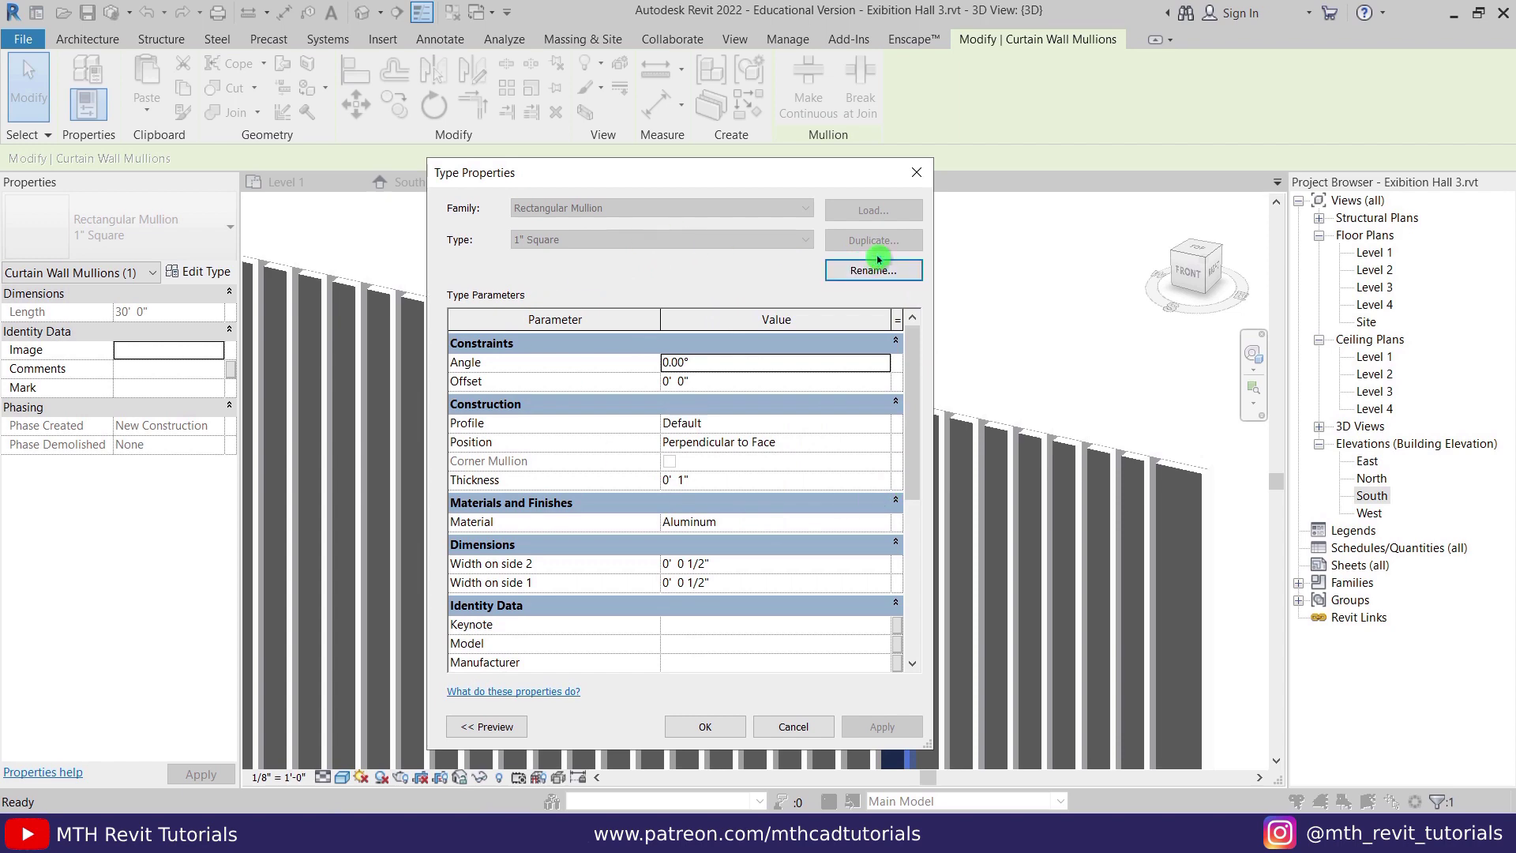
{"action": "key", "text": "Escape"}
{"action": "left_click", "coordinate": [971, 371]}
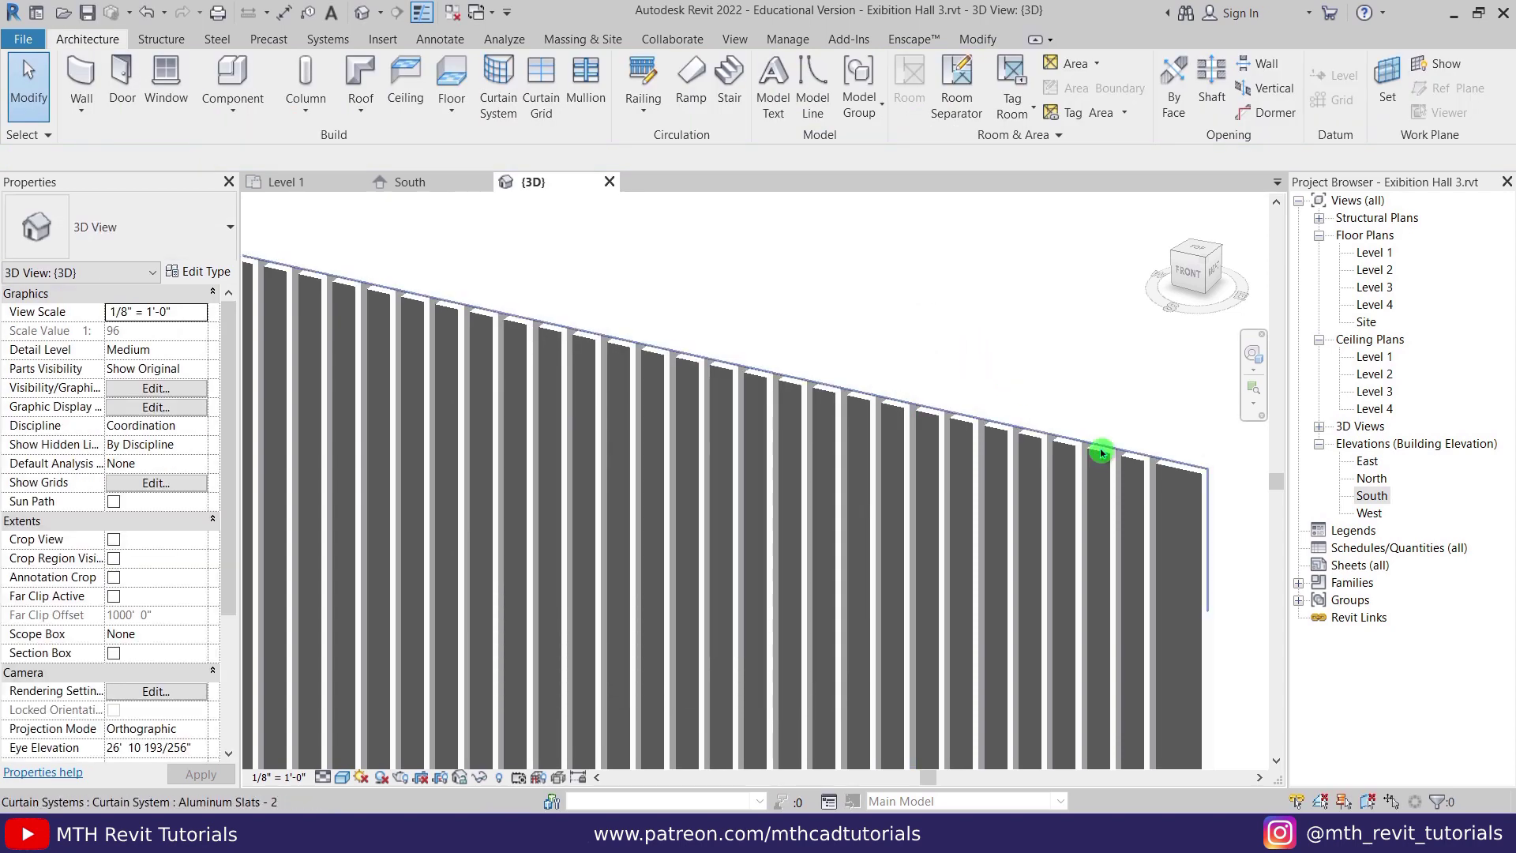
- Search the project's families for 1" to locate the 1" Square rectangular mullion type
{"action": "right_click", "coordinate": [1353, 583]}
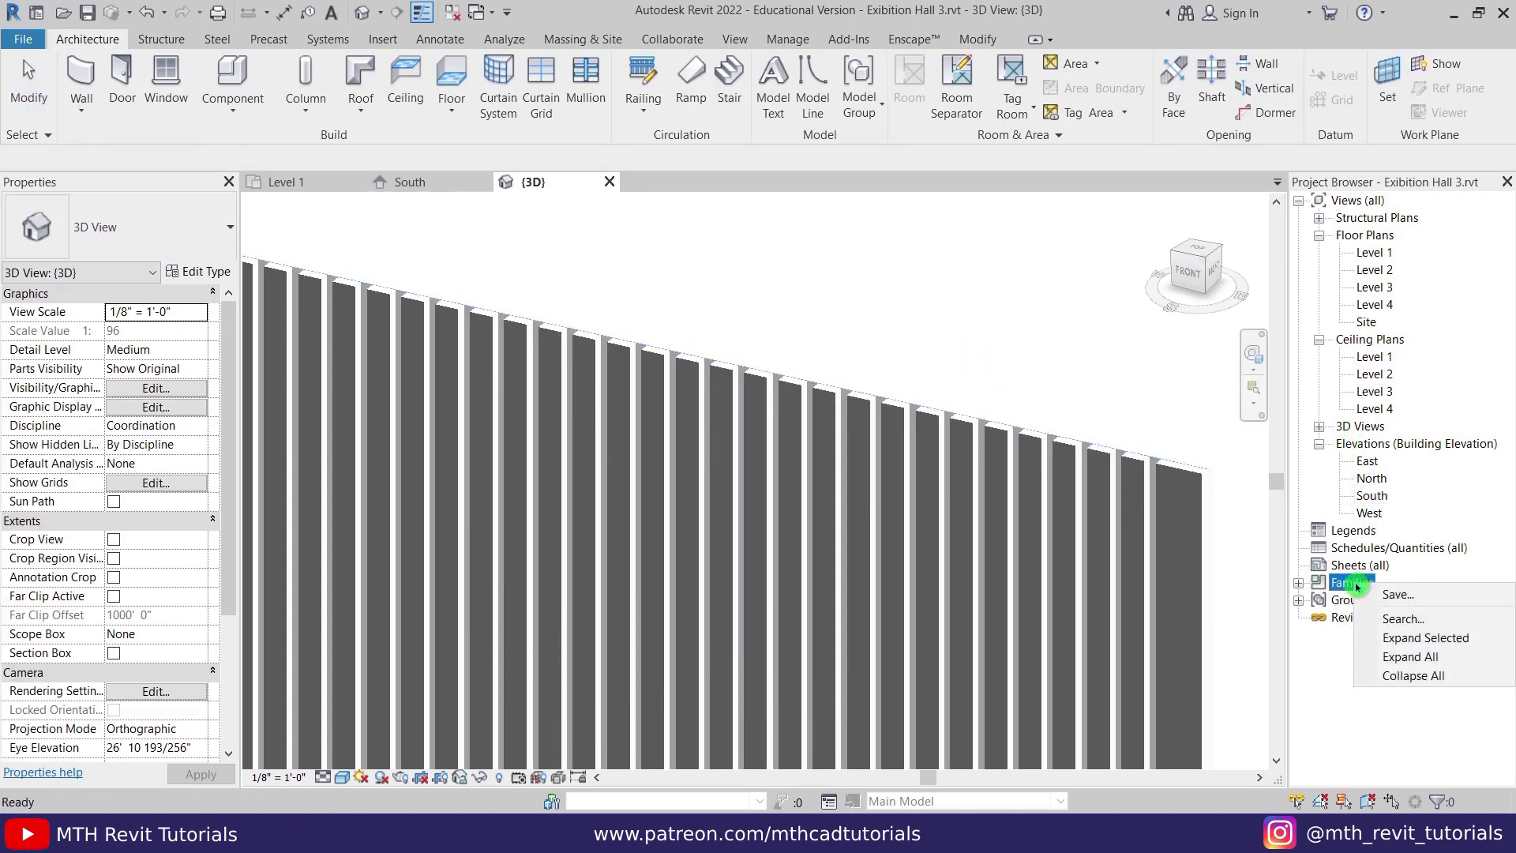
{"action": "left_click", "coordinate": [1398, 619]}
{"action": "type", "text": "1\""}
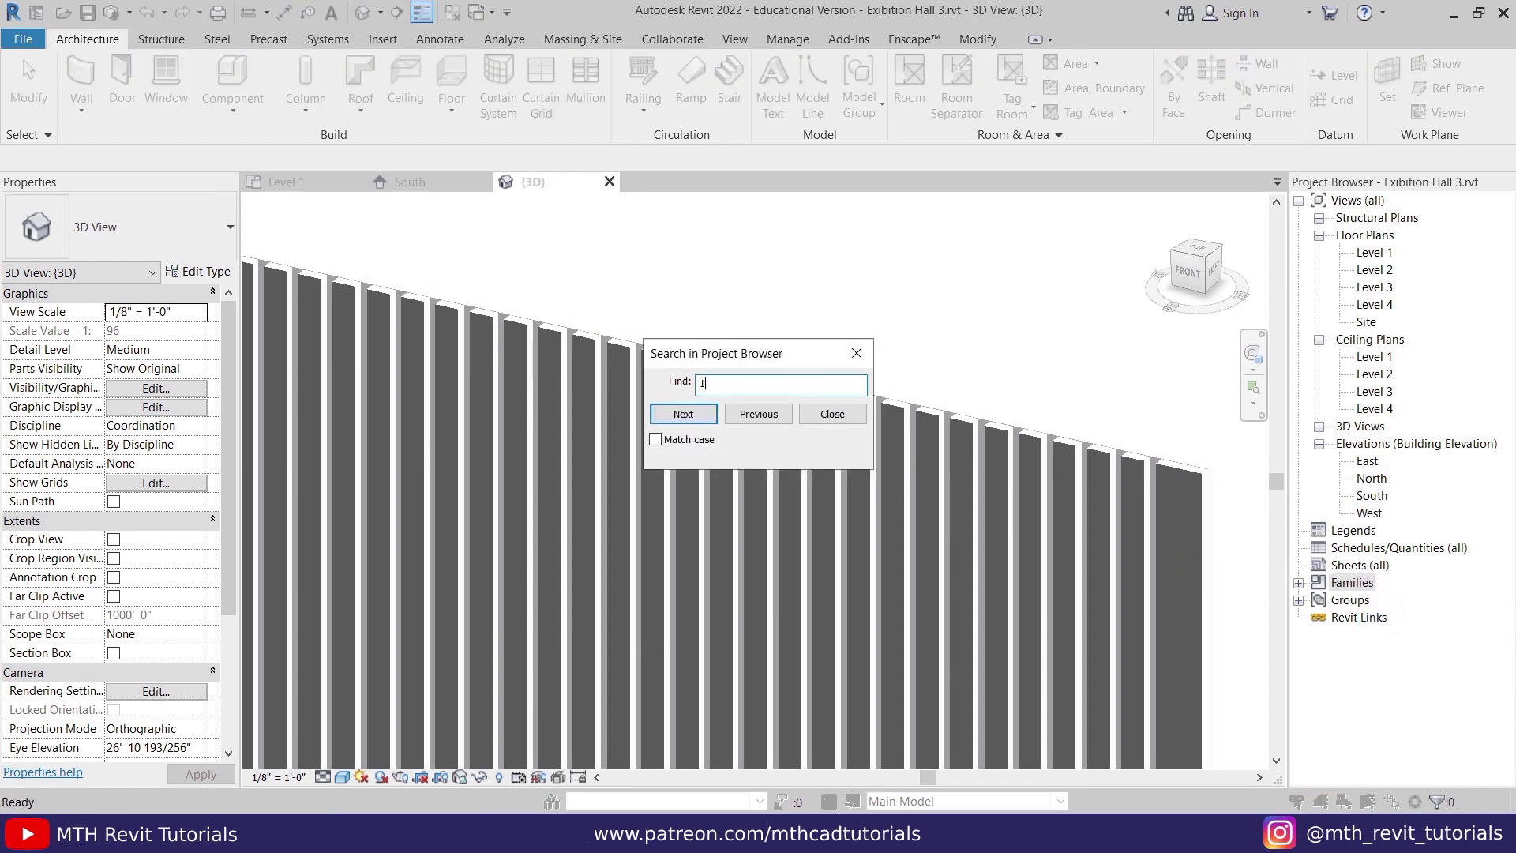
{"action": "left_click", "coordinate": [683, 416]}
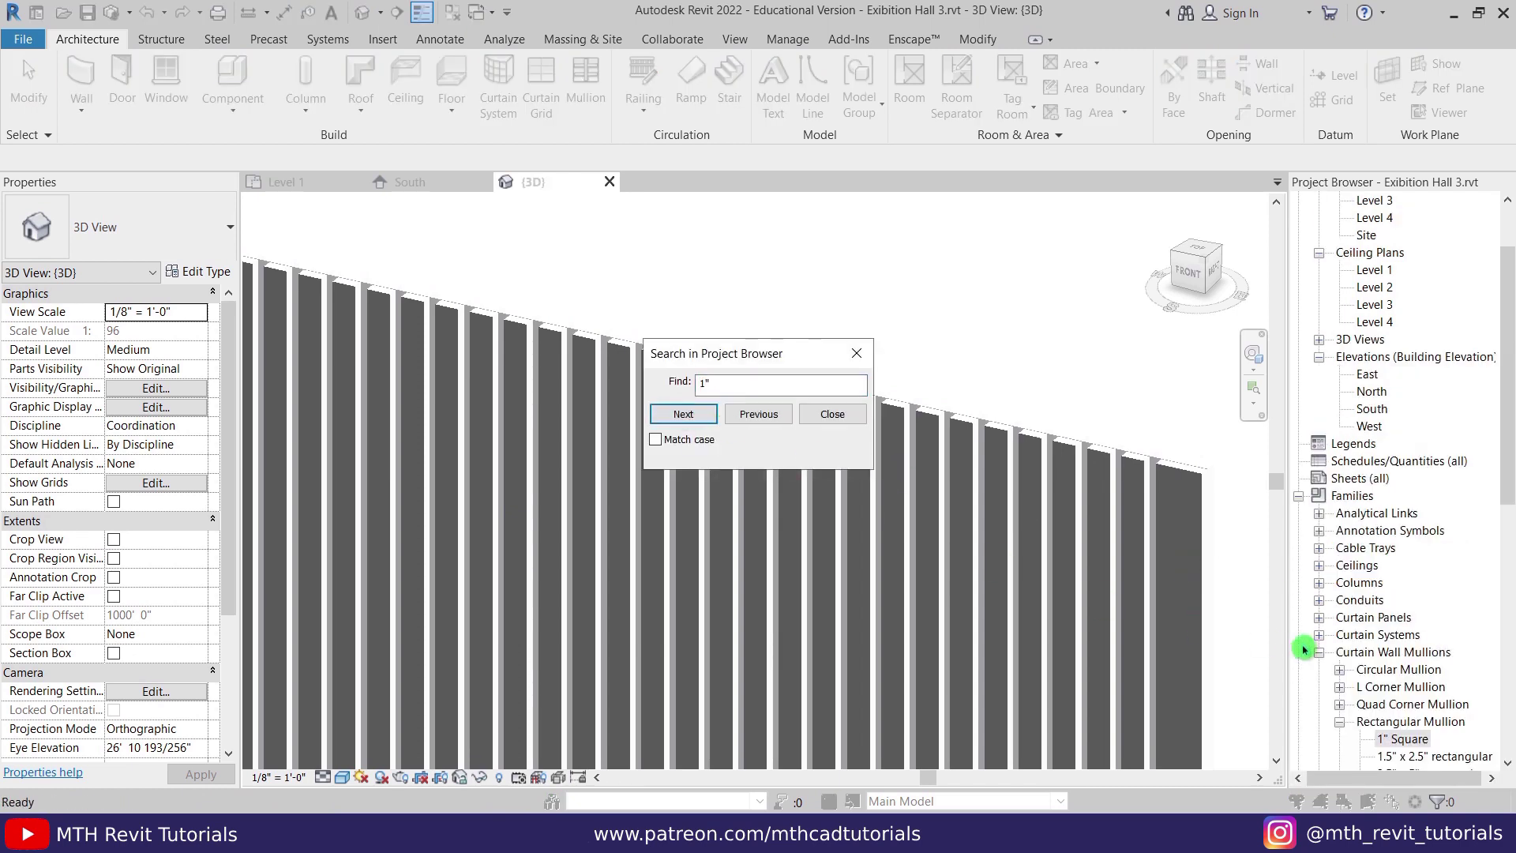
- Duplicate the 1" Square rectangular mullion type and name the copy 1" 2
{"action": "key", "text": "Escape"}
{"action": "scroll", "coordinate": [1390, 711], "scroll_direction": "down", "scroll_amount": 1}
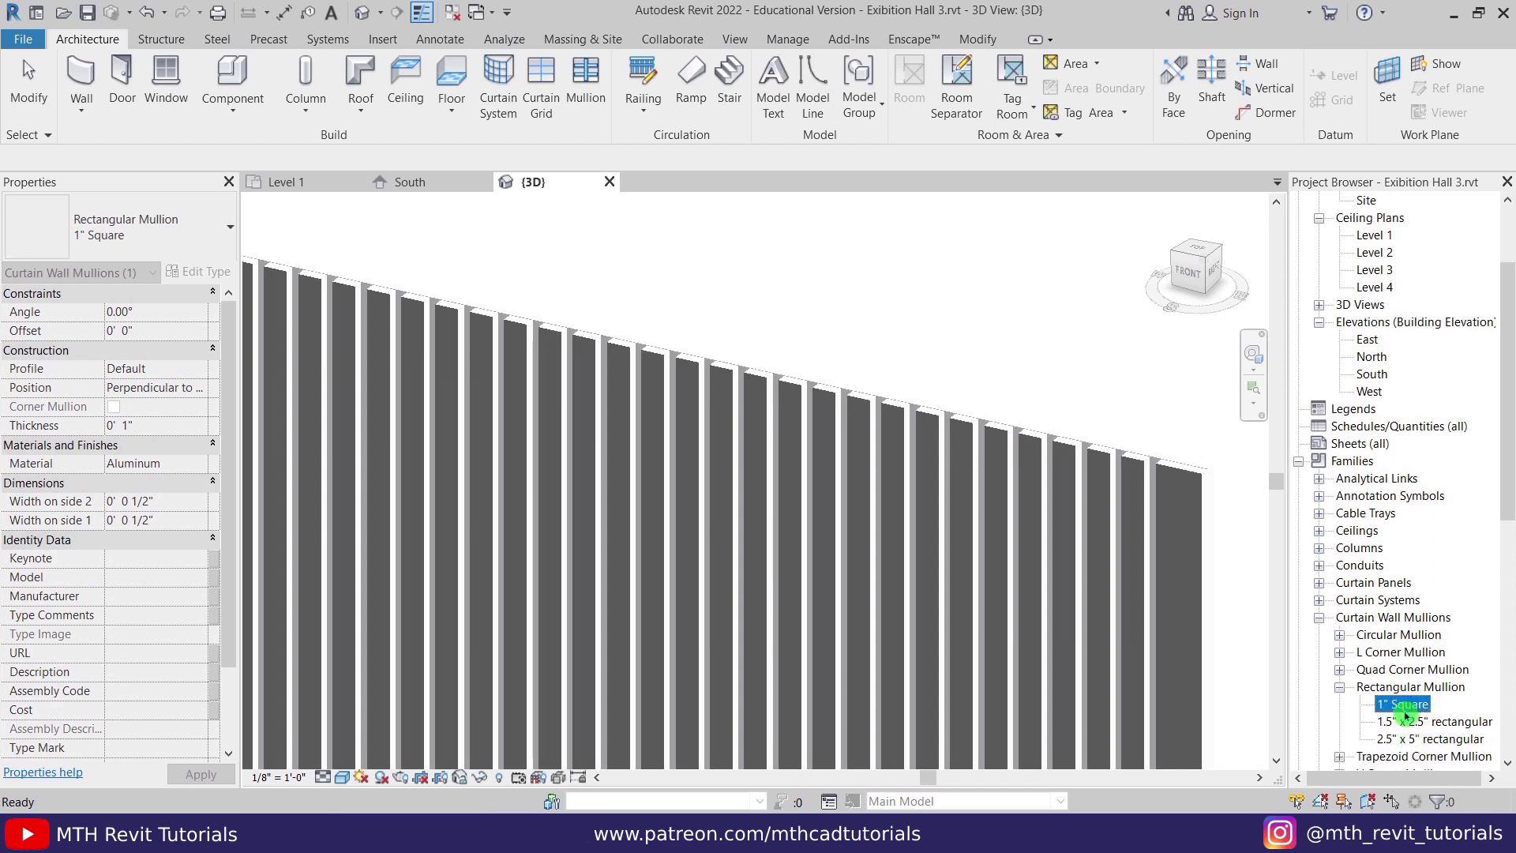
{"action": "right_click", "coordinate": [1406, 715]}
{"action": "left_click", "coordinate": [1435, 502]}
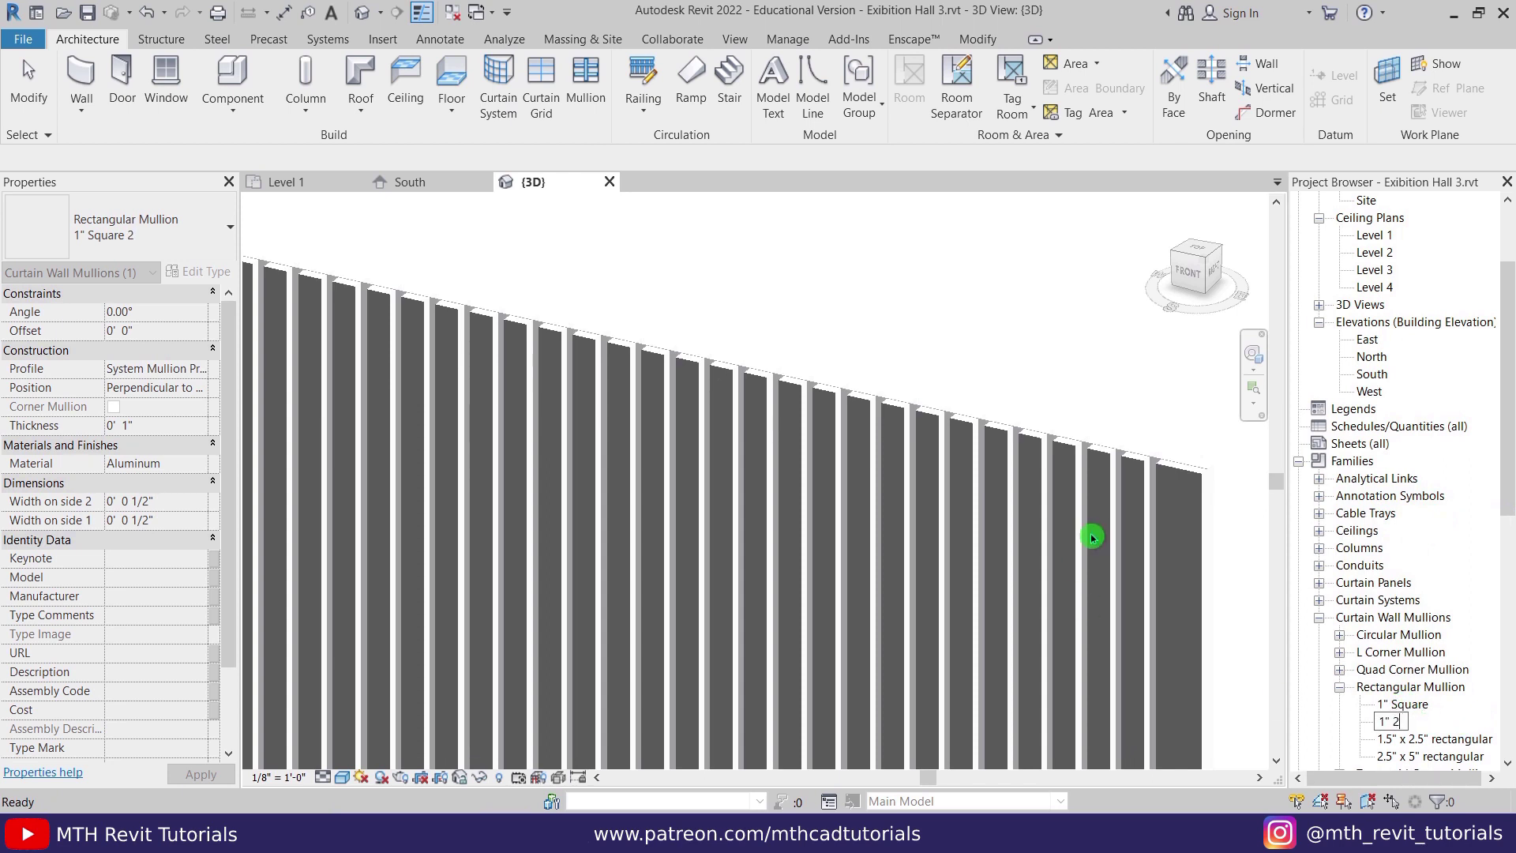
{"action": "left_click", "coordinate": [1256, 675]}
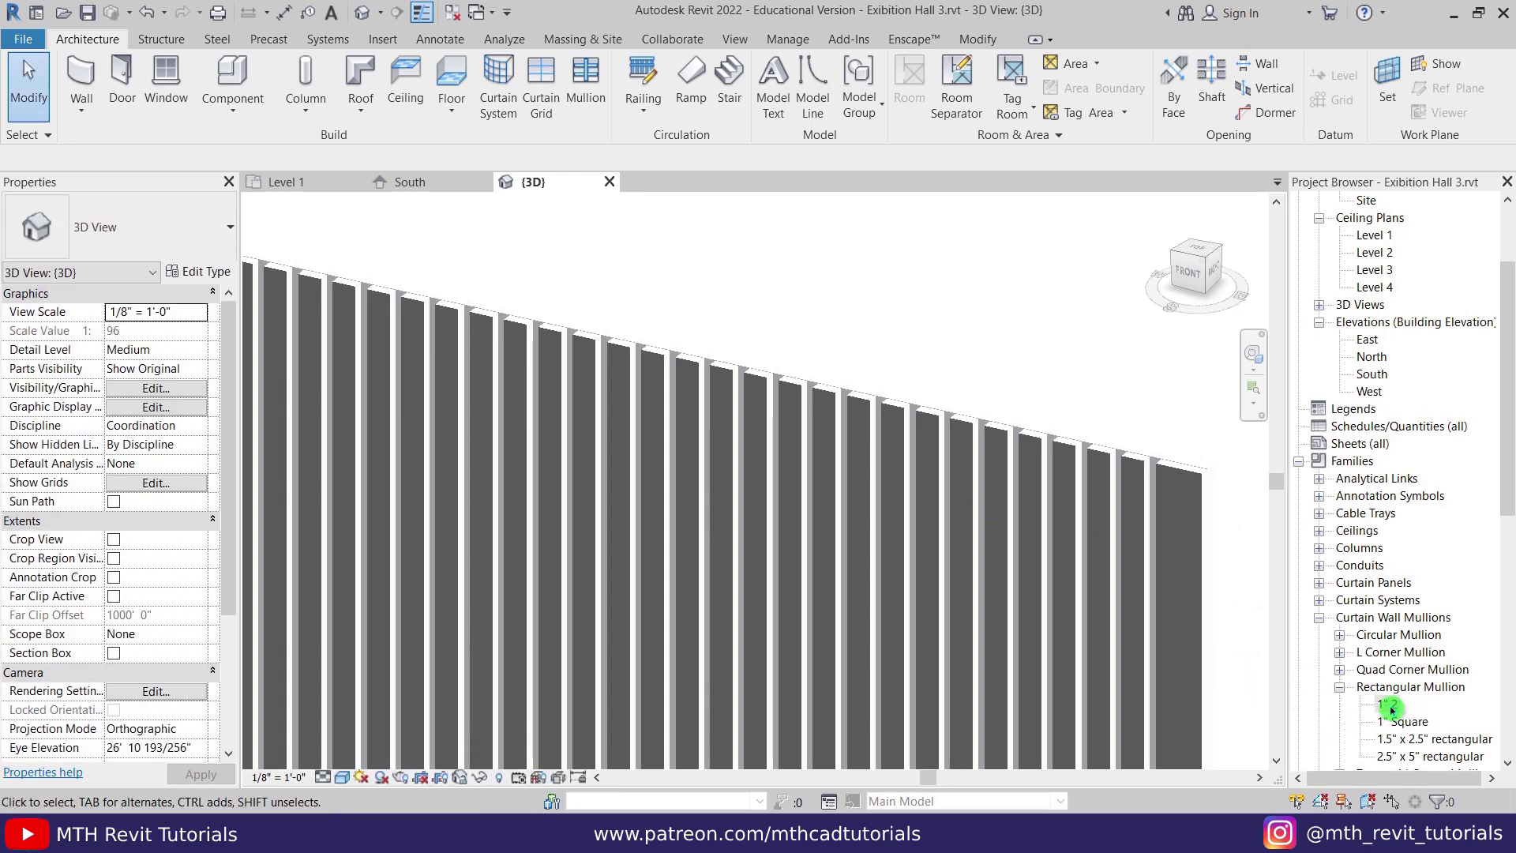
- For the 1" 2 mullion type's material, duplicate Aluminum and name the copy Aluminum 2
{"action": "double_click", "coordinate": [1392, 706]}
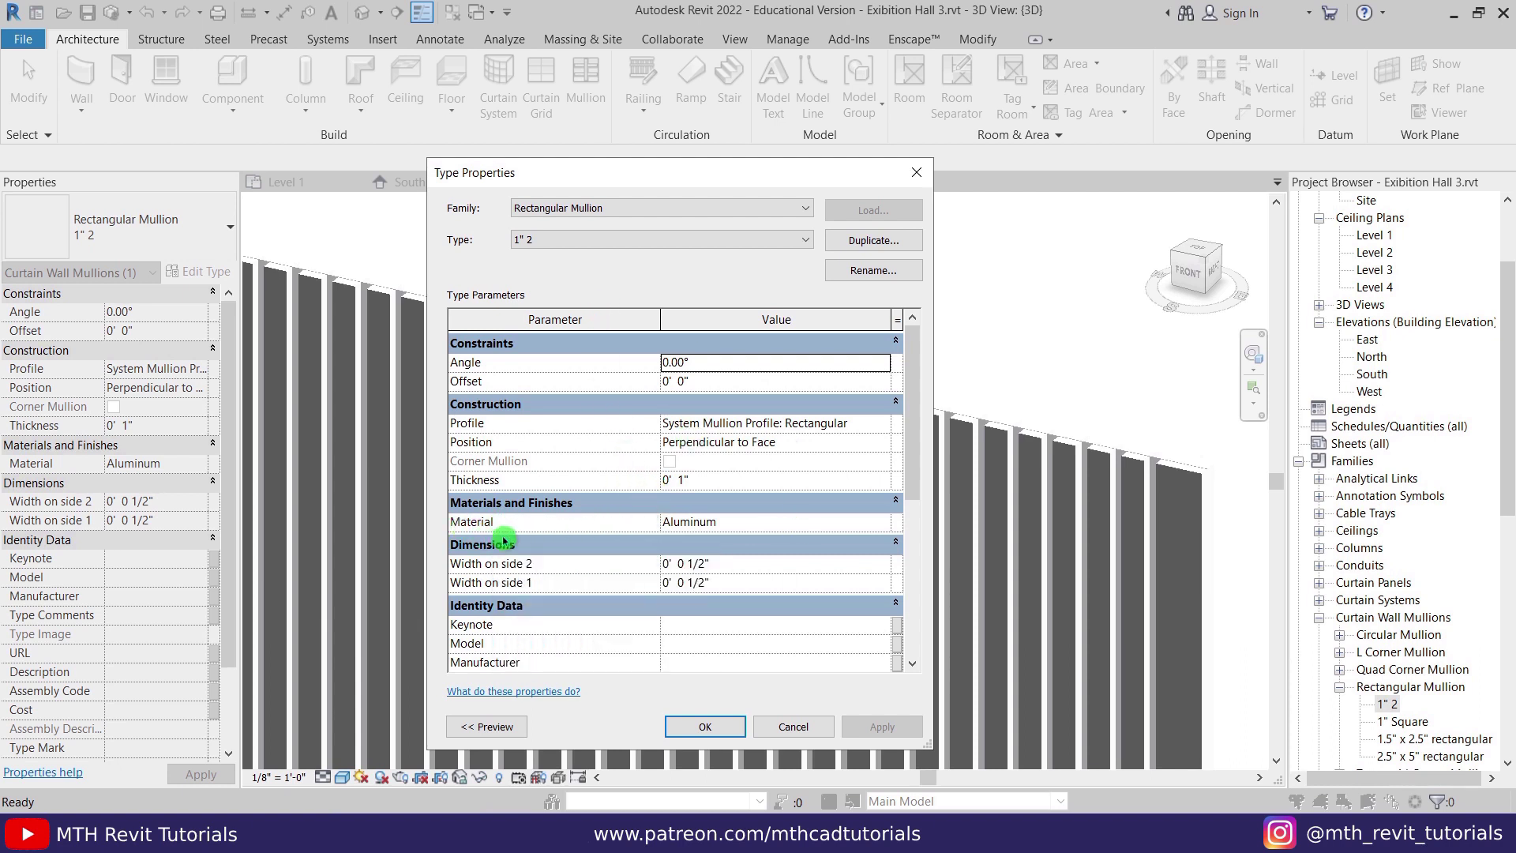
{"action": "left_click", "coordinate": [886, 525]}
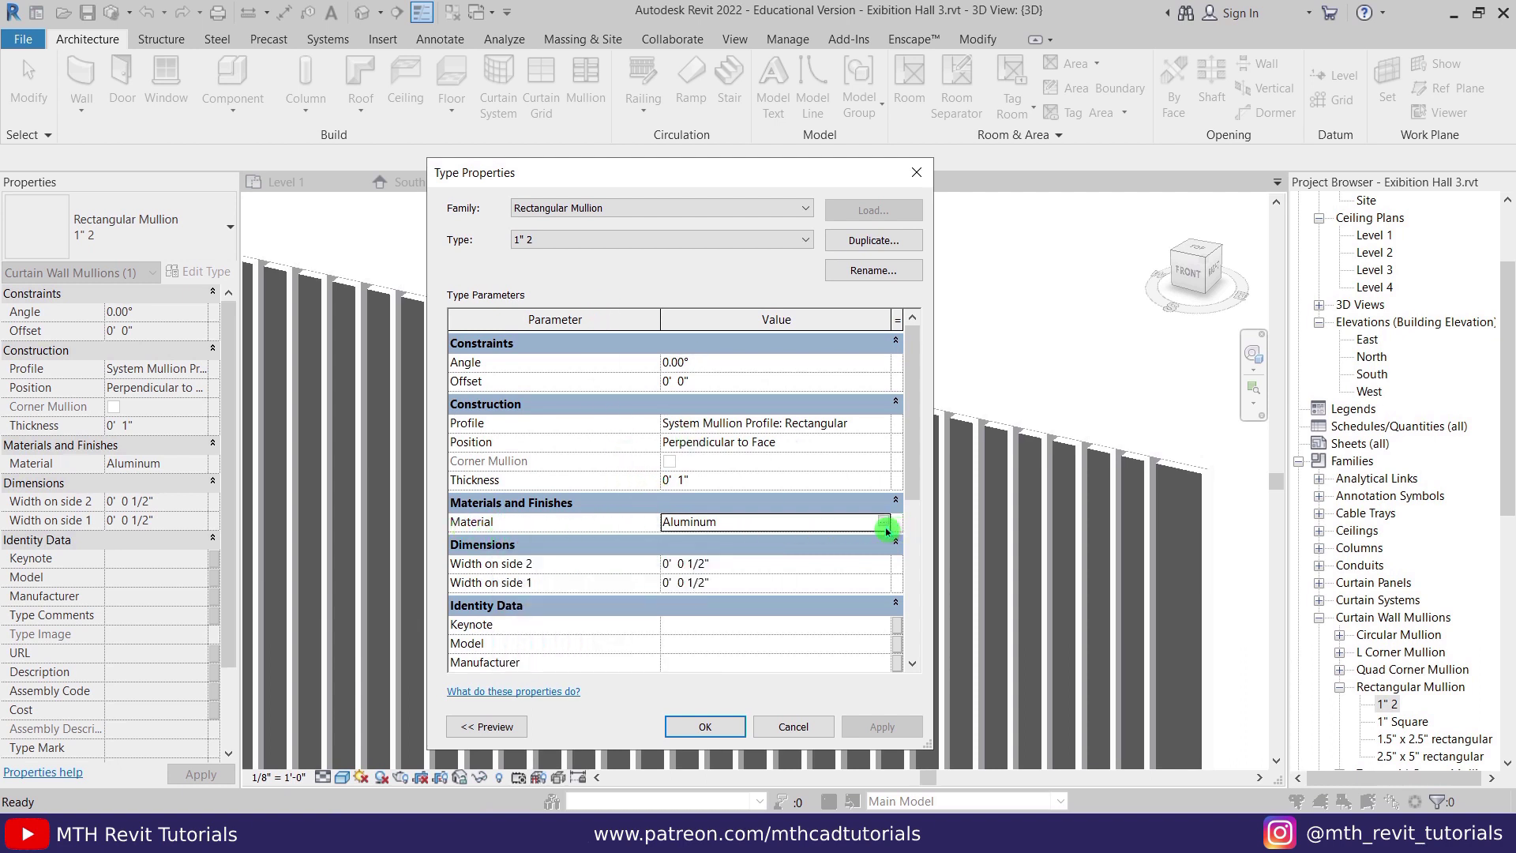
{"action": "left_click", "coordinate": [885, 523]}
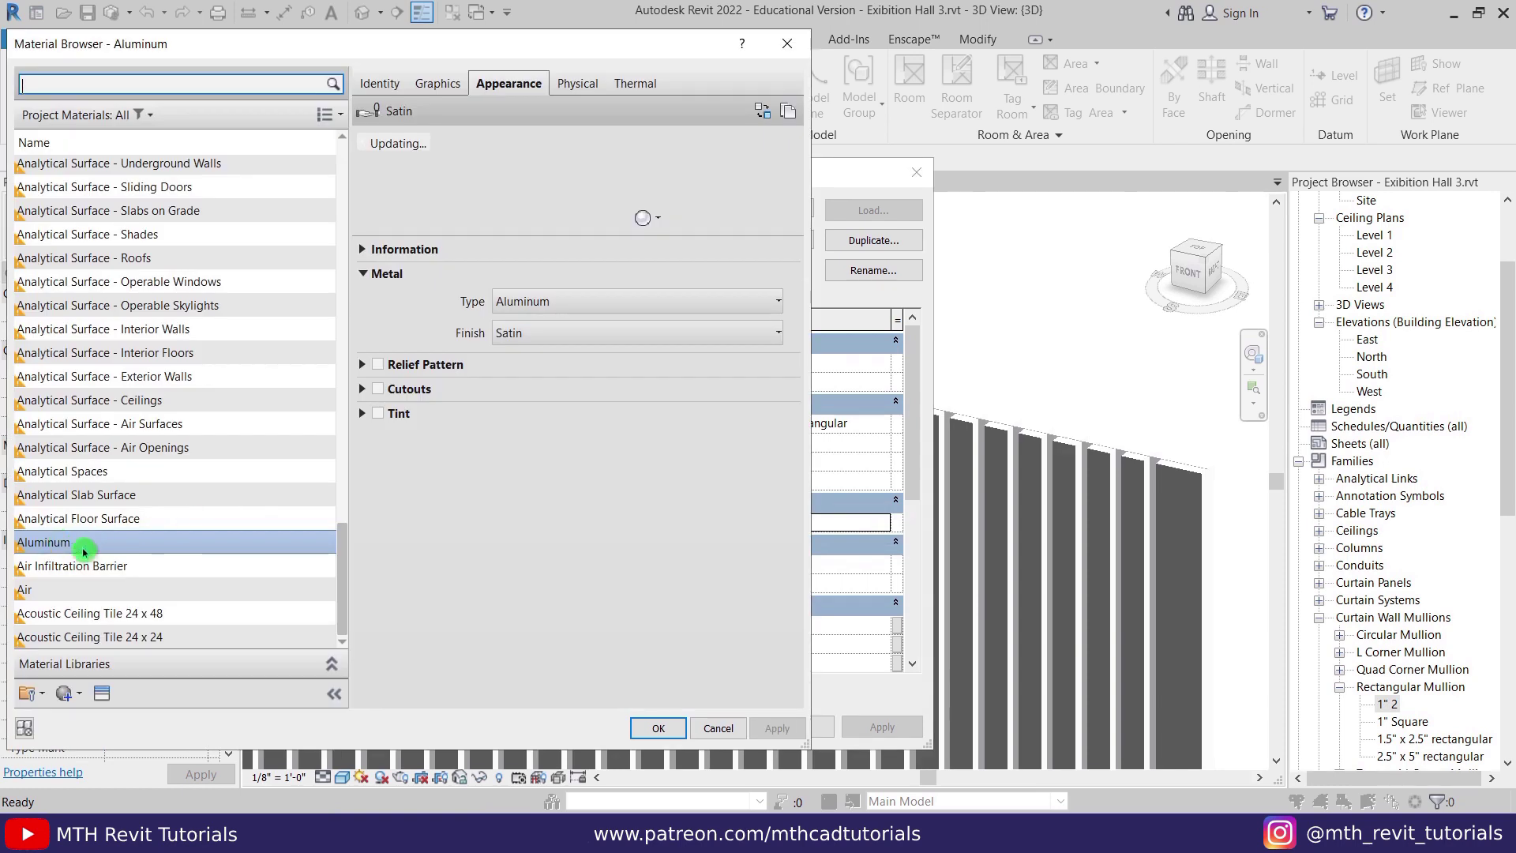
{"action": "right_click", "coordinate": [83, 551]}
{"action": "left_click", "coordinate": [102, 570]}
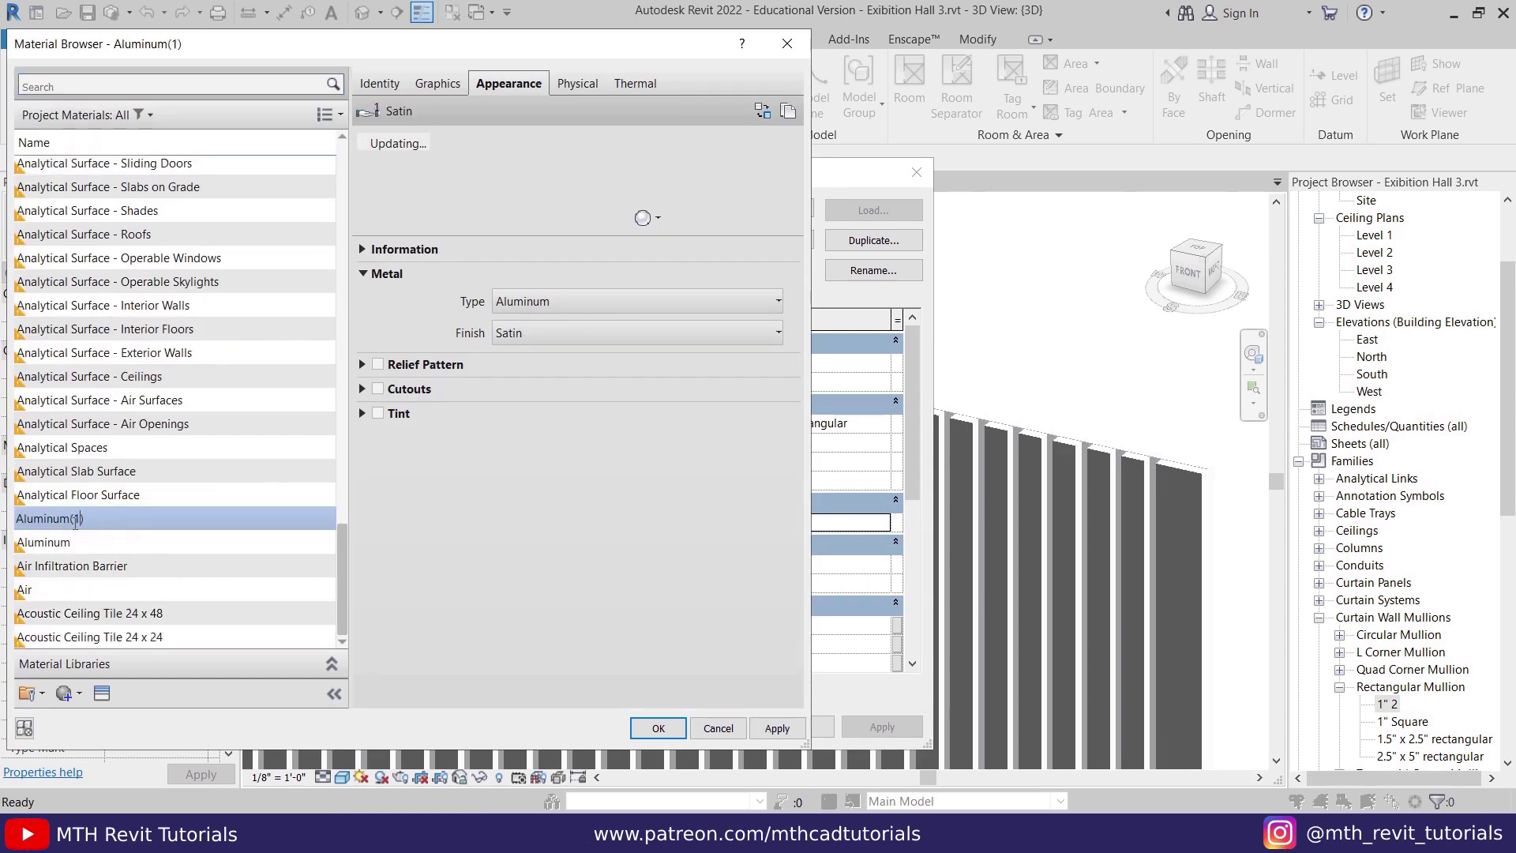
{"action": "type", "text": "Aluminum 2"}
{"action": "left_click", "coordinate": [142, 526]}
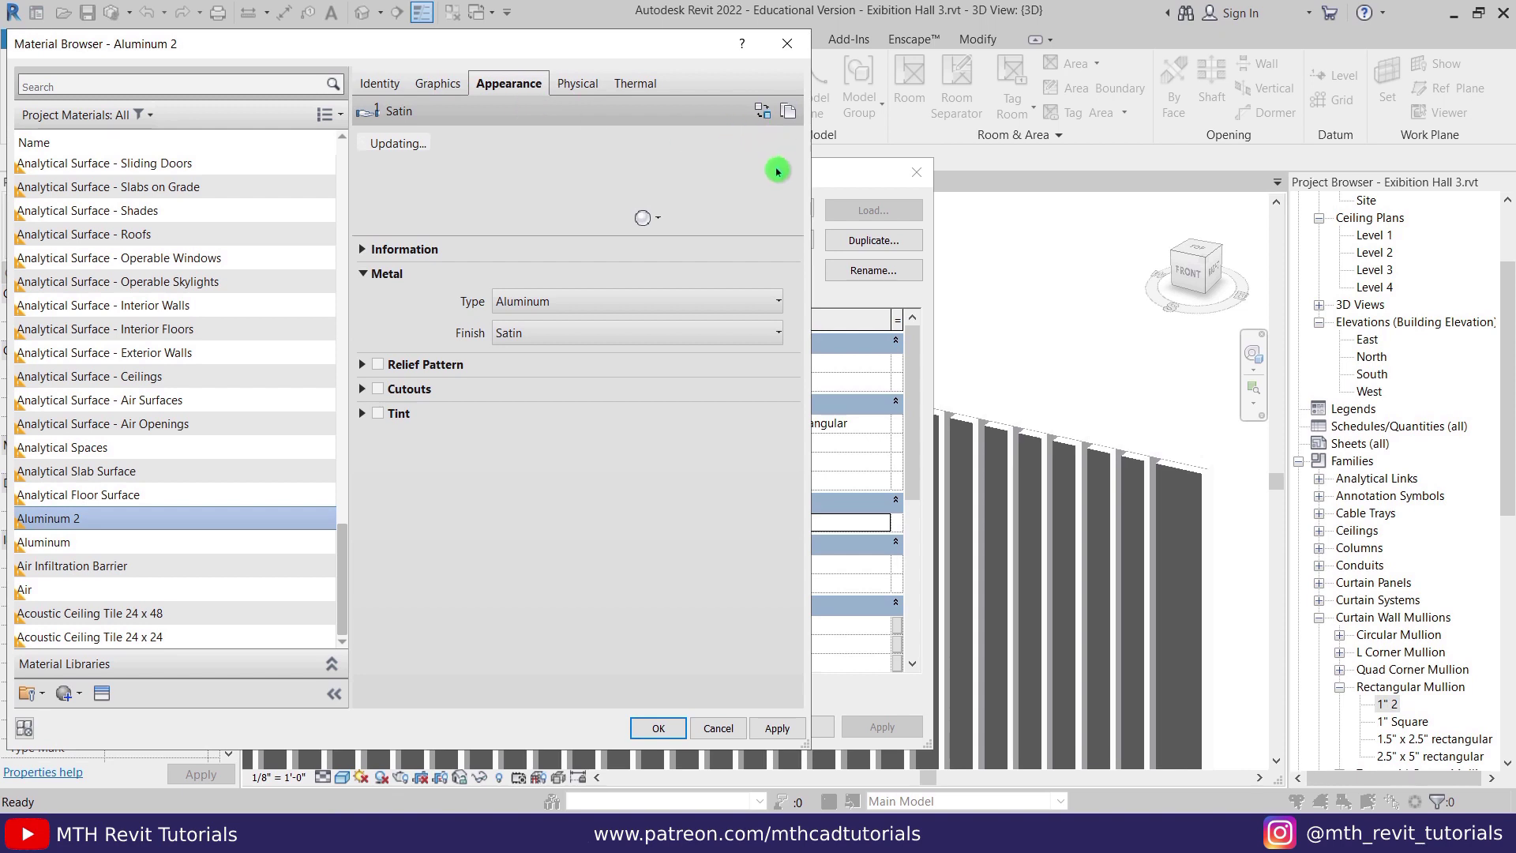
- Duplicate Aluminum 2's appearance asset, tint it grey RGB 115 115 115, and apply the material to the 1" 2 mullion type
{"action": "left_click", "coordinate": [790, 114]}
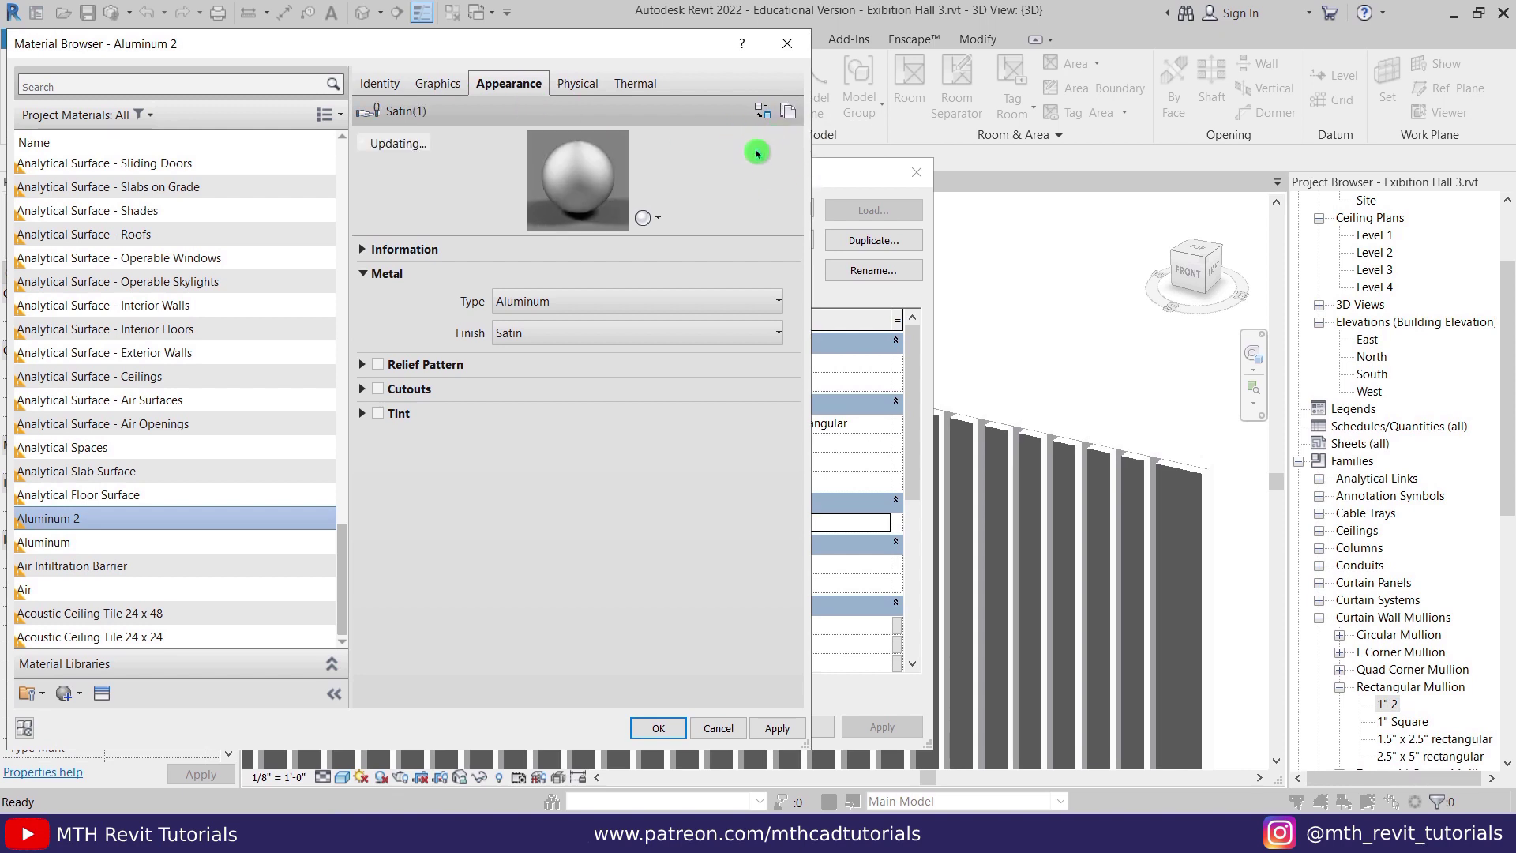
{"action": "left_click", "coordinate": [416, 384]}
{"action": "left_click", "coordinate": [379, 414]}
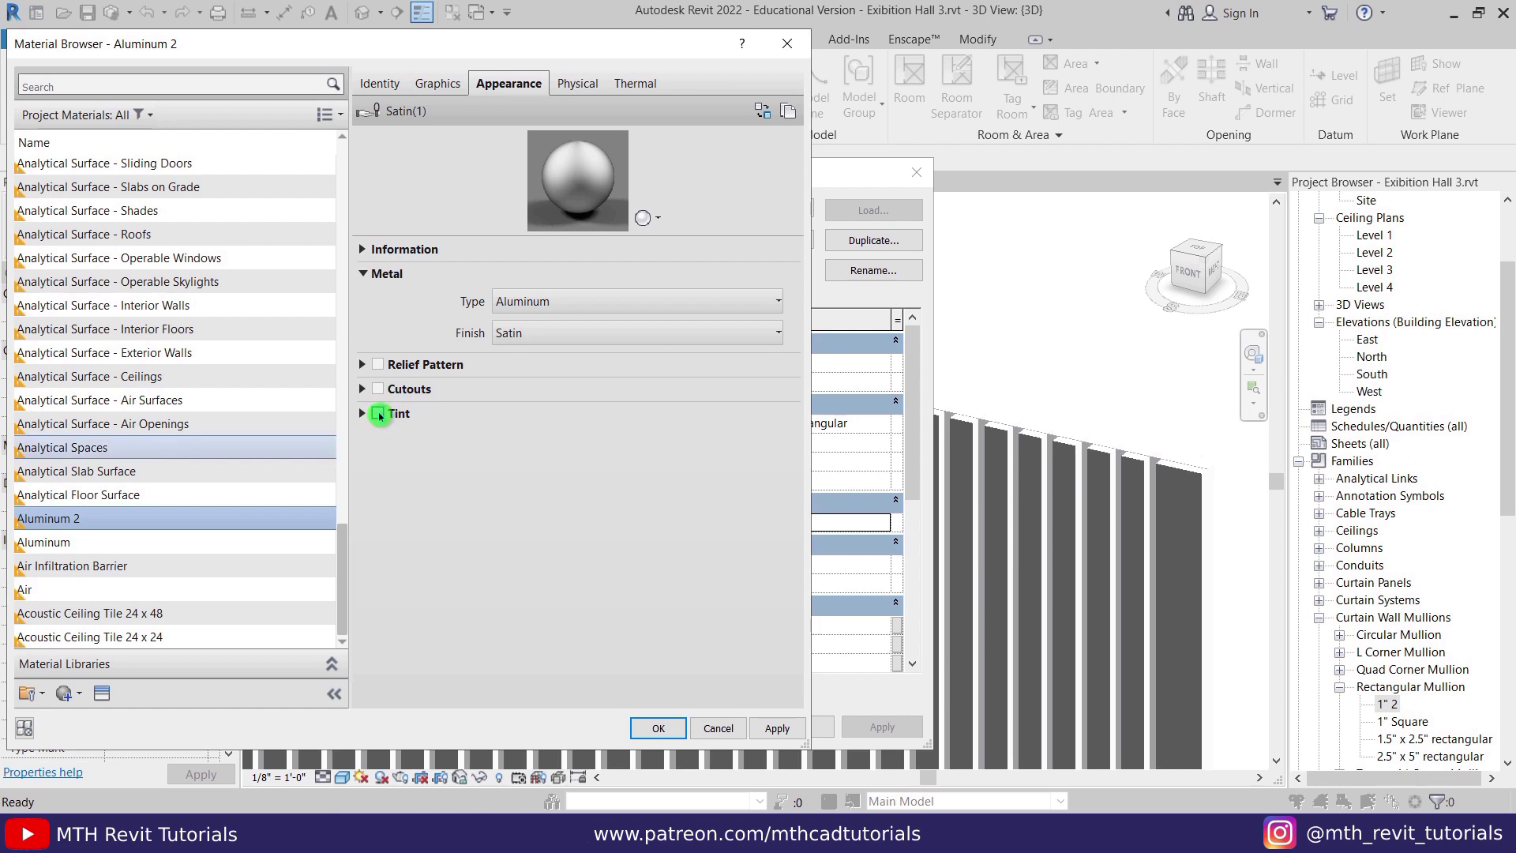
{"action": "left_click", "coordinate": [673, 449]}
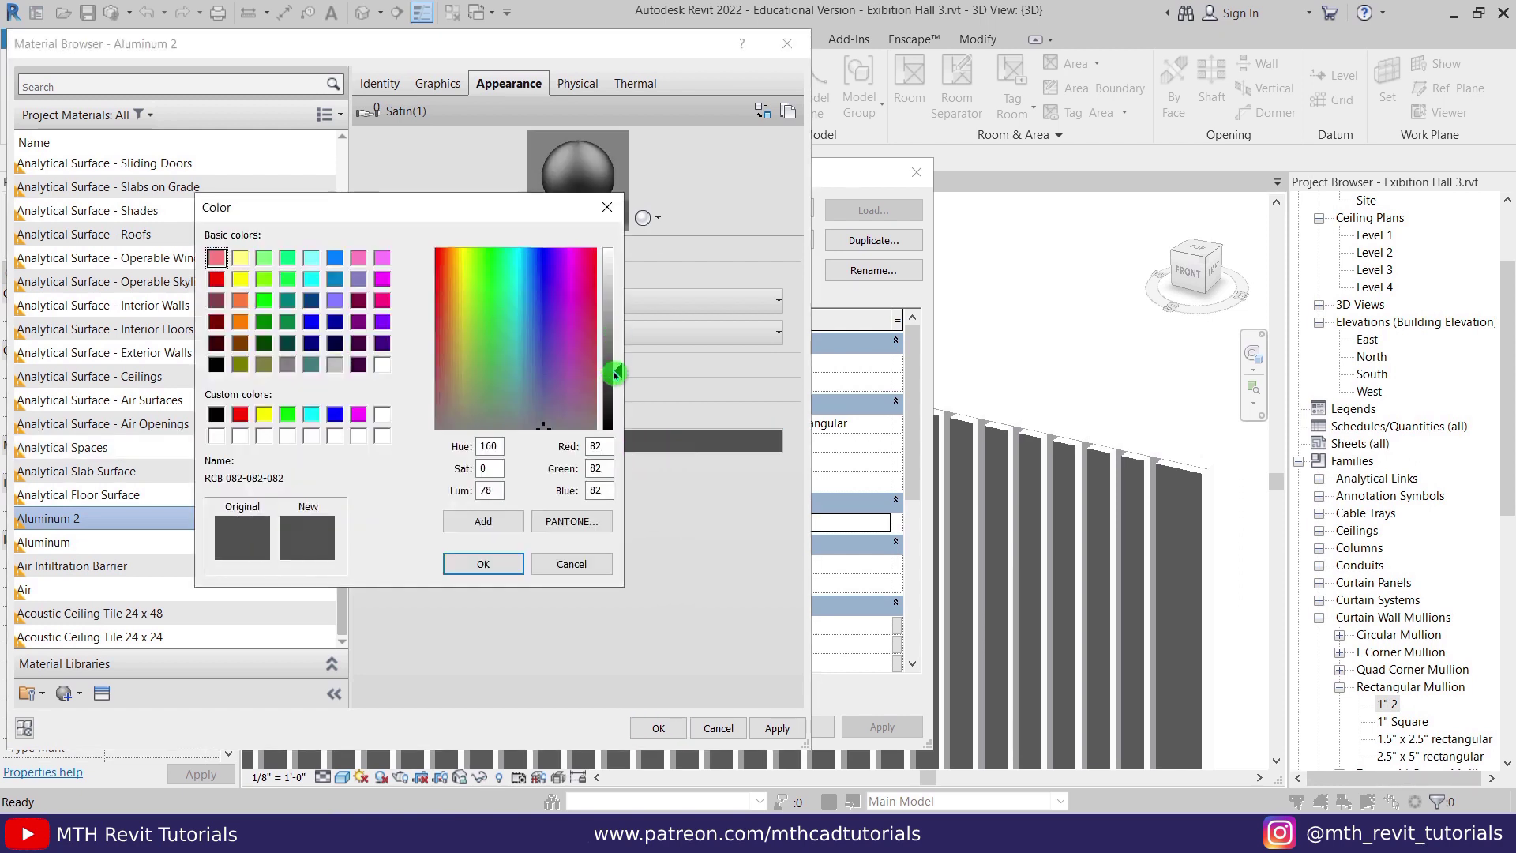
{"action": "left_click_drag", "start_coordinate": [615, 374], "coordinate": [618, 357]}
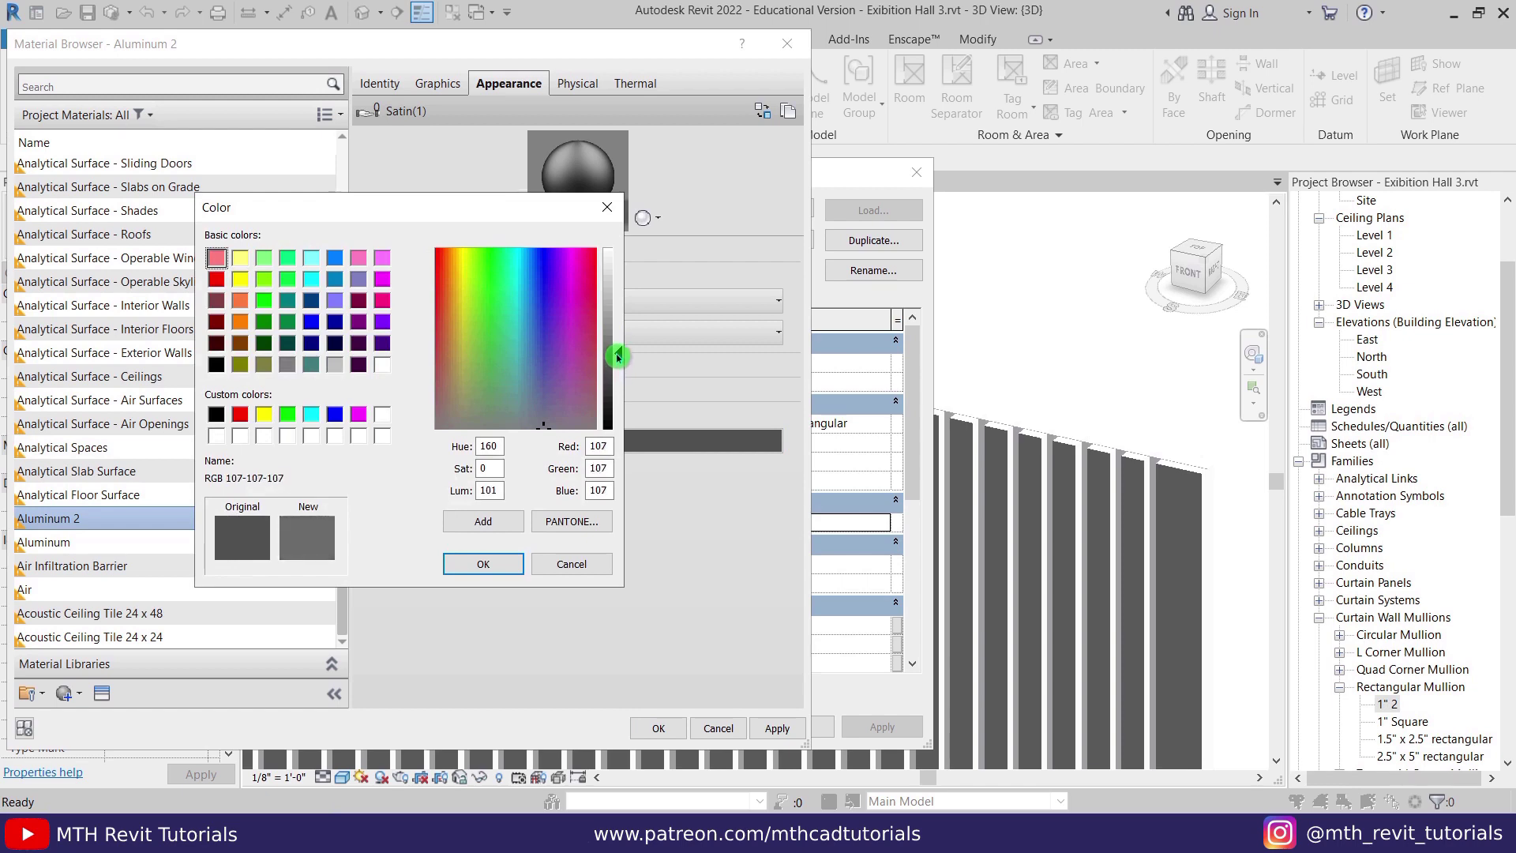
{"action": "left_click", "coordinate": [500, 564]}
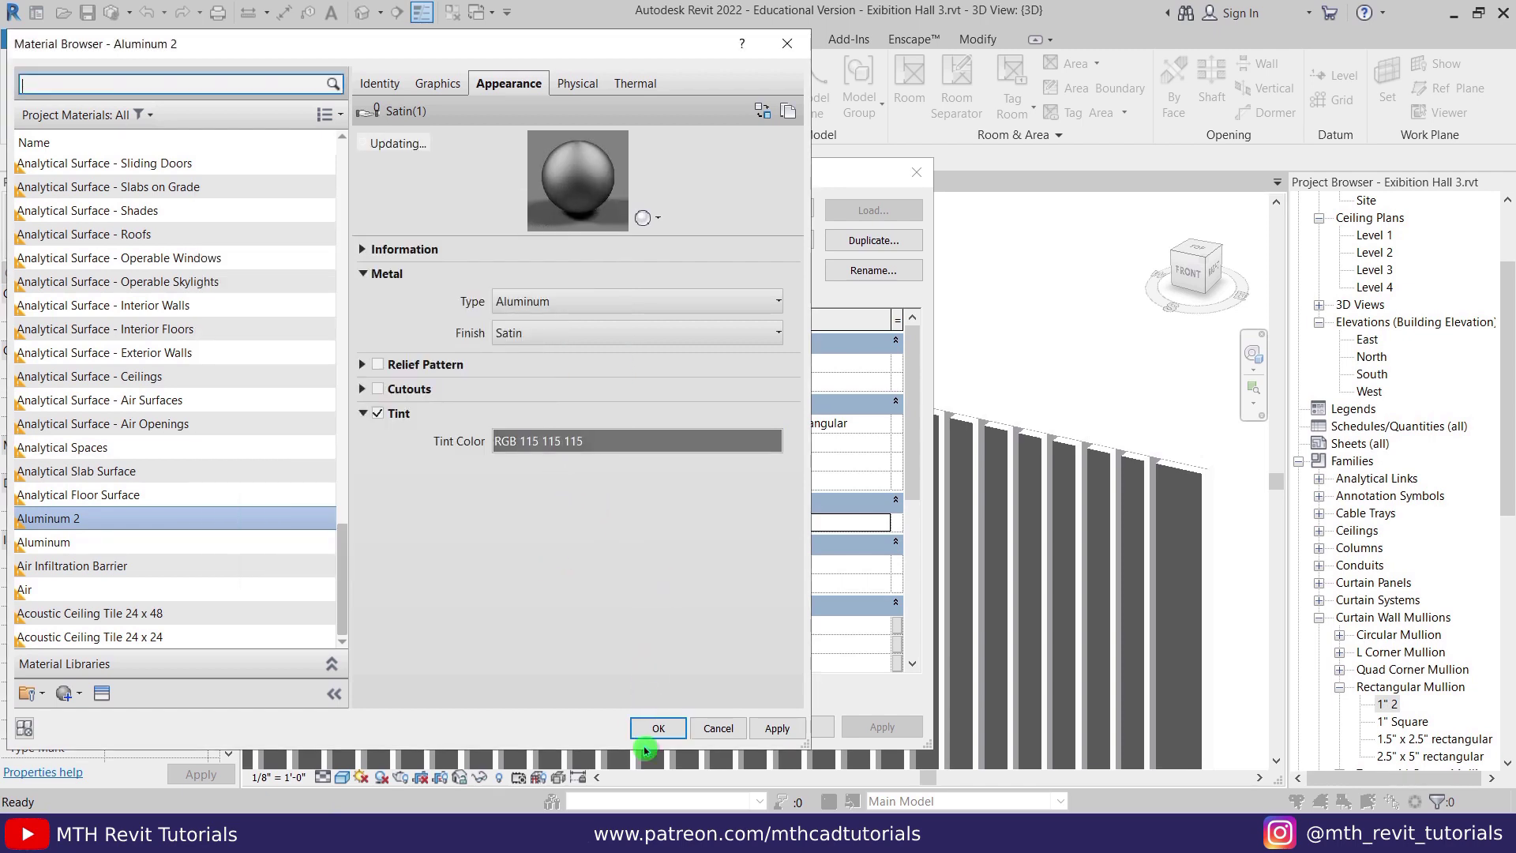
{"action": "left_click", "coordinate": [656, 728]}
{"action": "left_click", "coordinate": [730, 728]}
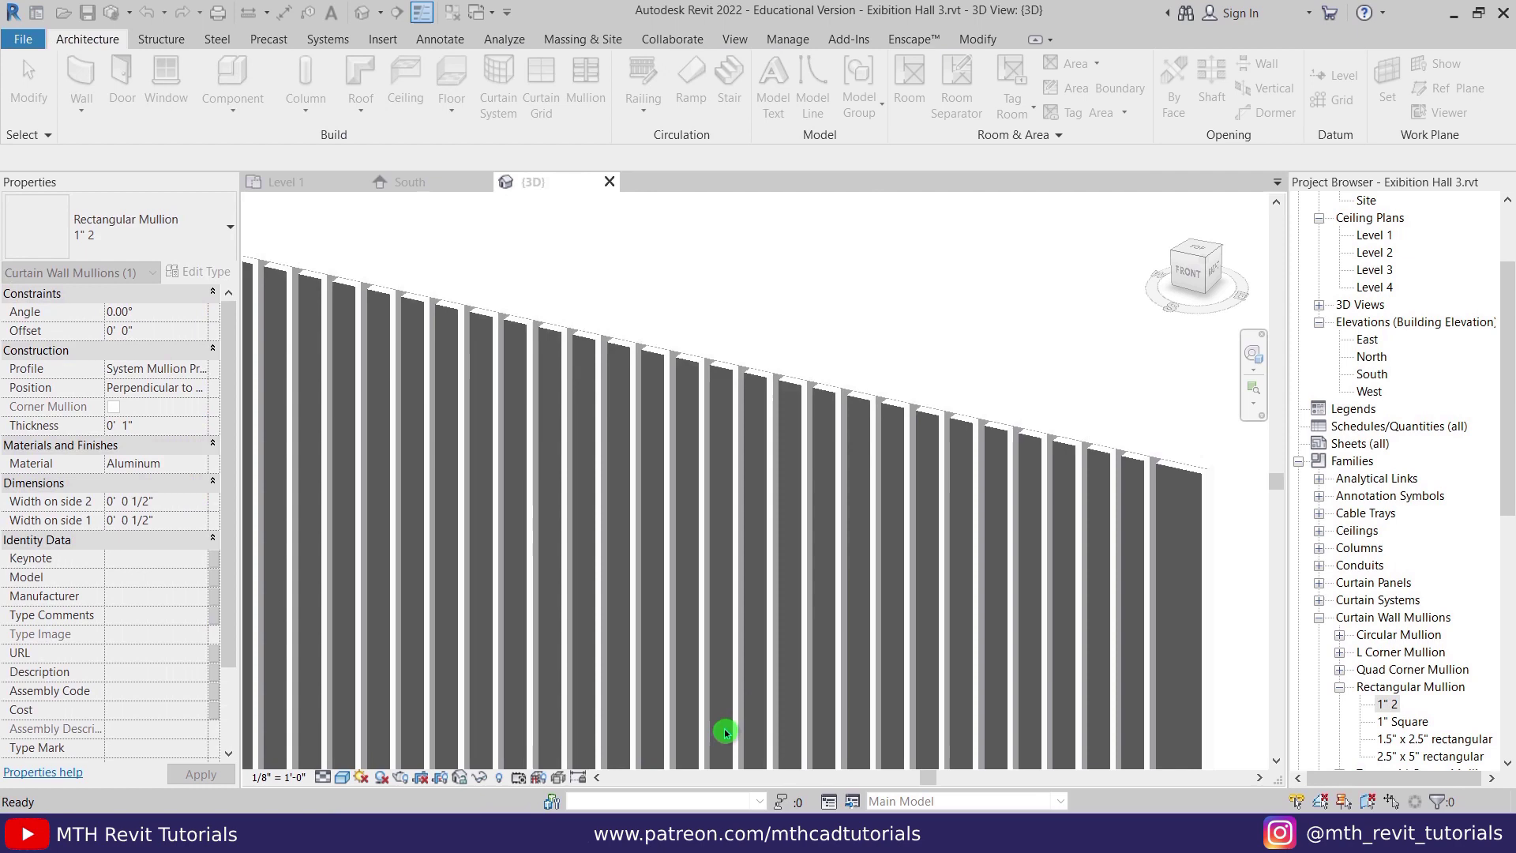
- Set the Grid 1 interior, border 1 and border 2 mullions of the flat facade's Aluminum Slats - 2 curtain system to Rectangular Mullion : 1" 2
{"action": "left_click", "coordinate": [924, 322]}
{"action": "scroll", "coordinate": [869, 410], "scroll_direction": "down", "scroll_amount": 5}
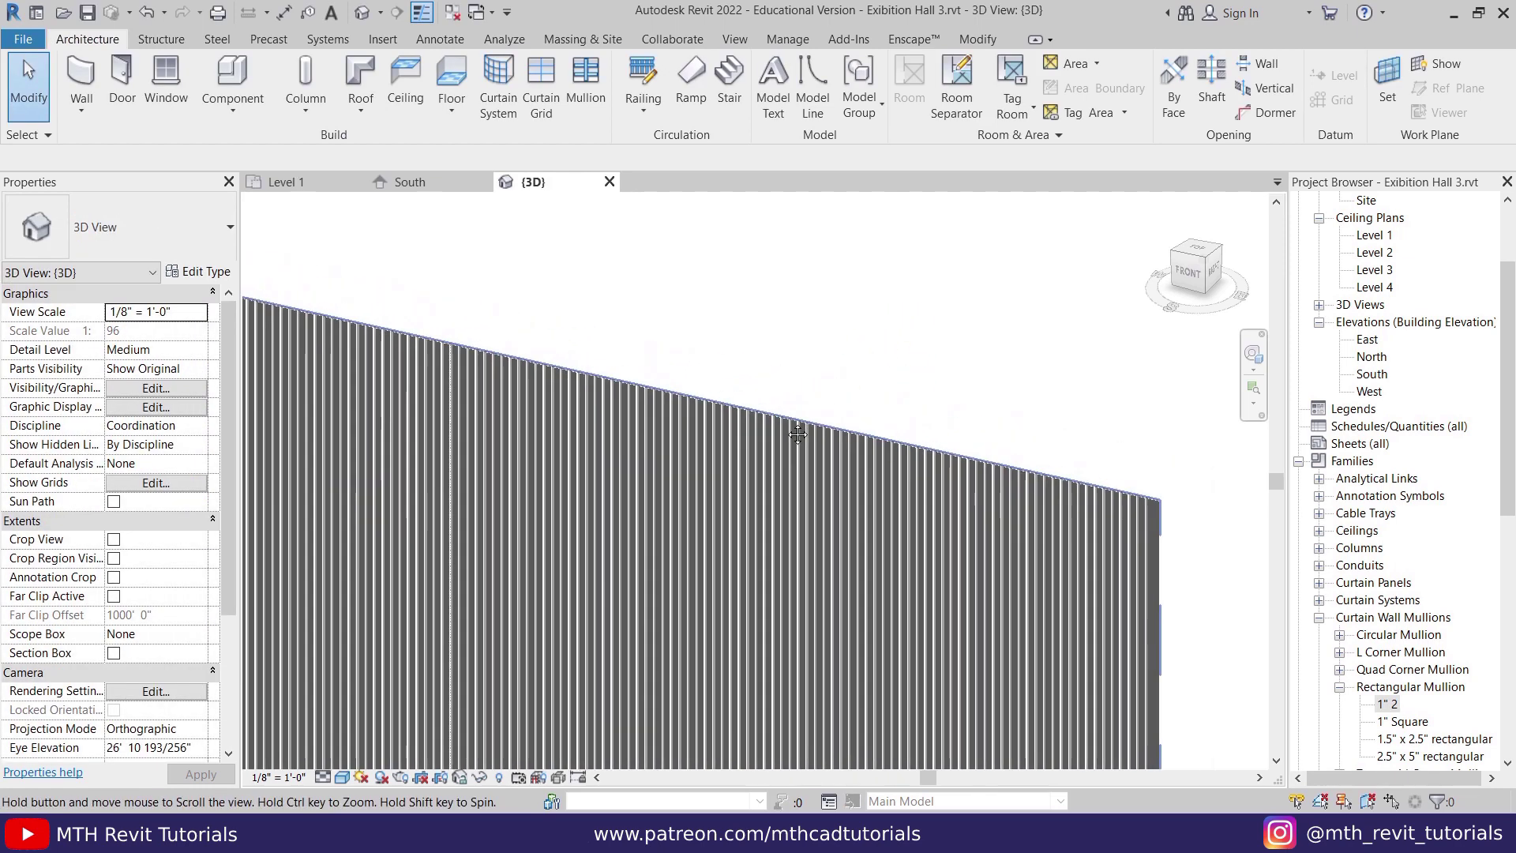
{"action": "left_click", "coordinate": [894, 443]}
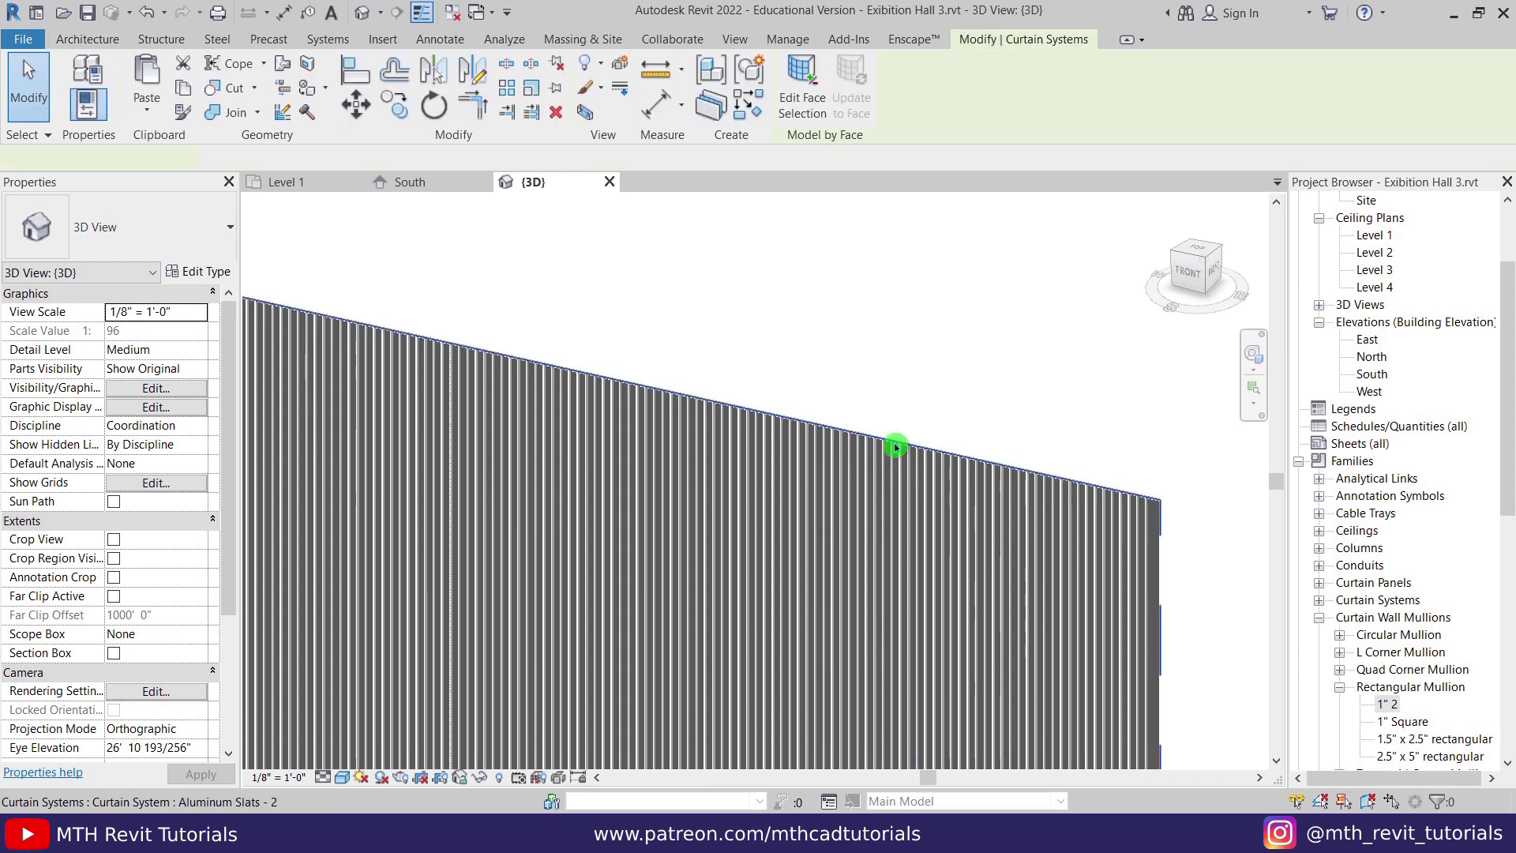
{"action": "left_click", "coordinate": [204, 273]}
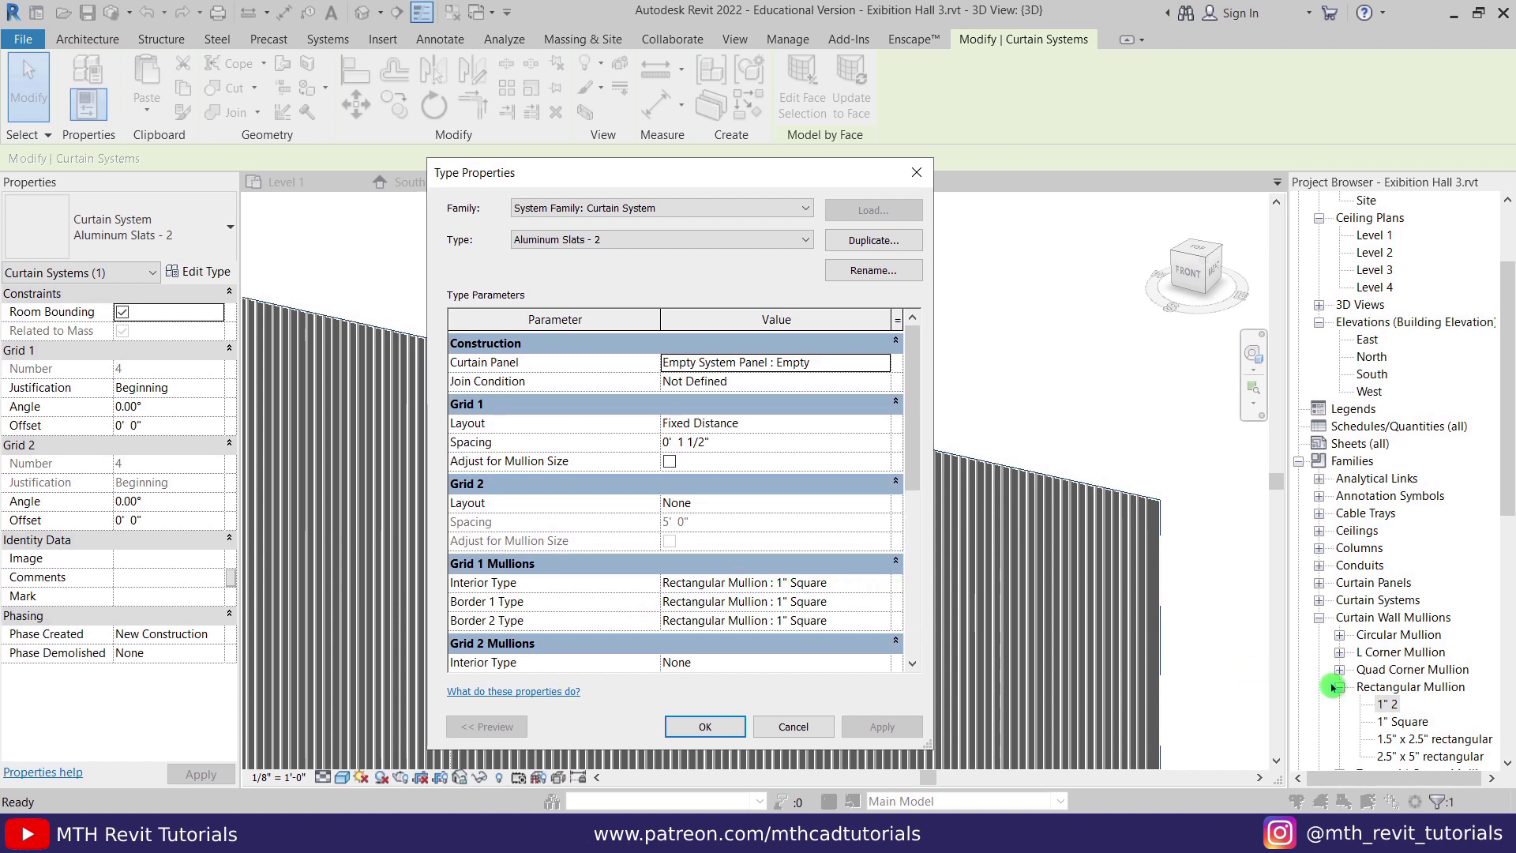
{"action": "left_click", "coordinate": [887, 582]}
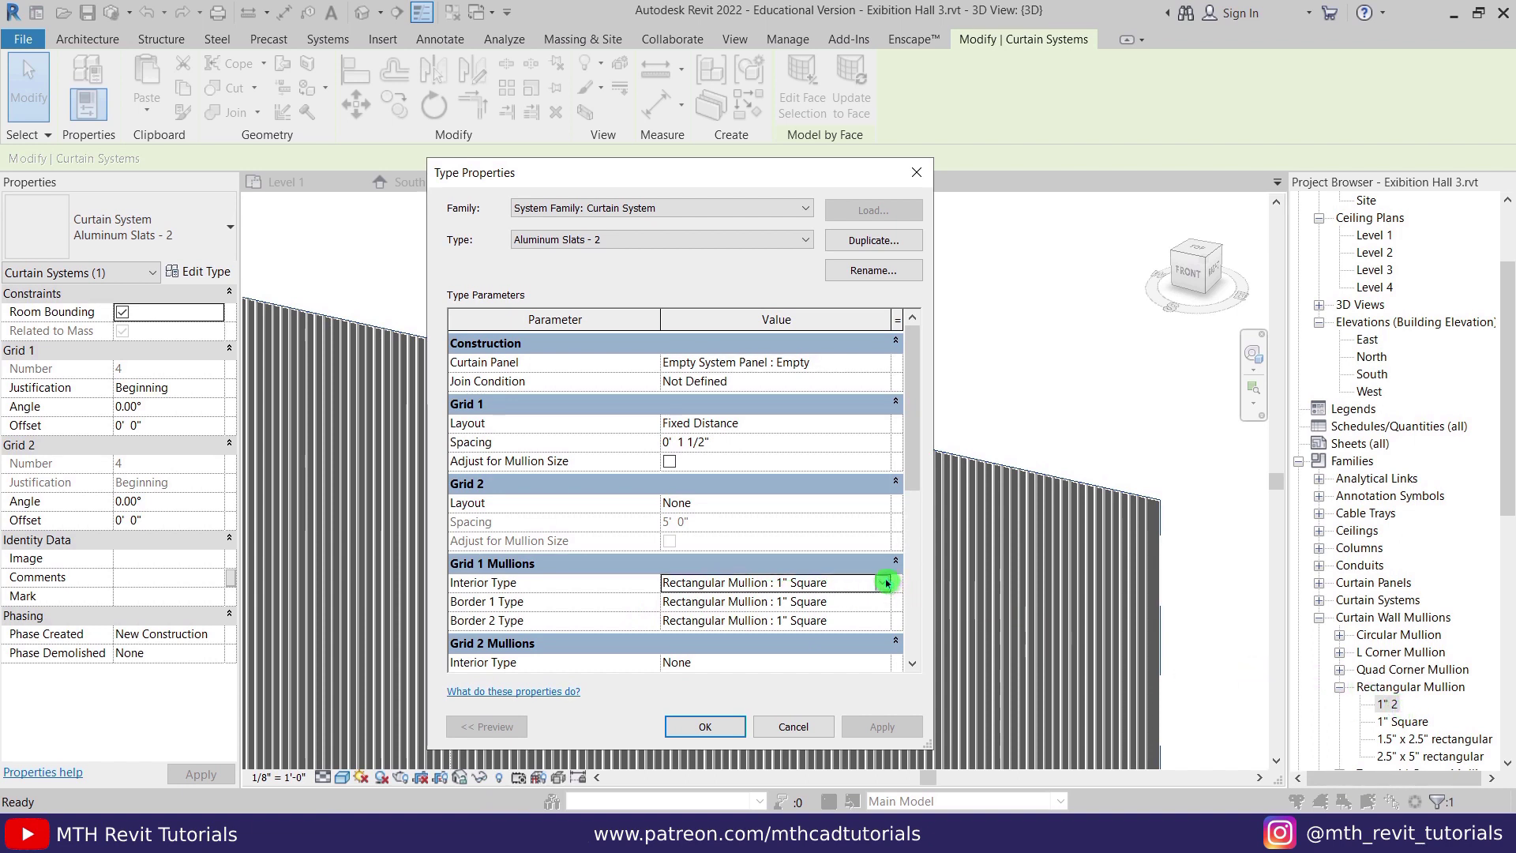
{"action": "left_click", "coordinate": [887, 582]}
{"action": "left_click", "coordinate": [793, 635]}
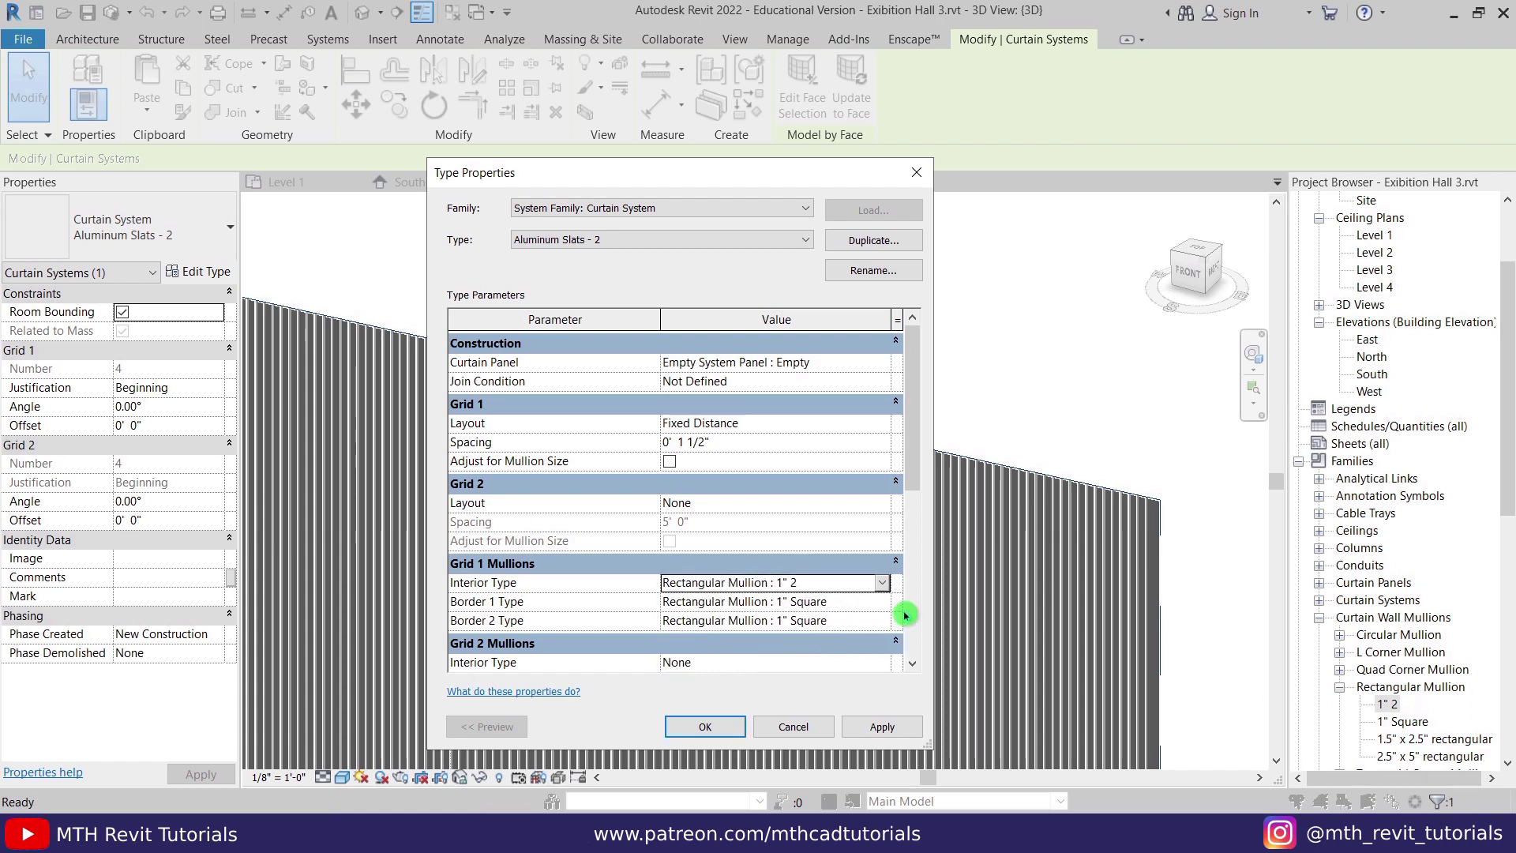
{"action": "left_click", "coordinate": [887, 604]}
{"action": "left_click", "coordinate": [779, 684]}
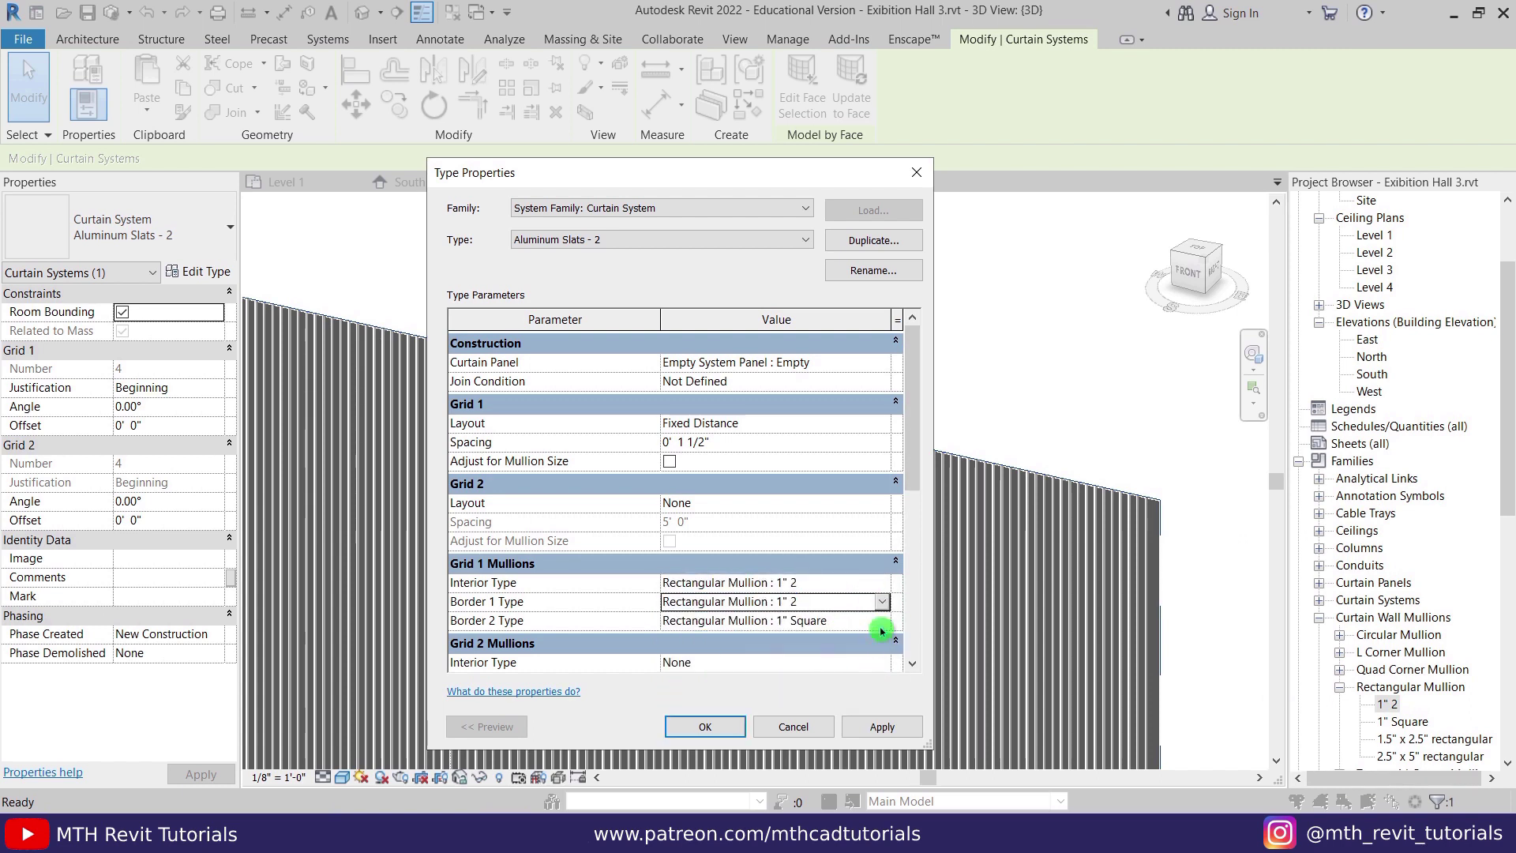
{"action": "left_click", "coordinate": [881, 621]}
{"action": "left_click", "coordinate": [782, 703]}
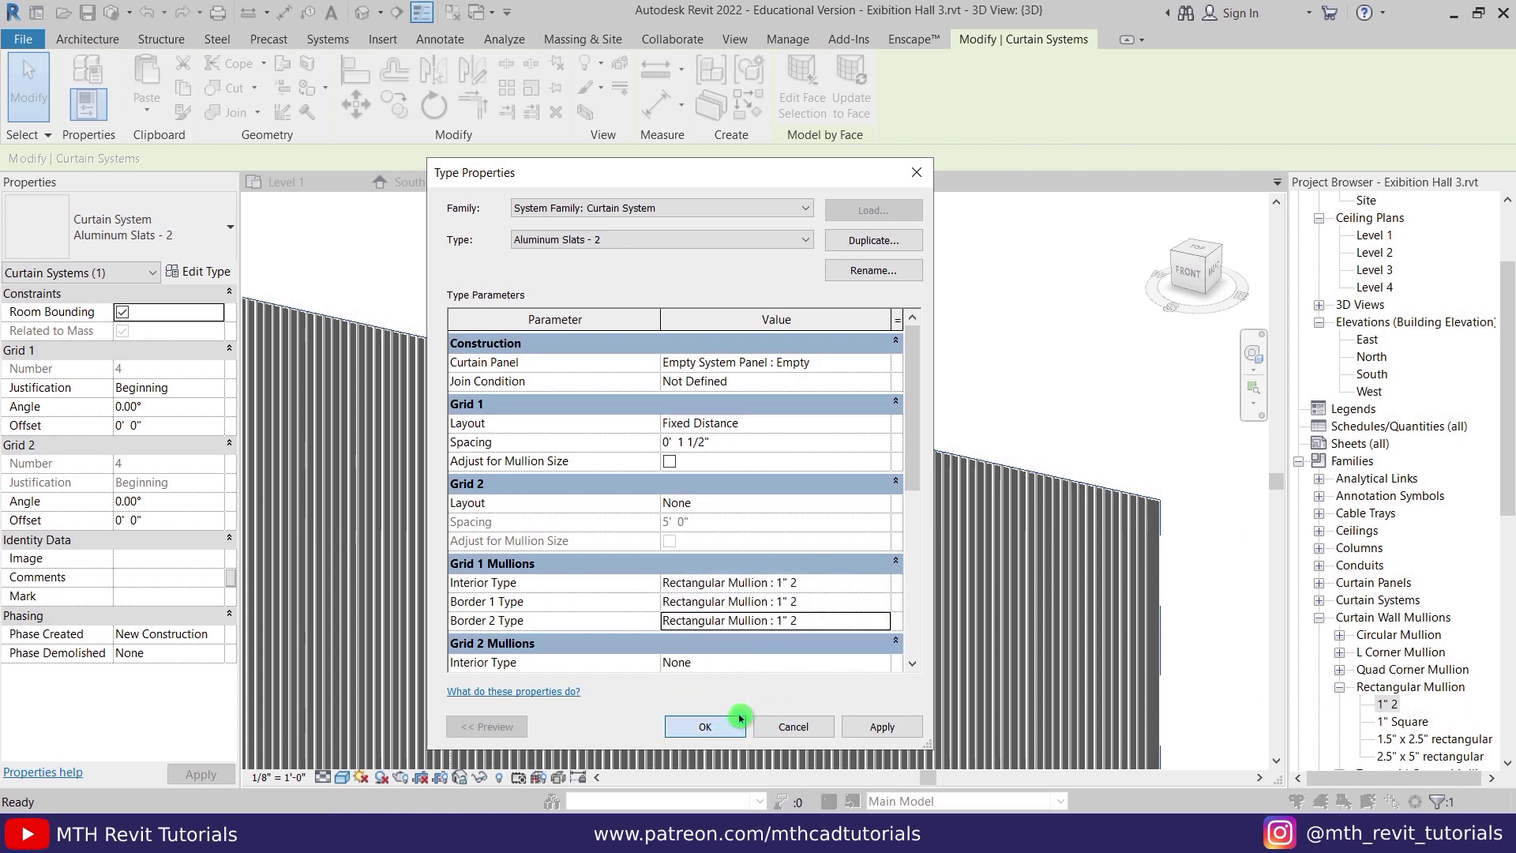
{"action": "left_click", "coordinate": [706, 726]}
{"action": "key", "text": "Escape"}
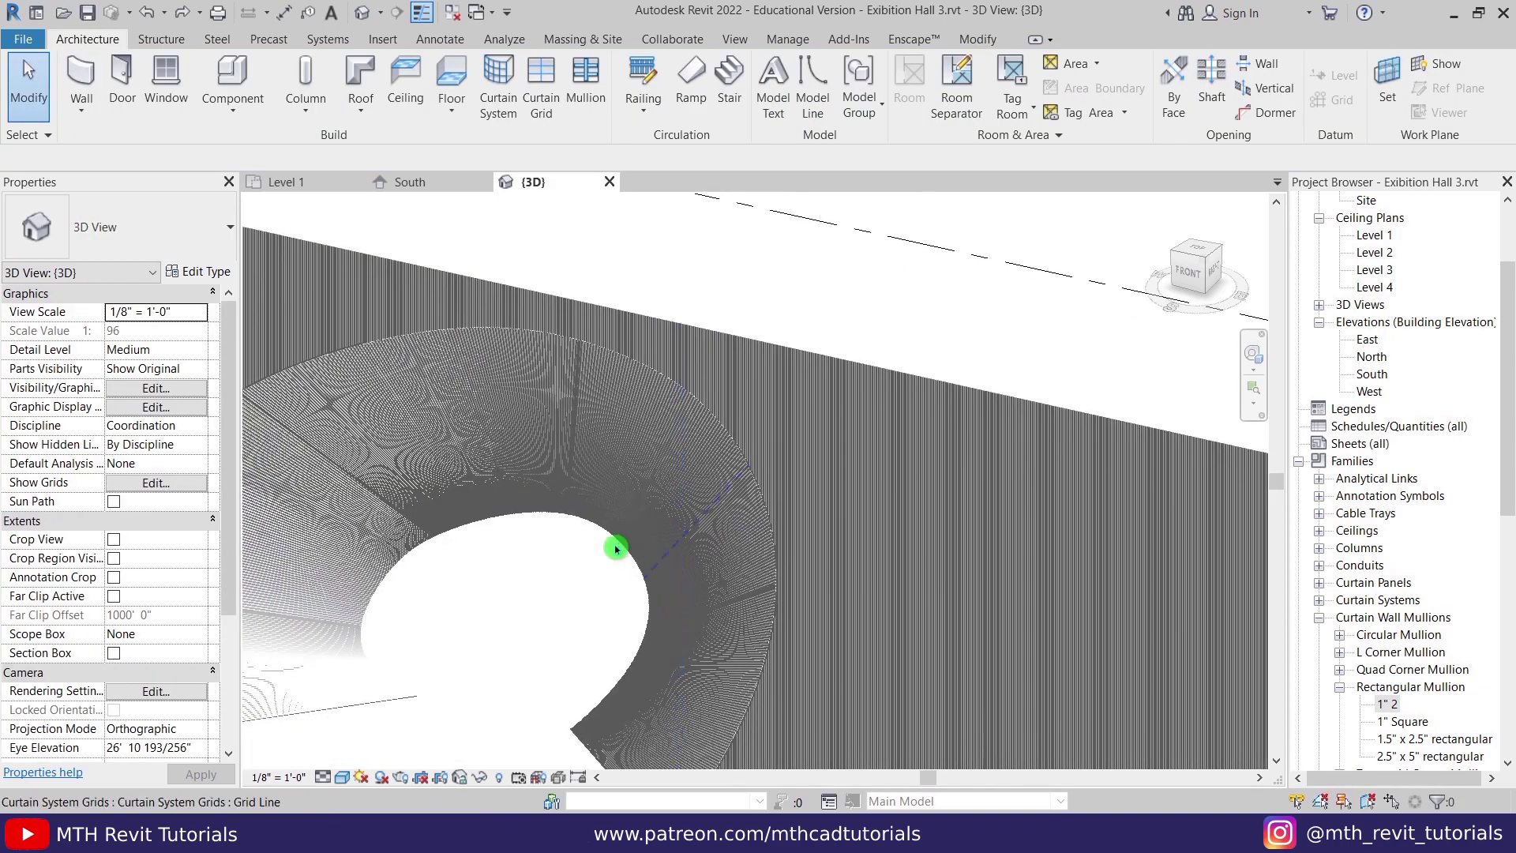
- Duplicate the 1" Square rectangular mullion type and name the copy 1" C
{"action": "scroll", "coordinate": [640, 336], "scroll_direction": "up", "scroll_amount": 2}
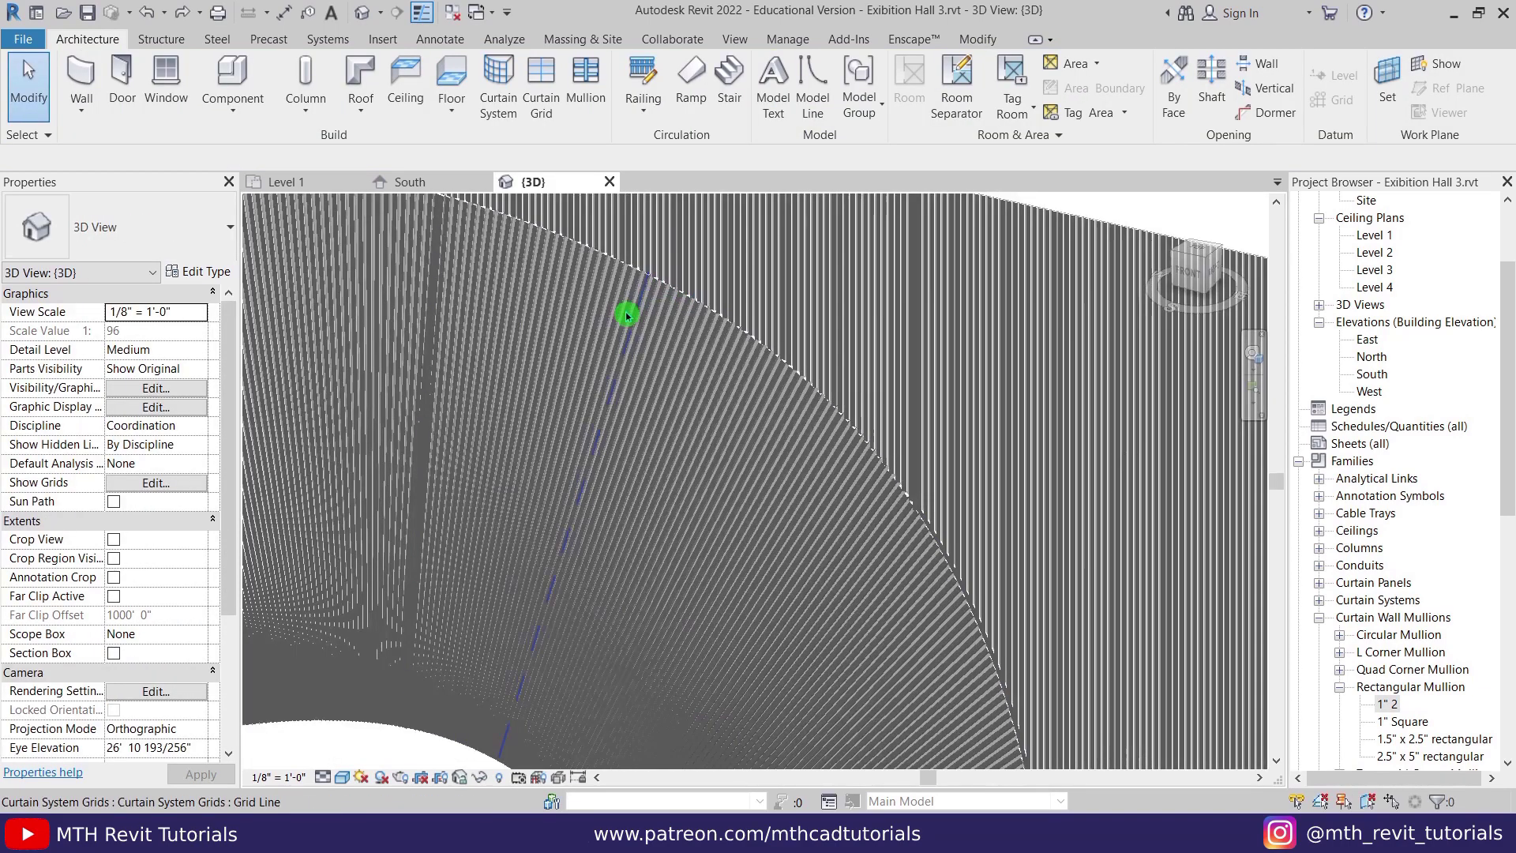
{"action": "scroll", "coordinate": [622, 311], "scroll_direction": "up", "scroll_amount": 4}
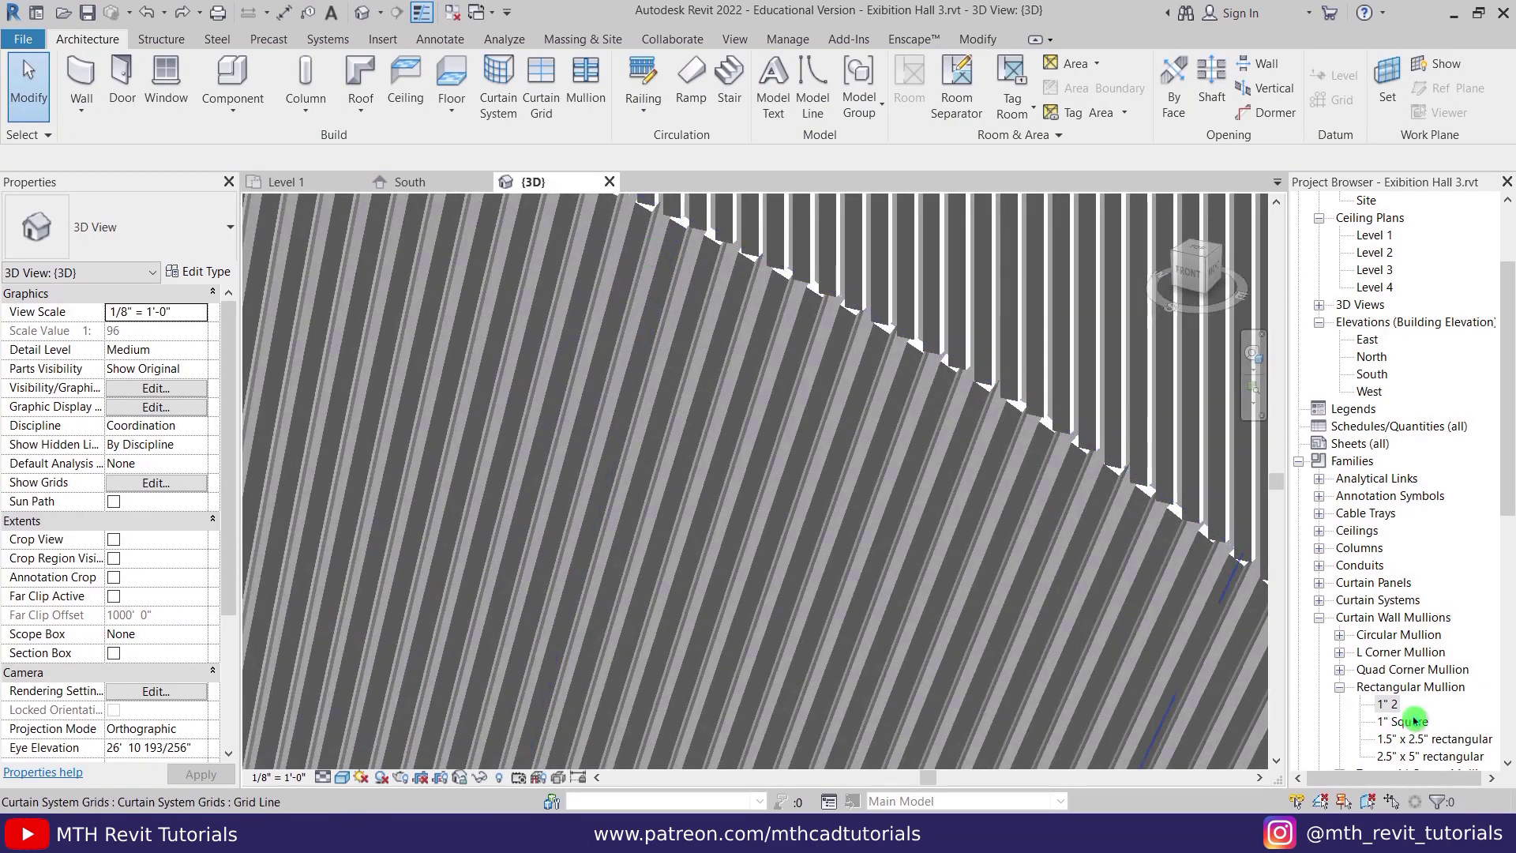
{"action": "right_click", "coordinate": [1402, 719]}
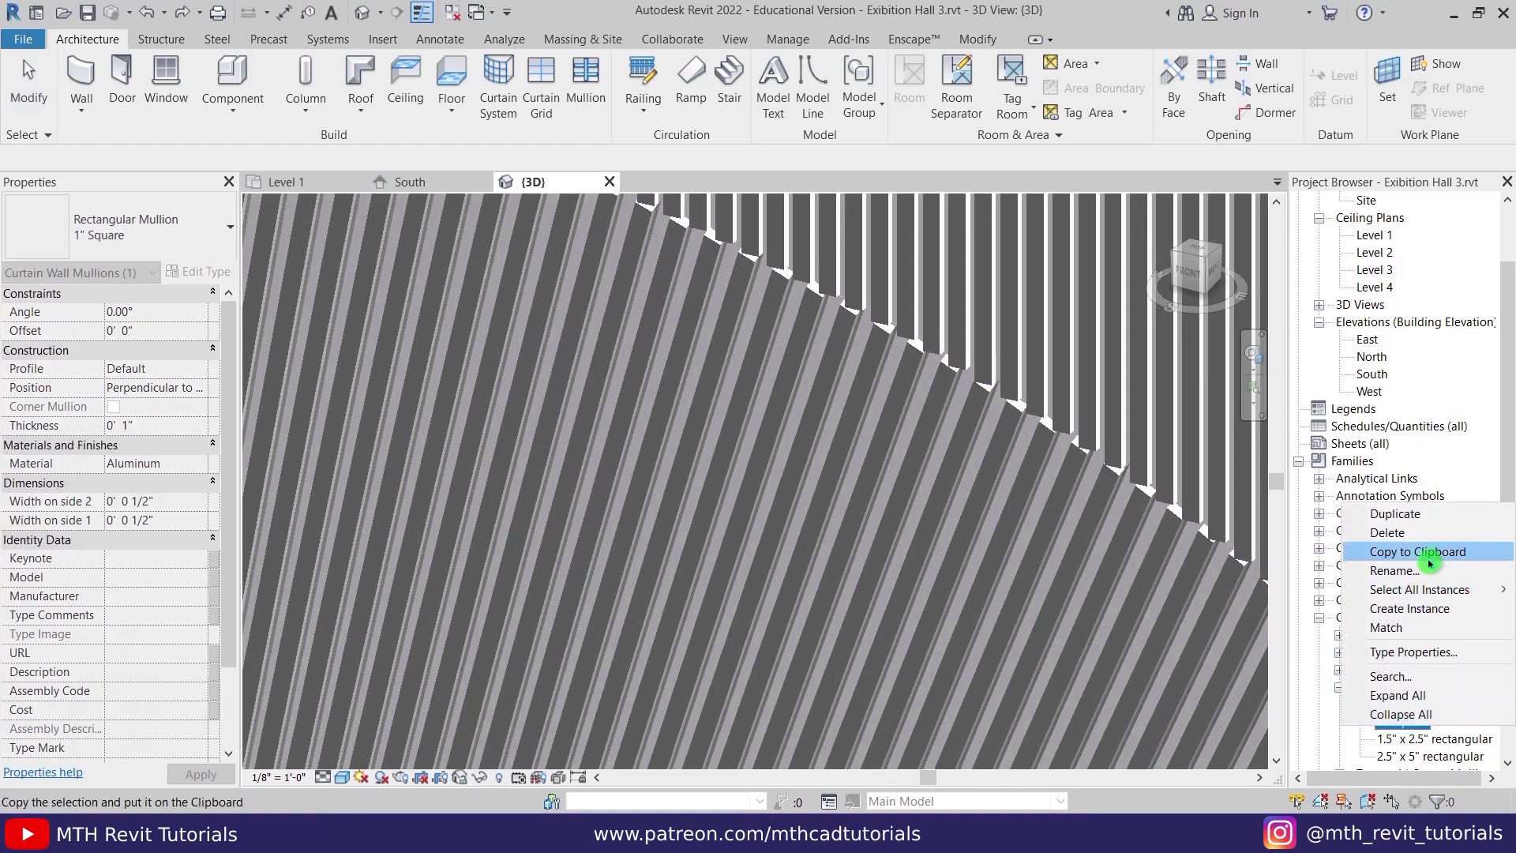
{"action": "left_click", "coordinate": [1398, 515]}
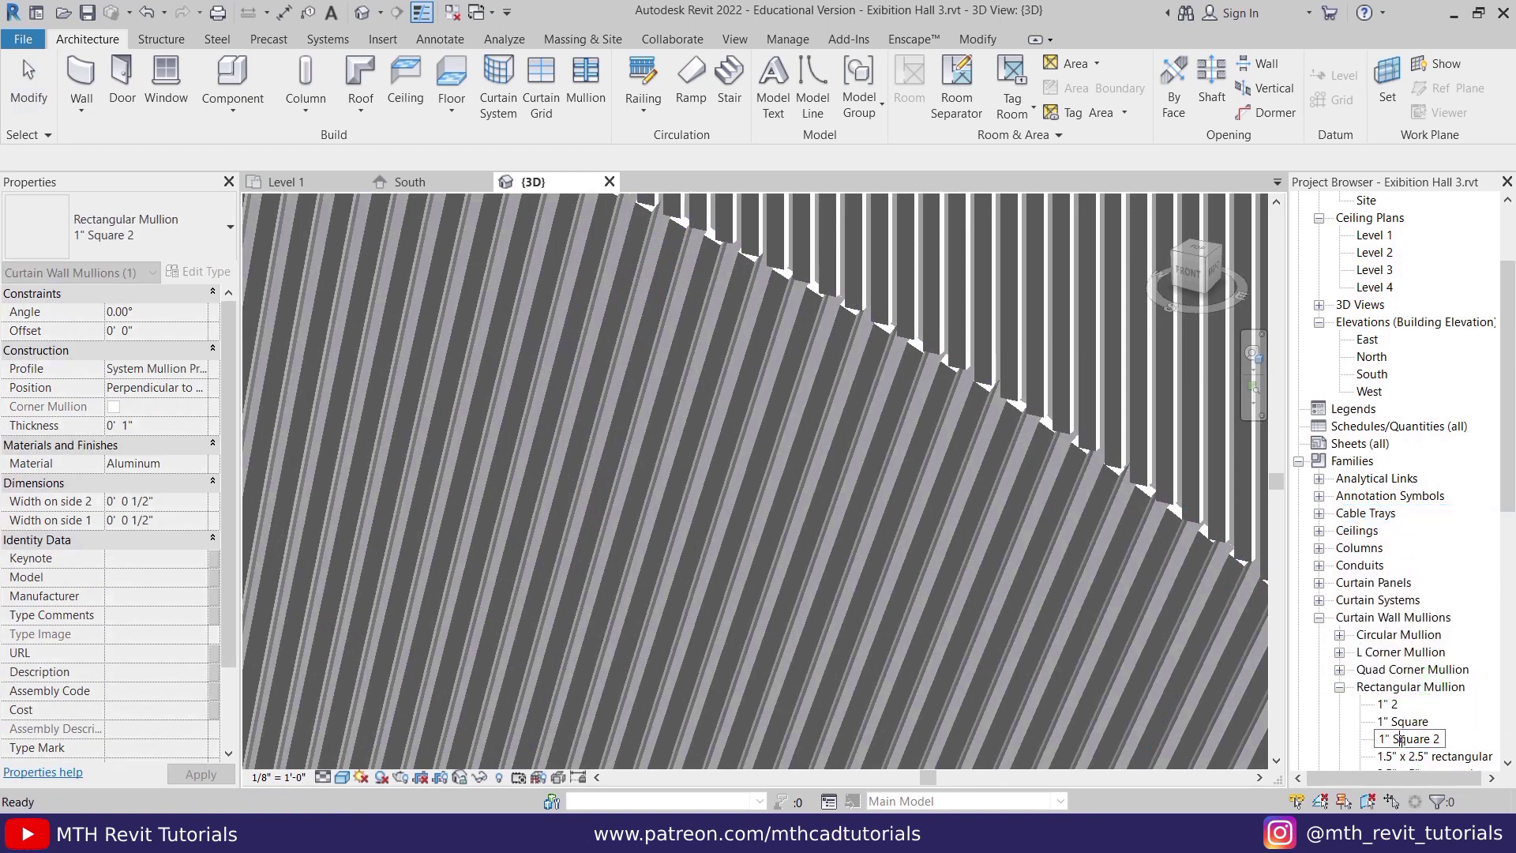
{"action": "type", "text": "C"}
{"action": "key", "text": "Return"}
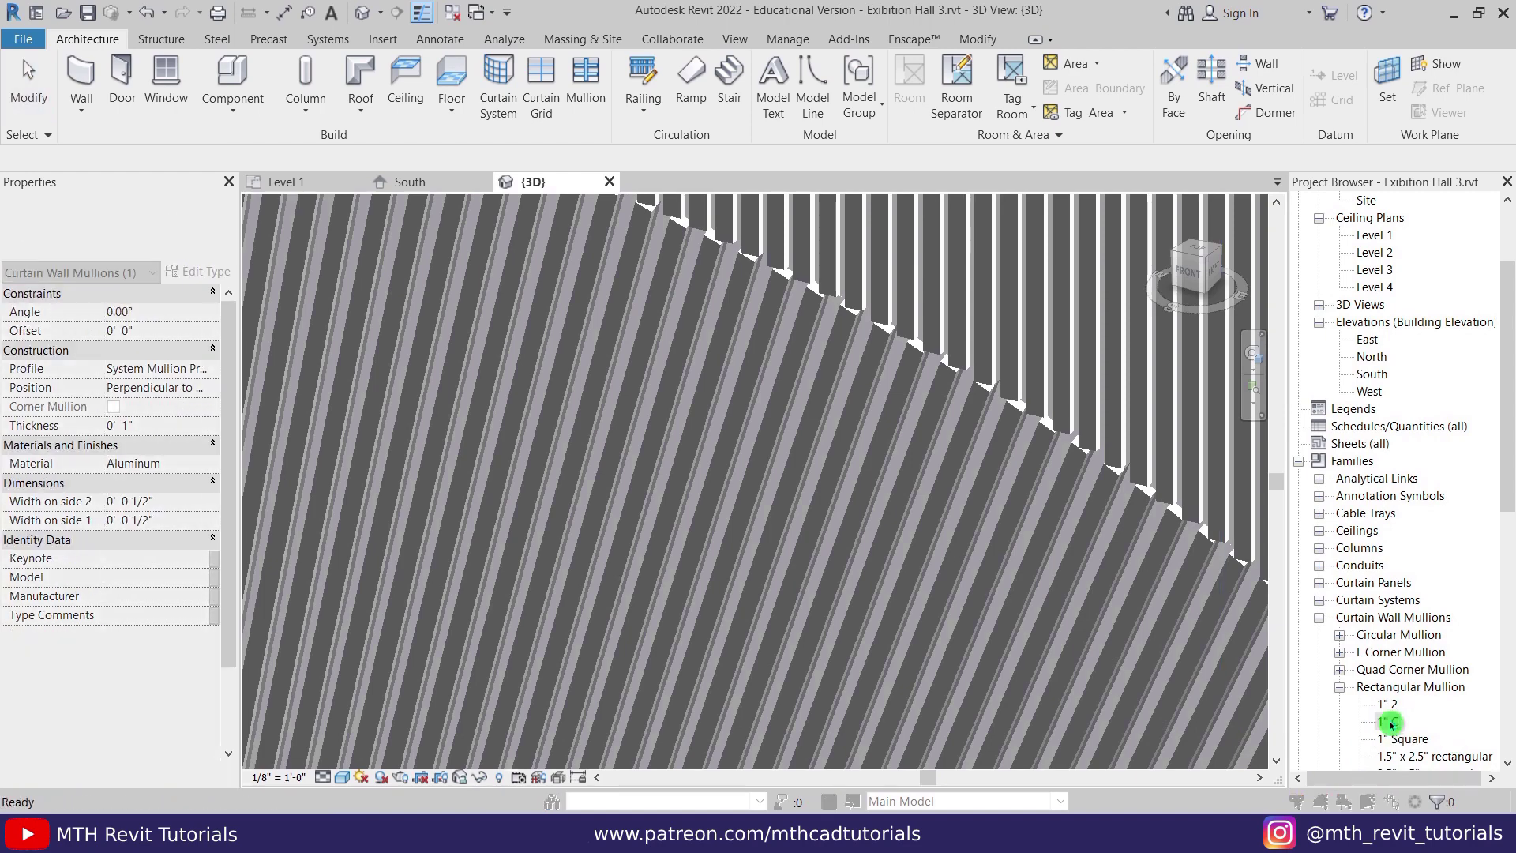
- For the 1" C mullion type's material, duplicate Aluminum and name the copy Aluminum C
{"action": "double_click", "coordinate": [1388, 721]}
{"action": "left_click", "coordinate": [885, 522]}
{"action": "left_click", "coordinate": [884, 522]}
{"action": "right_click", "coordinate": [47, 541]}
{"action": "left_click", "coordinate": [119, 568]}
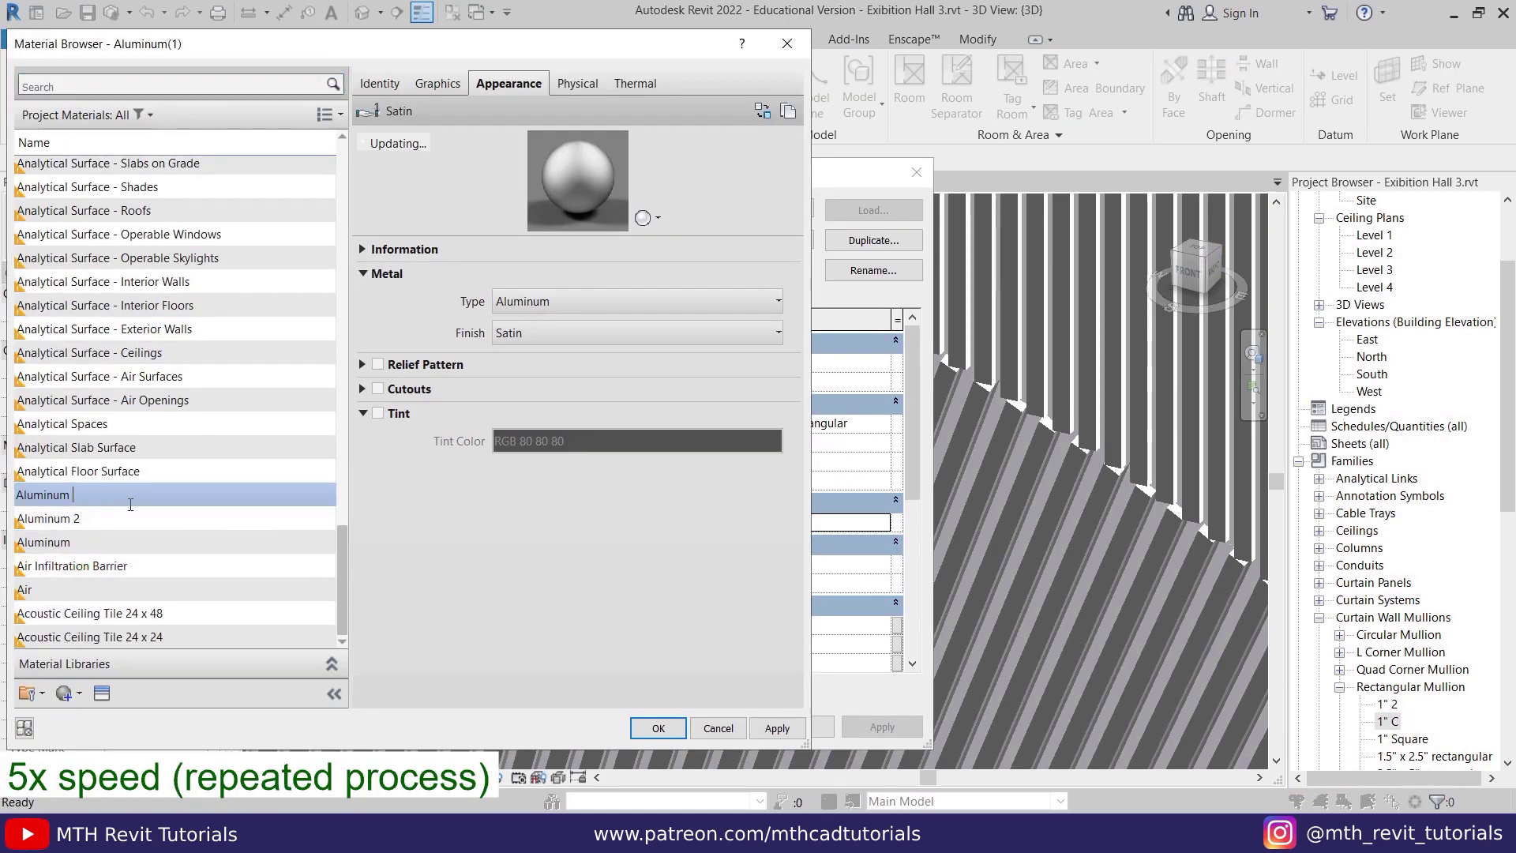
{"action": "type", "text": "Aluminum C"}
{"action": "key", "text": "Return"}
- Give Aluminum C its own appearance asset with a red tint and apply the material to the 1" C mullion type
{"action": "left_click", "coordinate": [379, 413]}
{"action": "left_click", "coordinate": [542, 441]}
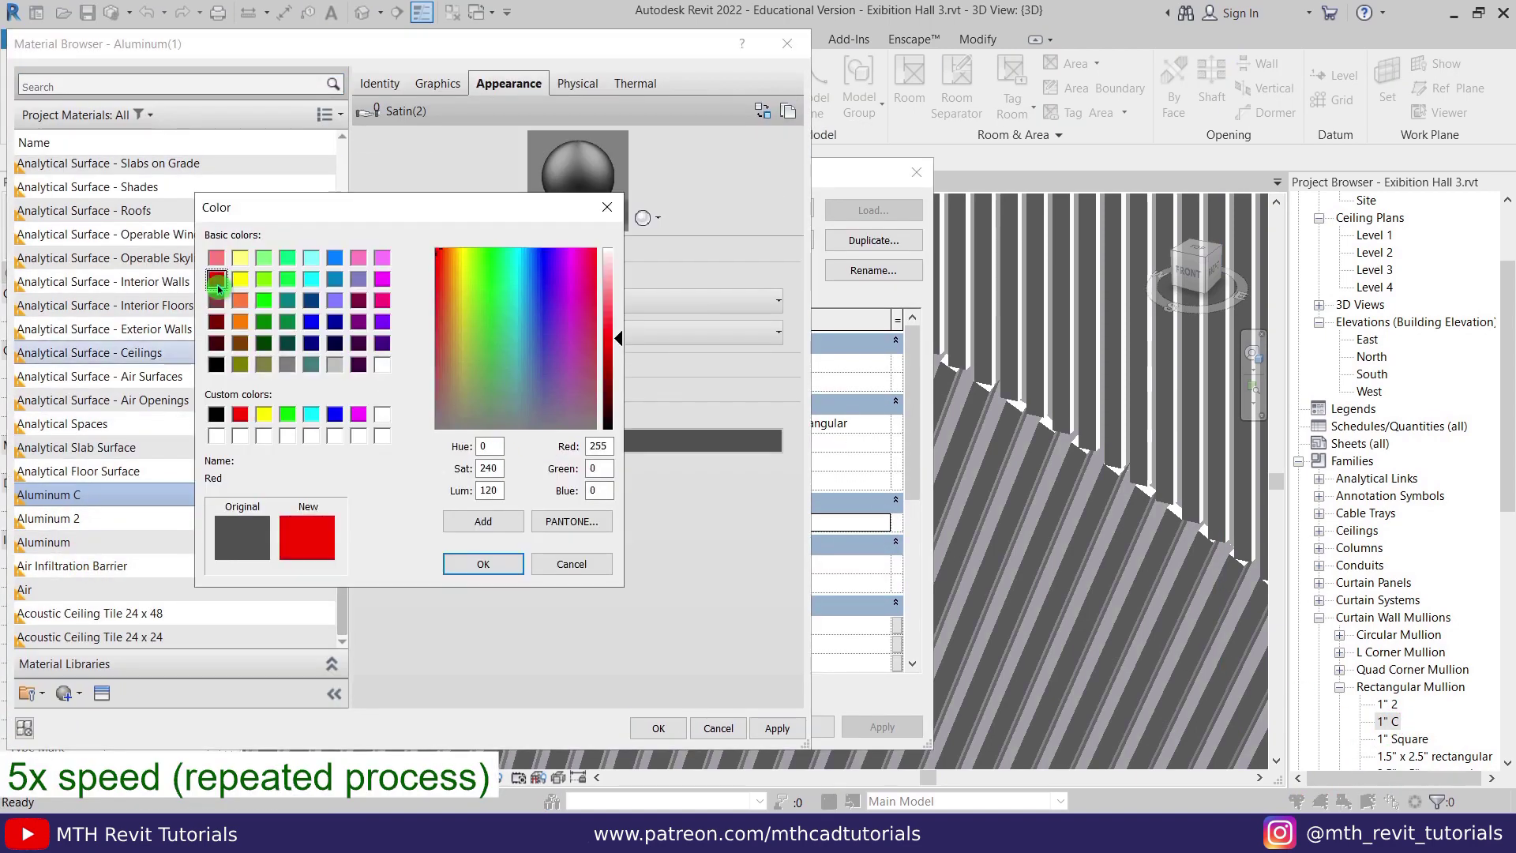
{"action": "left_click", "coordinate": [619, 318]}
{"action": "left_click", "coordinate": [508, 588]}
{"action": "left_click", "coordinate": [659, 728]}
{"action": "left_click", "coordinate": [715, 727]}
- Set the Grid 1 interior, border 1 and border 2 mullions of the curved entrance's Aluminum Slats - C curtain system to Rectangular Mullion : 1" C
{"action": "left_click", "coordinate": [734, 355]}
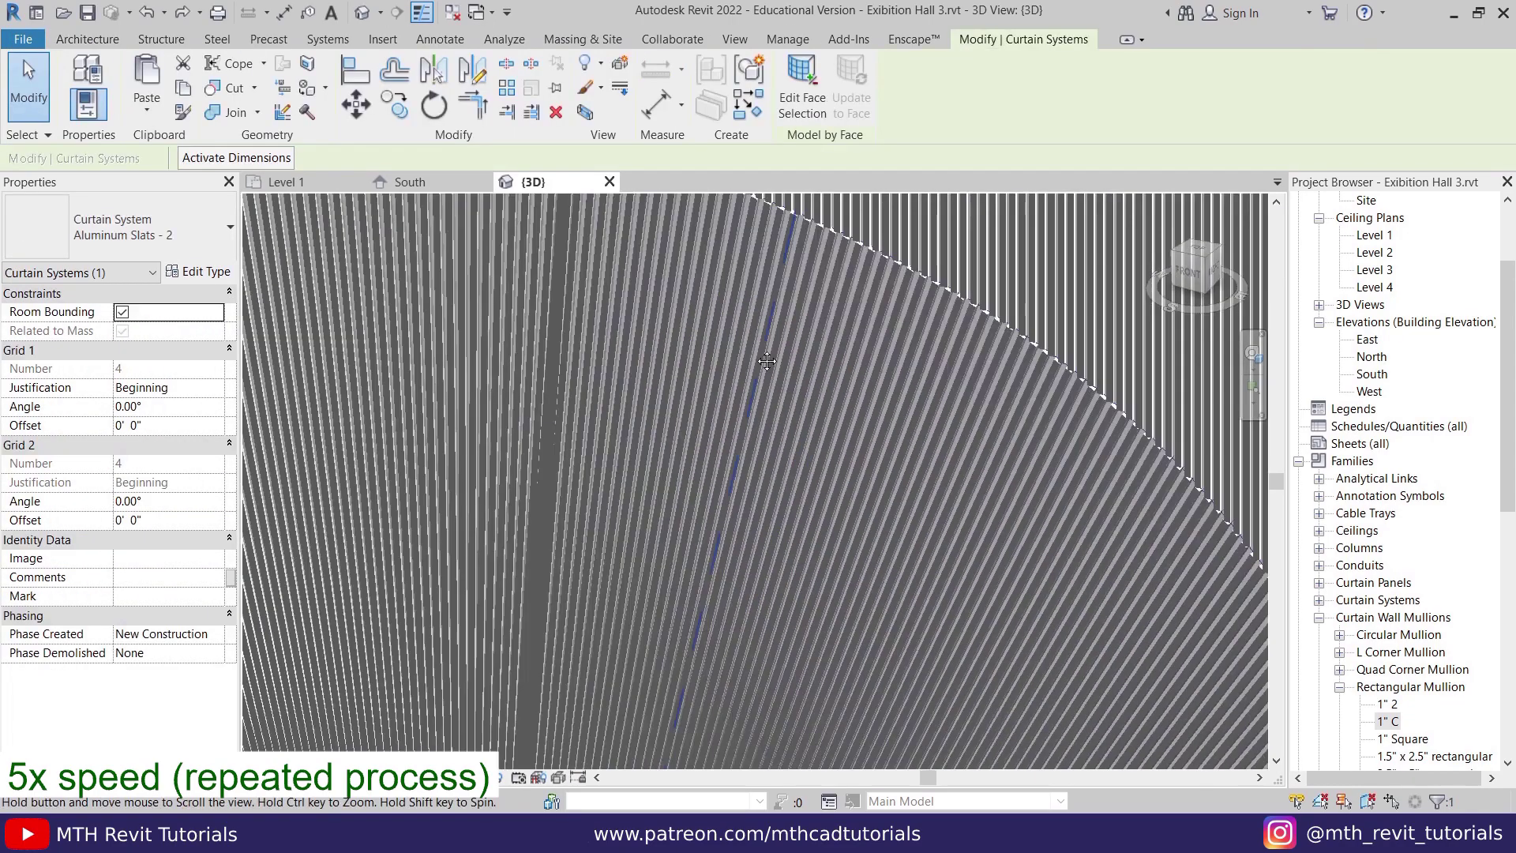
{"action": "key", "text": "Escape"}
{"action": "left_click", "coordinate": [663, 414]}
{"action": "left_click", "coordinate": [219, 280]}
{"action": "left_click", "coordinate": [885, 582]}
{"action": "left_click", "coordinate": [735, 660]}
{"action": "left_click", "coordinate": [885, 601]}
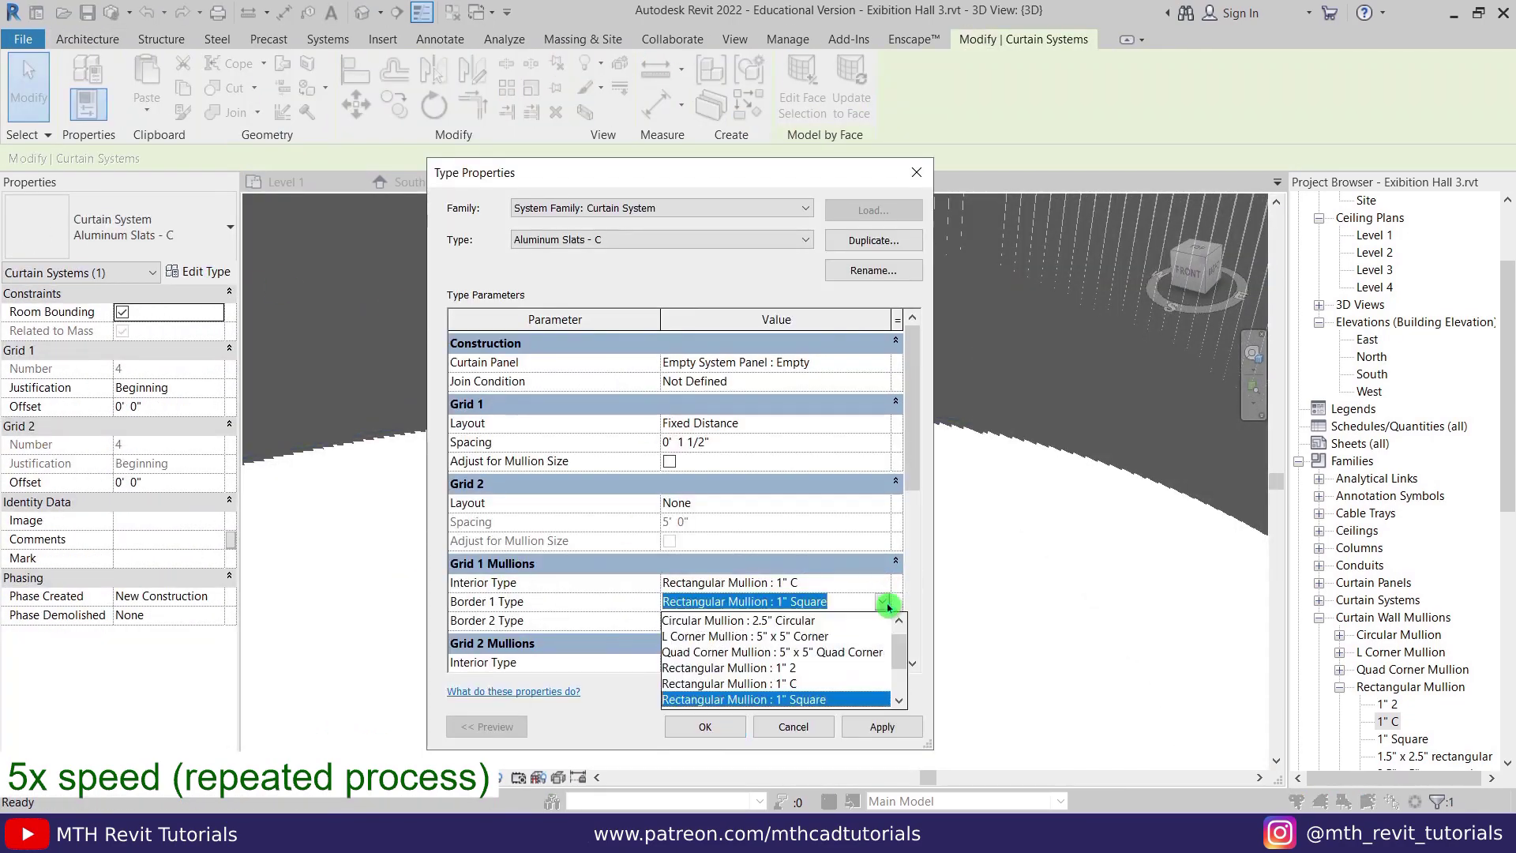
{"action": "left_click", "coordinate": [734, 679]}
{"action": "left_click", "coordinate": [884, 620]}
{"action": "left_click", "coordinate": [735, 699]}
{"action": "left_click", "coordinate": [703, 727]}
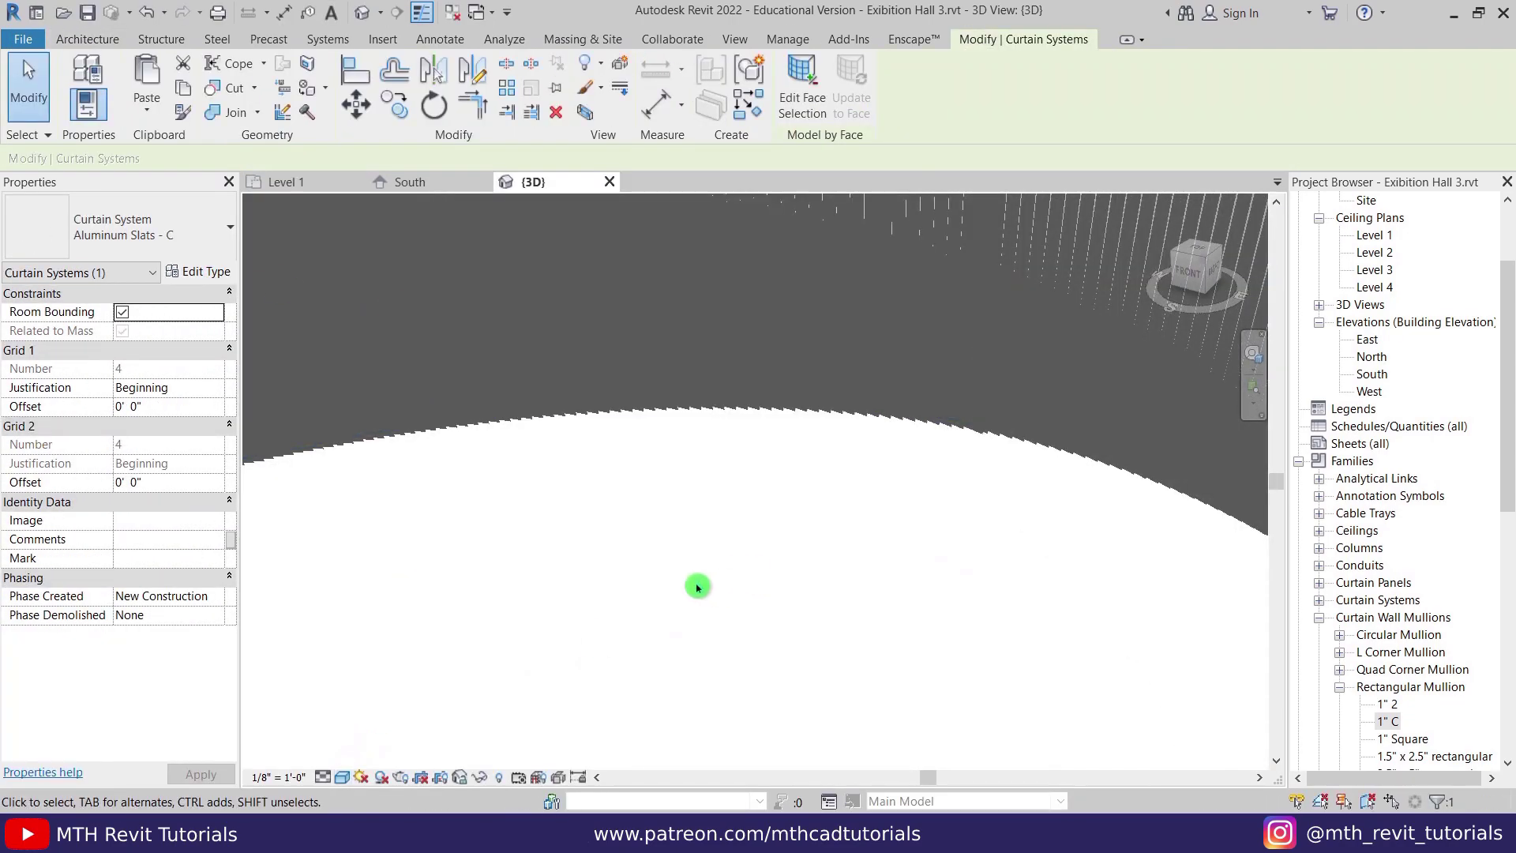
- Switch the 3D view to the Realistic visual style and inspect the tinted slats on the curved entrance and flat facade
{"action": "left_click", "coordinate": [342, 781]}
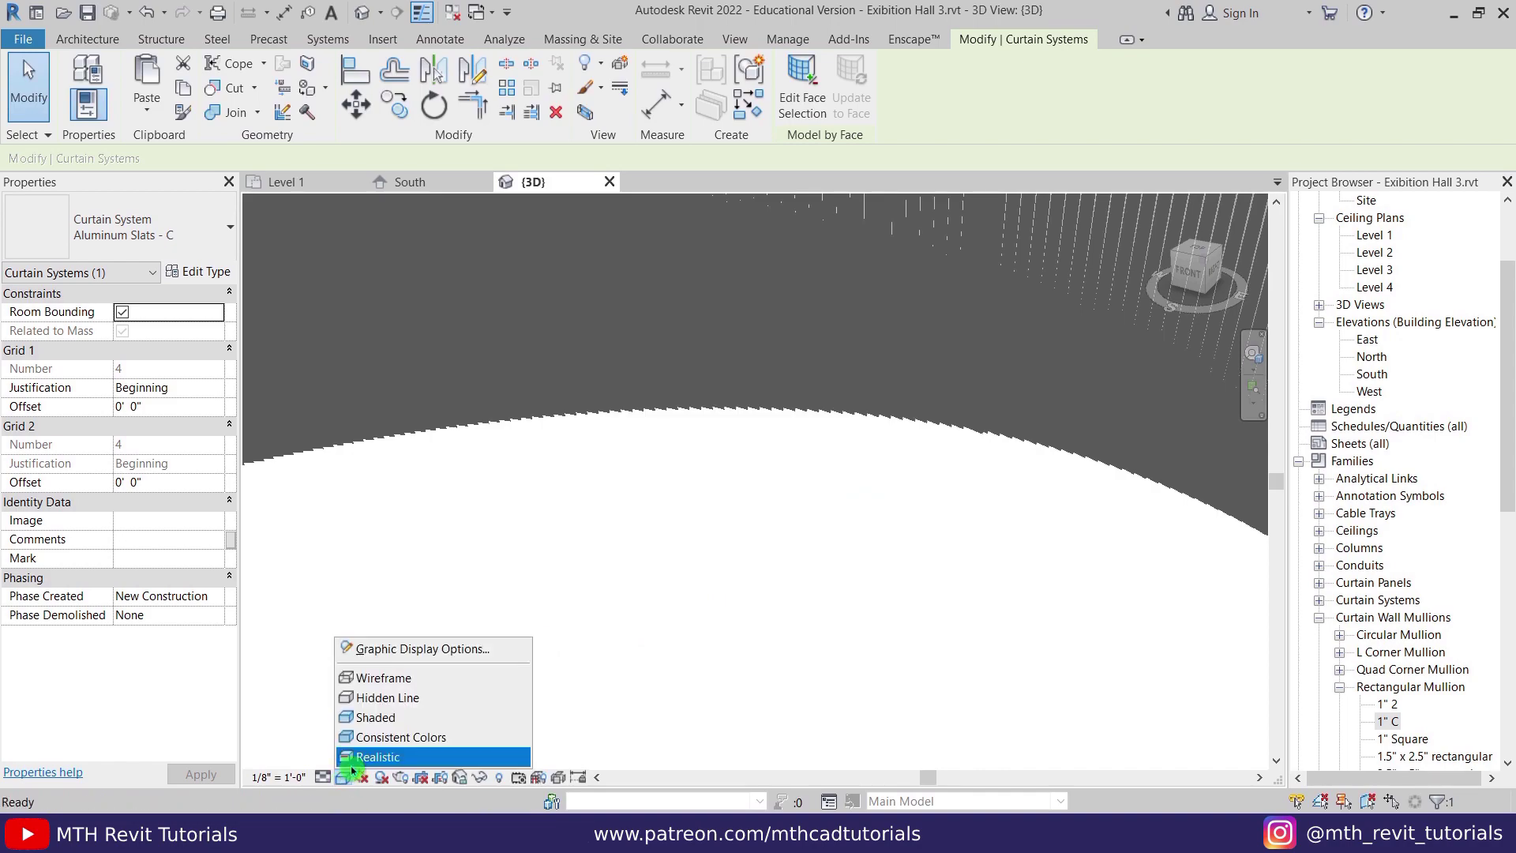
{"action": "left_click", "coordinate": [392, 747]}
{"action": "middle_click_drag", "start_coordinate": [839, 515], "coordinate": [958, 524], "text": "shift"}
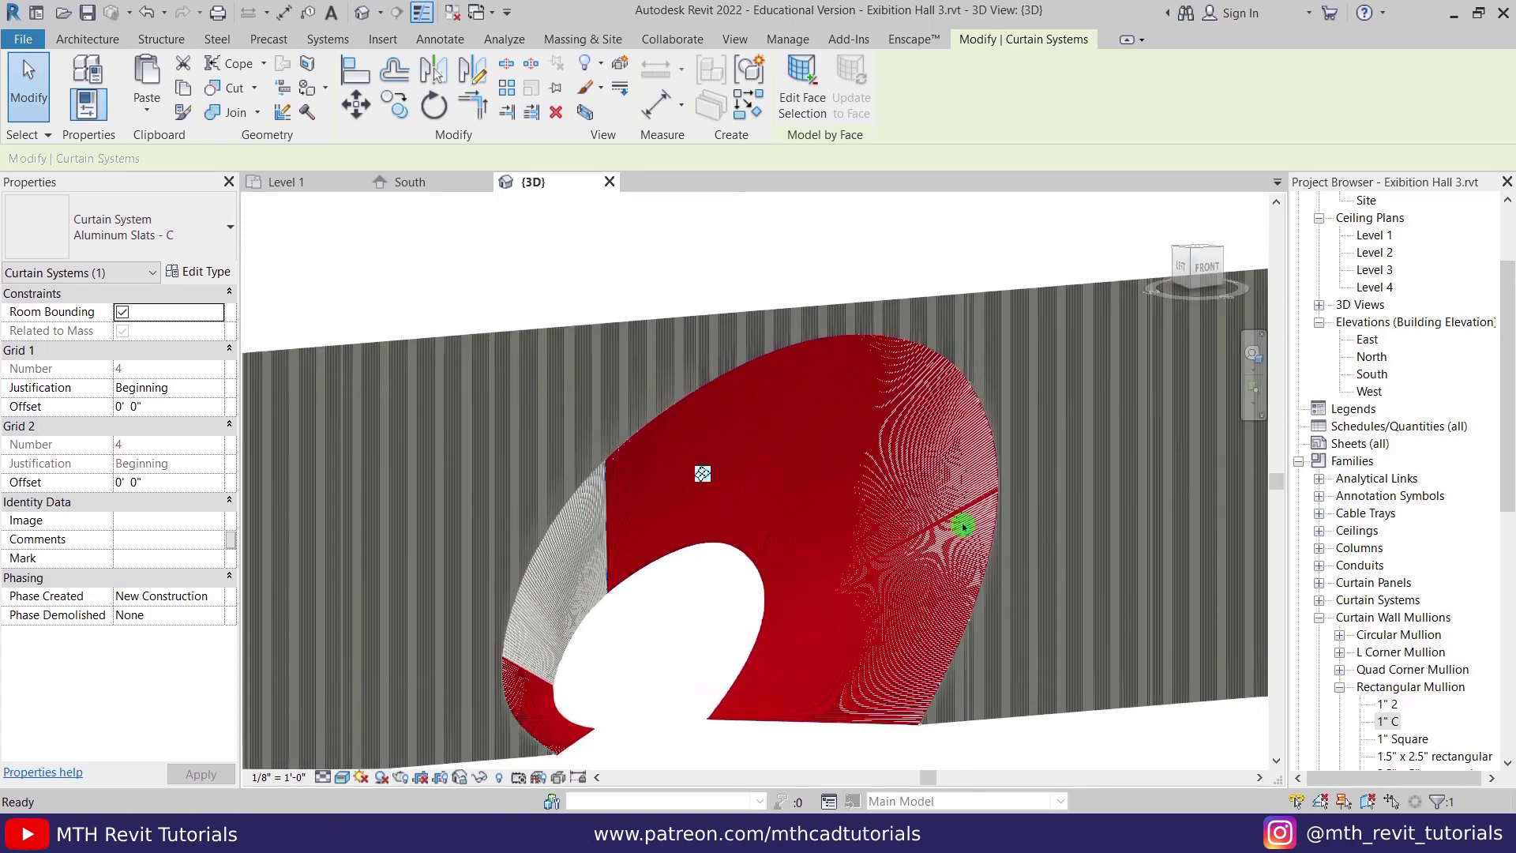
{"action": "scroll", "coordinate": [911, 321], "scroll_direction": "up", "scroll_amount": 4}
{"action": "middle_click_drag", "start_coordinate": [928, 227], "coordinate": [785, 339], "text": "shift"}
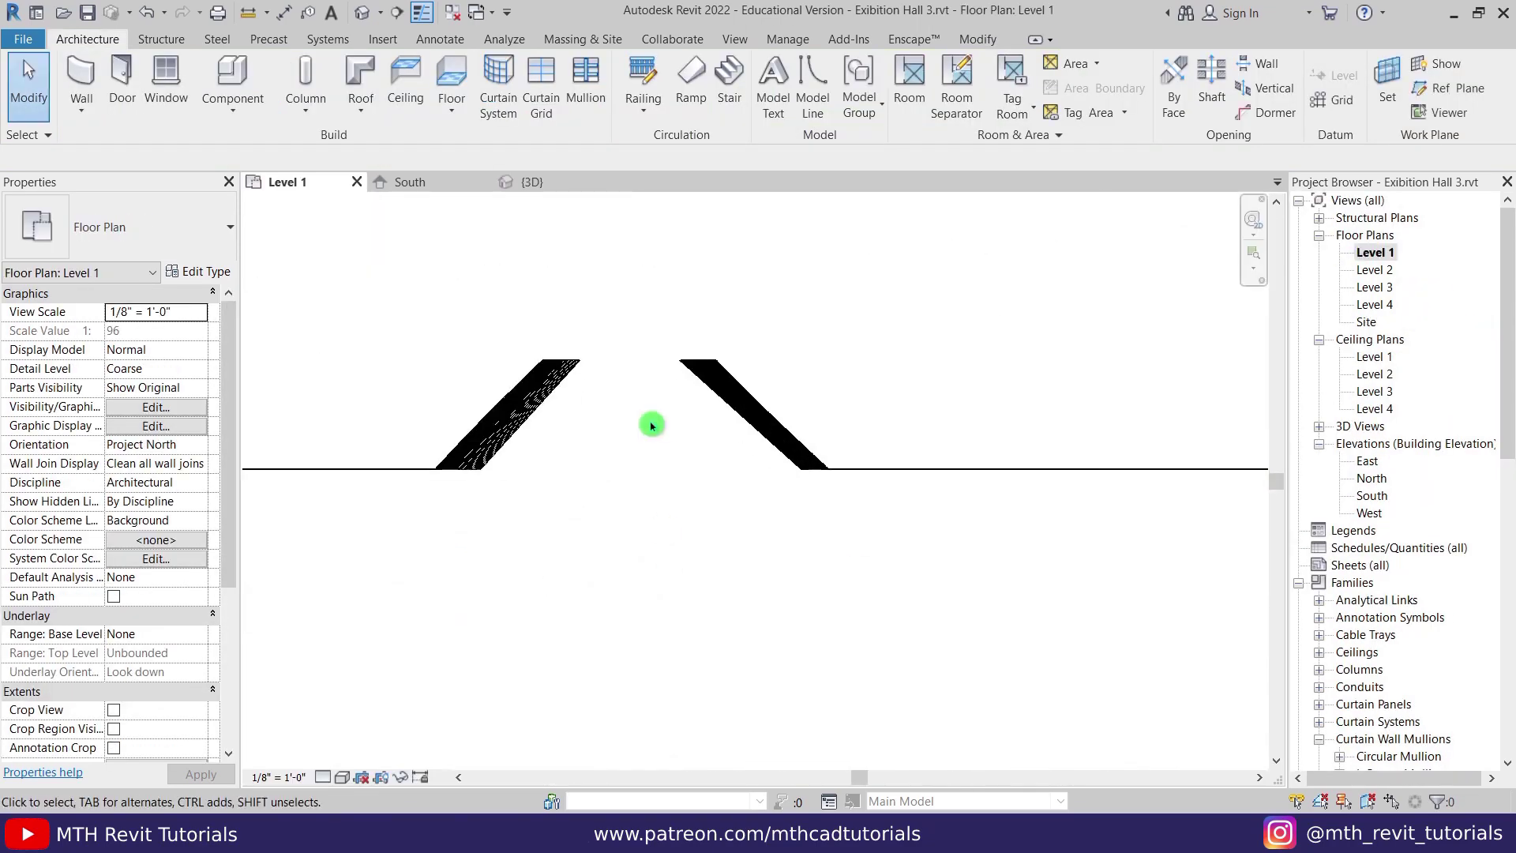
- On Level 1, draw a straight Curtain Wall 1 wall, 20' 0" high, between the inner ends of the two angled slat bands
{"action": "scroll", "coordinate": [652, 425], "scroll_direction": "up", "scroll_amount": 3}
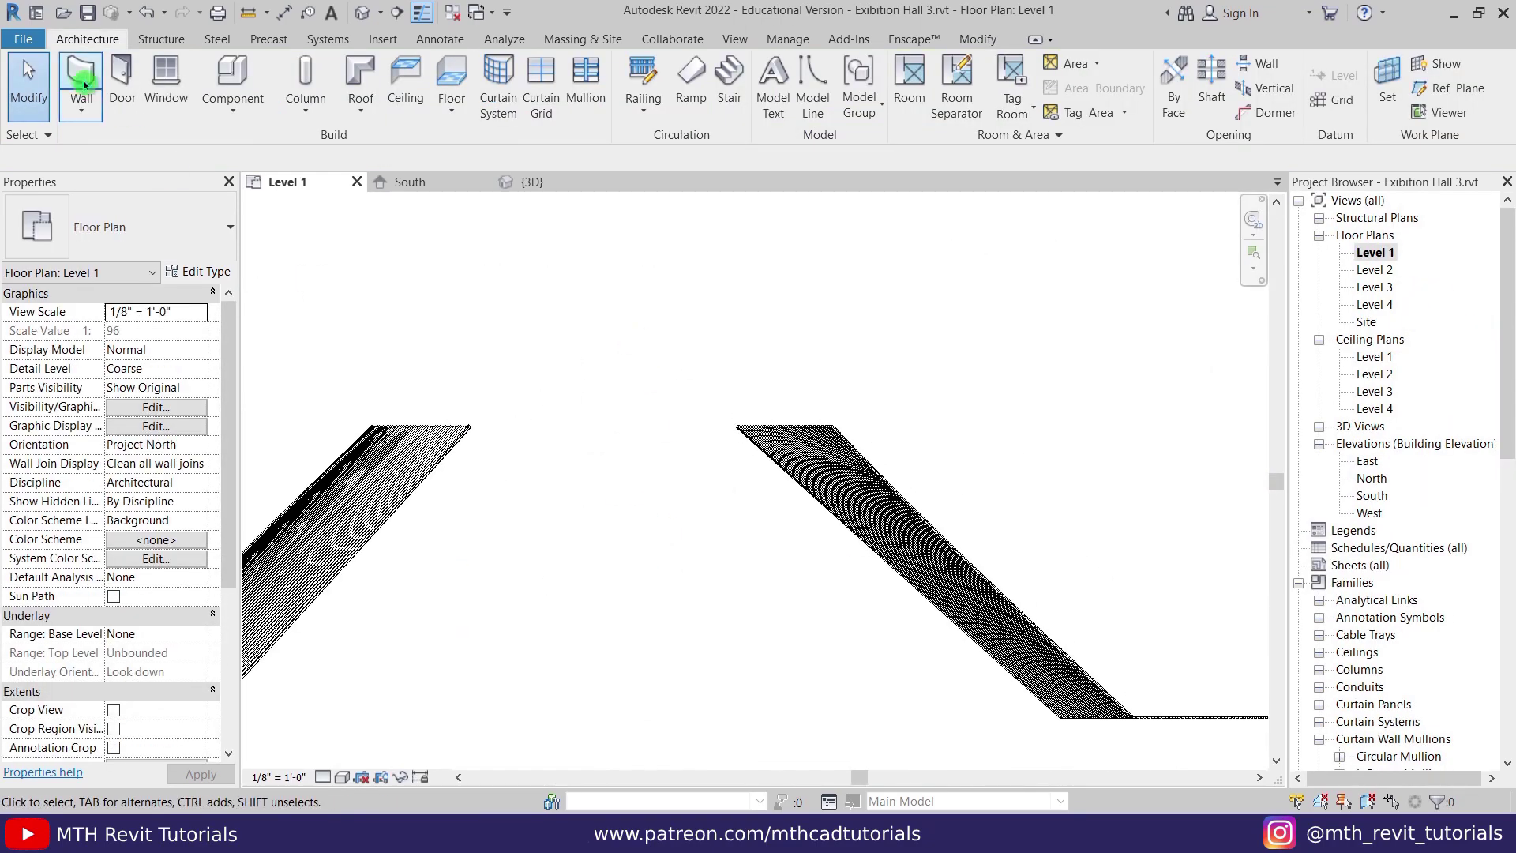
{"action": "left_click", "coordinate": [82, 79]}
{"action": "left_click", "coordinate": [119, 226]}
{"action": "scroll", "coordinate": [139, 630], "scroll_direction": "down", "scroll_amount": 5}
{"action": "left_click", "coordinate": [140, 631]}
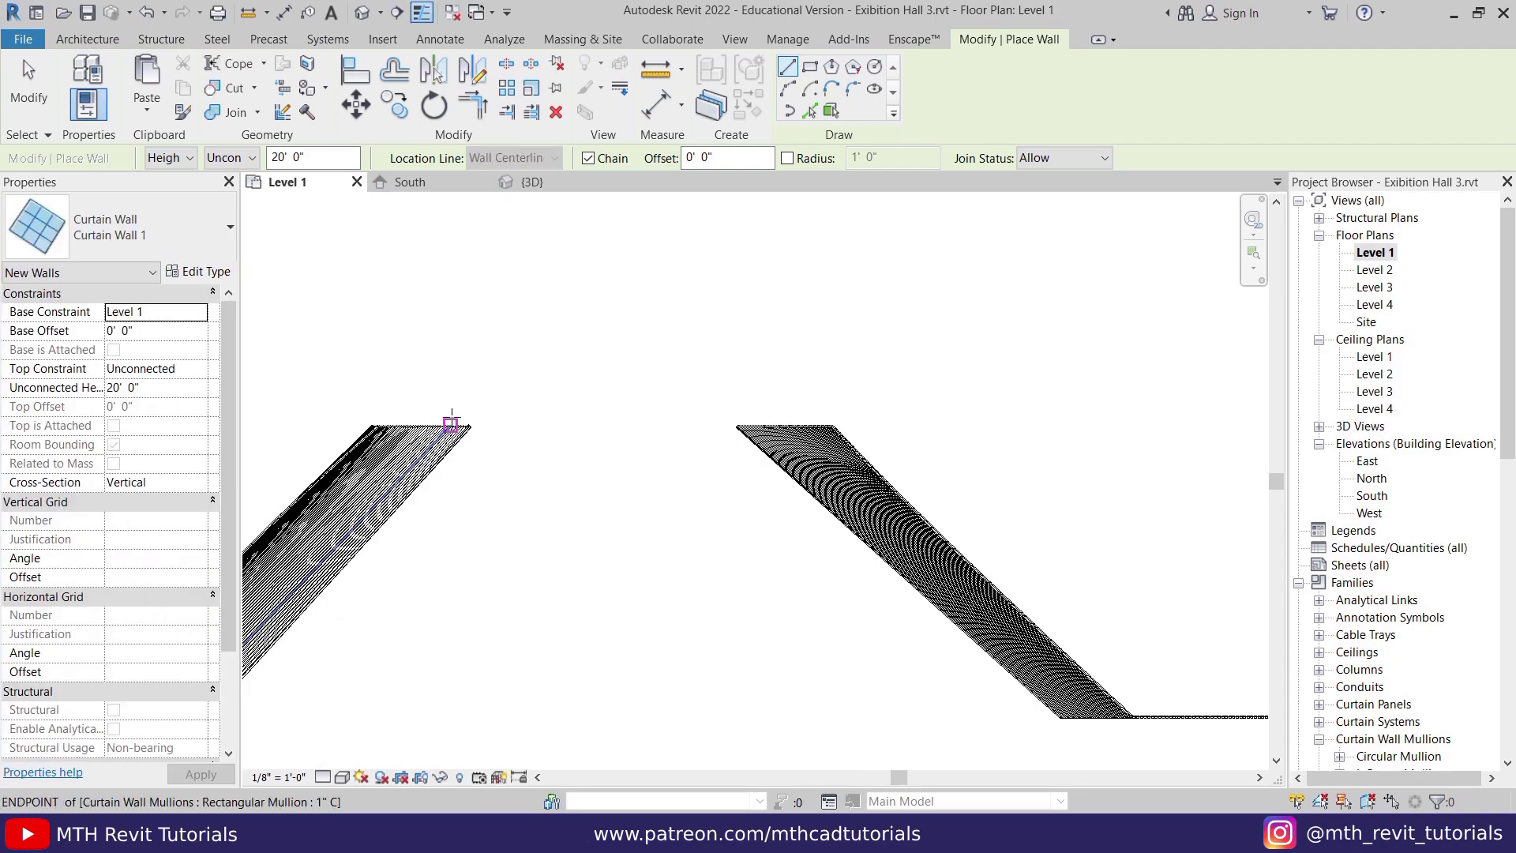
{"action": "left_click", "coordinate": [470, 424]}
{"action": "left_click", "coordinate": [739, 423]}
{"action": "key", "text": "Escape"}
{"action": "key", "text": "Escape"}
- In the South elevation, edit the new curtain wall's profile and trace the oval entrance opening with a spline
{"action": "left_click", "coordinate": [399, 181]}
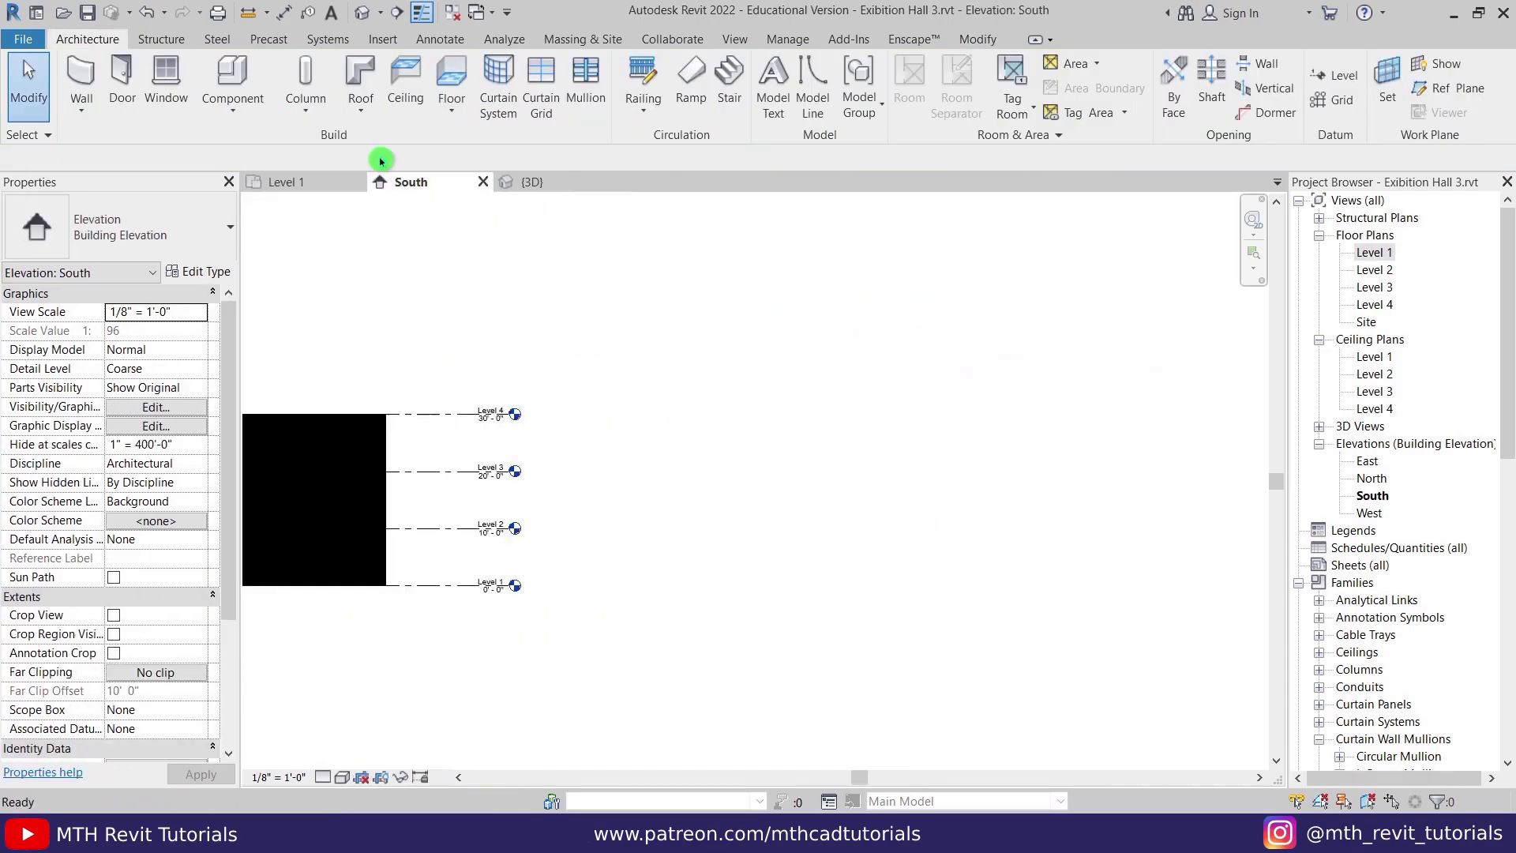
{"action": "scroll", "coordinate": [603, 585], "scroll_direction": "up", "scroll_amount": 6}
{"action": "left_click", "coordinate": [504, 484]}
{"action": "left_click", "coordinate": [794, 87]}
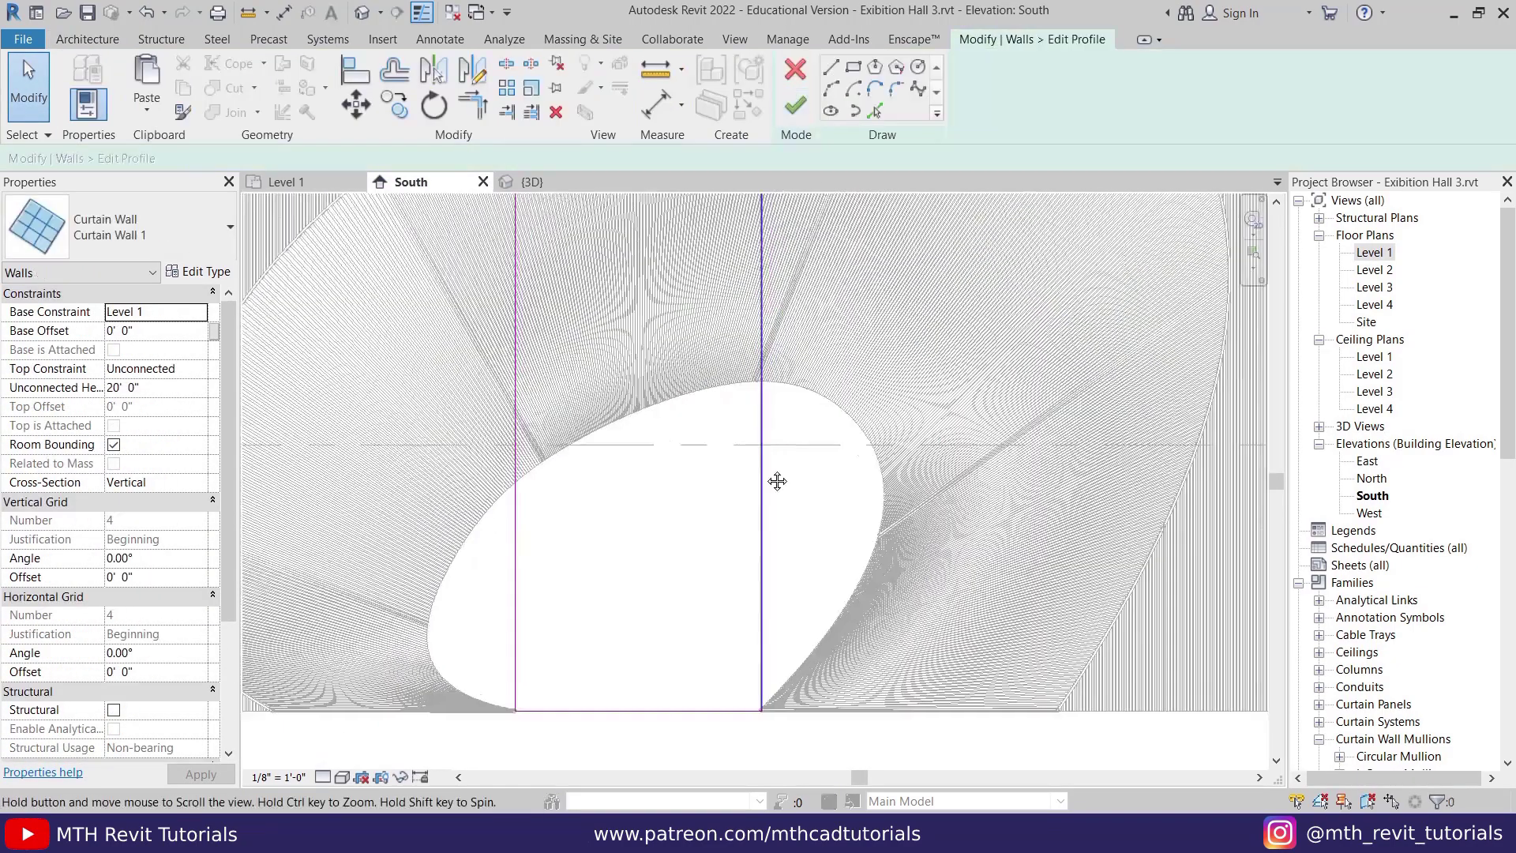
{"action": "scroll", "coordinate": [774, 480], "scroll_direction": "down", "scroll_amount": 3}
{"action": "left_click", "coordinate": [918, 92]}
{"action": "scroll", "coordinate": [762, 637], "scroll_direction": "up", "scroll_amount": 5}
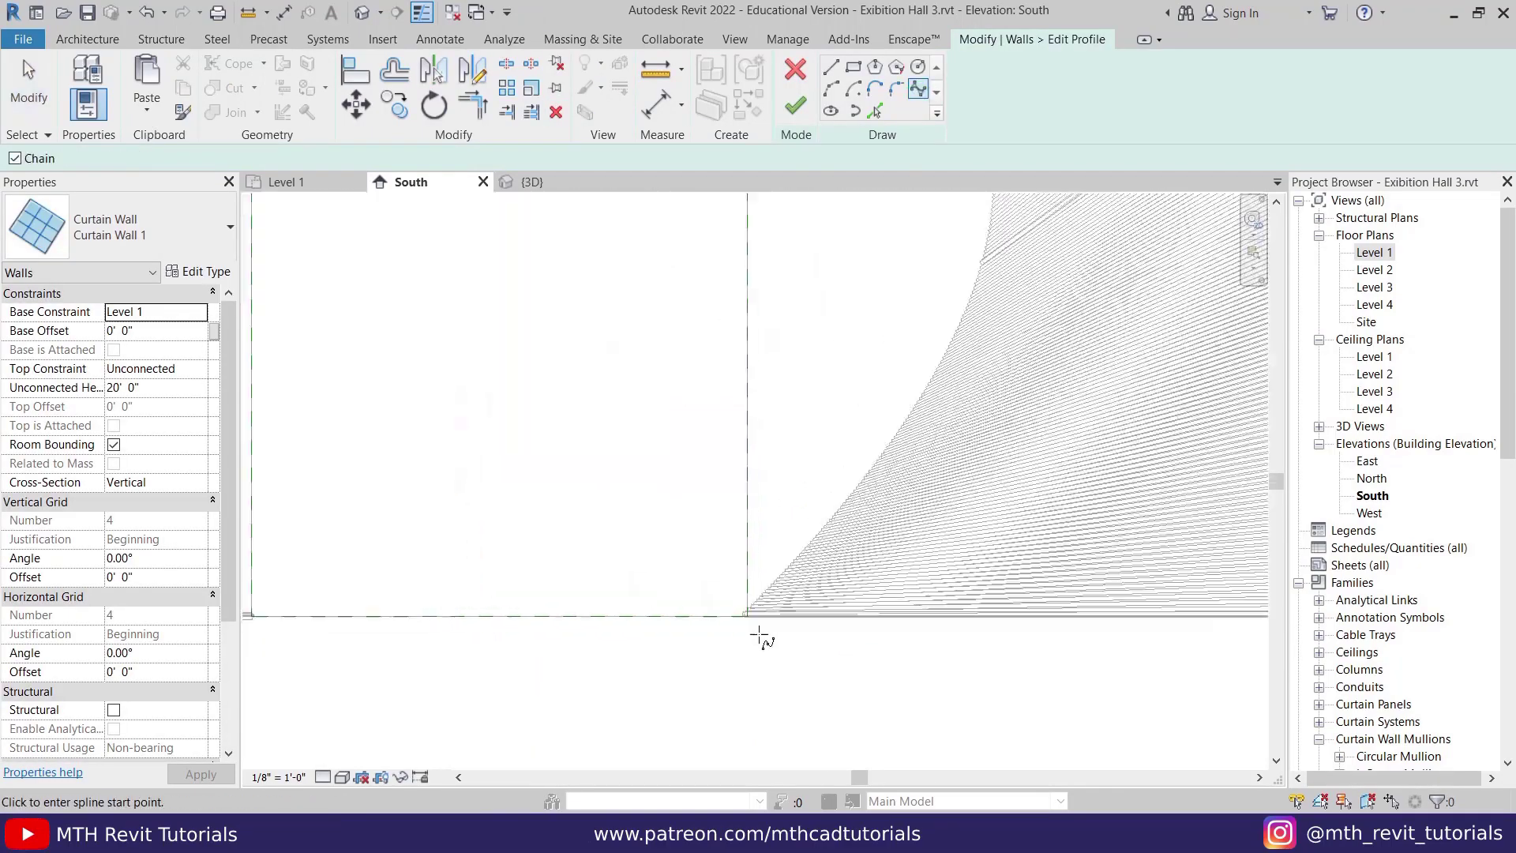
{"action": "left_click", "coordinate": [907, 419]}
{"action": "scroll", "coordinate": [779, 434], "scroll_direction": "up", "scroll_amount": 3}
{"action": "scroll", "coordinate": [890, 277], "scroll_direction": "down", "scroll_amount": 3}
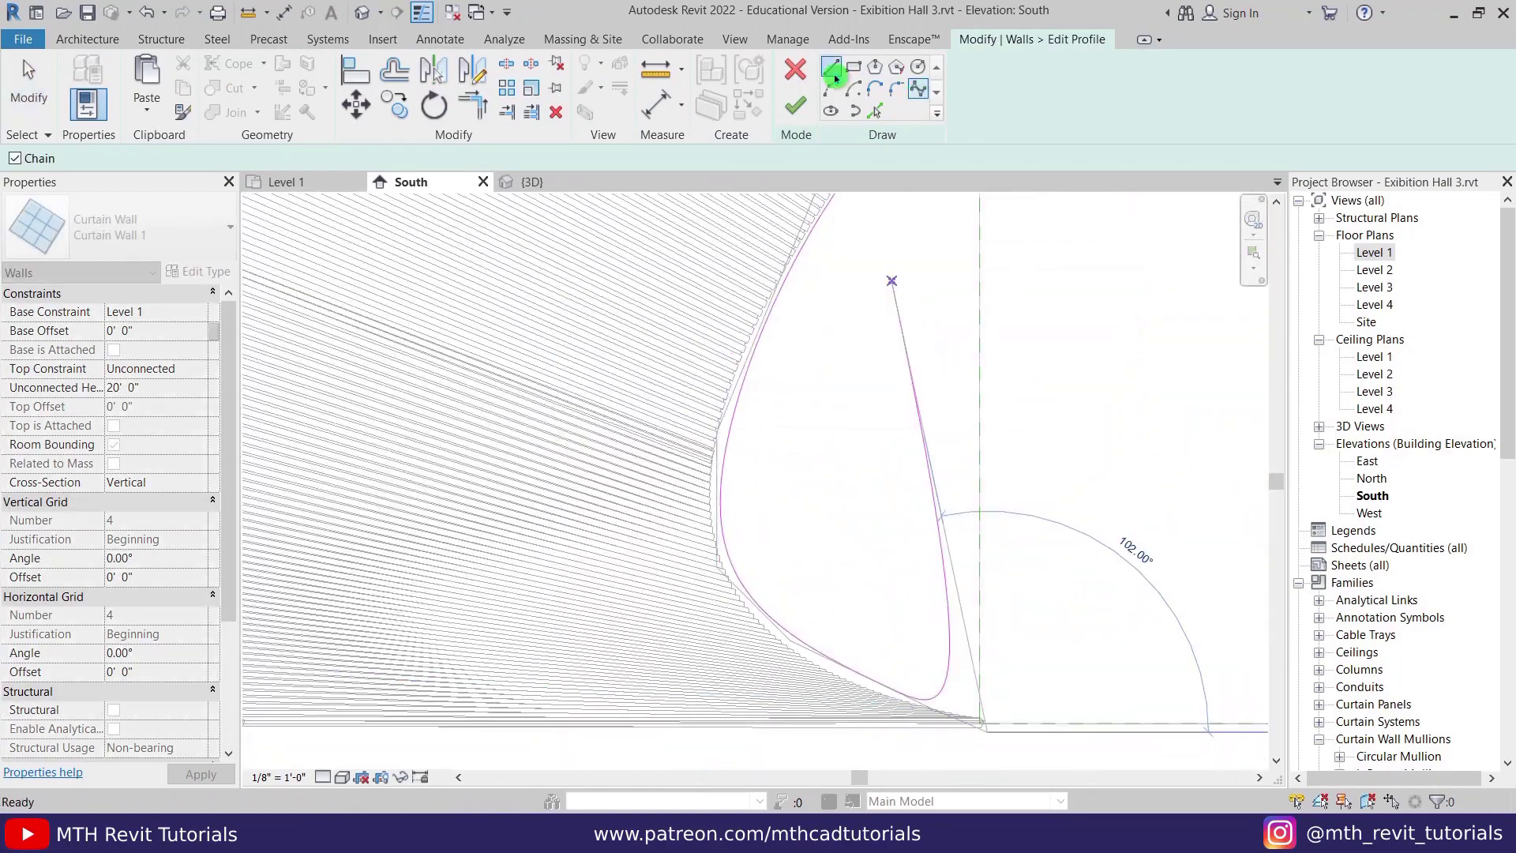
- Fit the spline to the opening's edge near the ground line and finish the curtain wall's profile
{"action": "key", "text": "Escape"}
{"action": "key", "text": "Escape"}
{"action": "mouse_move", "coordinate": [785, 450]}
{"action": "middle_mouse_down"}
{"action": "mouse_move", "coordinate": [576, 379]}
{"action": "mouse_move", "coordinate": [657, 499]}
{"action": "middle_mouse_up"}
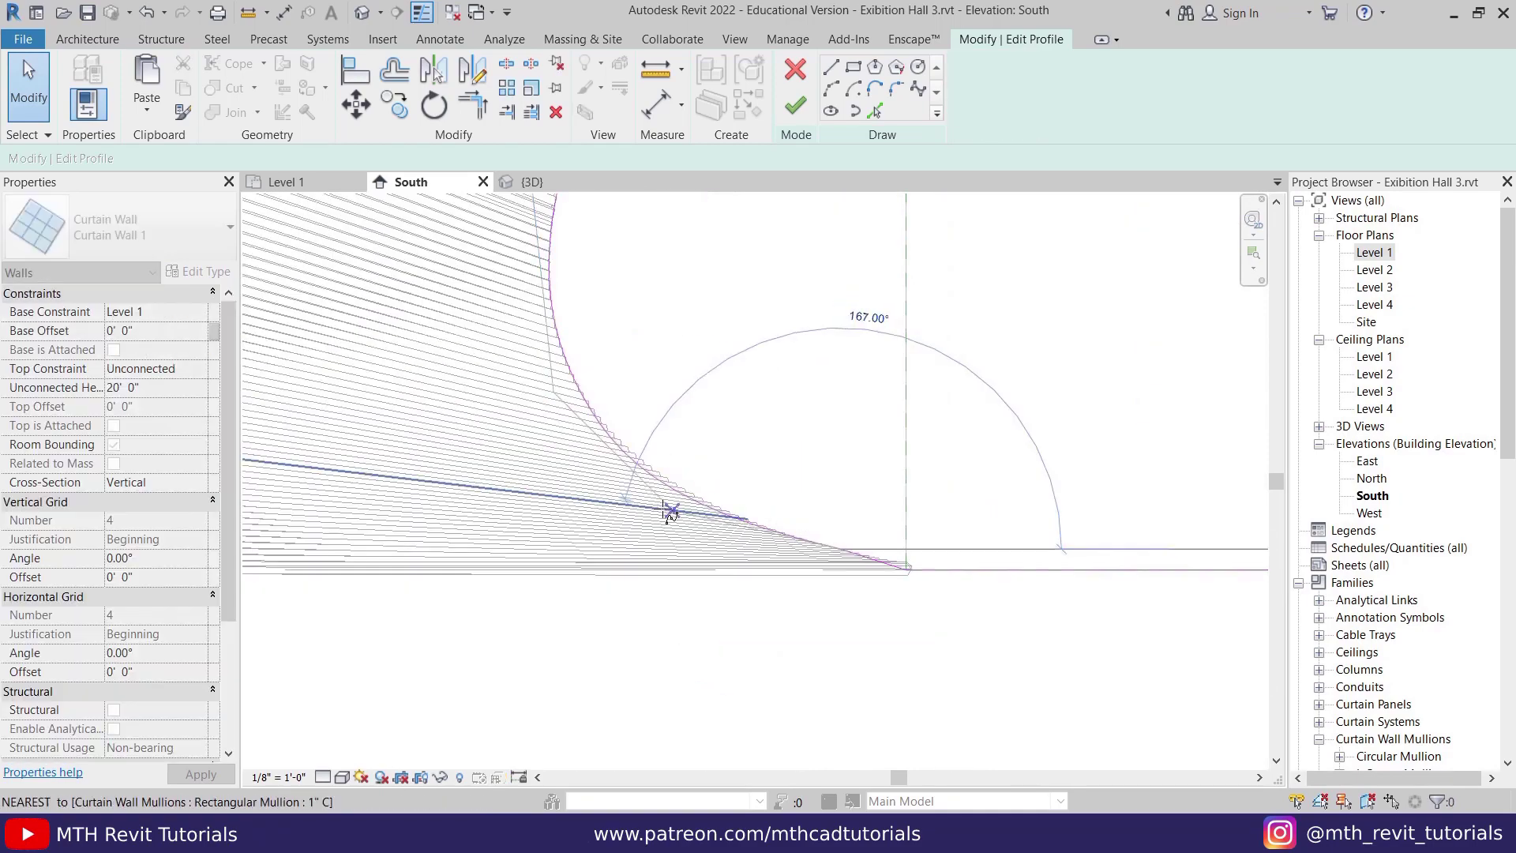
{"action": "left_click", "coordinate": [795, 105]}
{"action": "left_click", "coordinate": [766, 564]}
- Divide the oval curtain wall with five vertical and two horizontal curtain grid lines across all segments
{"action": "left_click", "coordinate": [551, 113]}
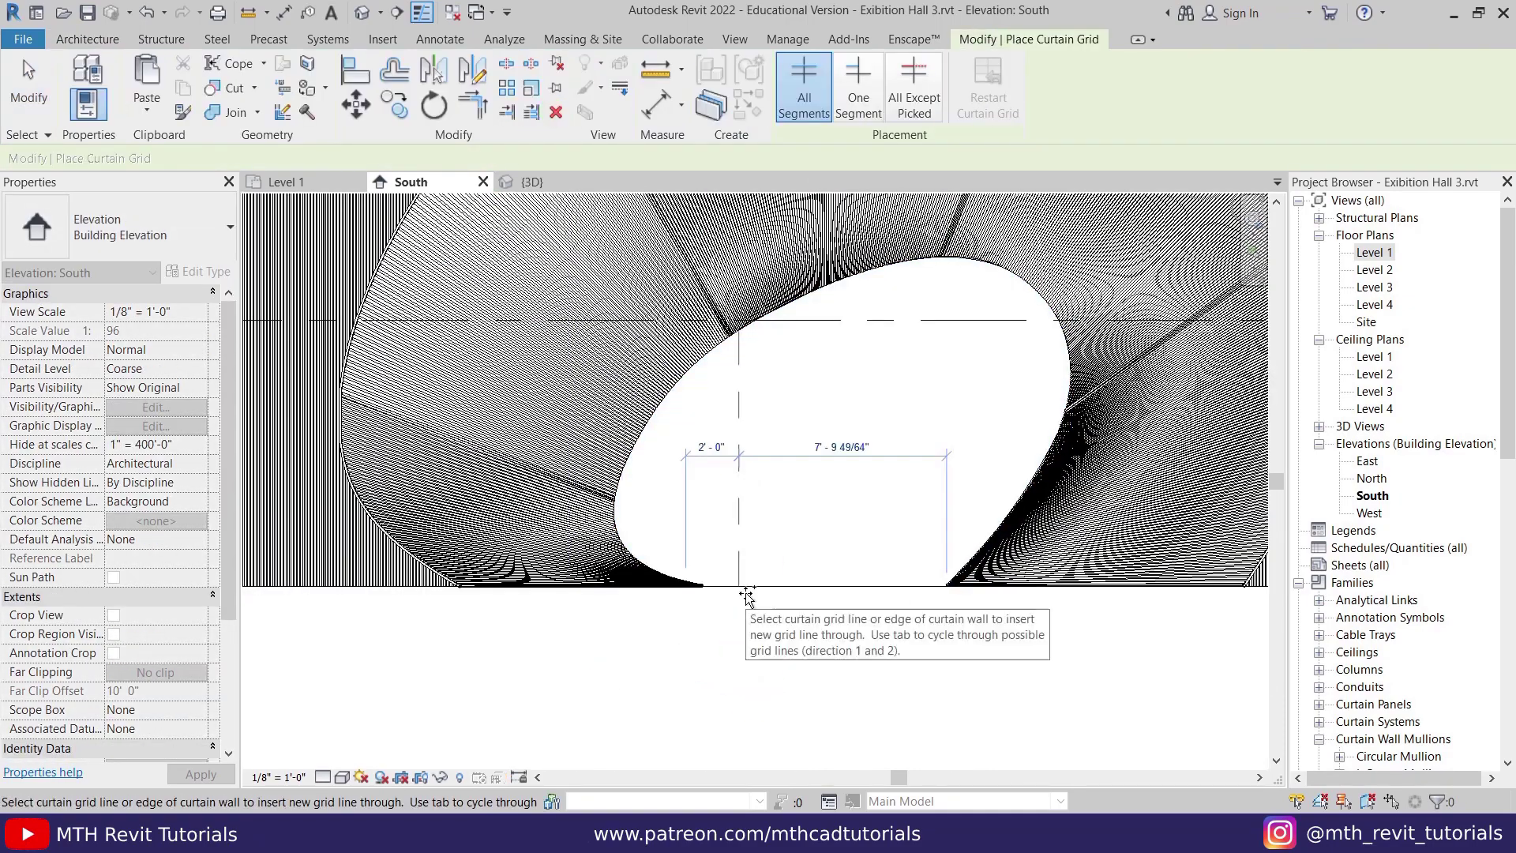
{"action": "left_click", "coordinate": [742, 589]}
{"action": "left_click", "coordinate": [813, 590]}
{"action": "left_click", "coordinate": [881, 591]}
{"action": "left_click", "coordinate": [934, 585]}
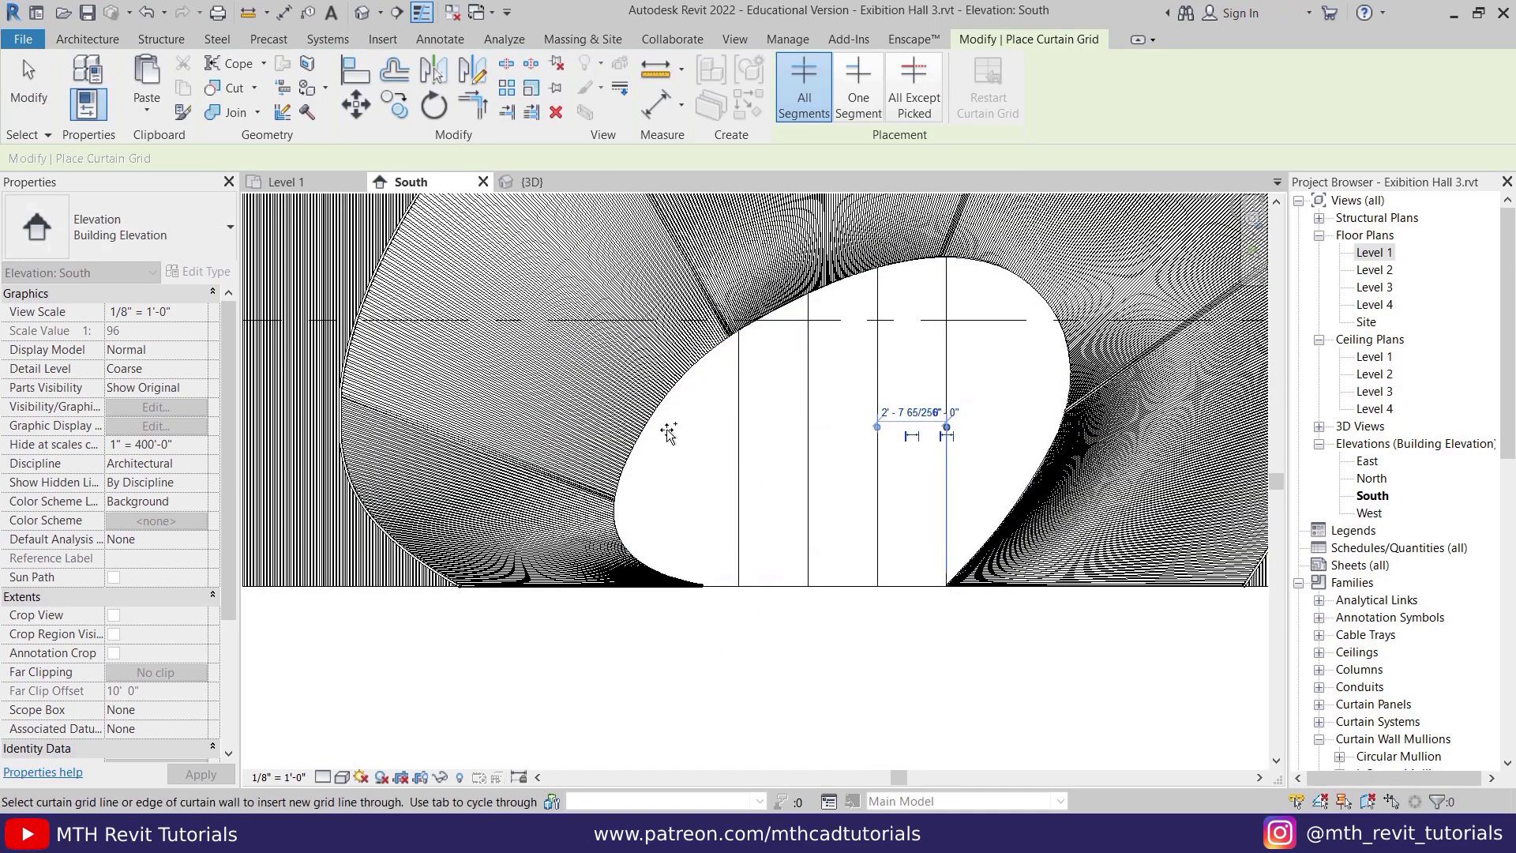
{"action": "left_click", "coordinate": [686, 584]}
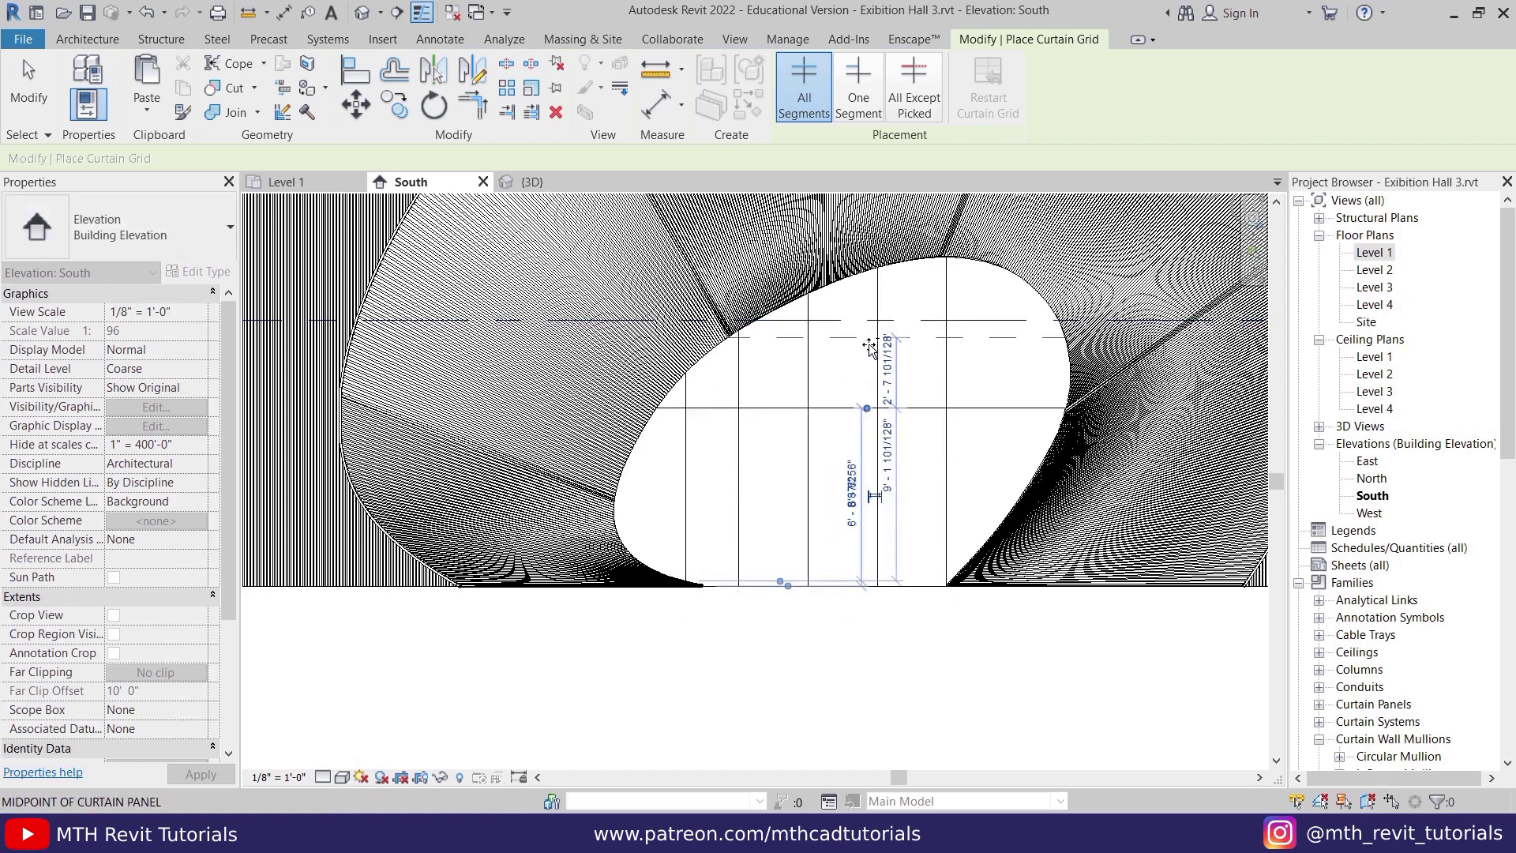
{"action": "key", "text": "Escape"}
- In the 3D view, place 2.5" x 5" rectangular mullions on the oval curtain wall's five vertical and two horizontal grid lines
{"action": "left_click", "coordinate": [361, 13]}
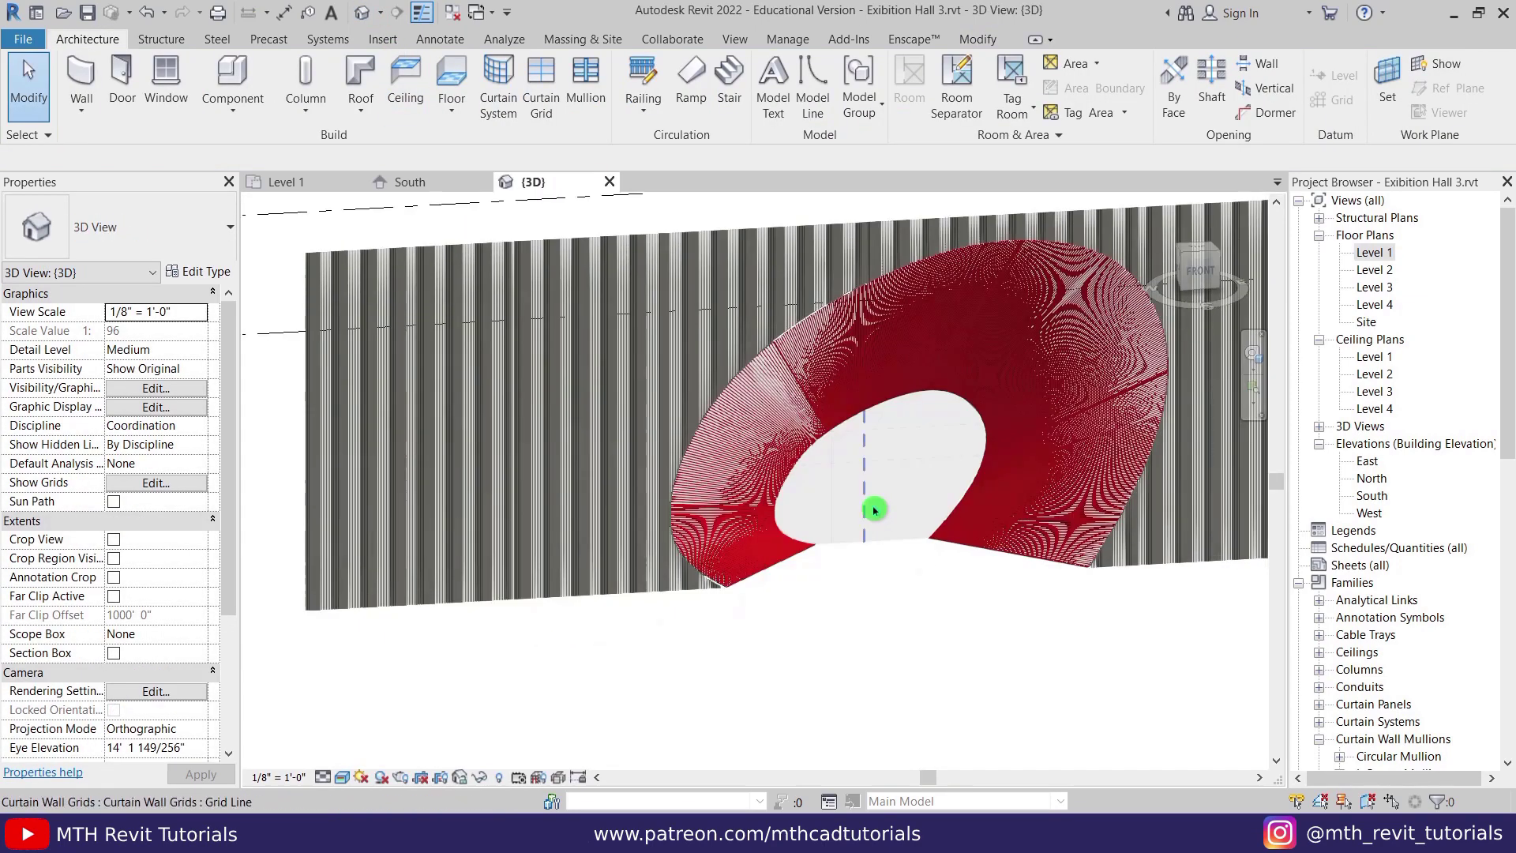
{"action": "scroll", "coordinate": [872, 507], "scroll_direction": "up", "scroll_amount": 3}
{"action": "left_click", "coordinate": [585, 83]}
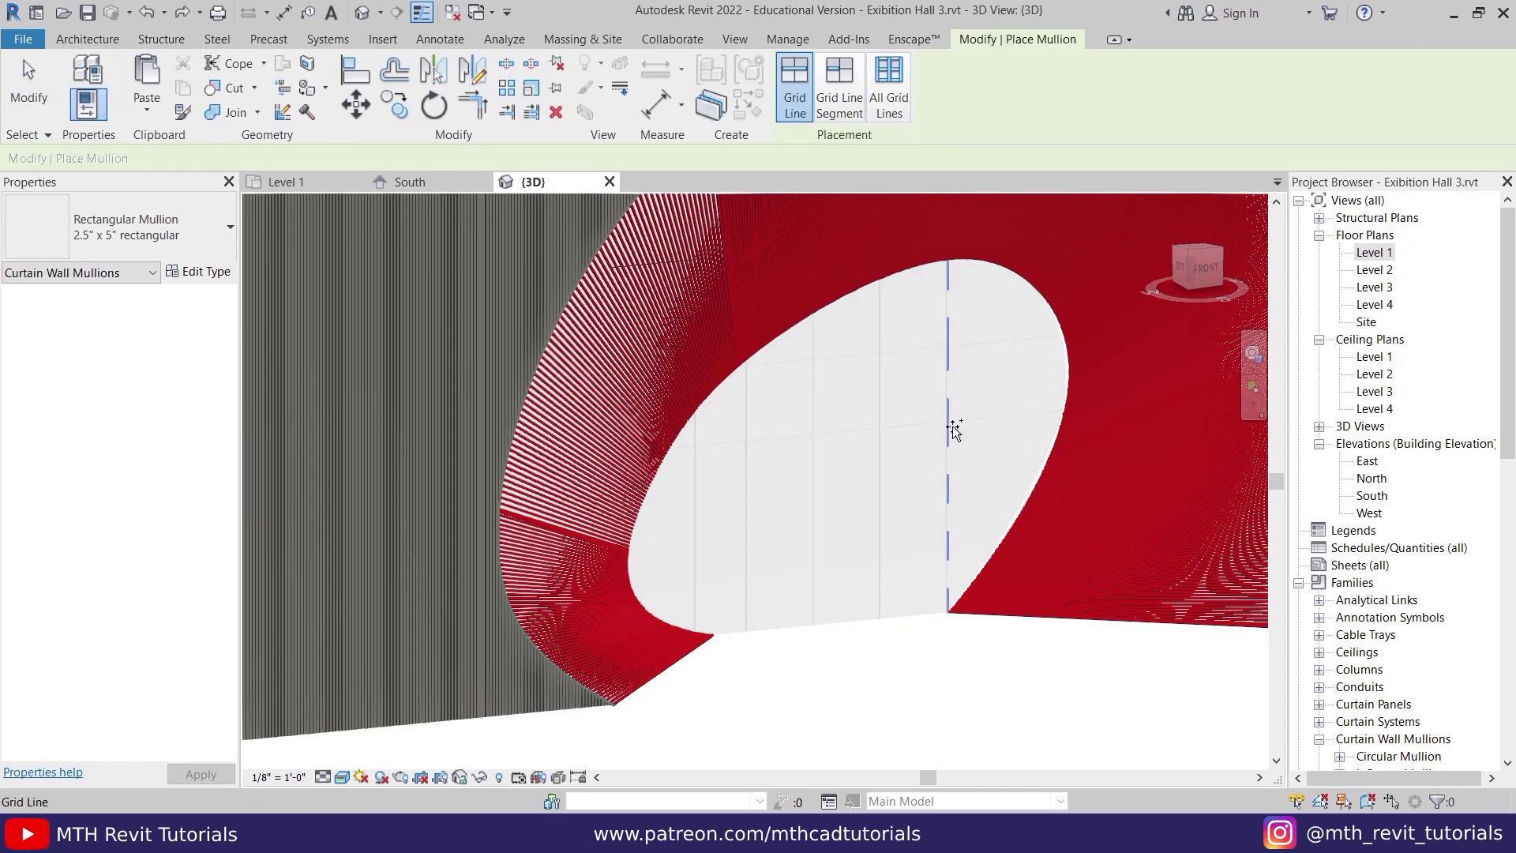
{"action": "left_click", "coordinate": [947, 423]}
{"action": "left_click", "coordinate": [879, 403]}
{"action": "left_click", "coordinate": [744, 429]}
{"action": "left_click", "coordinate": [695, 474]}
{"action": "left_click", "coordinate": [806, 432]}
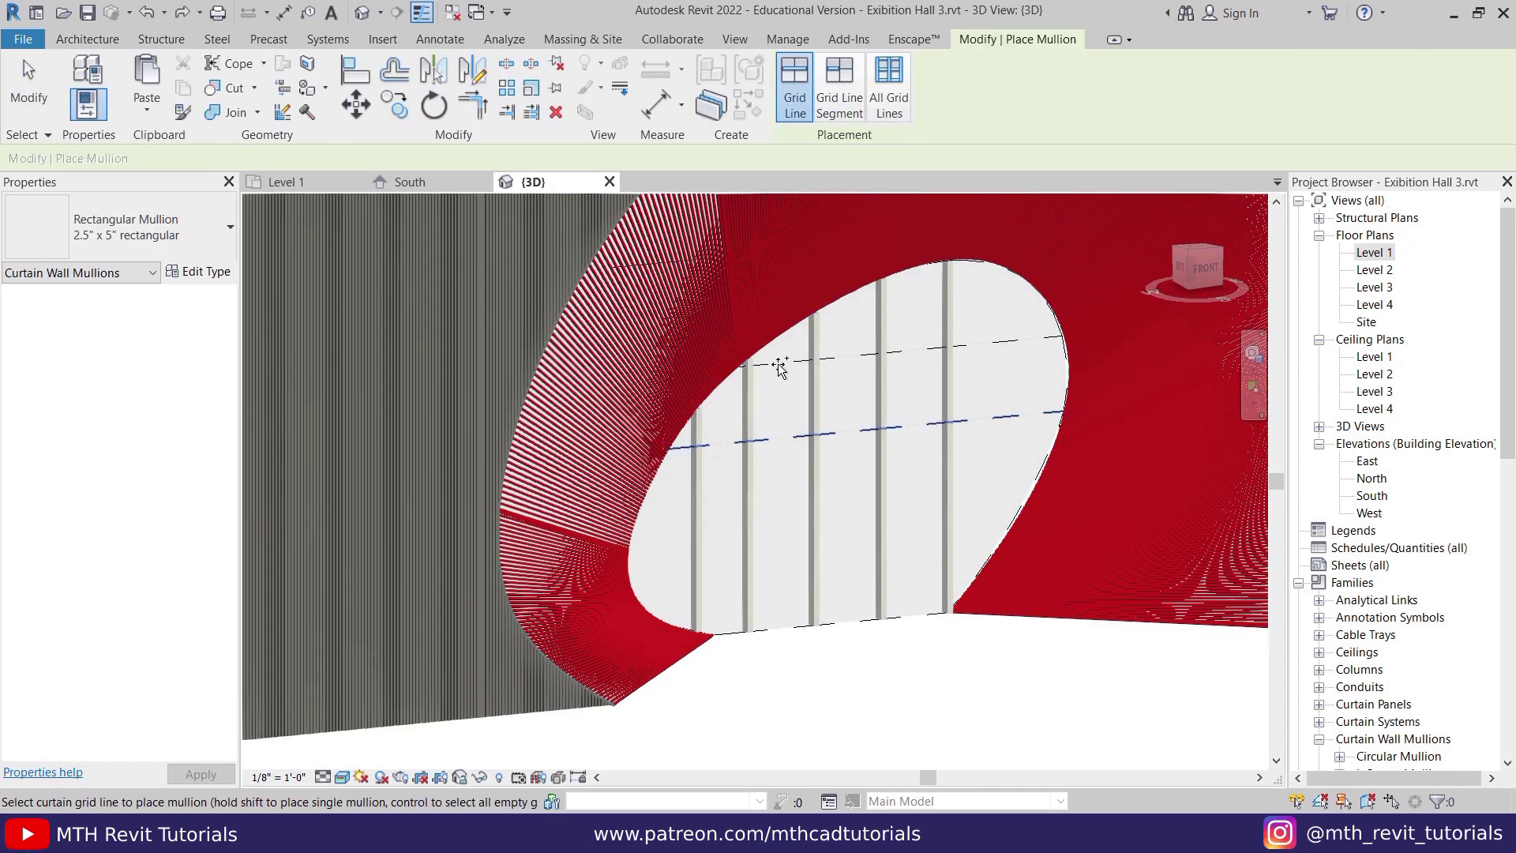
{"action": "left_click", "coordinate": [890, 347]}
{"action": "key", "text": "Escape"}
{"action": "left_click", "coordinate": [541, 95]}
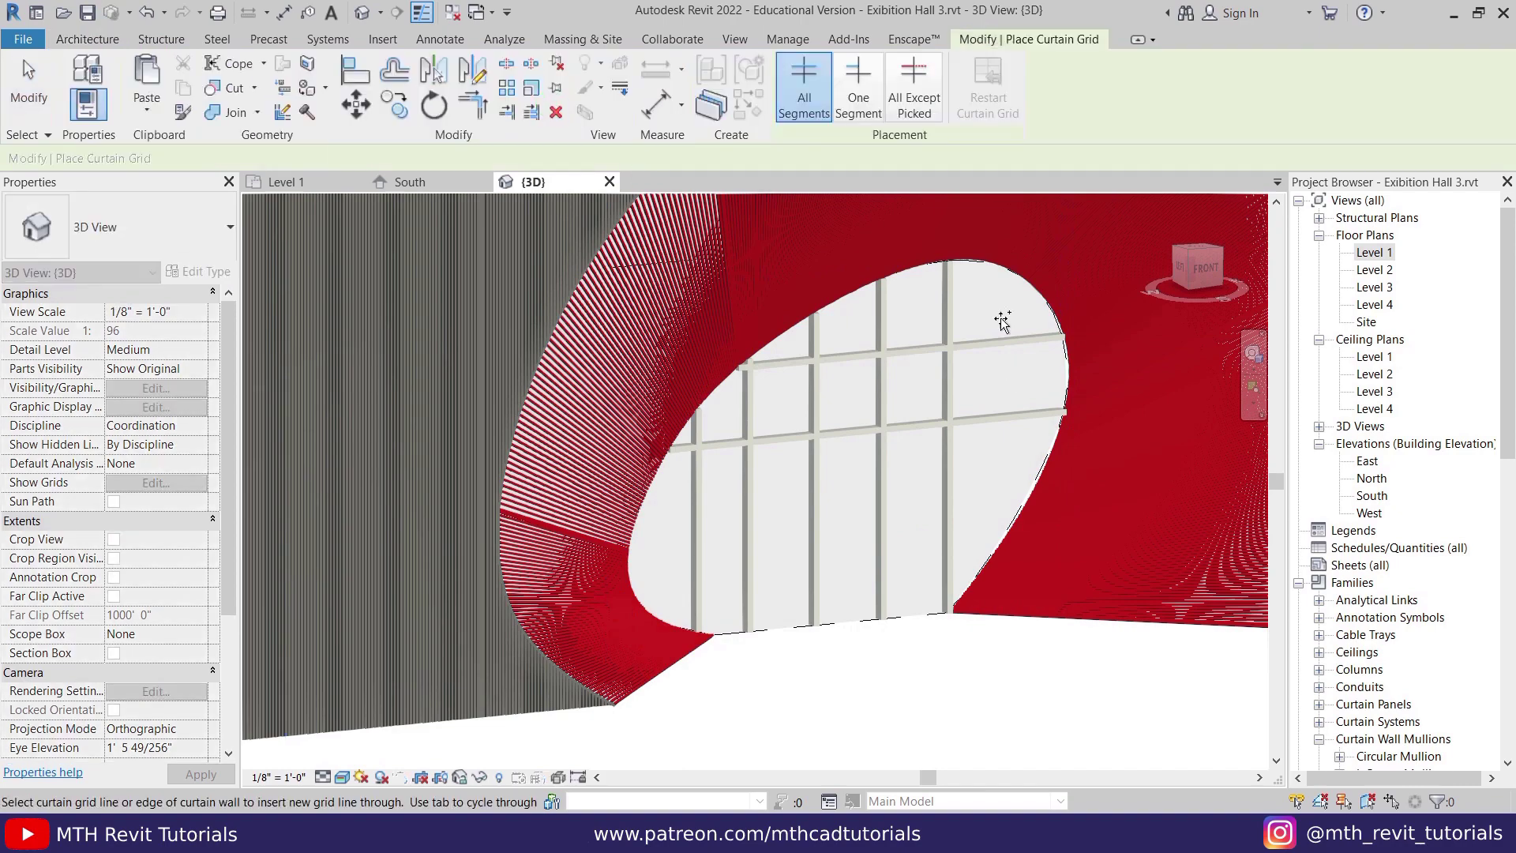
{"action": "key", "text": "Escape"}
- Examine the finished curved entrance, its glazed opening and the flat slat facade from several distances and angles in 3D
{"action": "scroll", "coordinate": [987, 750], "scroll_direction": "down", "scroll_amount": 10}
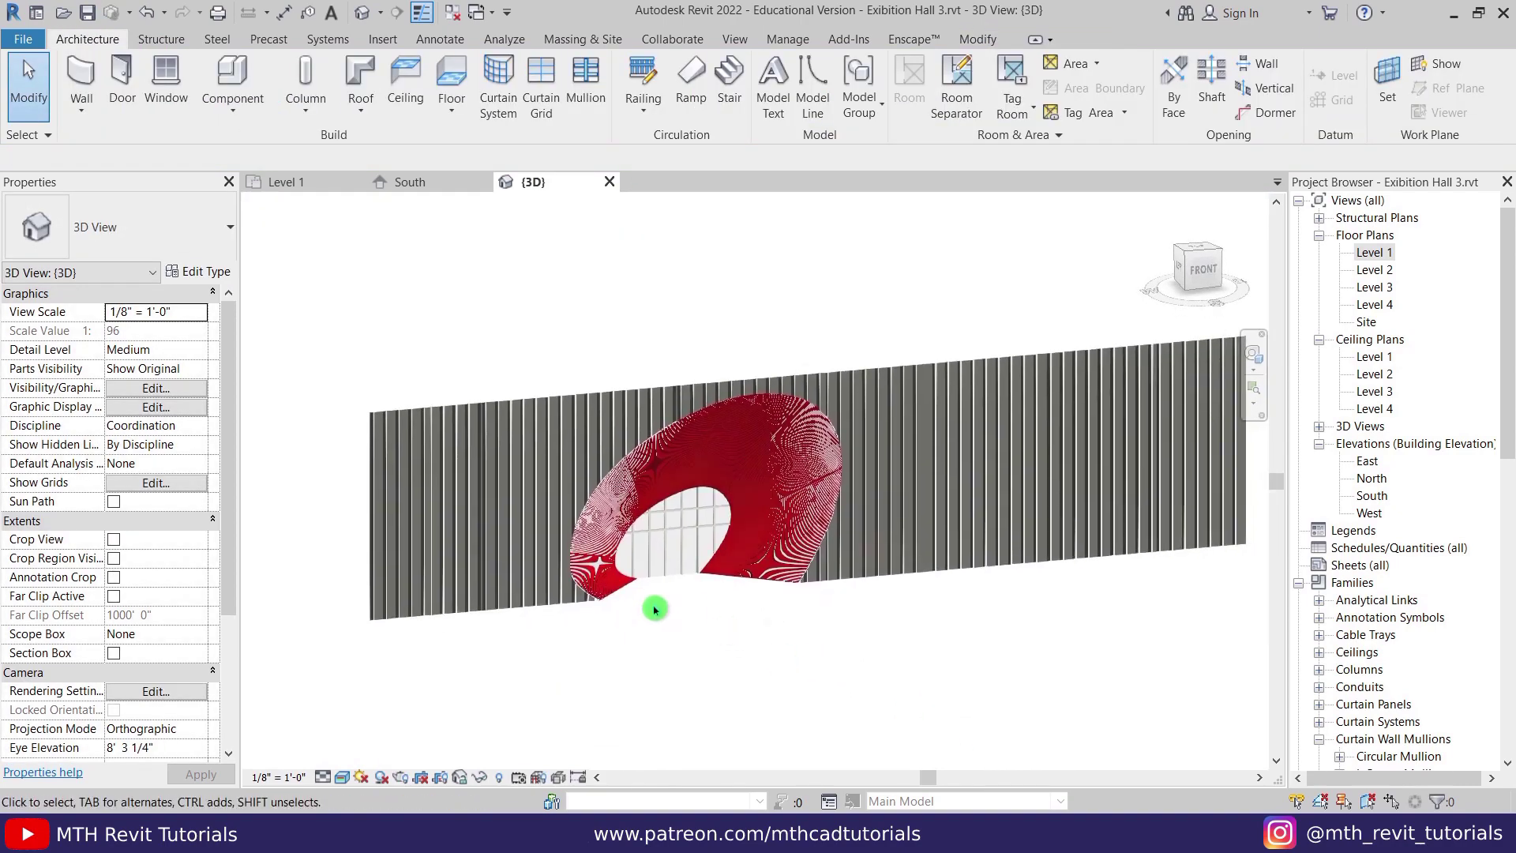
{"action": "scroll", "coordinate": [671, 624], "scroll_direction": "up", "scroll_amount": 5}
{"action": "middle_click_drag", "start_coordinate": [850, 624], "coordinate": [687, 752]}
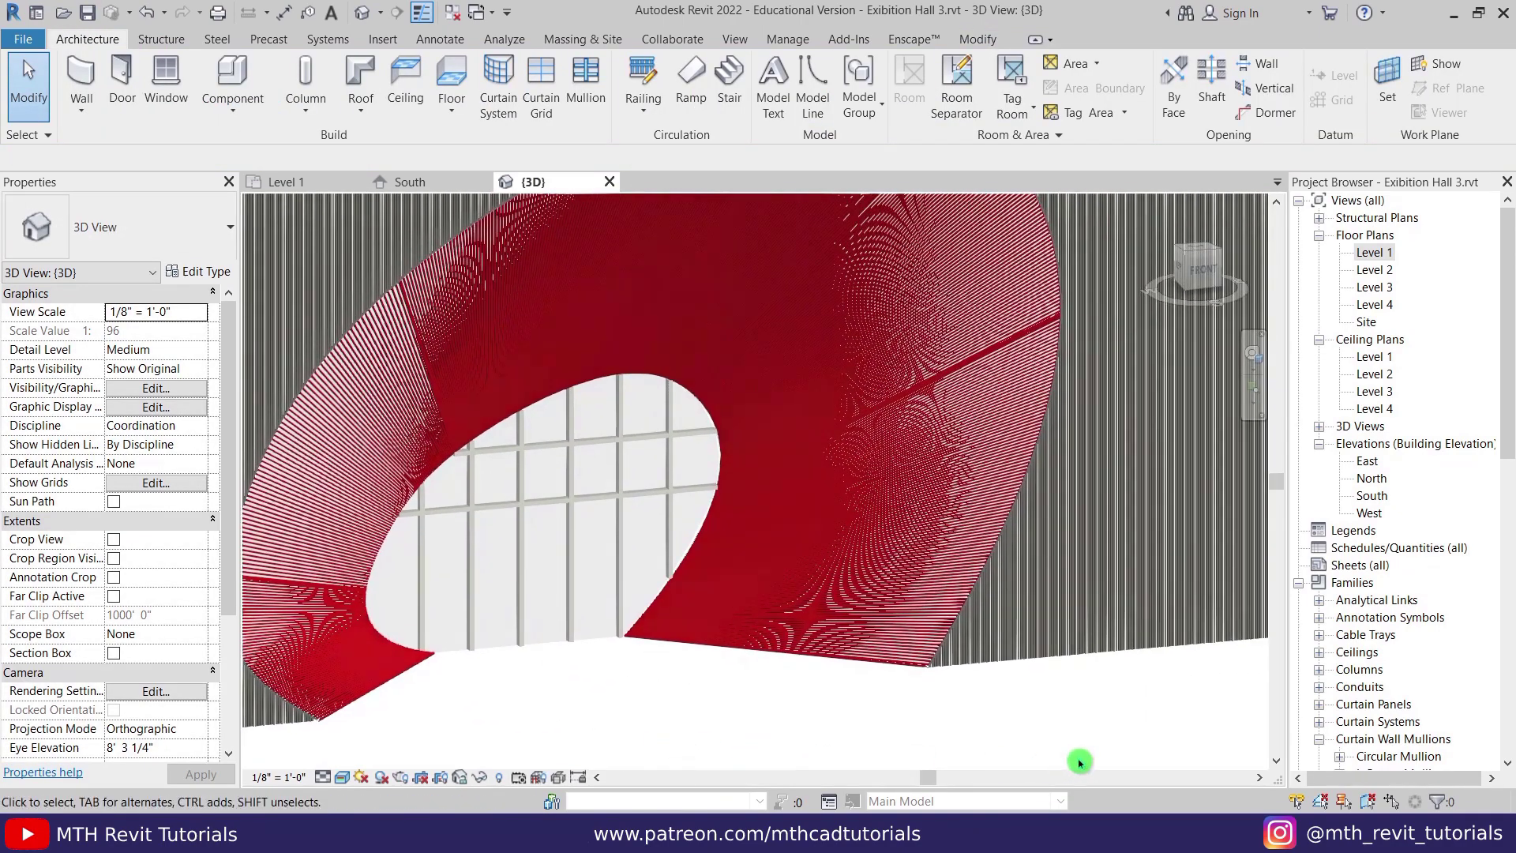
{"action": "scroll", "coordinate": [914, 758], "scroll_direction": "up", "scroll_amount": 2}
{"action": "scroll", "coordinate": [890, 748], "scroll_direction": "down", "scroll_amount": 5}
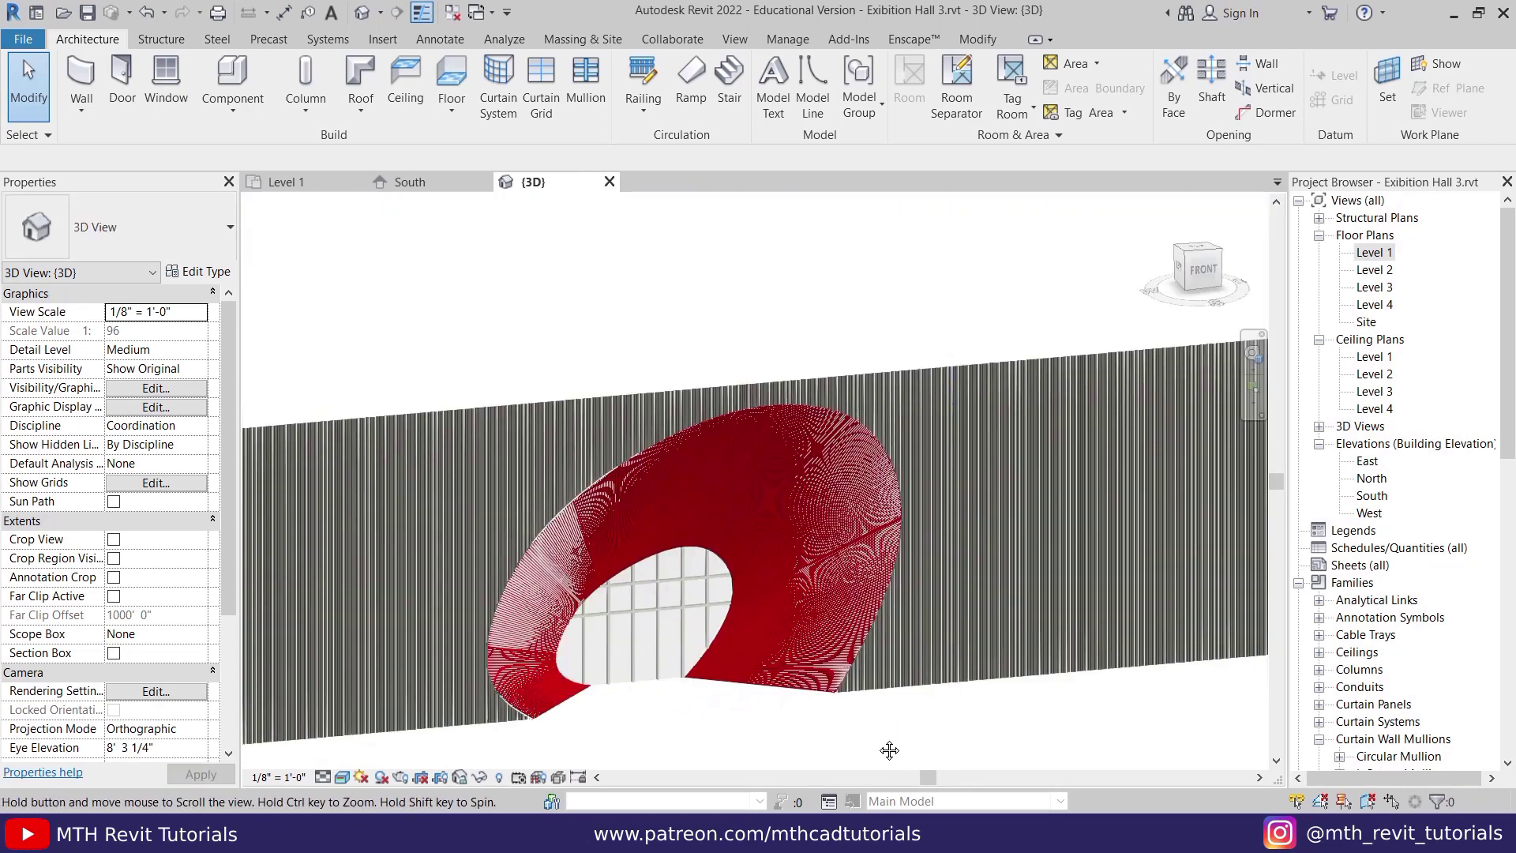
{"action": "scroll", "coordinate": [801, 673], "scroll_direction": "down", "scroll_amount": 3}
{"action": "middle_click_drag", "start_coordinate": [731, 738], "coordinate": [592, 745], "text": "shift"}
{"action": "scroll", "coordinate": [666, 694], "scroll_direction": "up", "scroll_amount": 3}
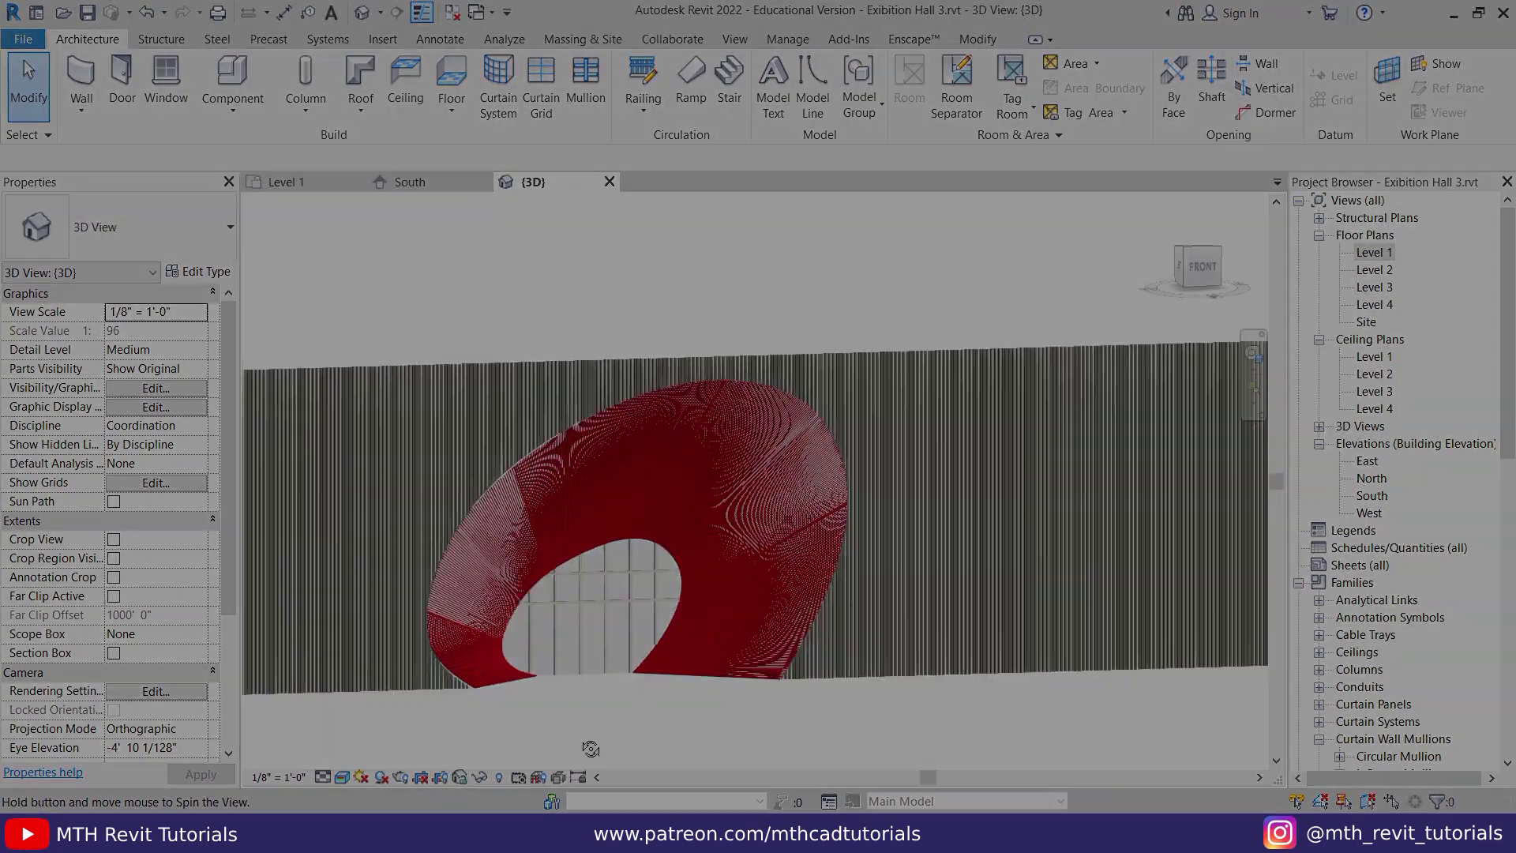